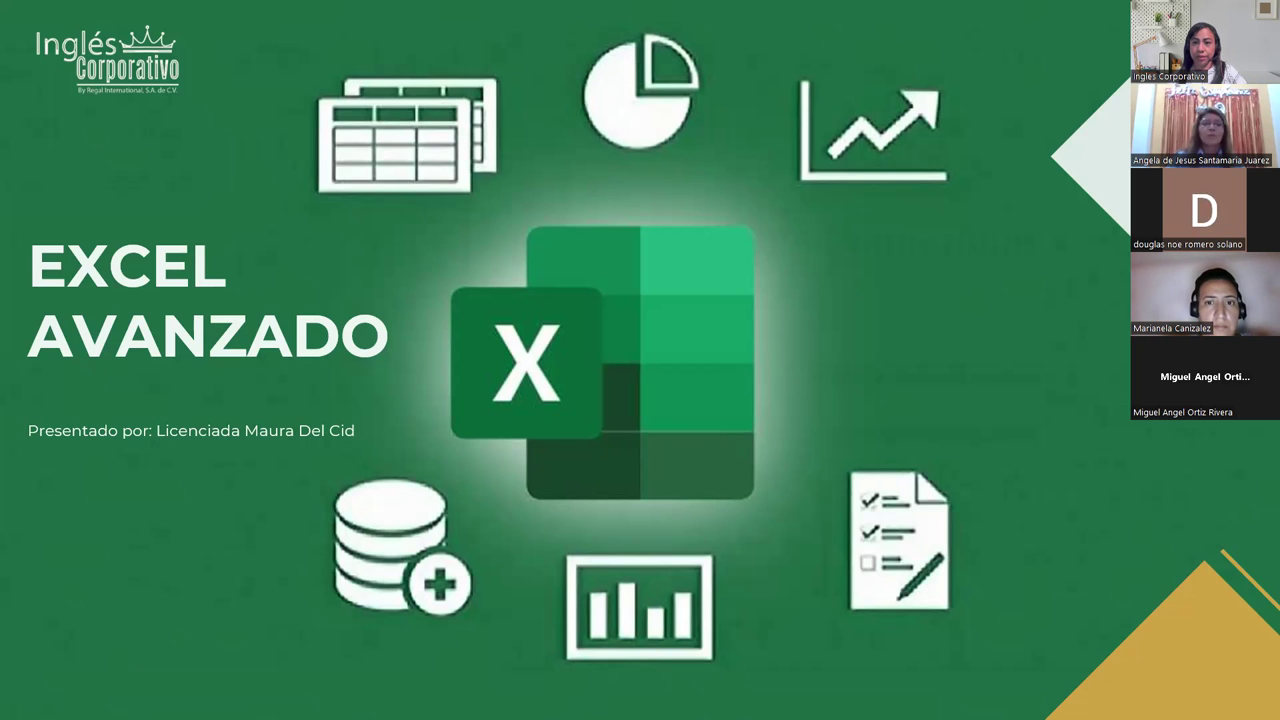
- Advance the slideshow from the EXCEL AVANZADO title slide past SESIÓN 15 to the AGENDA slide
key(Right)
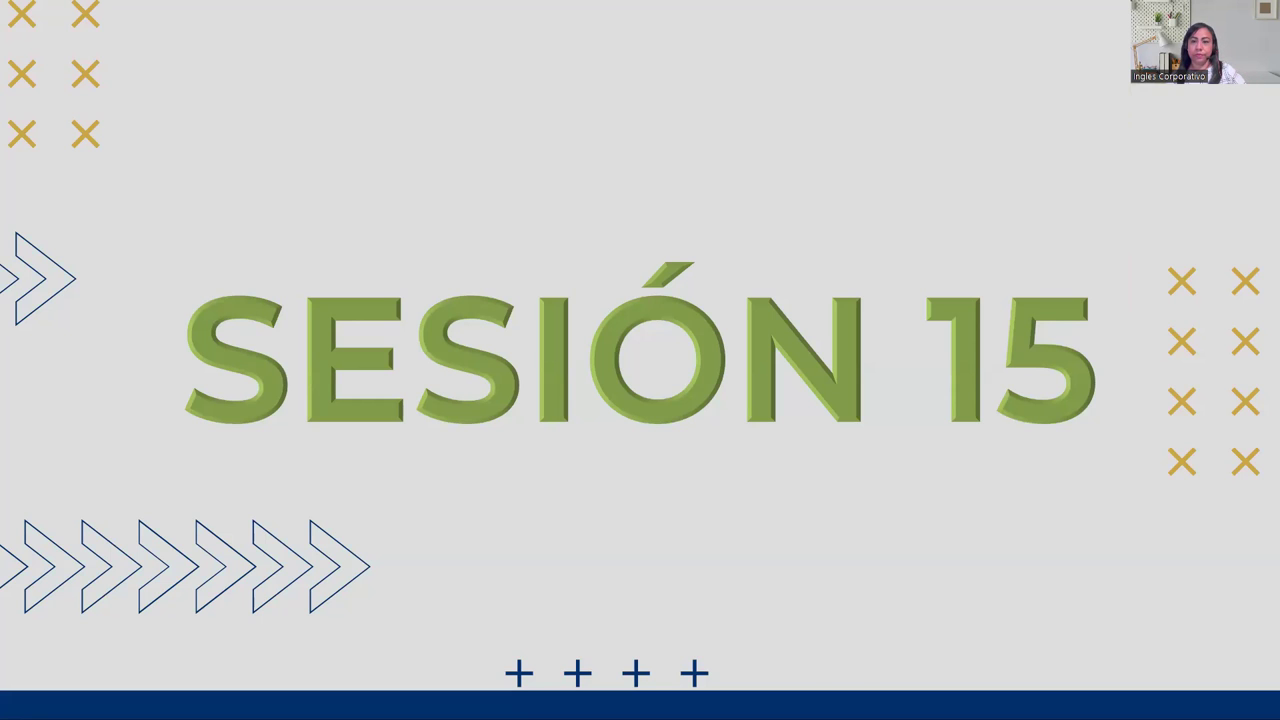
key(Right)
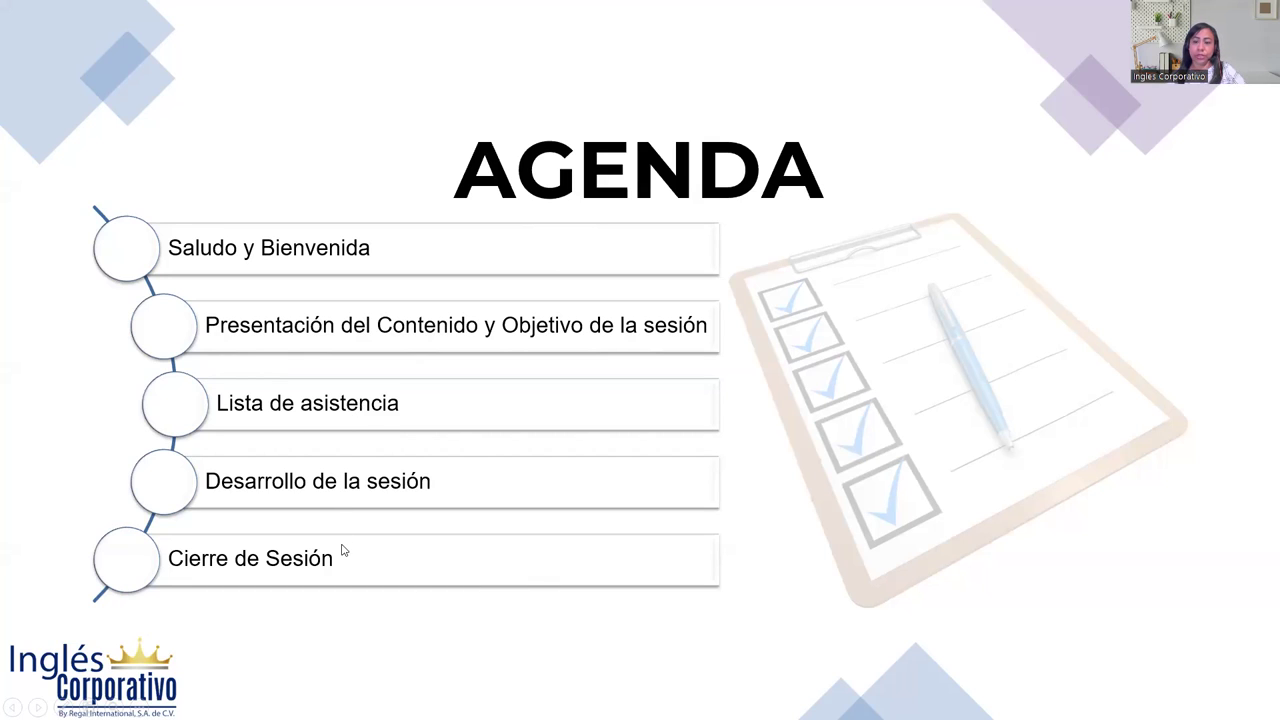
- Advance past the CONTENIDO SESIÓN 15 slide to OBJETIVO SESIÓN 15
click(1120, 378)
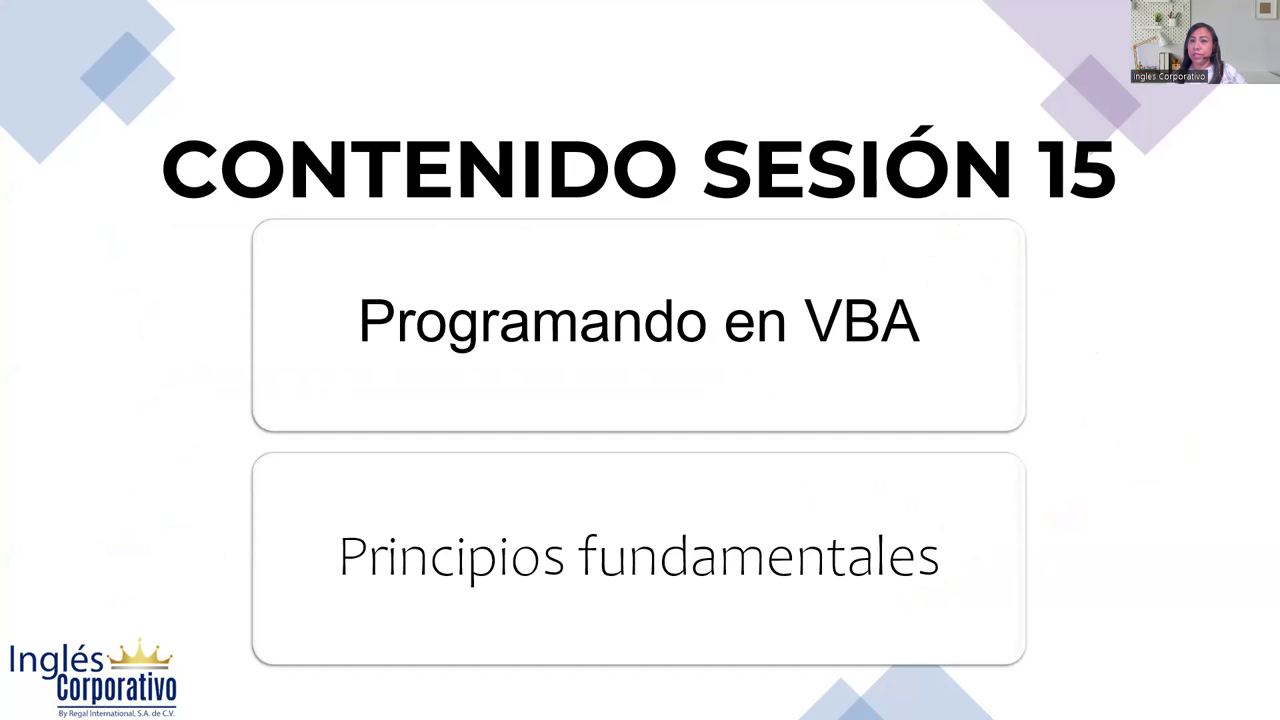
click(1202, 506)
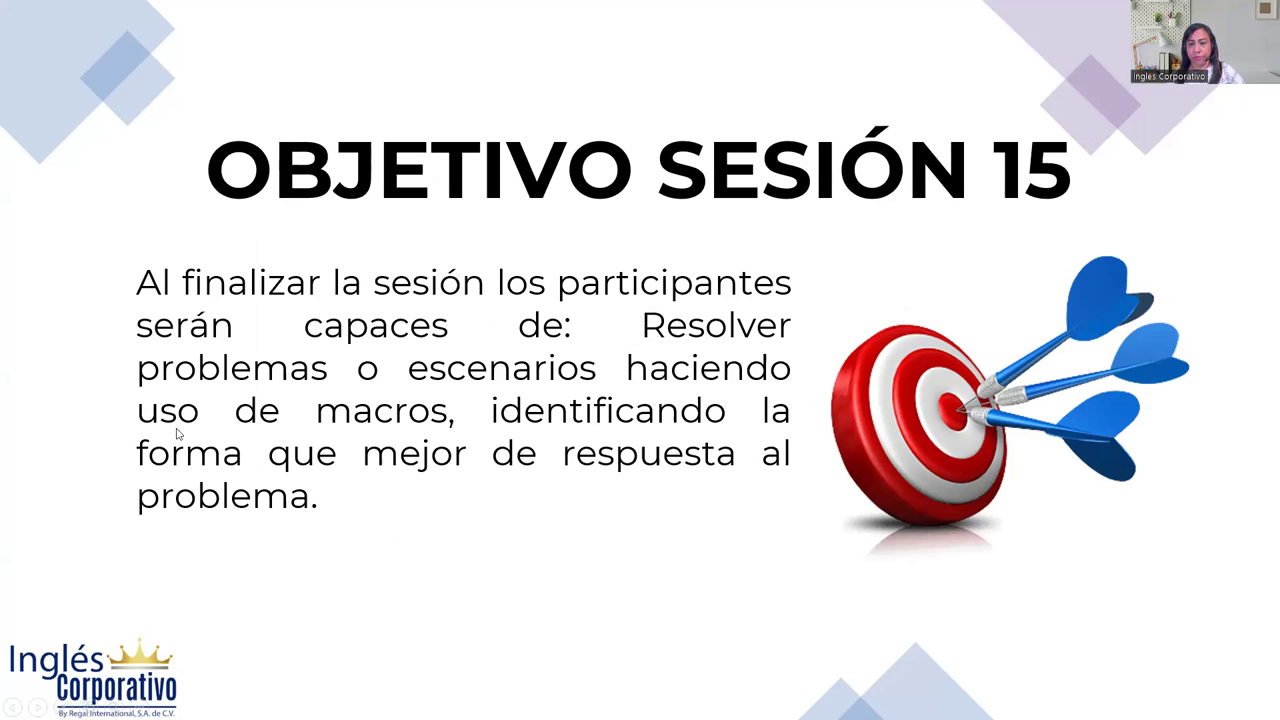
- Show the PROGRAMANDO EN VBA slide on VBA objects, properties and methods
click(390, 489)
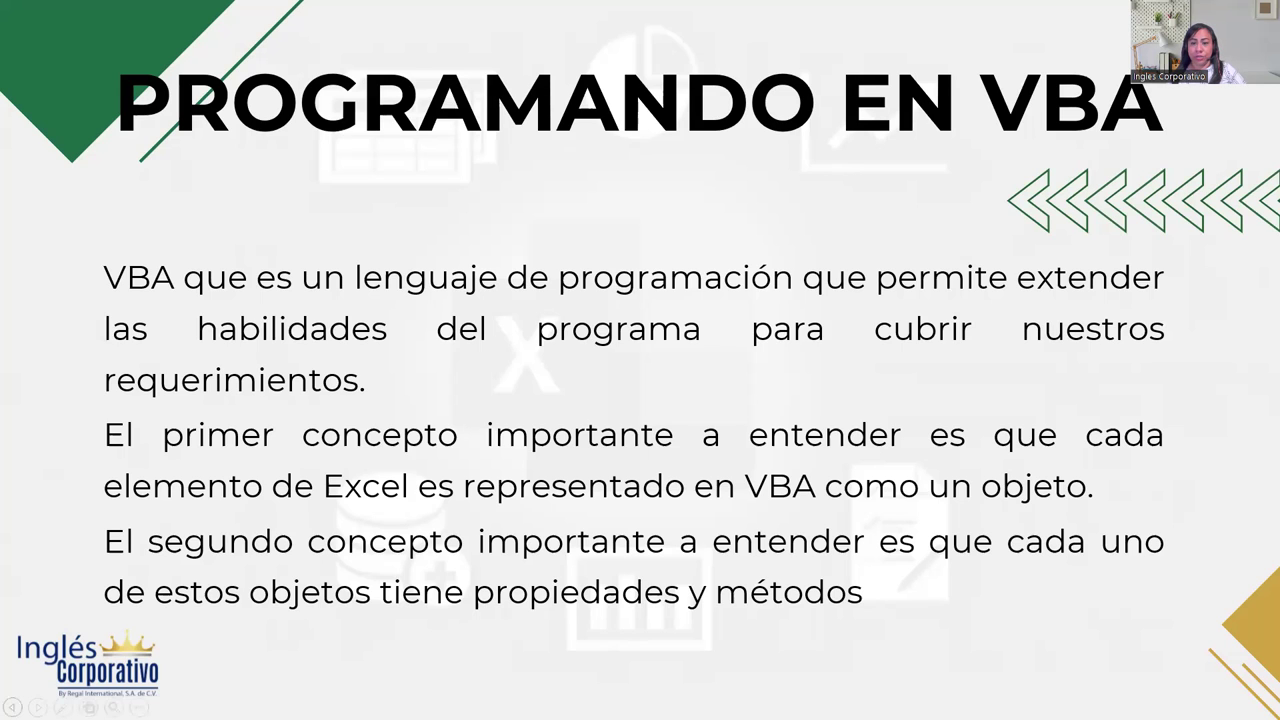
- Advance the slideshow one slide toward PROPIEDADES Y MÉTODOS
key(Right)
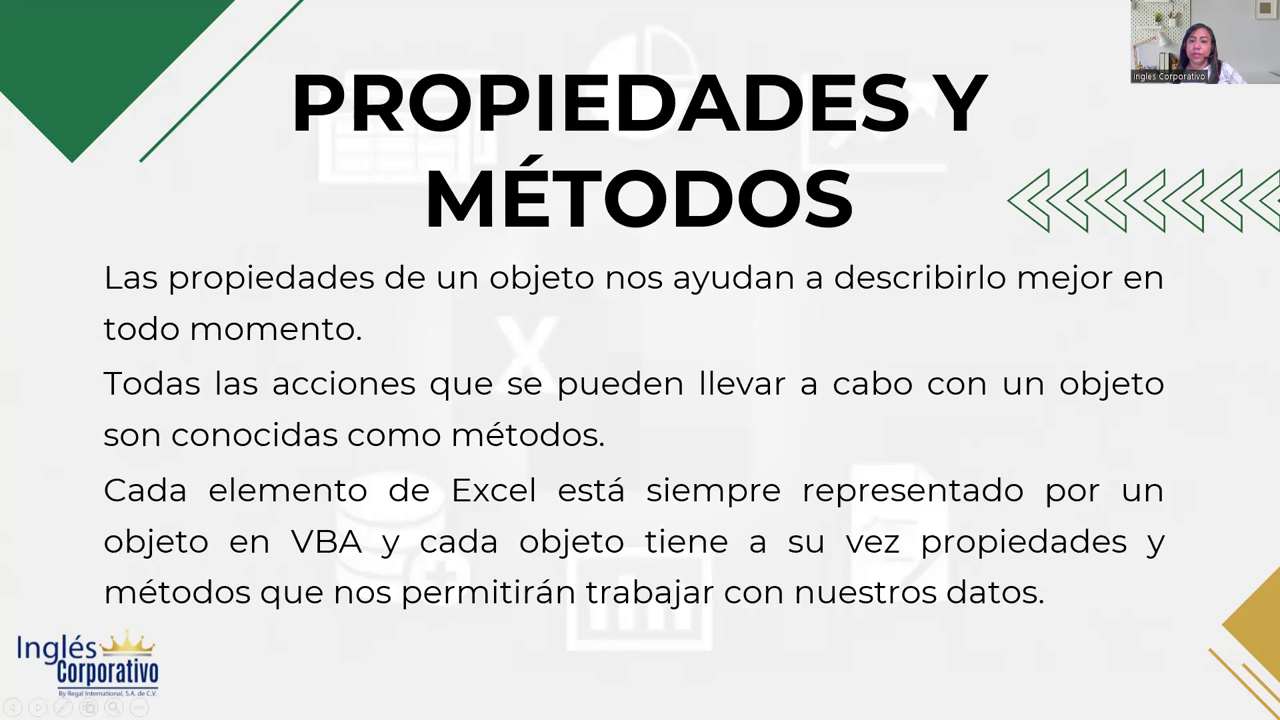
- Advance one slide toward the EDITOR DE VISUAL BASIC slide
key(Right)
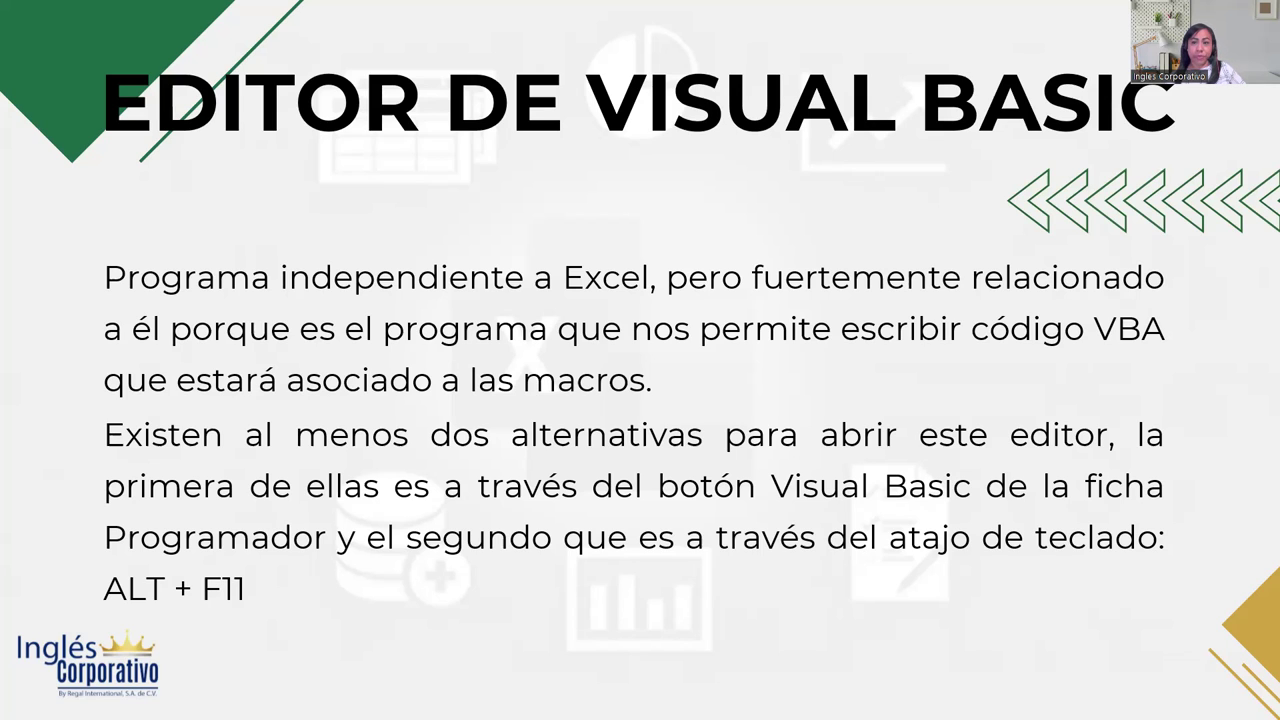
- Show the EDITOR DE VISUAL BASIC slide with the editor screenshot and project explorer
key(Right)
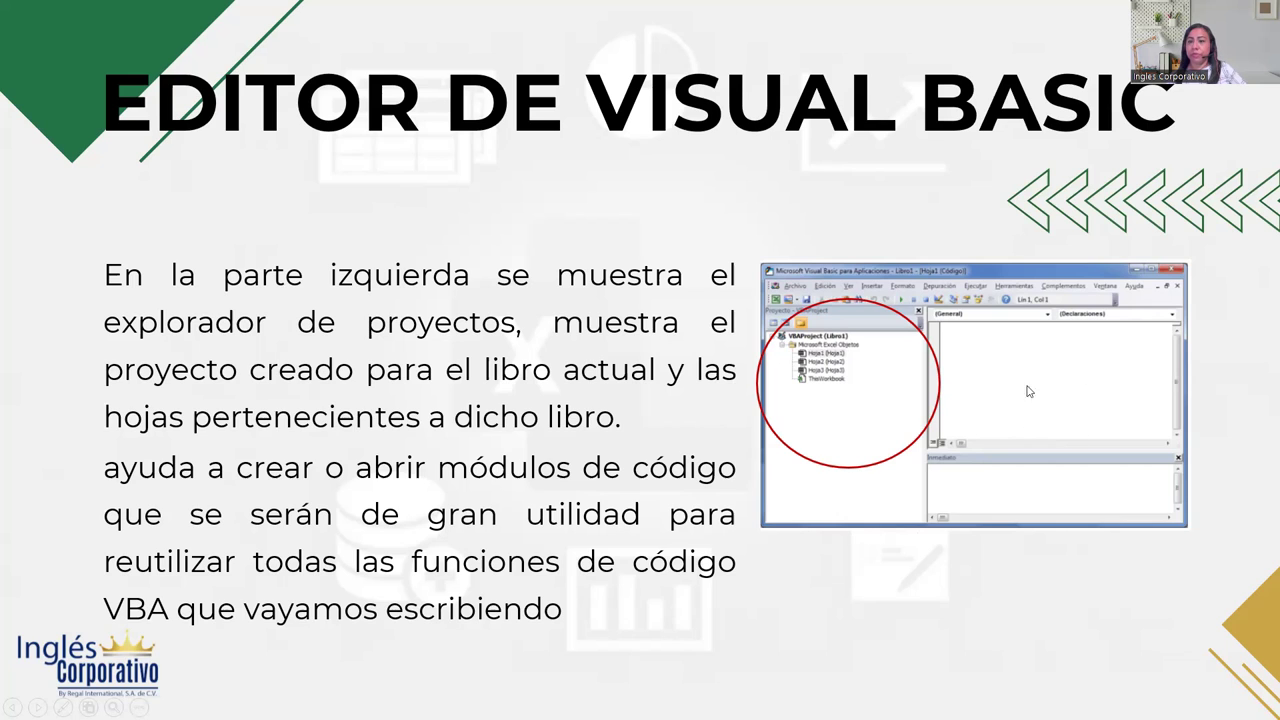
- Display the MACRO CON VBA slide with four steps for inserting a module
click(1233, 349)
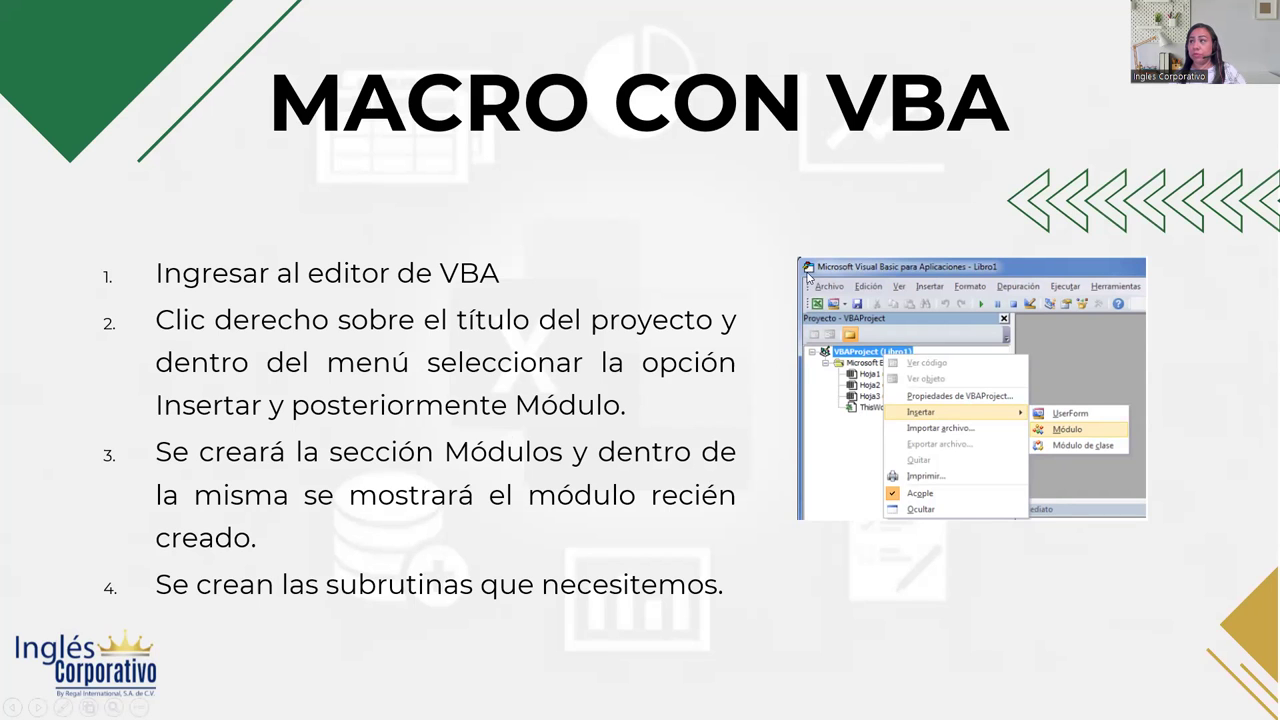
- Show the SUBRUTINAS slide with the Sub MiPrimeraMacro 'Hola mundo' example
key(Right)
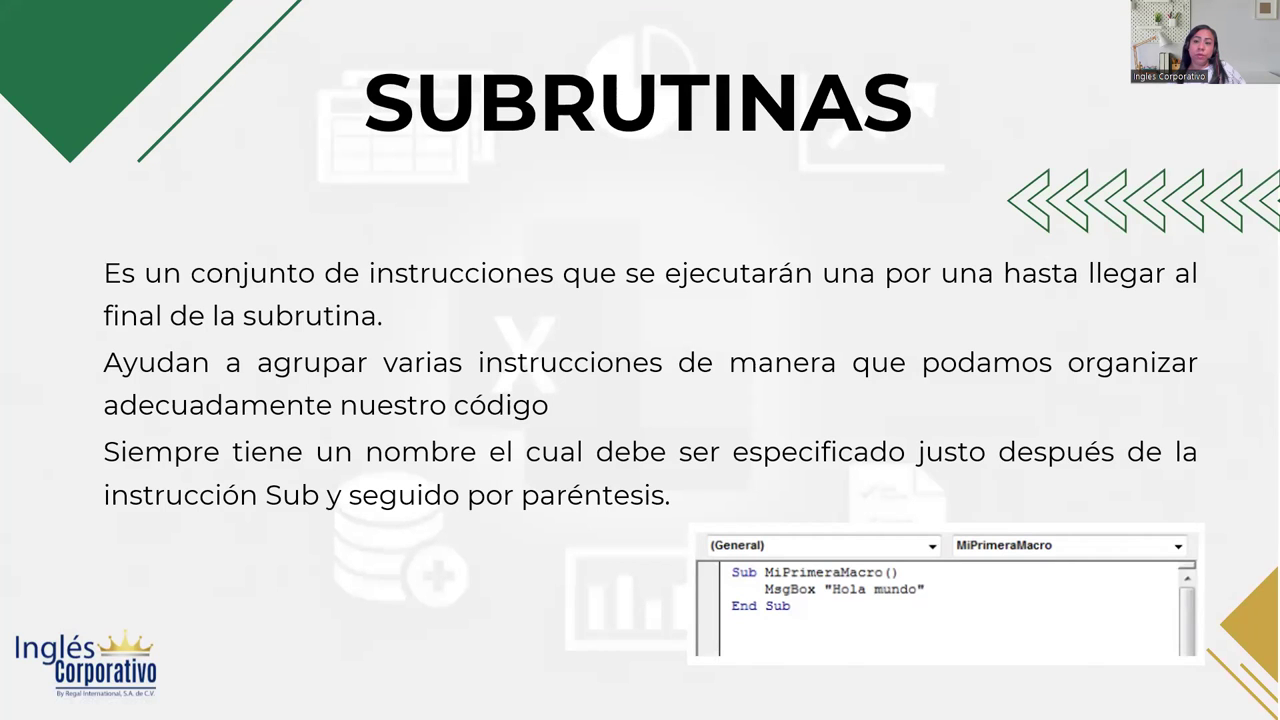
- Advance one slide toward the FUNCIÓN MSGBOX slide
key(Right)
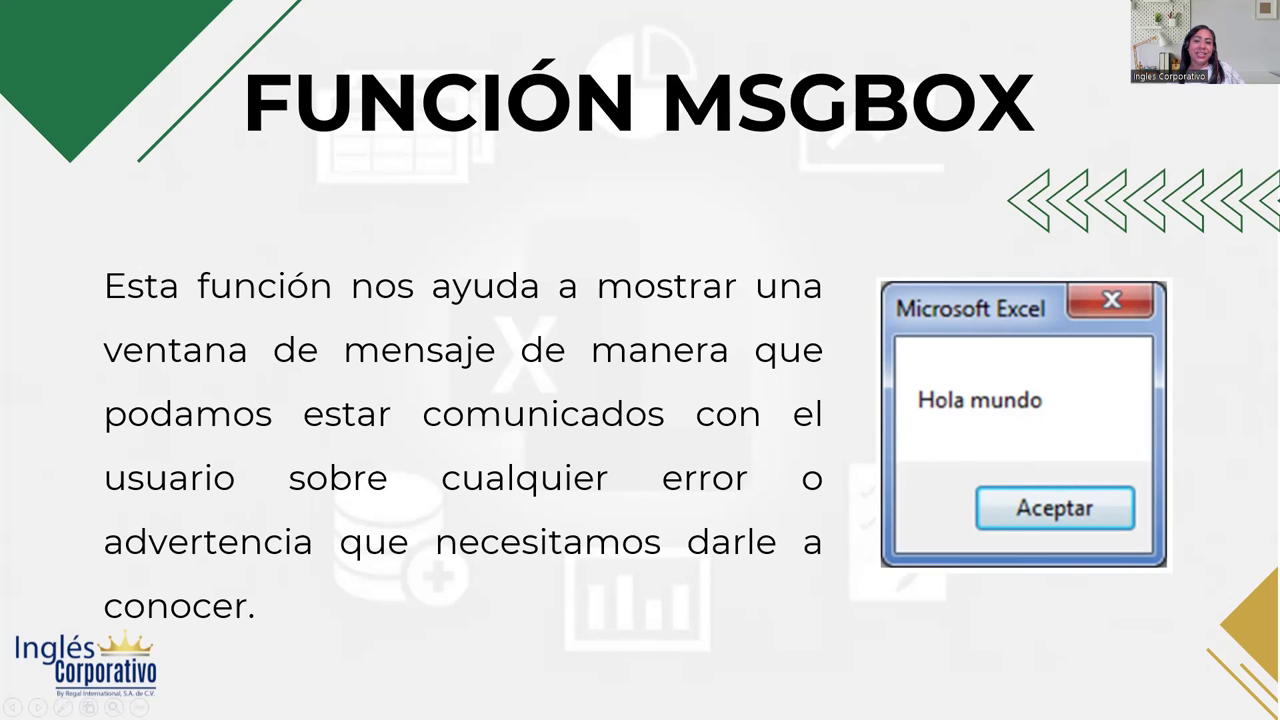
- Show the CONSTANTES DEL BOTÓN EN MSGBOX table listing vbOKOnly, vbYesNoCancel and others
key(Right)
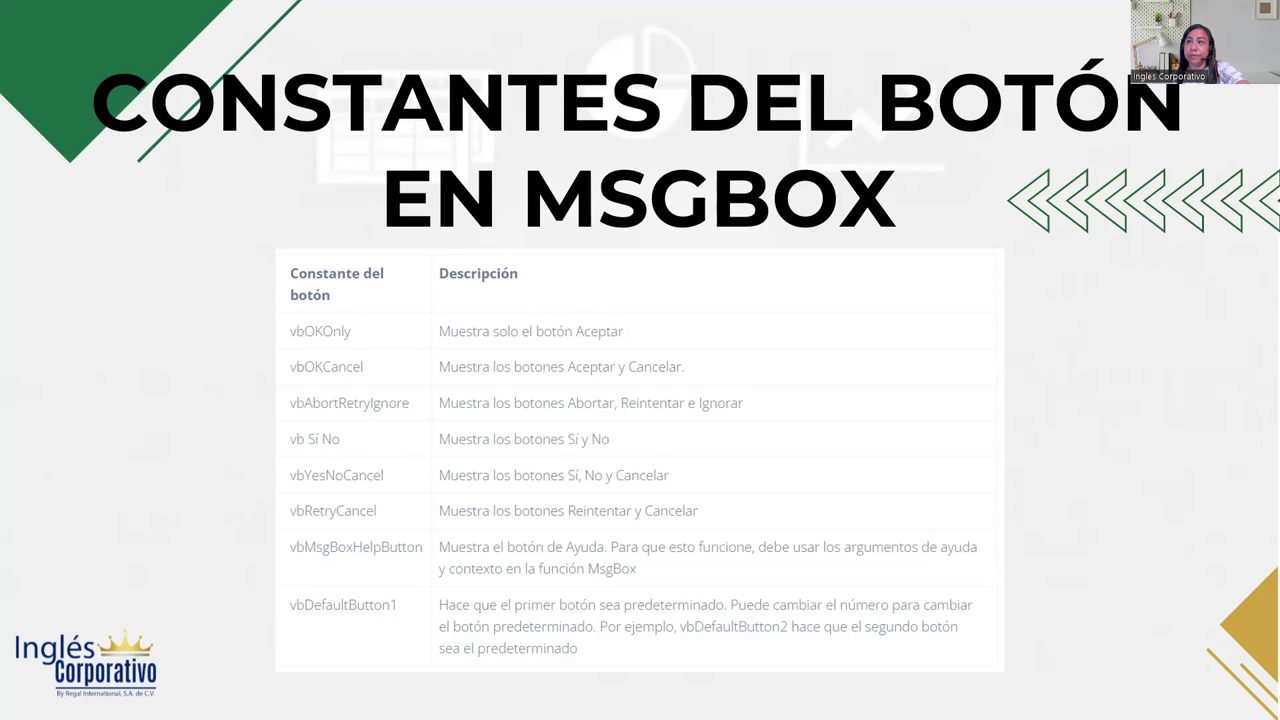
- Switch to Excel, create blank workbook Libro1, enlarge its view, and open its Archivo start page
key(alt+Tab)
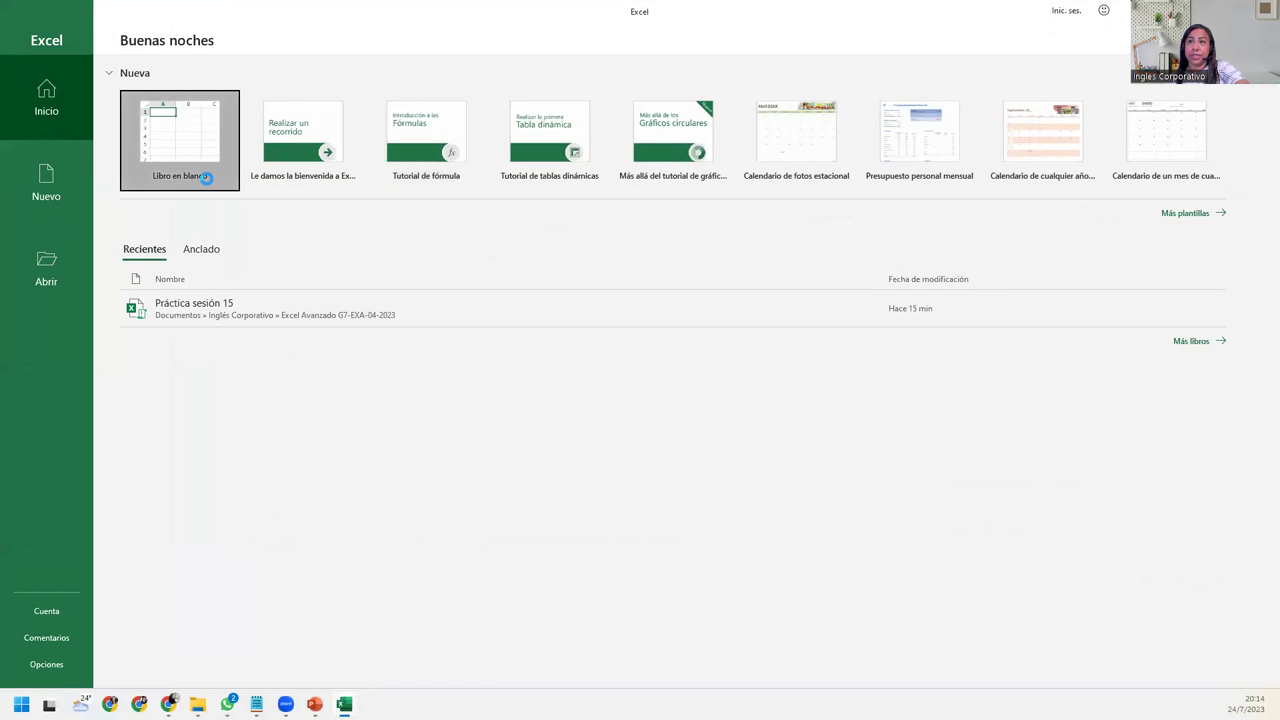
click(205, 178)
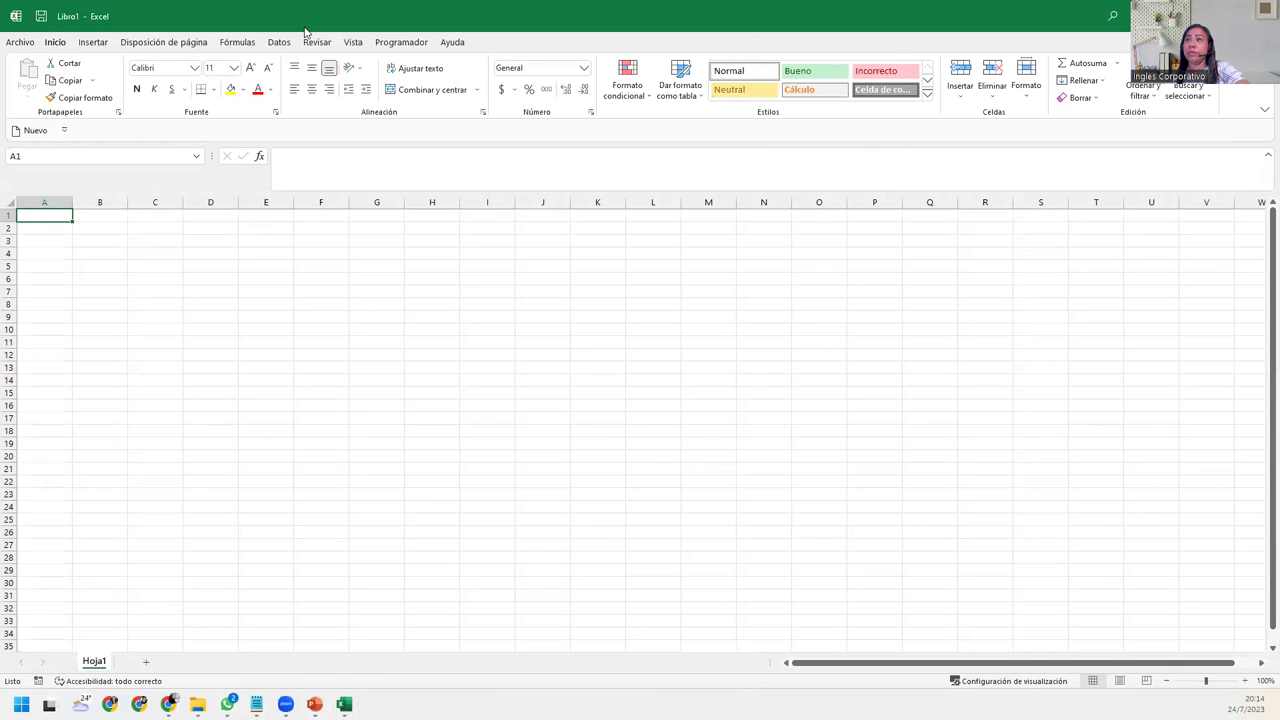
click(1245, 681)
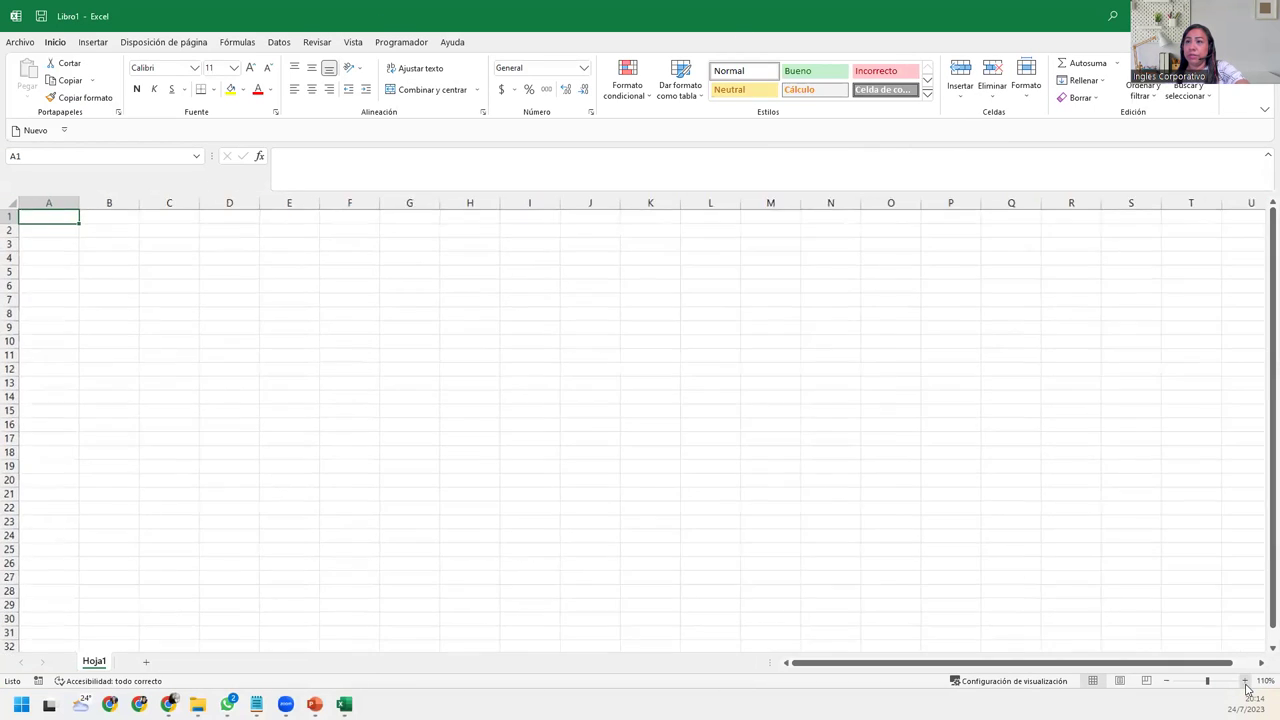
click(1245, 681)
click(1245, 681)
click(1245, 681)
click(1245, 681)
click(1245, 681)
click(1245, 681)
click(1245, 681)
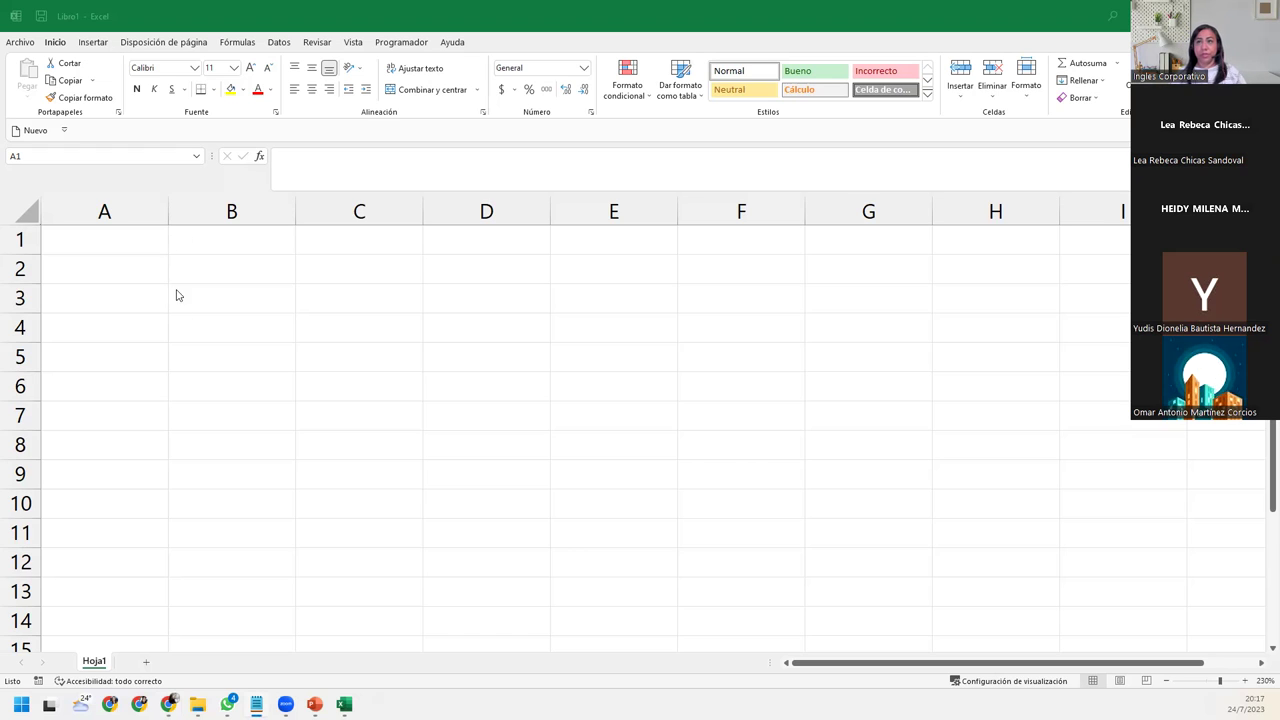
click(127, 253)
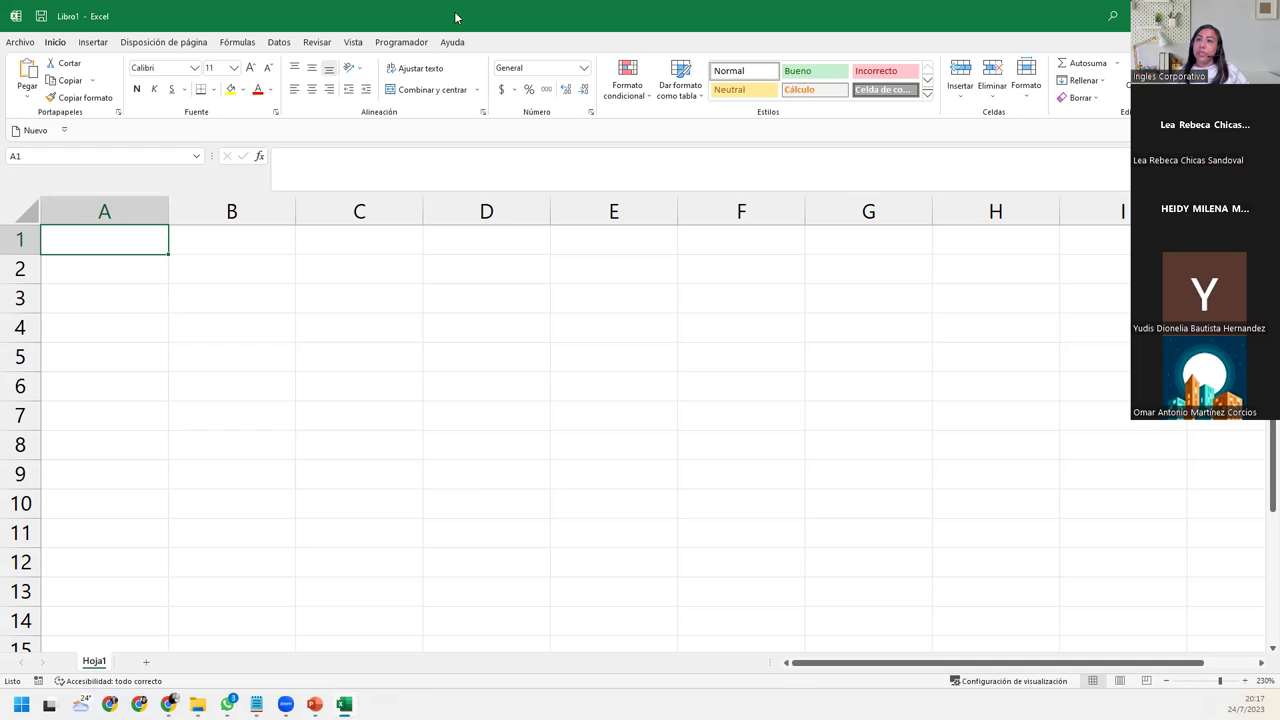
click(19, 44)
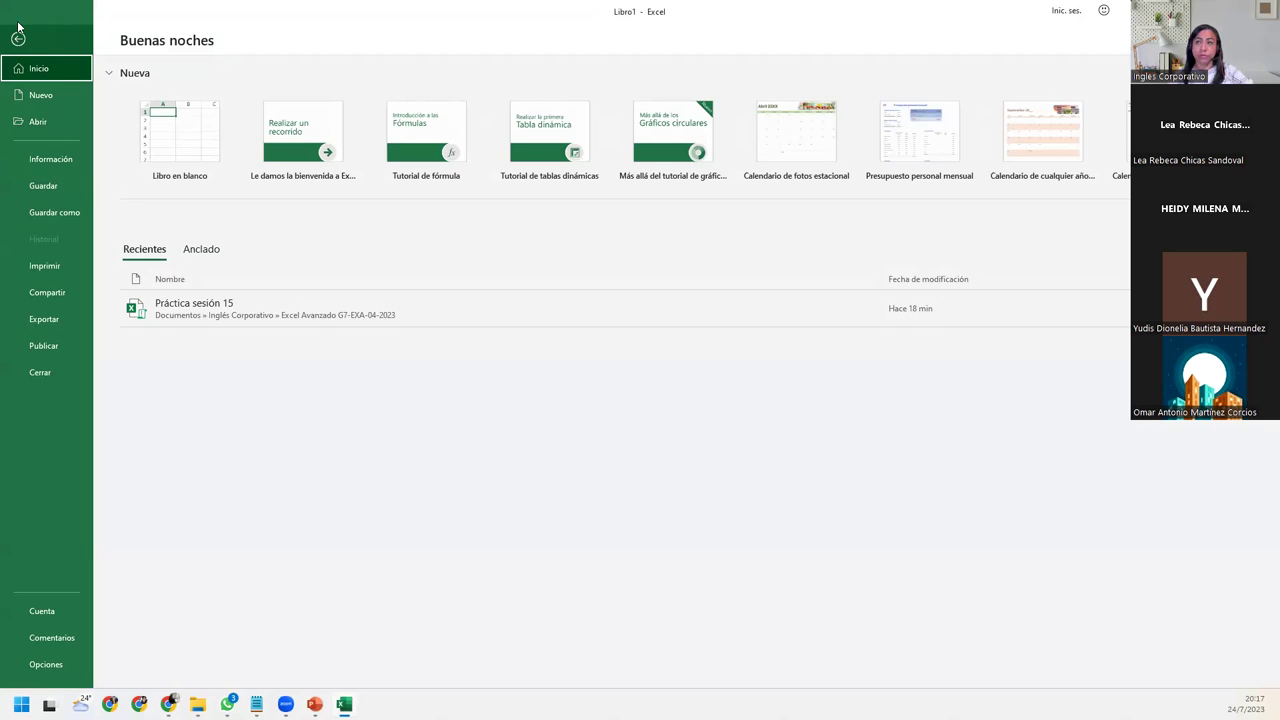
- Start Save As and browse to Inglés Corporativo > Excel Avanzado G6-EXA-07-8-9-PM-23
click(54, 211)
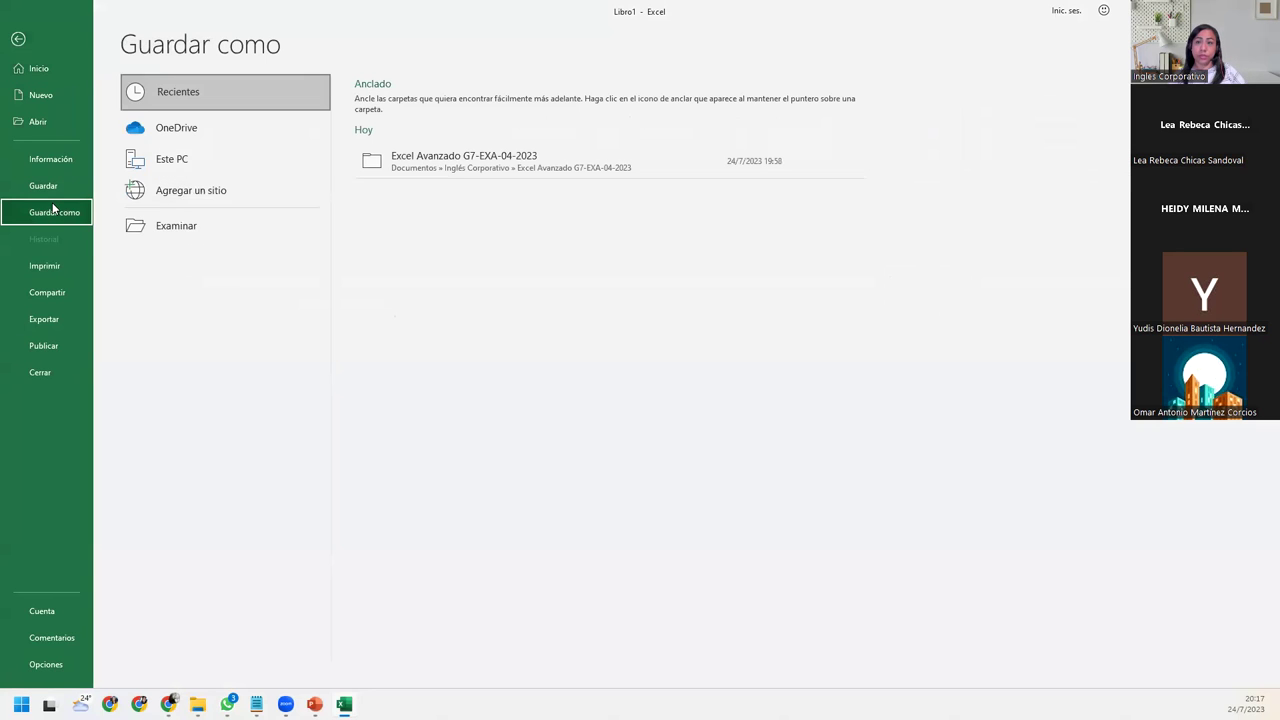
click(185, 238)
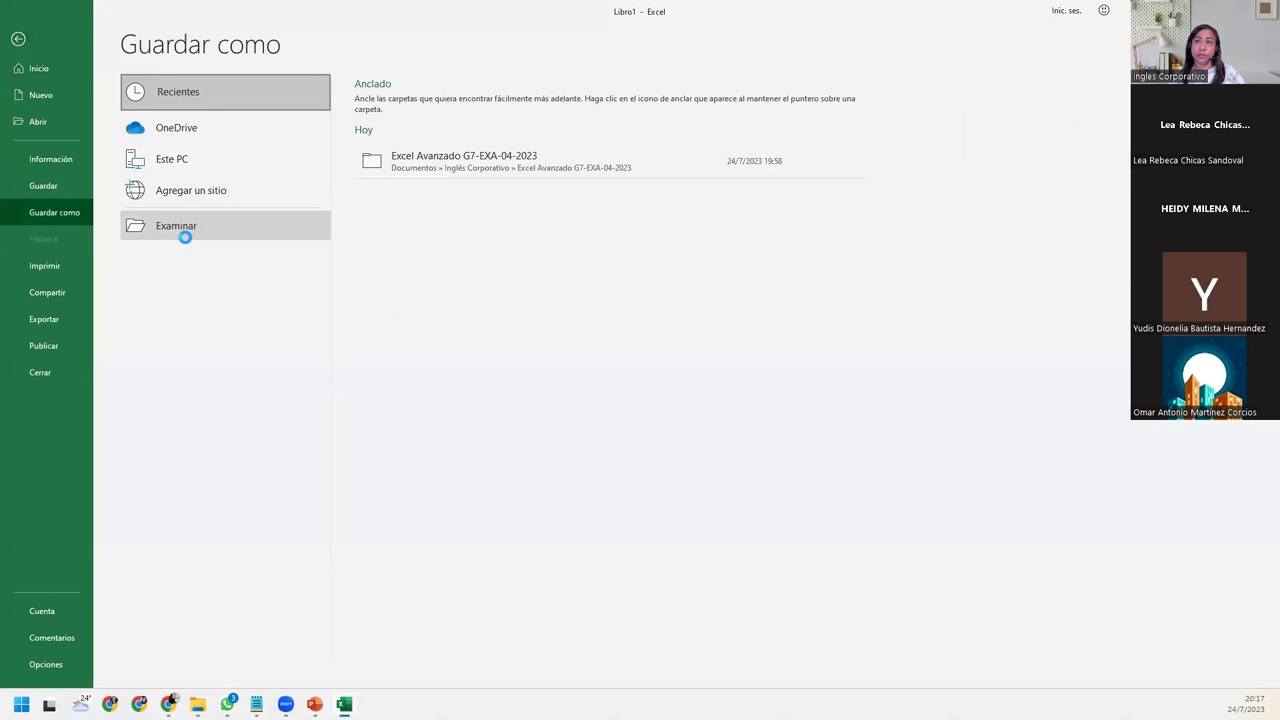
double_click(191, 173)
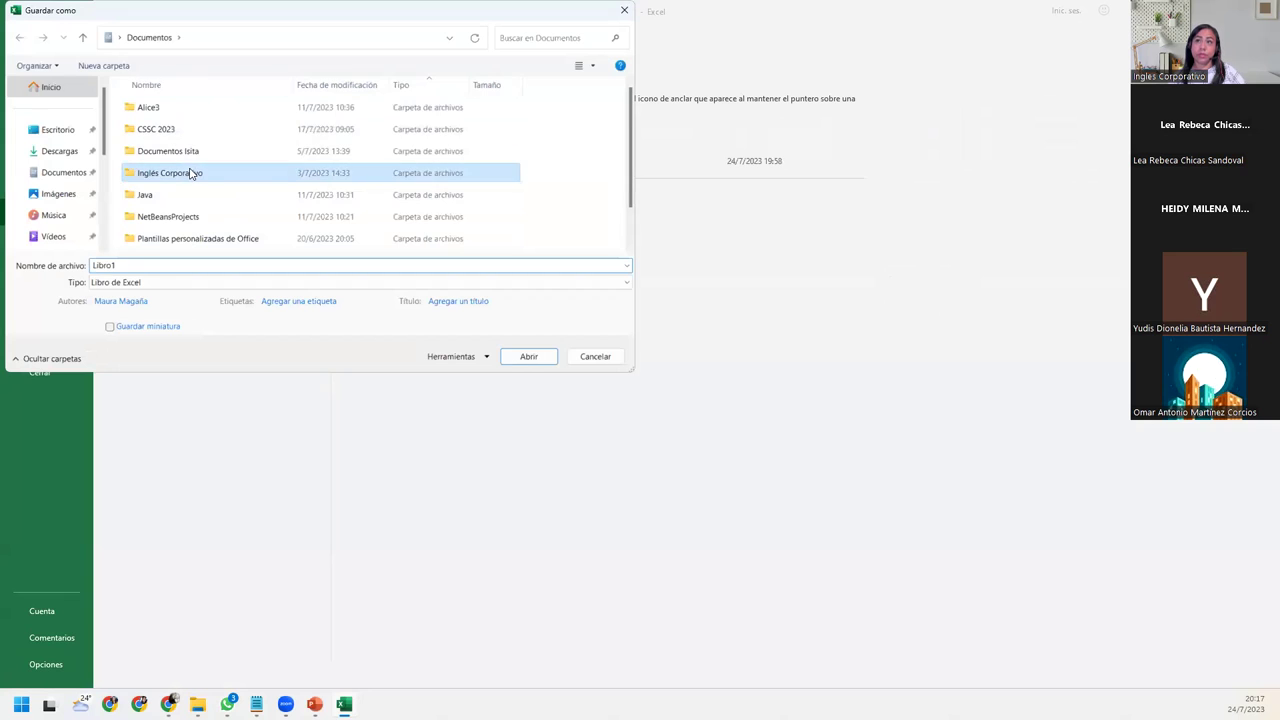
double_click(158, 130)
- Set the file name to 'Práctica sesión 15 macros', based on Práctica sesión 13
click(166, 264)
scroll(294, 217, down, 3)
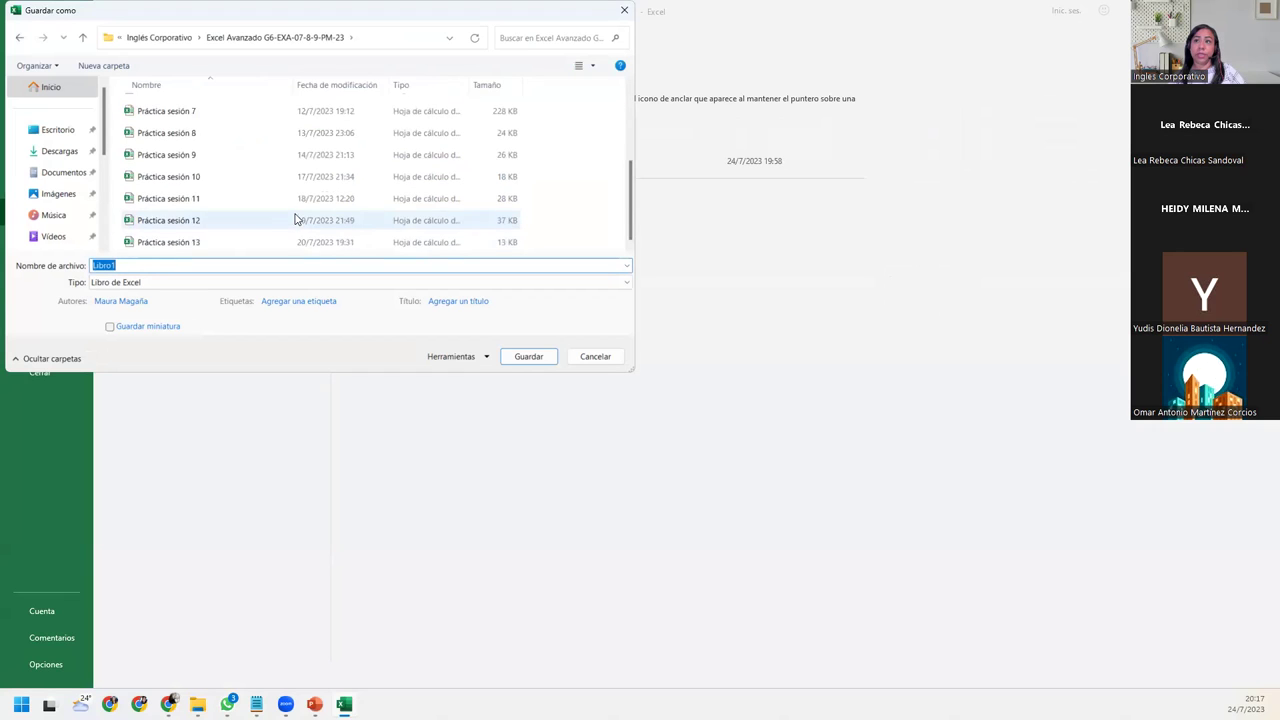
click(183, 246)
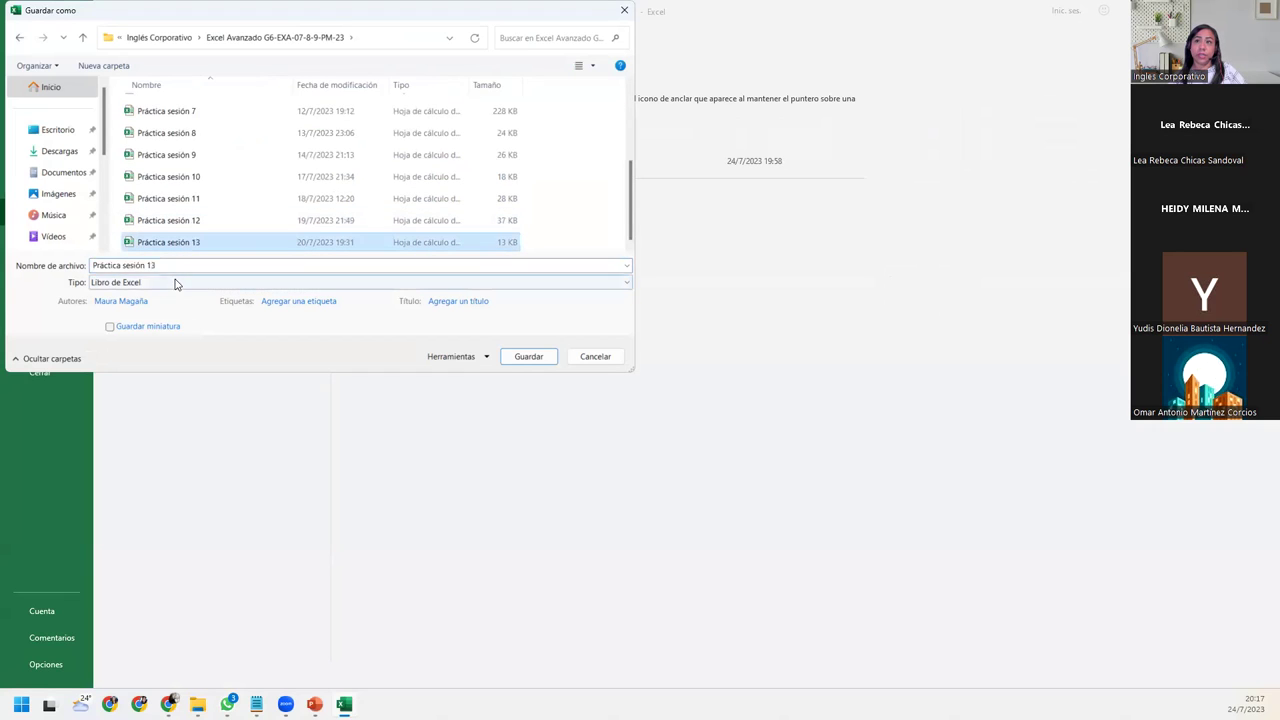
double_click(178, 265)
click(178, 265)
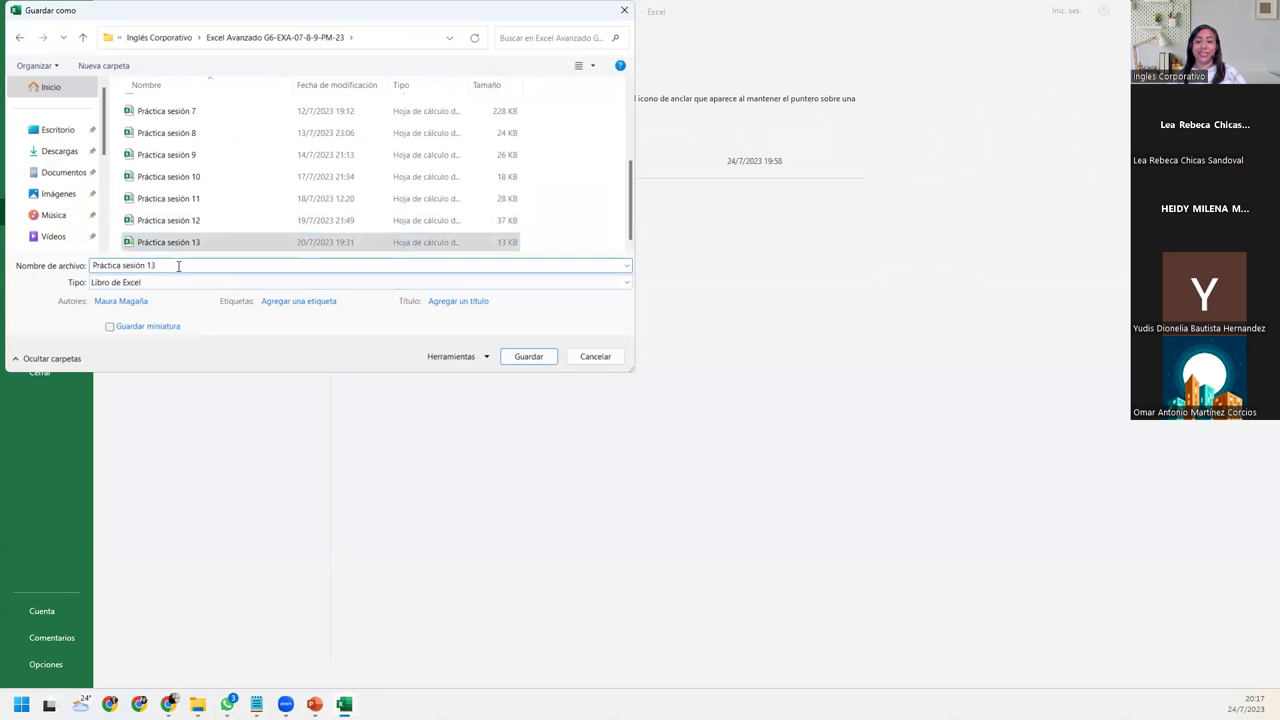
key(BackSpace)
text(5 macros)
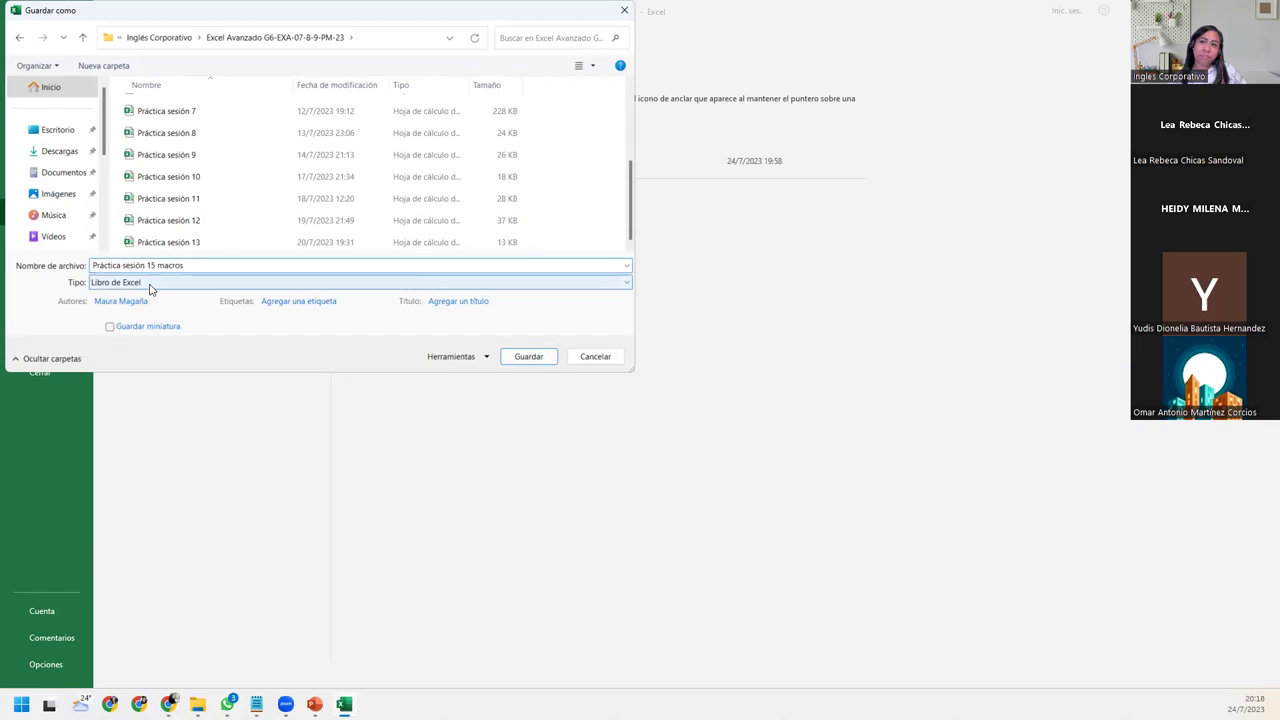
- Change the Save As type to Libro de Excel habilitado para macros
click(150, 286)
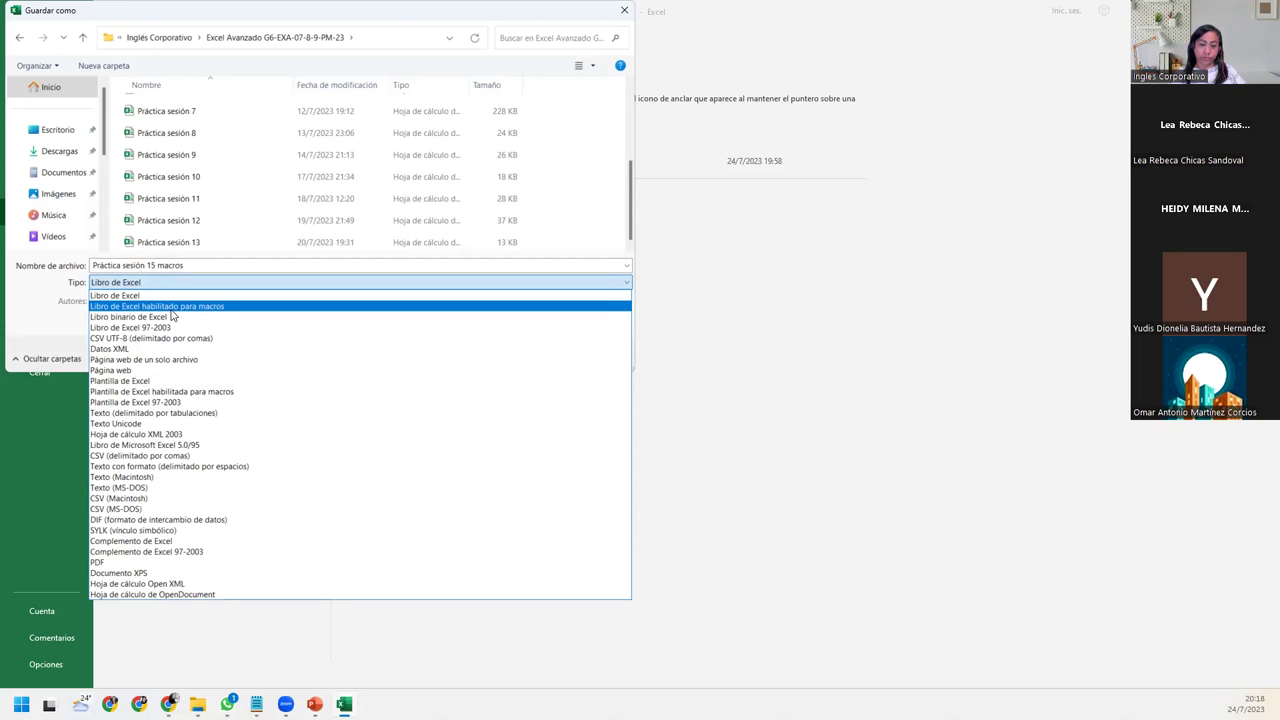
click(171, 307)
click(210, 265)
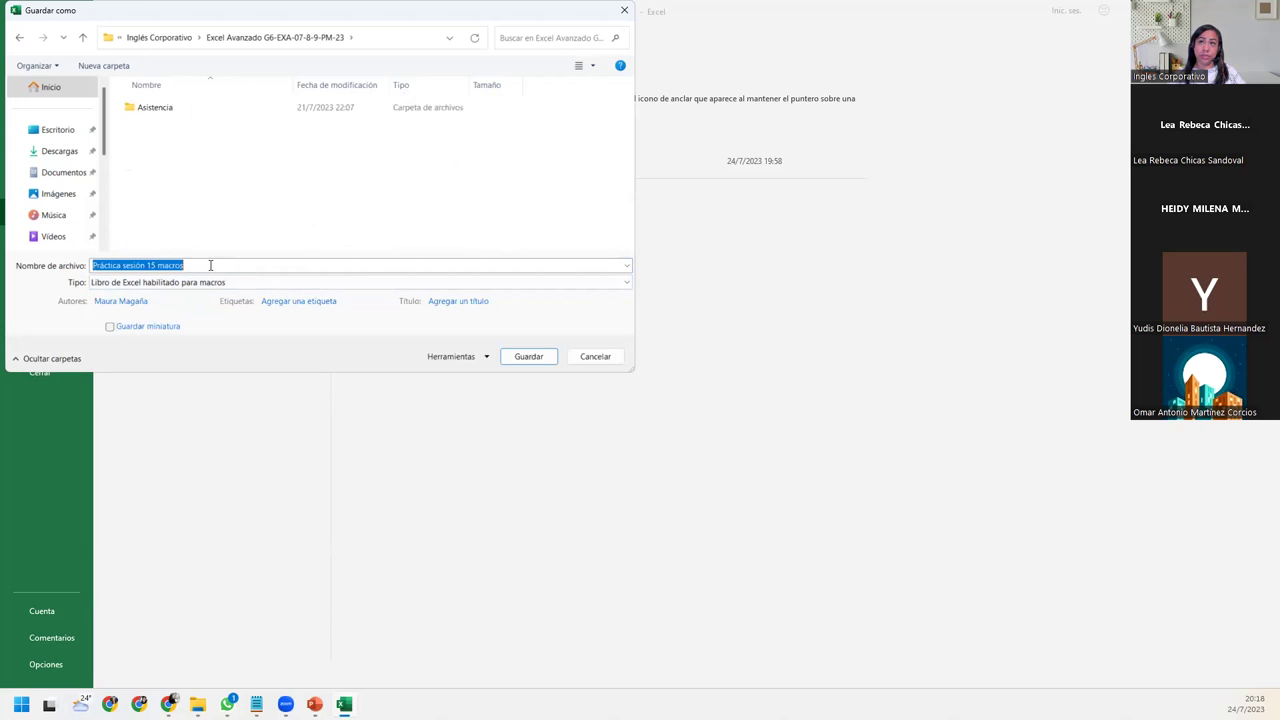
click(210, 265)
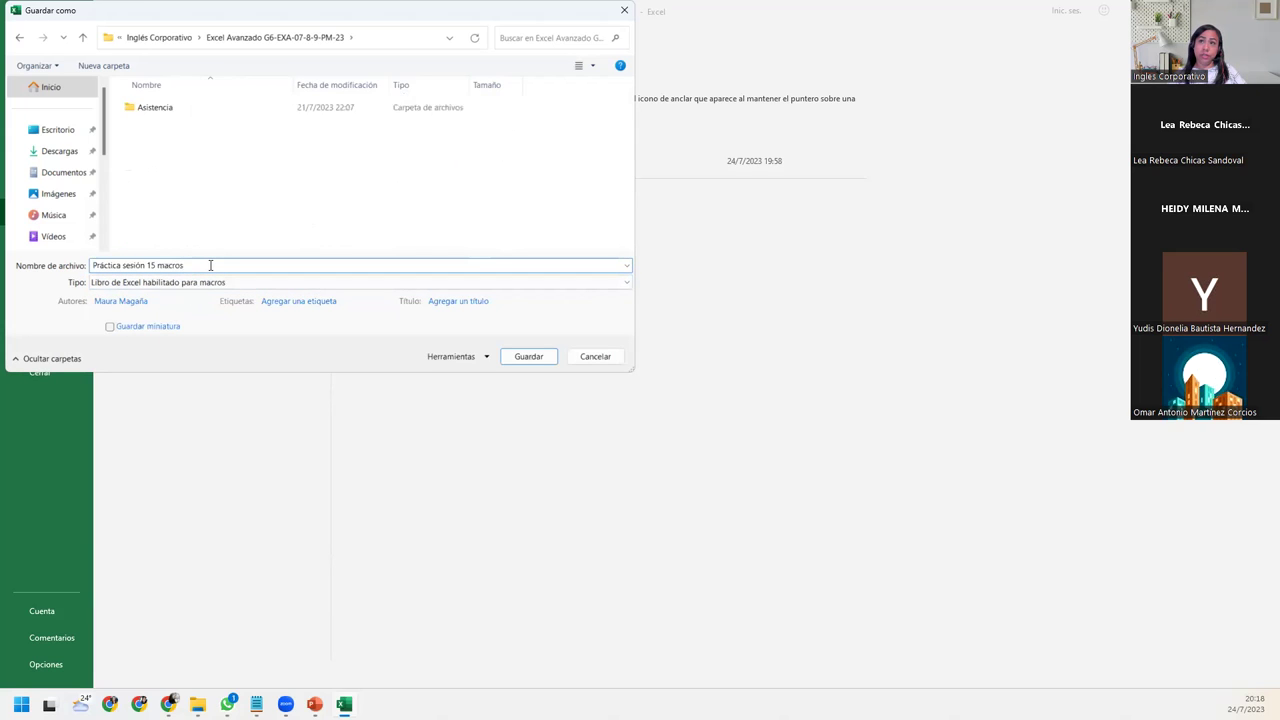
- Select the word 'macros' in the Nombre de archivo box
double_click(210, 265)
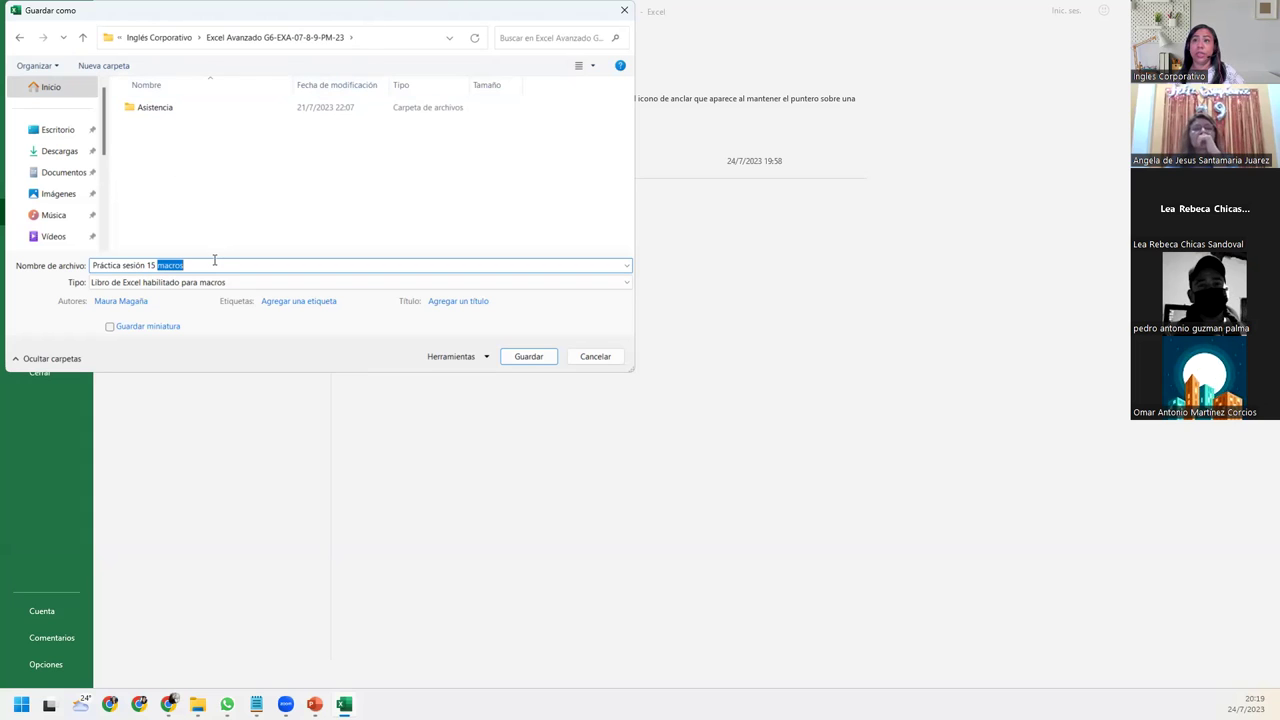
- Save as macro-enabled 'Práctica sesión 15', then switch to the Presentaciones folder window
key(BackSpace)
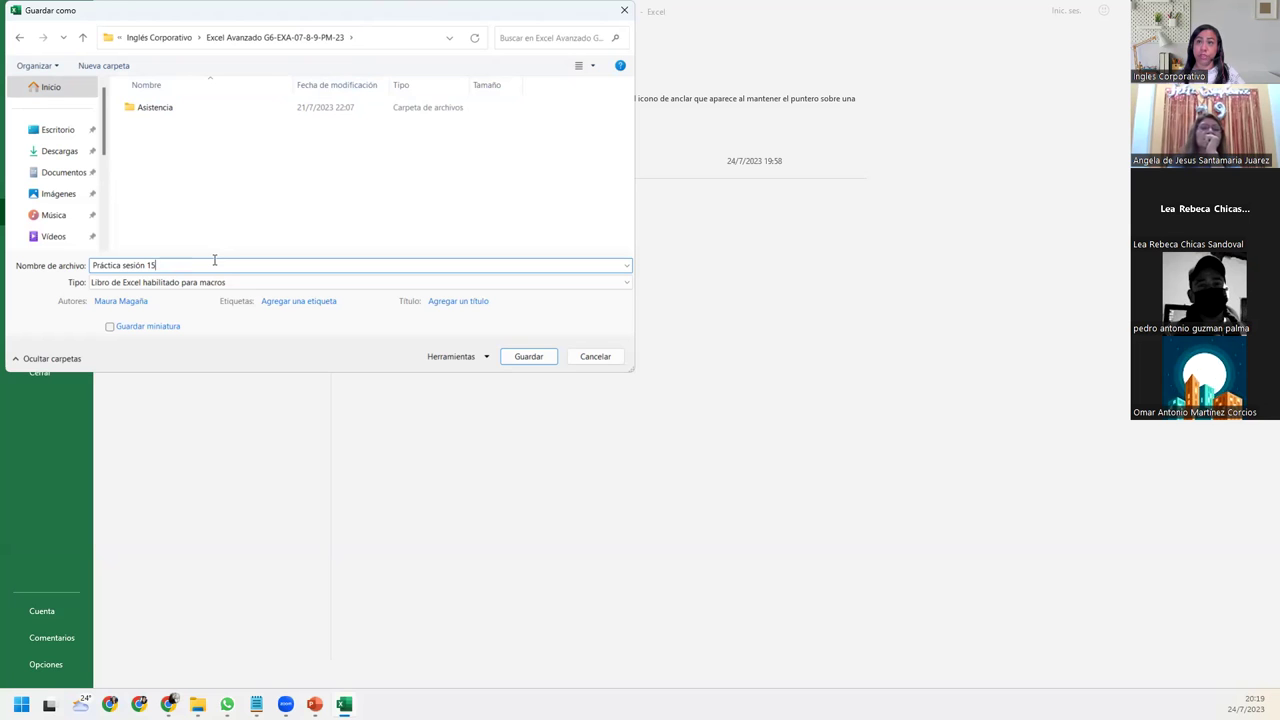
click(529, 357)
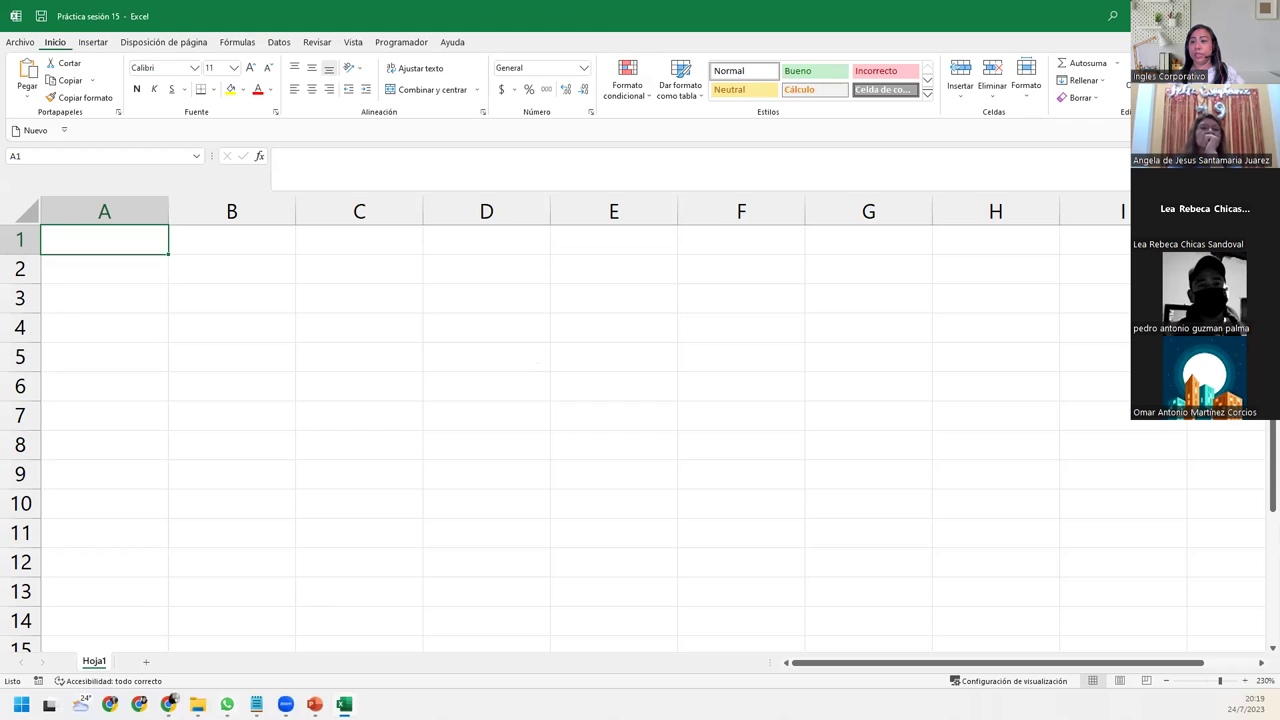
mouse_move(197, 704)
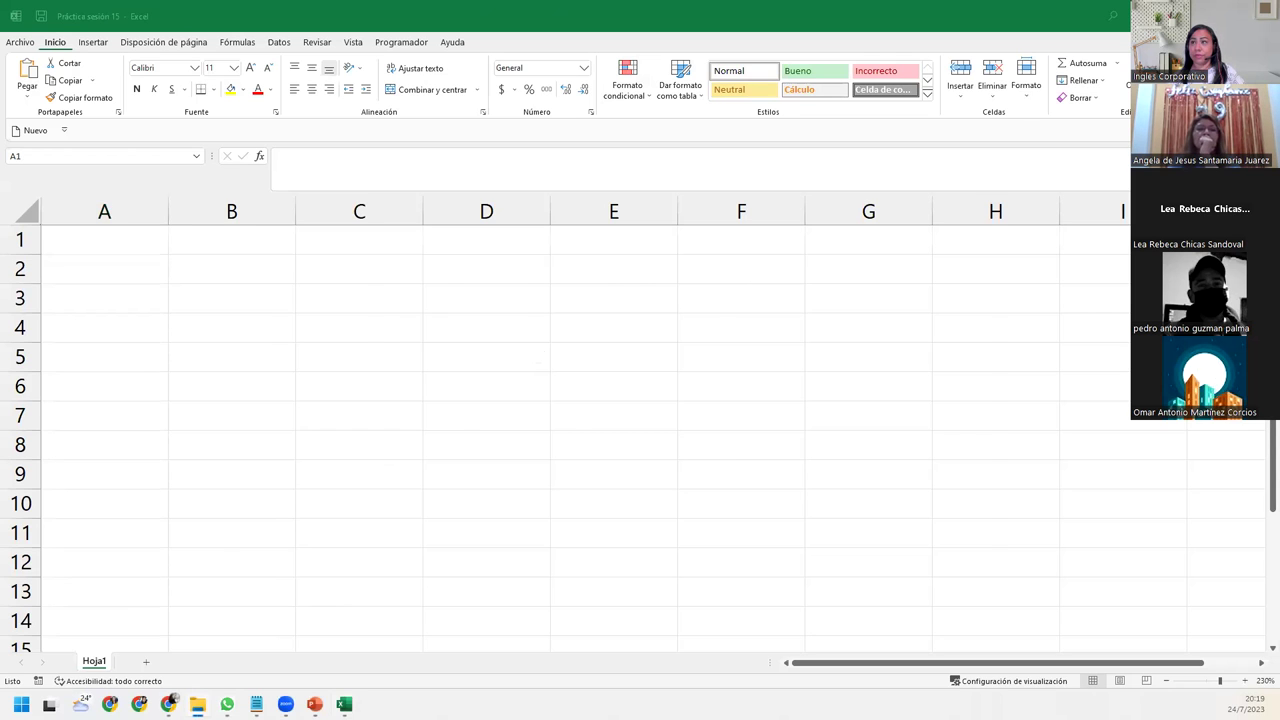
key(alt+Tab)
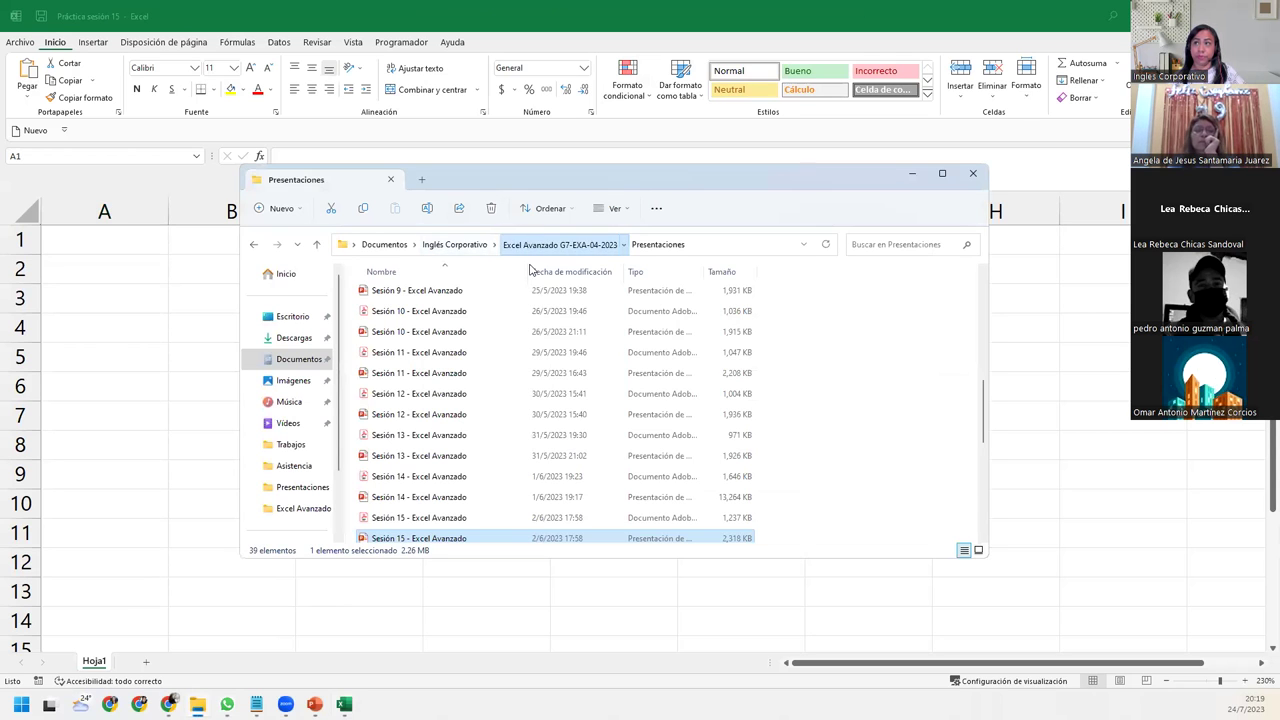
- Open Práctica sesión 15 from Excel Avanzado G6-EXA-07-8-9-PM-23 and close File Explorer
click(530, 246)
click(450, 245)
double_click(409, 295)
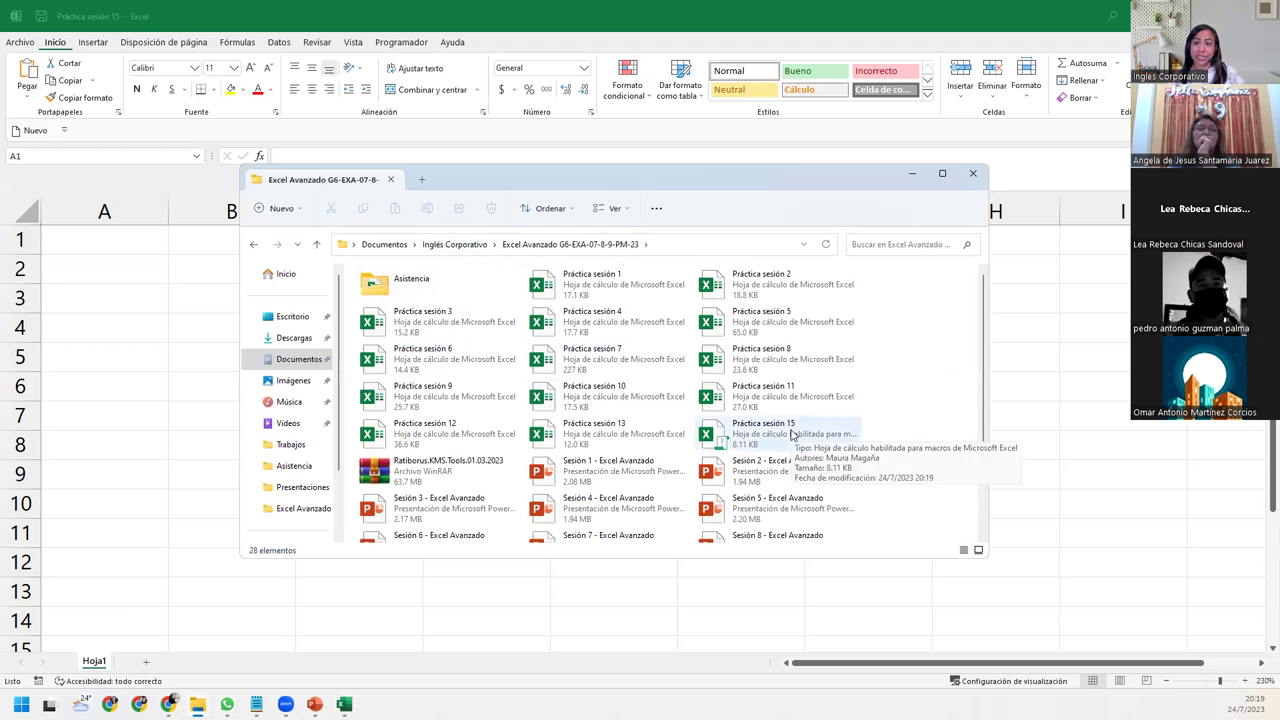
double_click(718, 449)
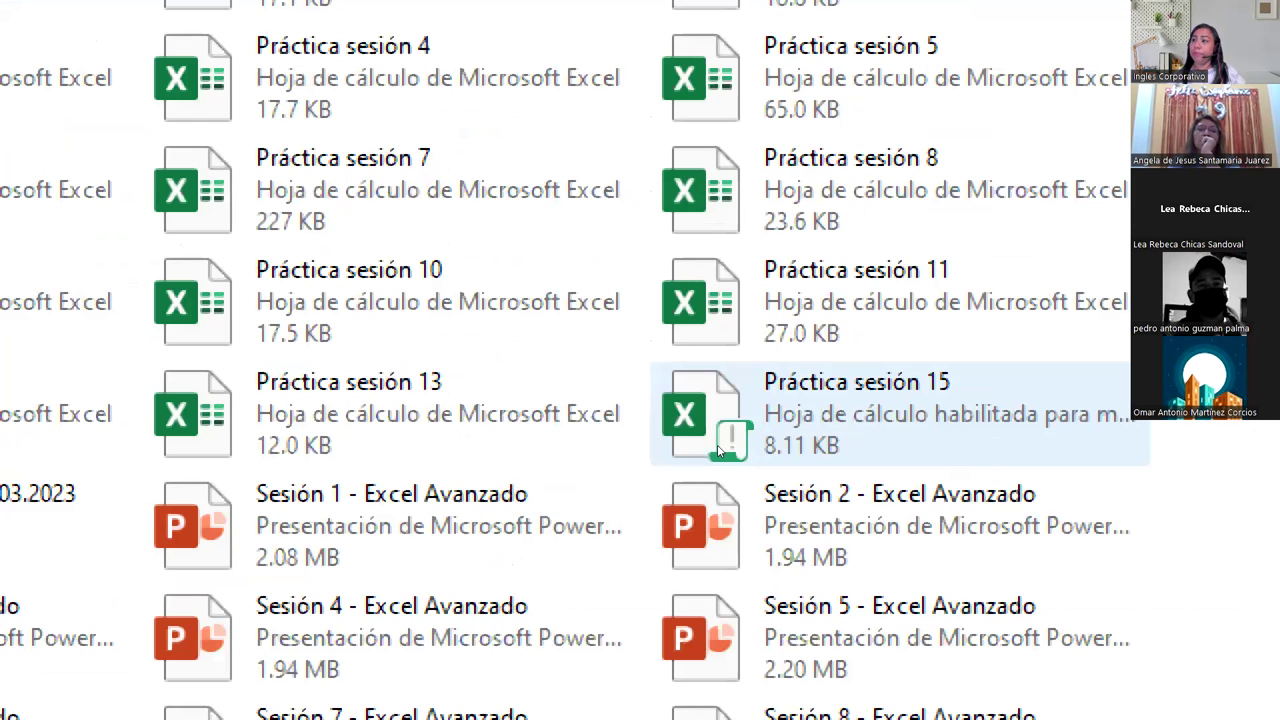
scroll(712, 447, down, 1)
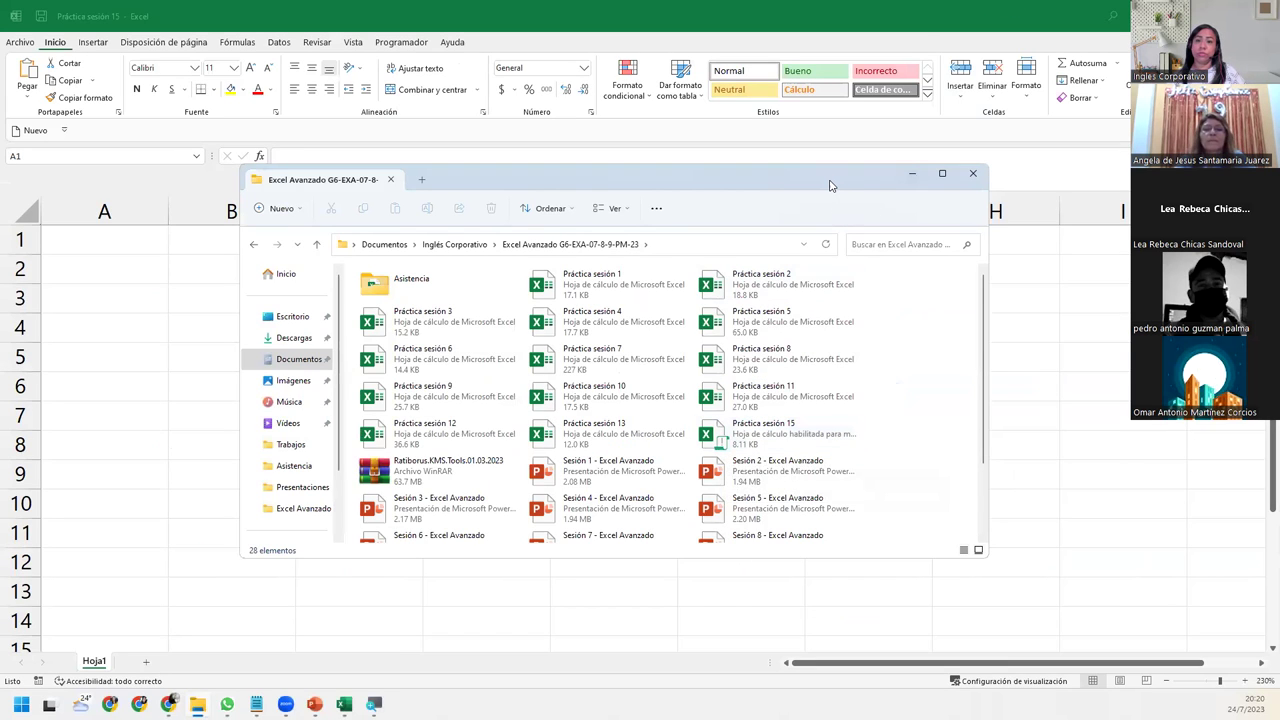
click(972, 173)
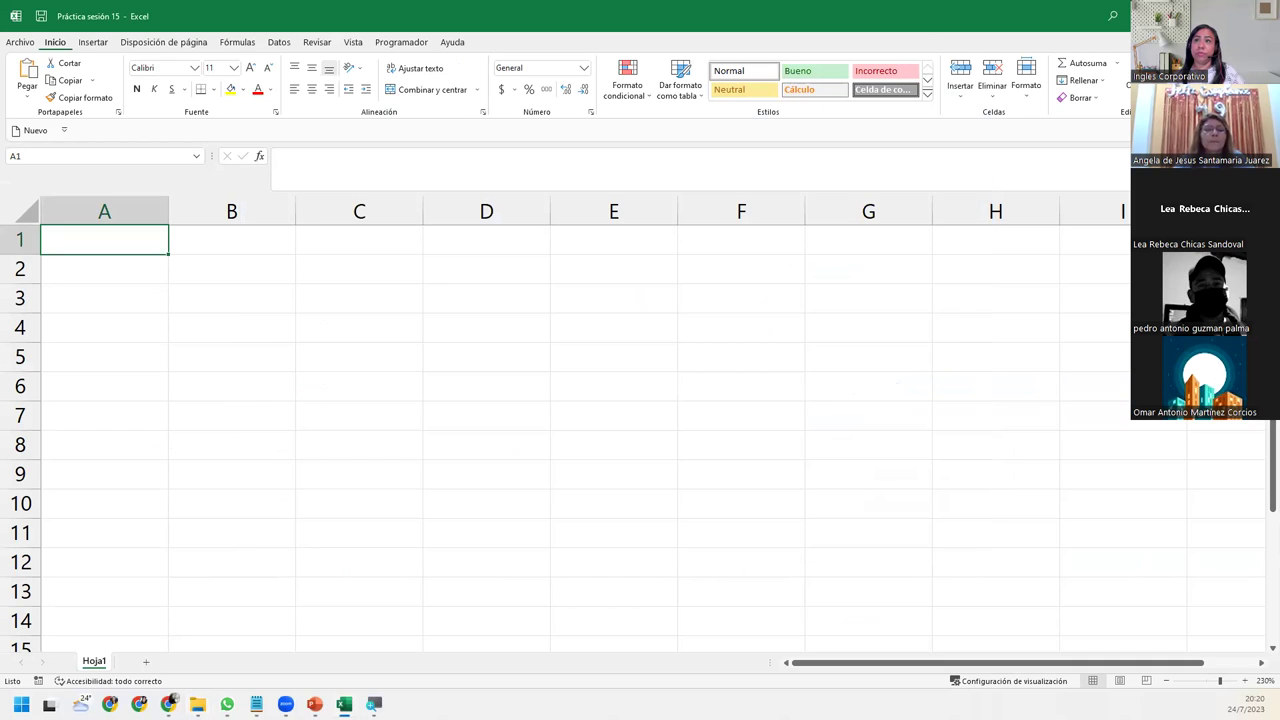
- Bring up the Archivo start page with its Recientes list of workbooks
click(20, 42)
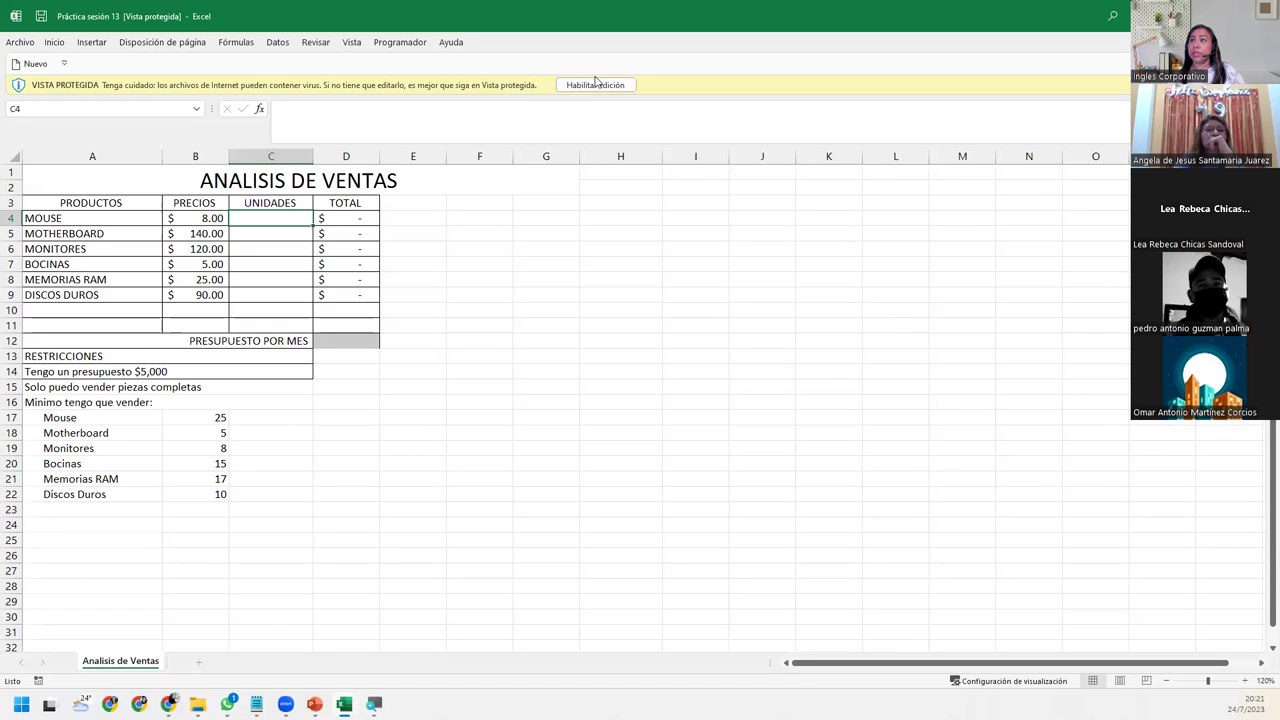
- Enable editing on Práctica sesión 13 and show the Archivo Inicio page
click(597, 85)
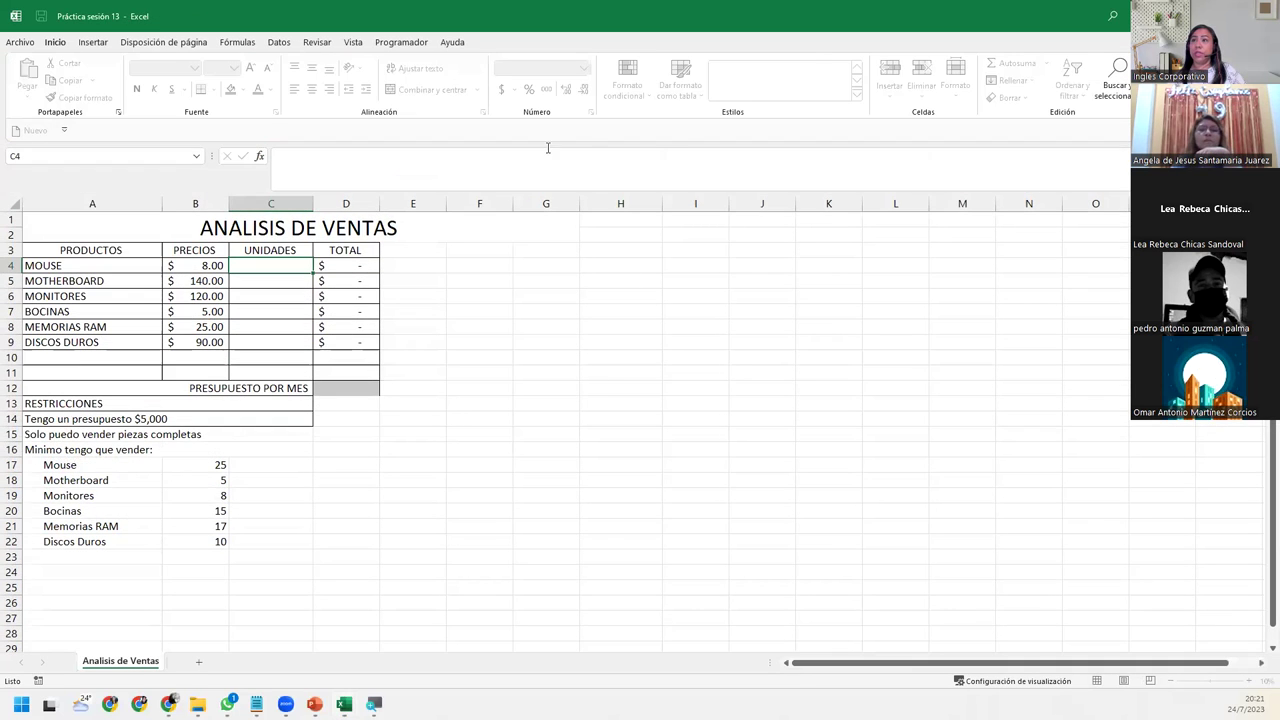
click(20, 42)
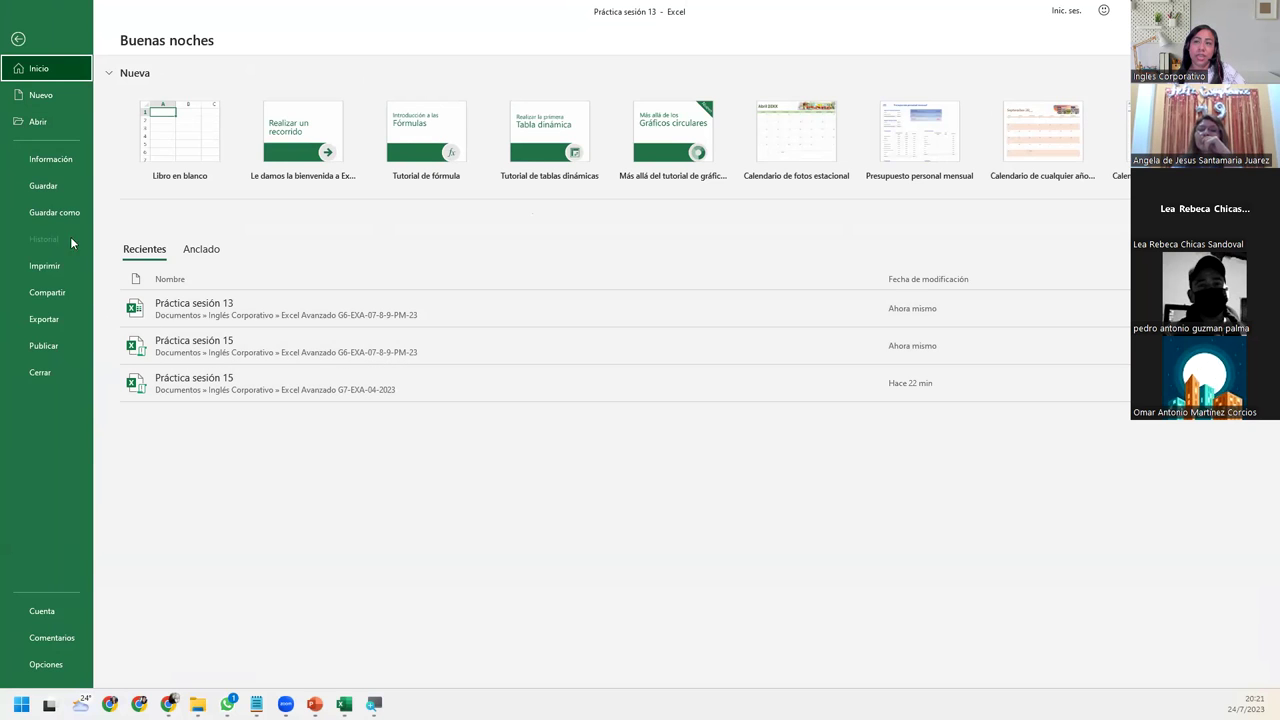
- Confirm in Save As that Práctica sesión 15 is a macro-enabled workbook, then cancel
click(53, 204)
click(157, 223)
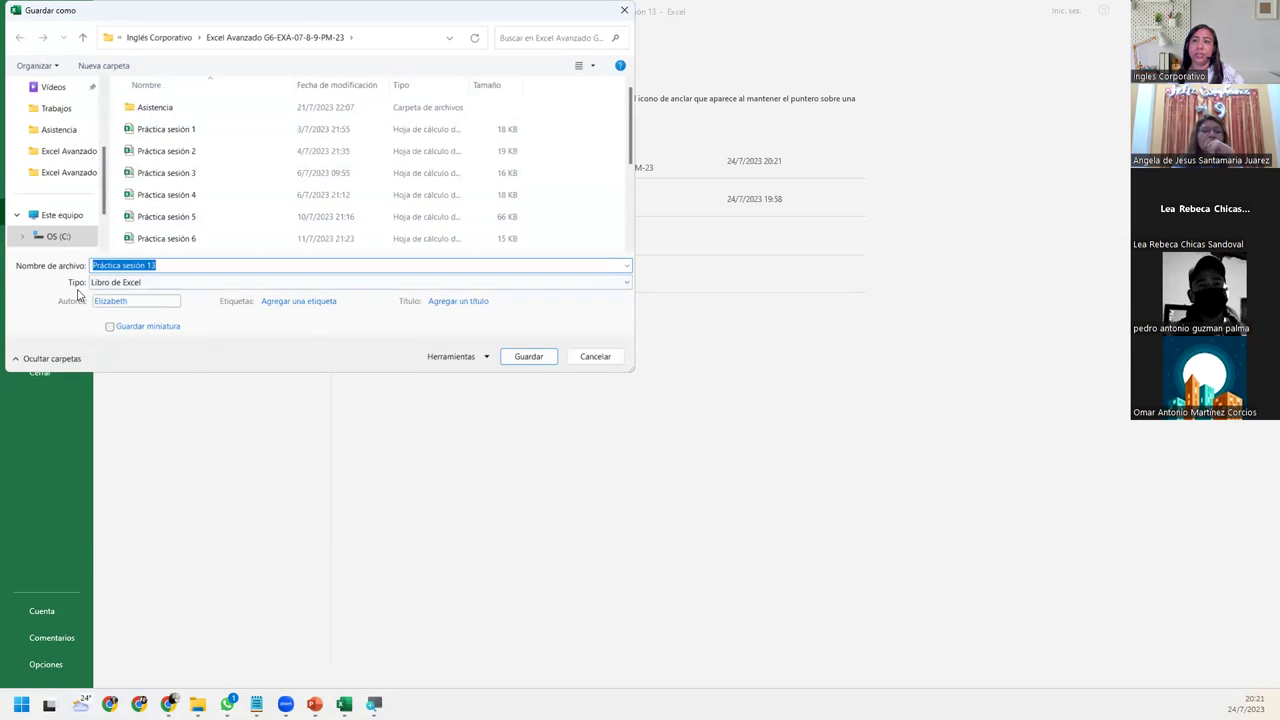
click(624, 10)
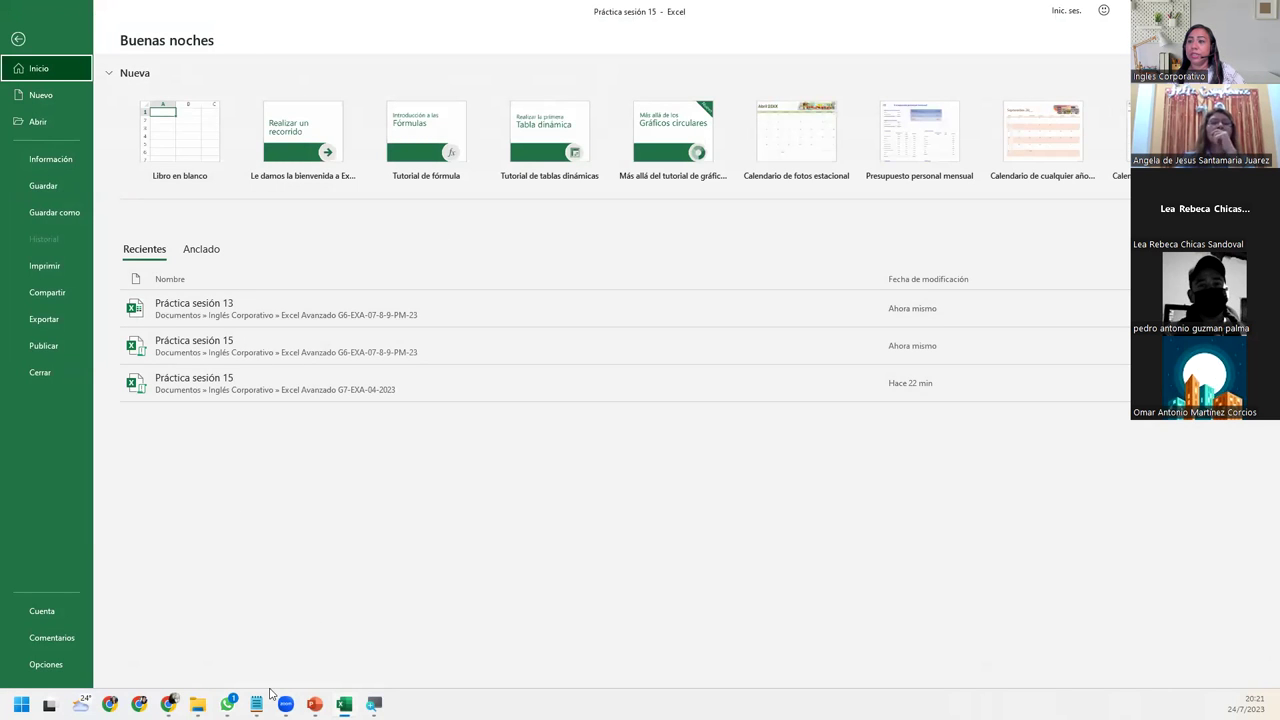
click(29, 215)
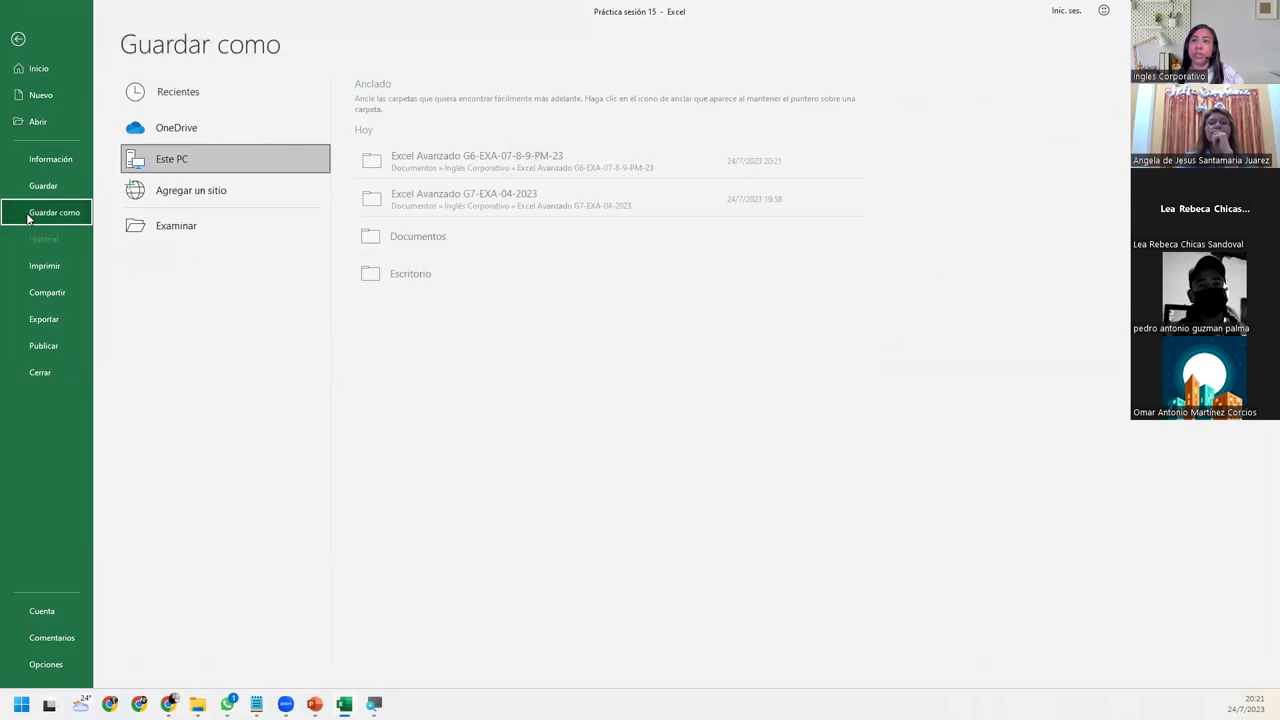
click(180, 225)
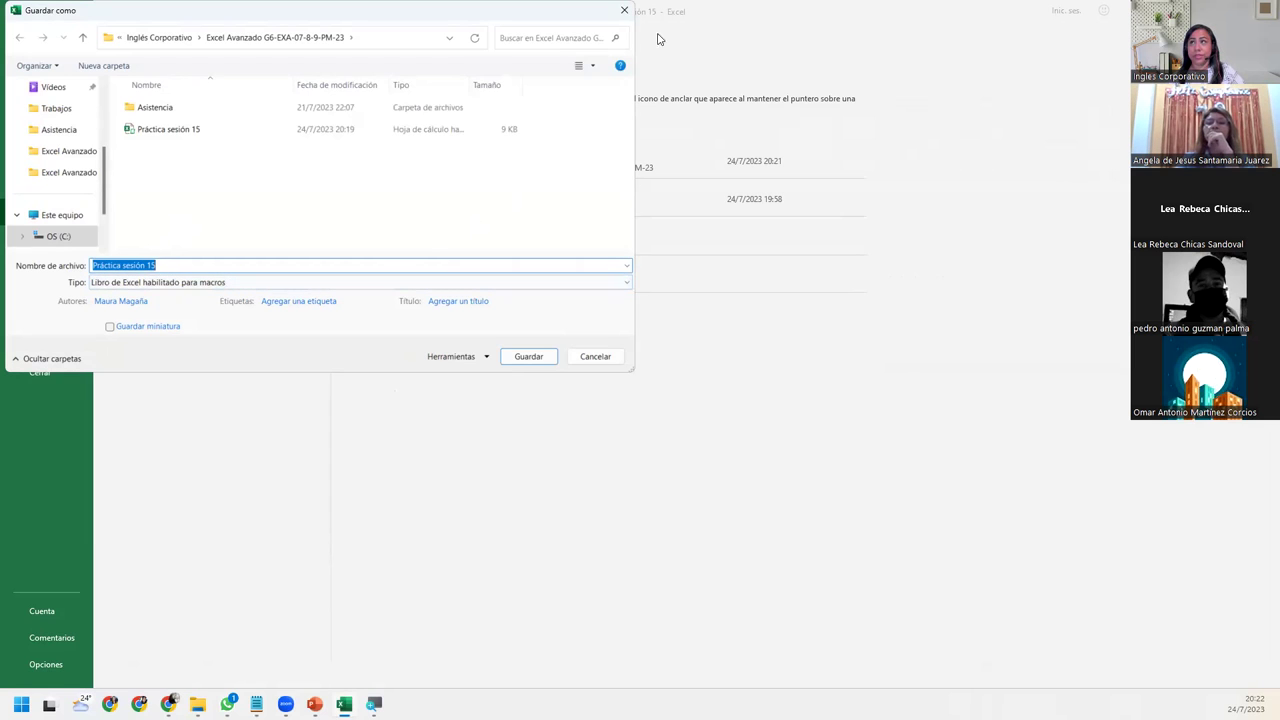
click(624, 10)
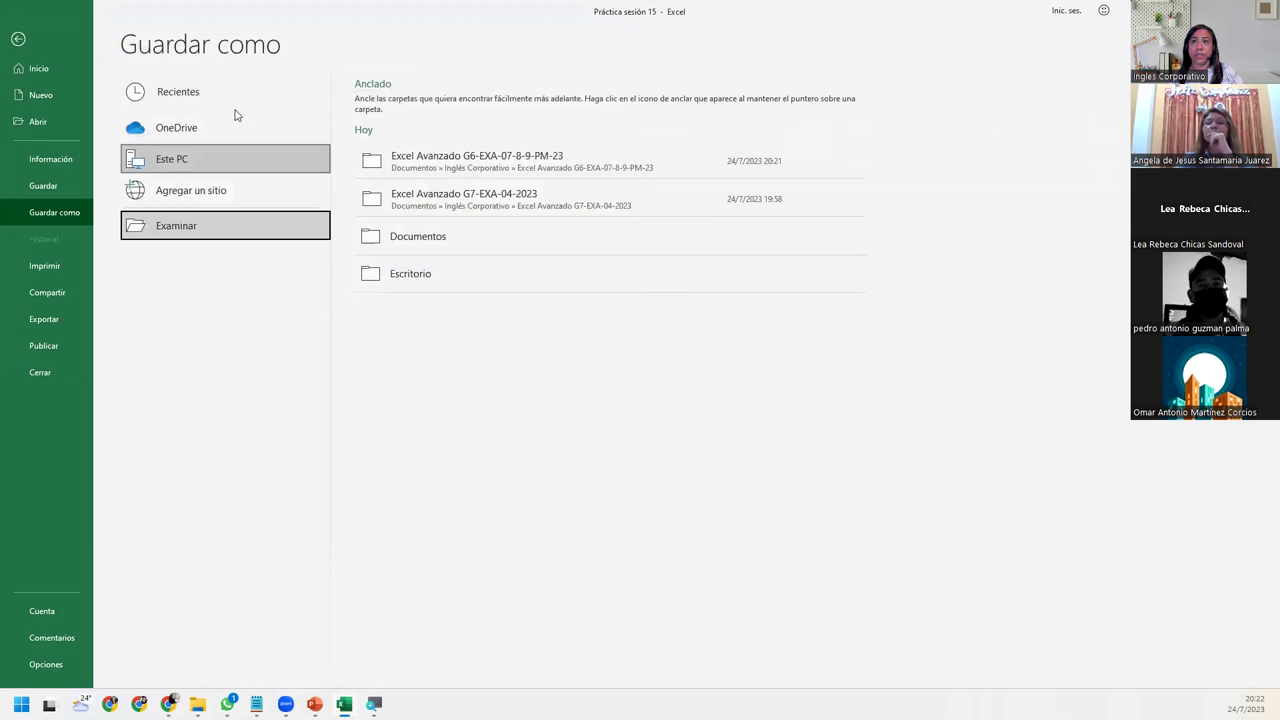
- Return to Hoja1 and launch Visual Basic from the Programador tab
click(18, 50)
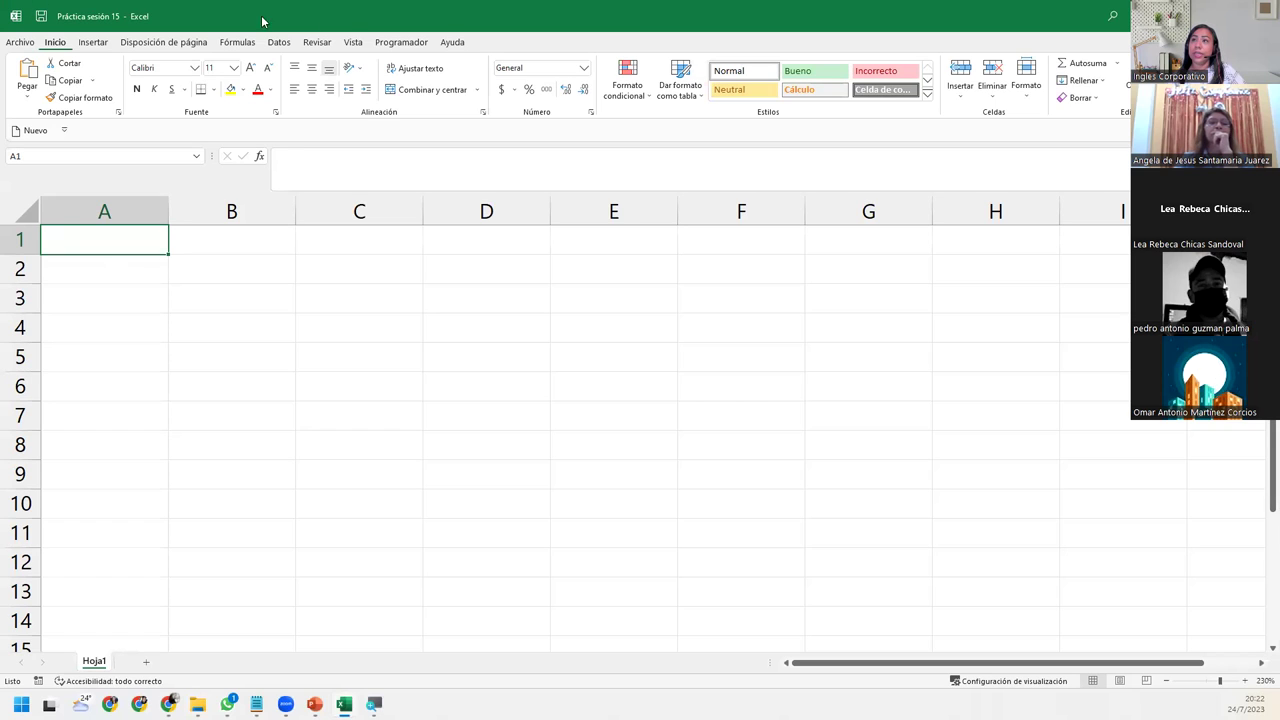
click(405, 41)
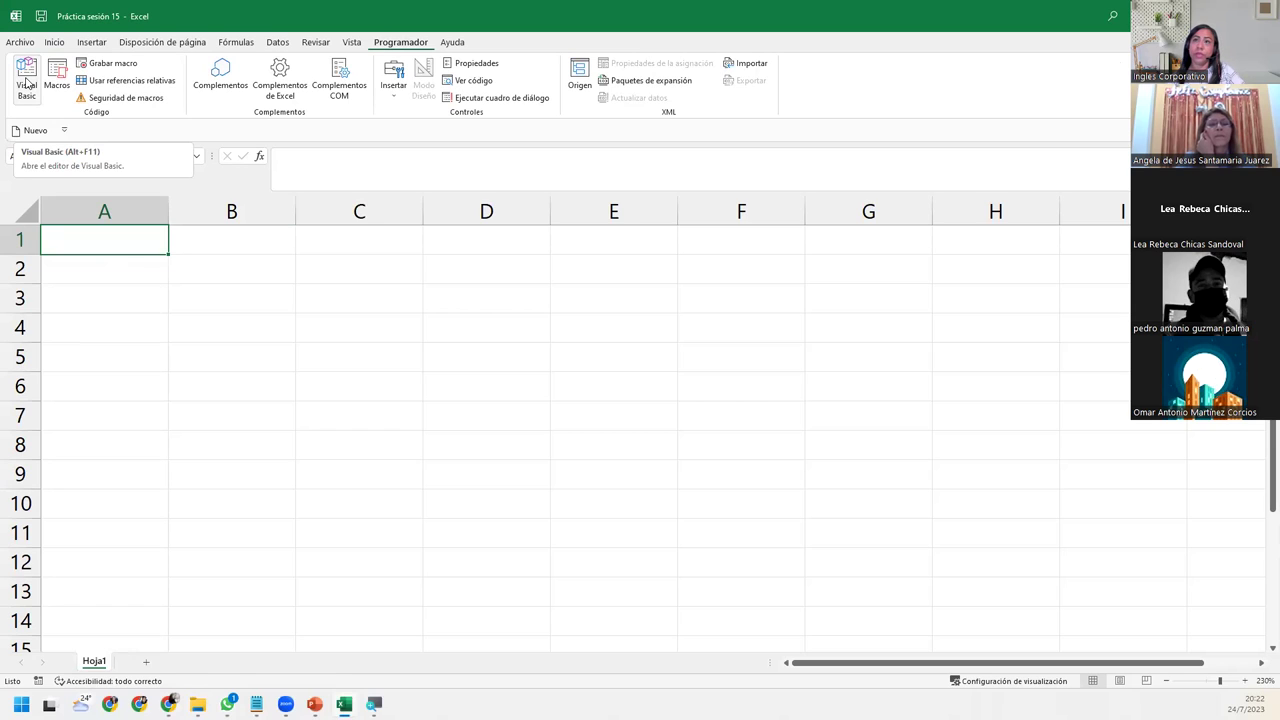
click(27, 86)
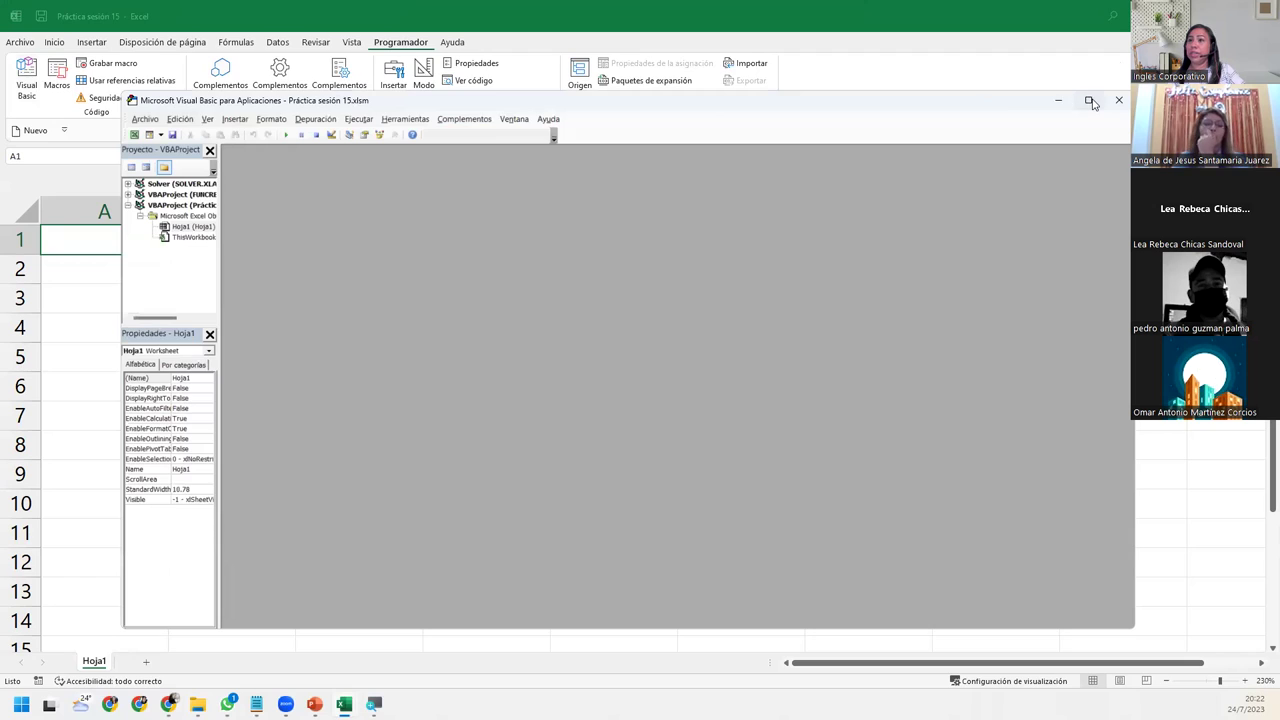
- Maximize the VBA editor, widen the Project Explorer, then switch to the Práctica sesión 15 workbook
click(1090, 101)
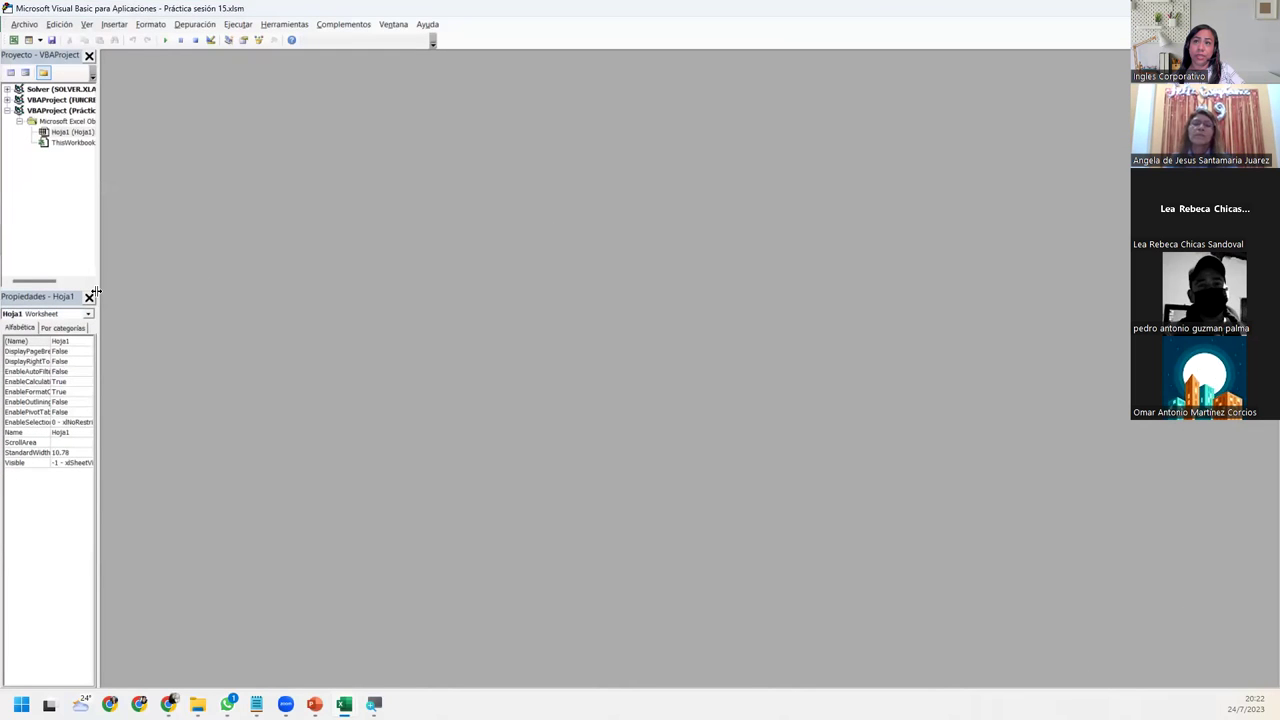
drag(96, 291, 134, 291)
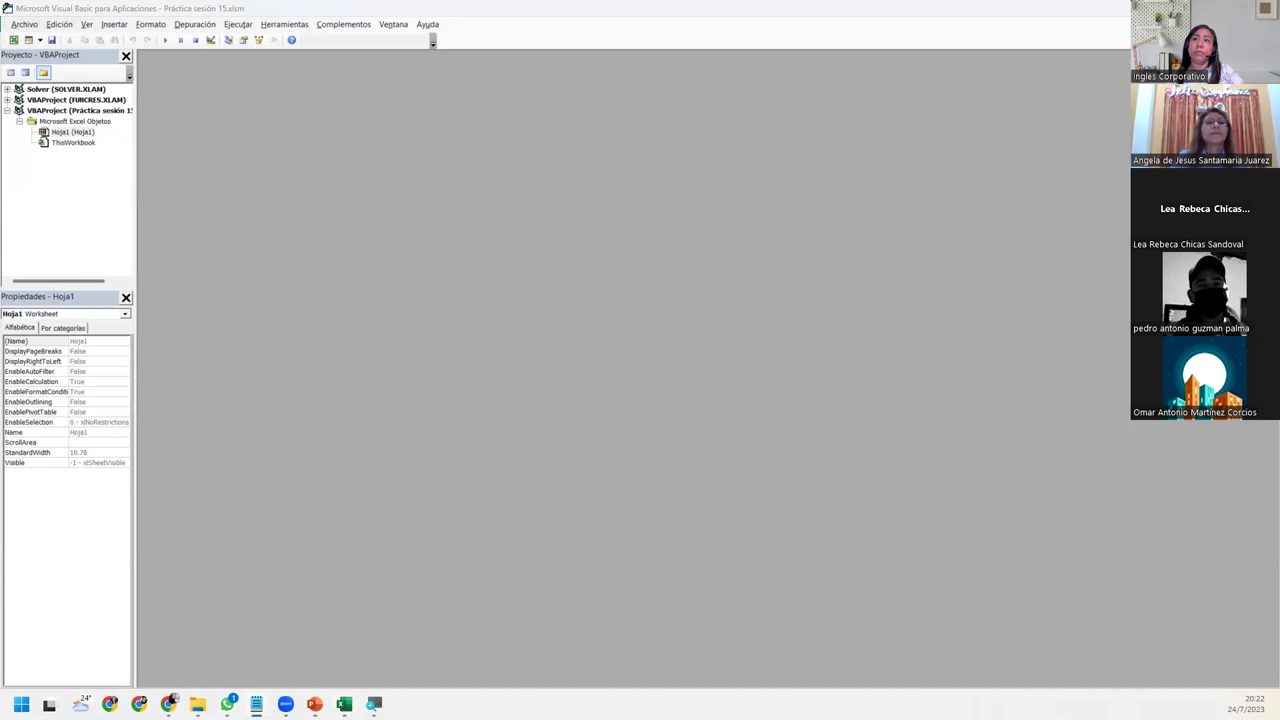
click(119, 112)
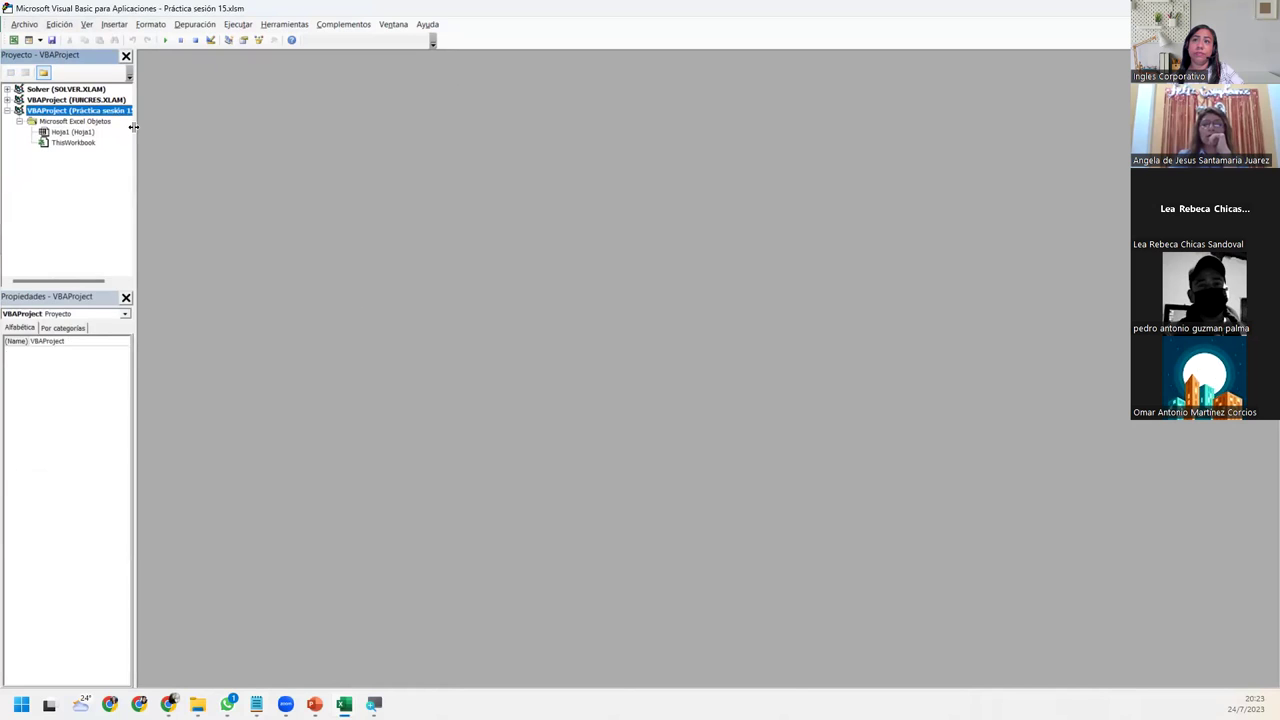
drag(137, 133, 171, 133)
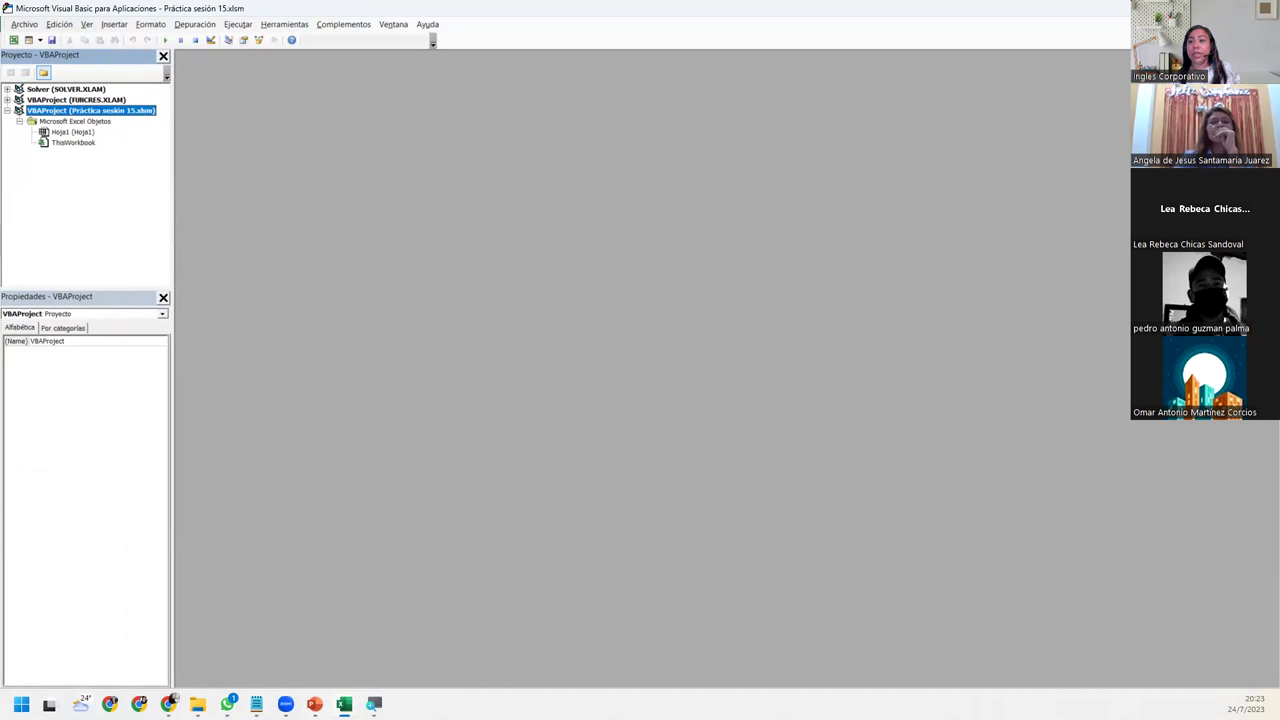
mouse_move(344, 704)
click(300, 630)
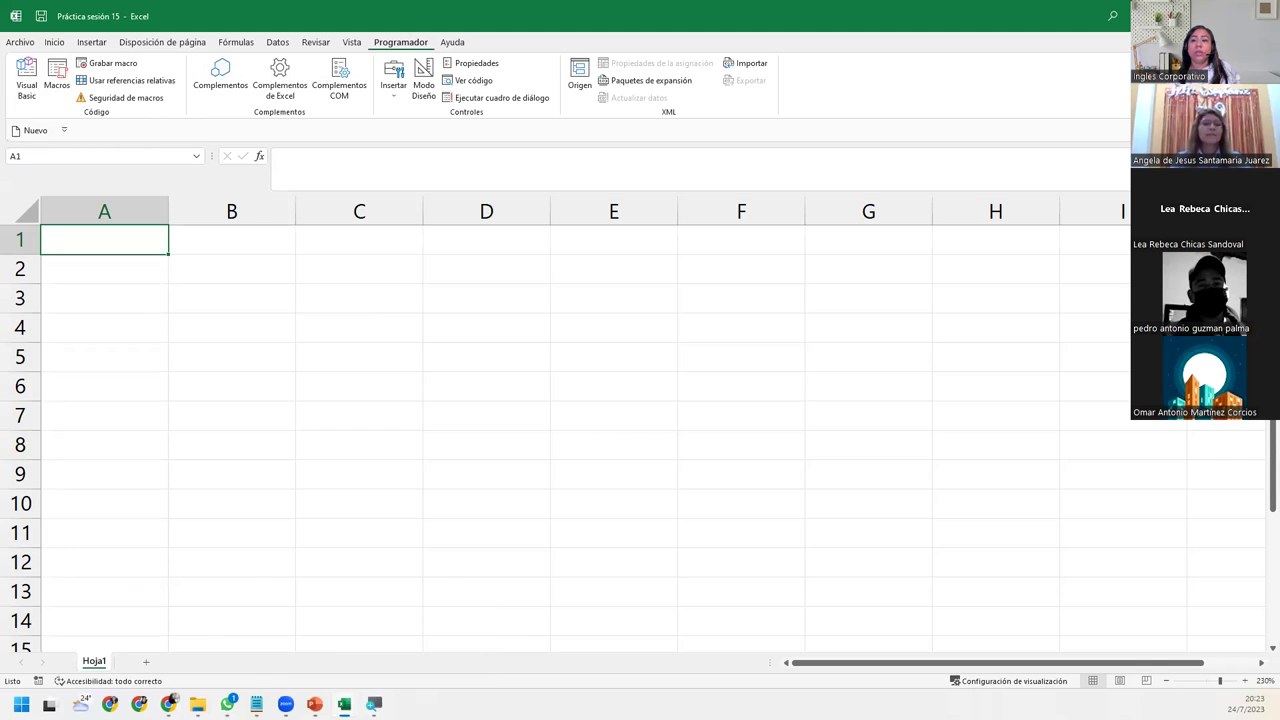
- Switch back to the VBA editor and select VBAProject (Práctica sesión 15.xlsm) in the Project Explorer
mouse_move(344, 704)
click(405, 628)
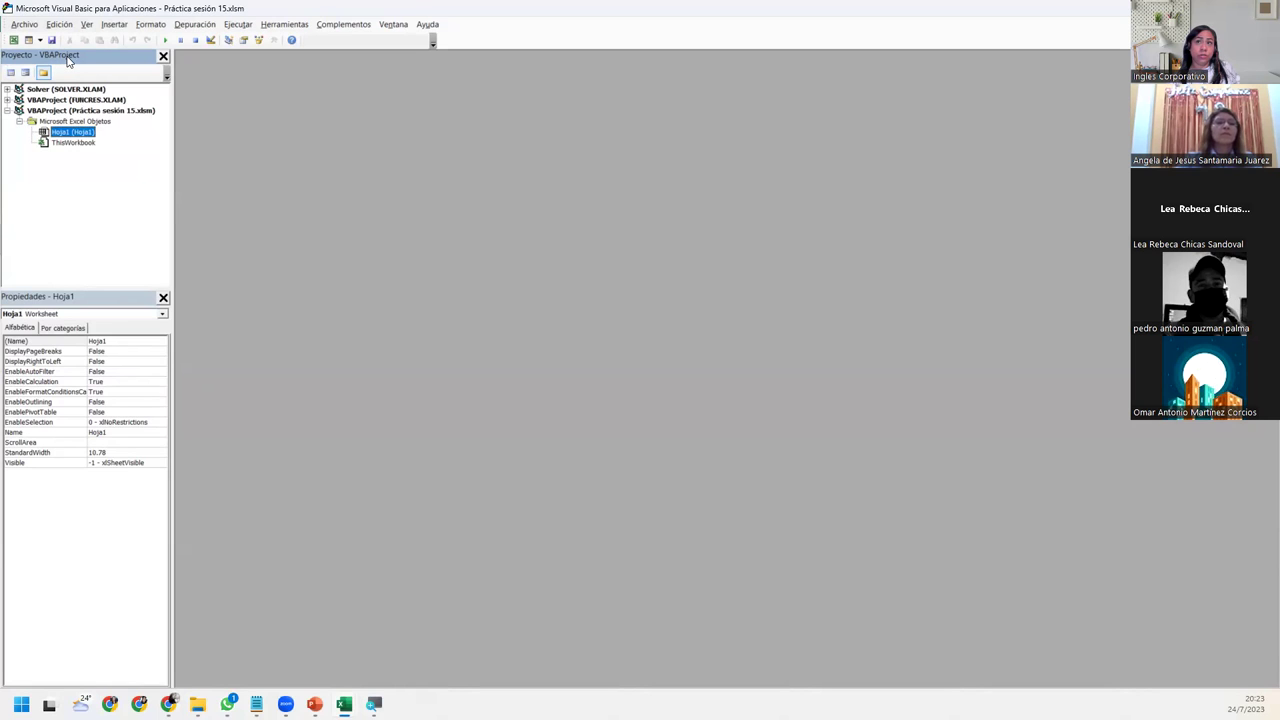
click(90, 110)
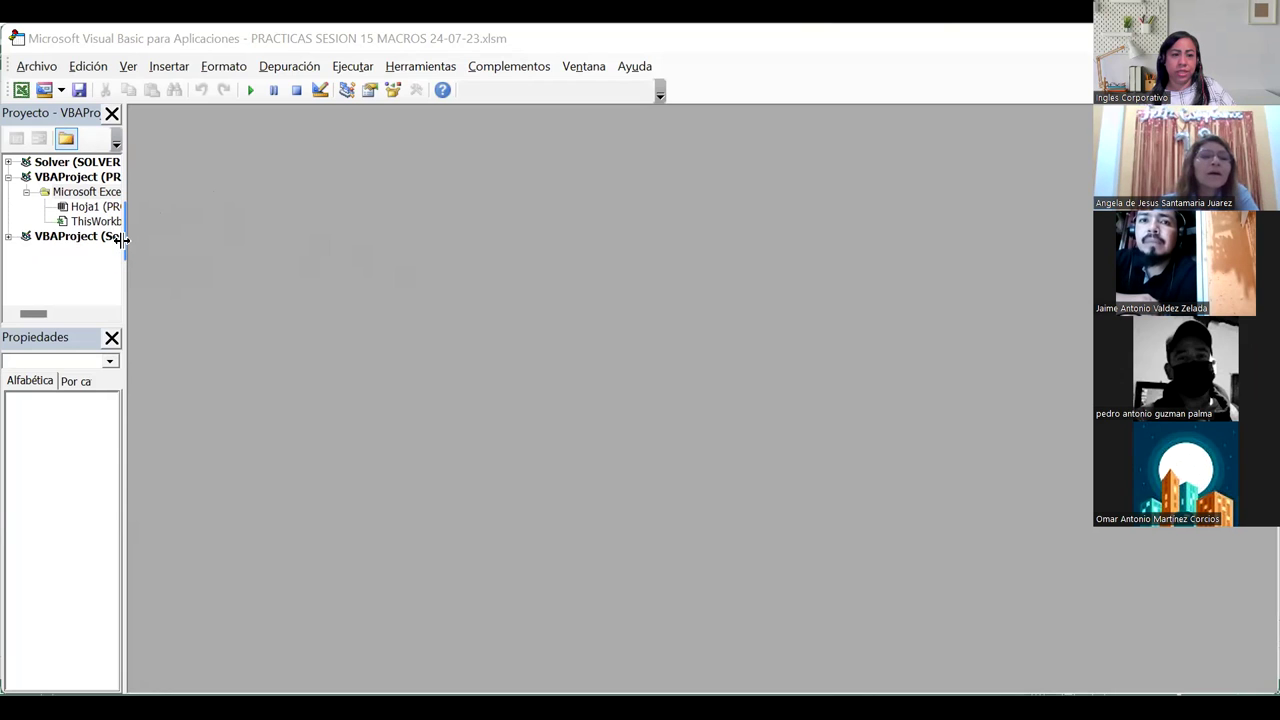
- Widen the Project and Properties panes in several drags, reselecting the workbook project, until full names show
drag(126, 240, 162, 253)
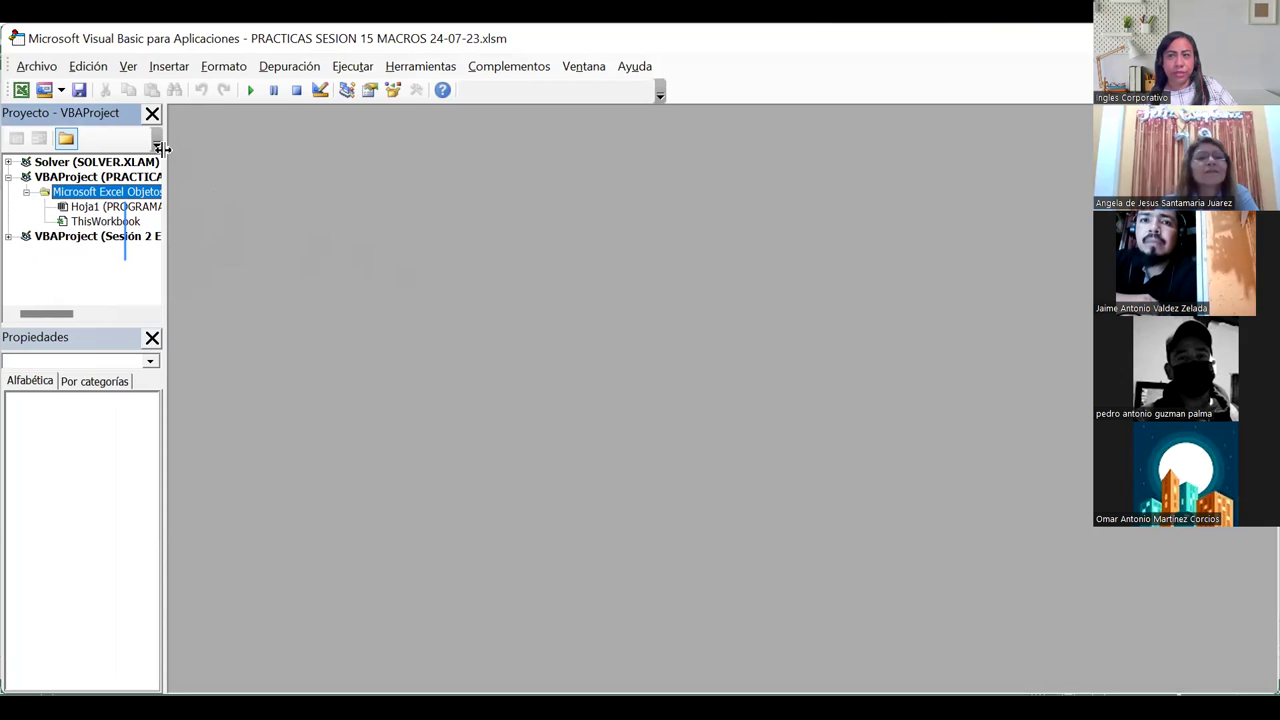
drag(192, 157, 195, 157)
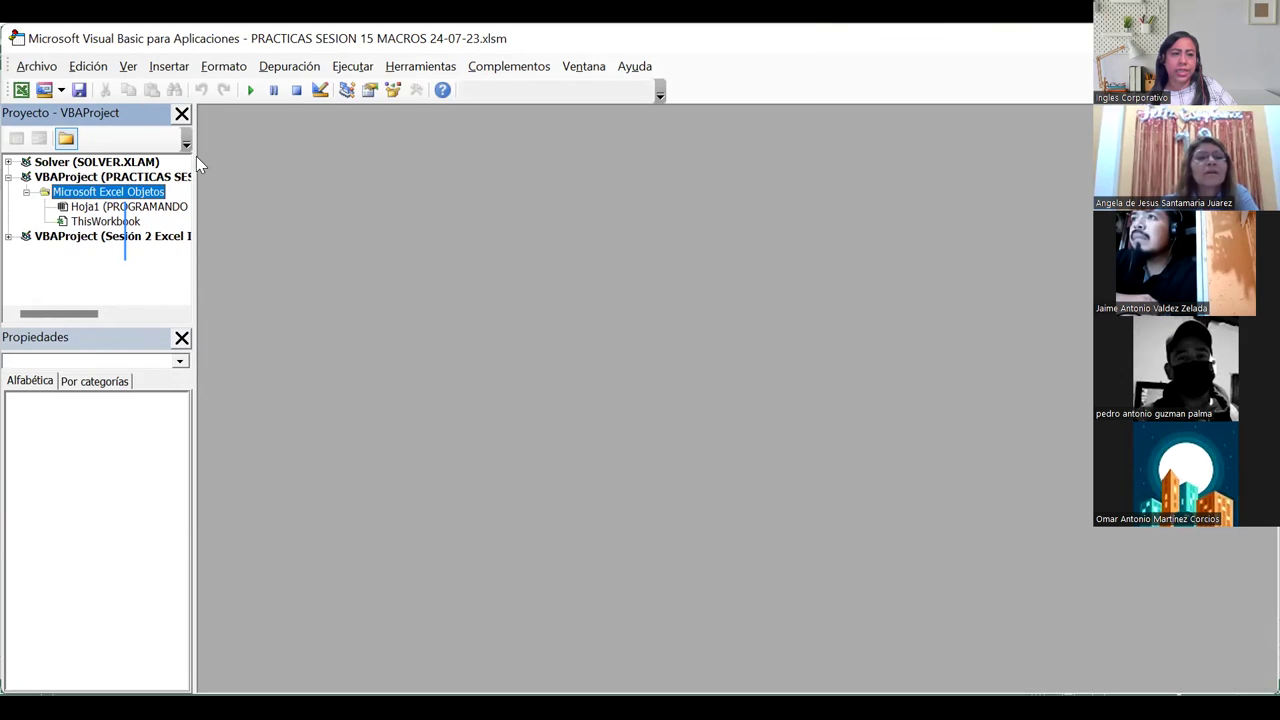
drag(226, 163, 228, 170)
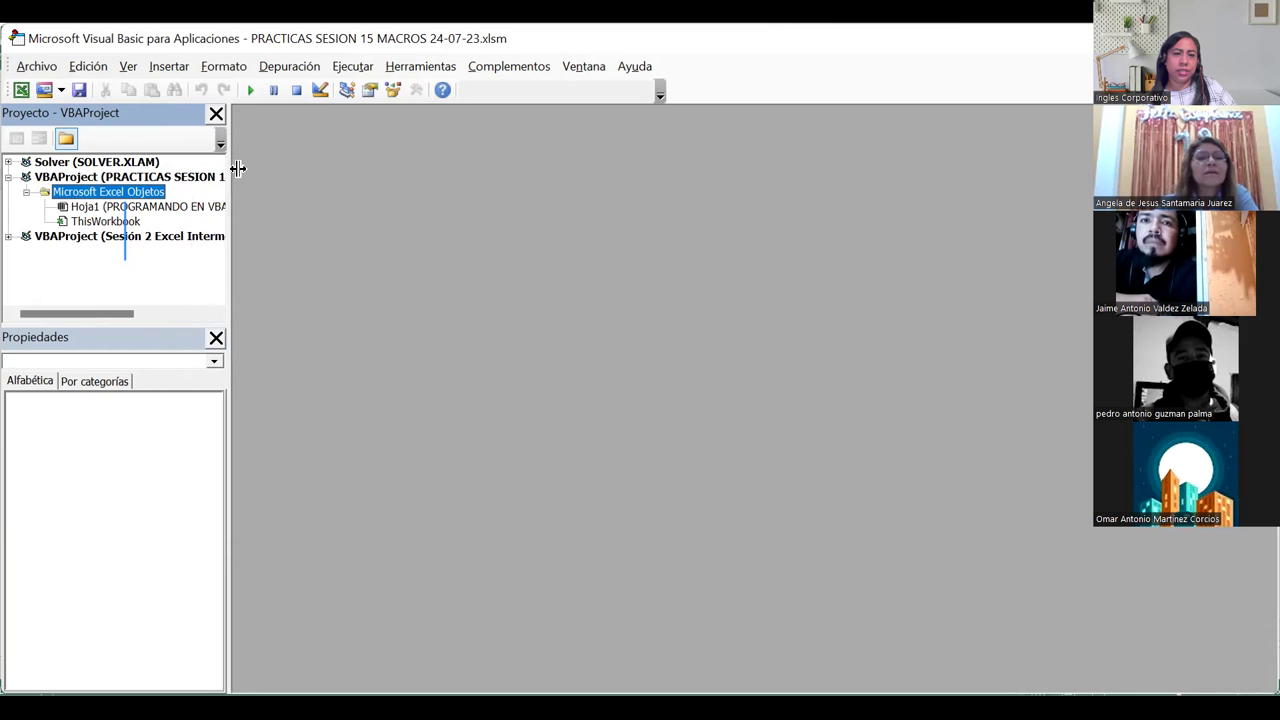
drag(231, 170, 258, 172)
click(224, 177)
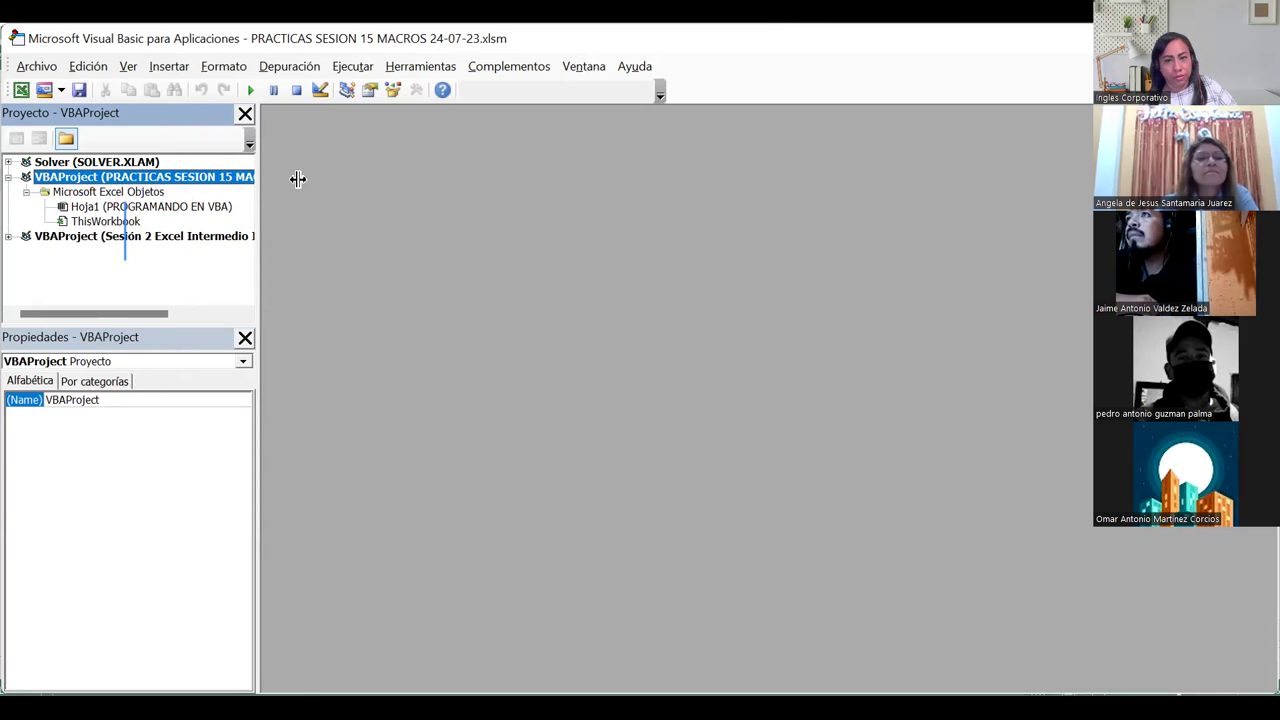
drag(256, 160, 299, 178)
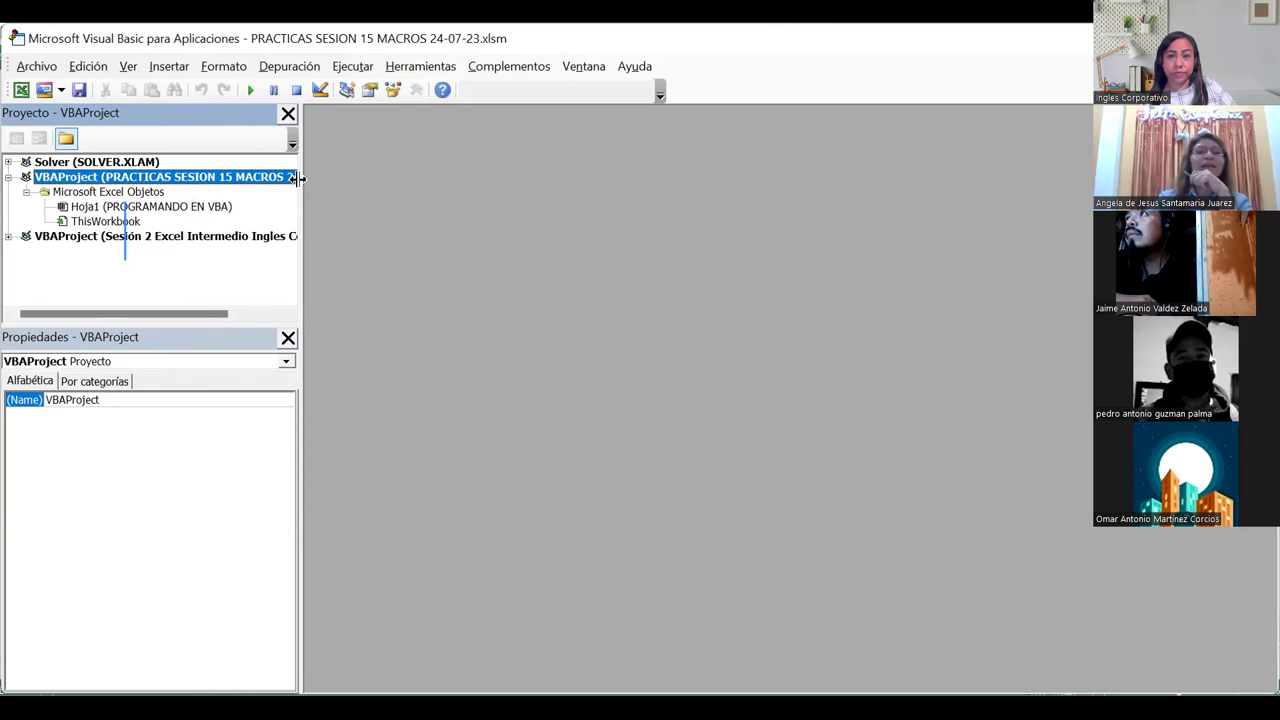
drag(299, 178, 336, 195)
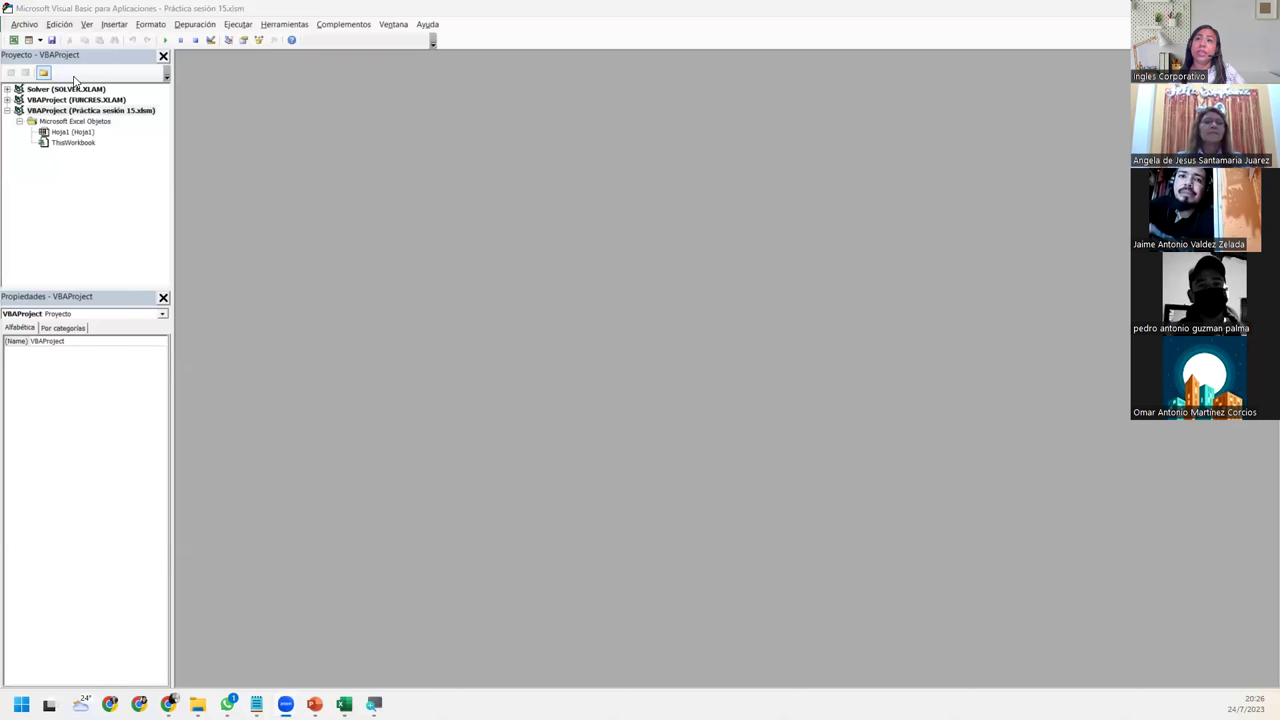
click(119, 111)
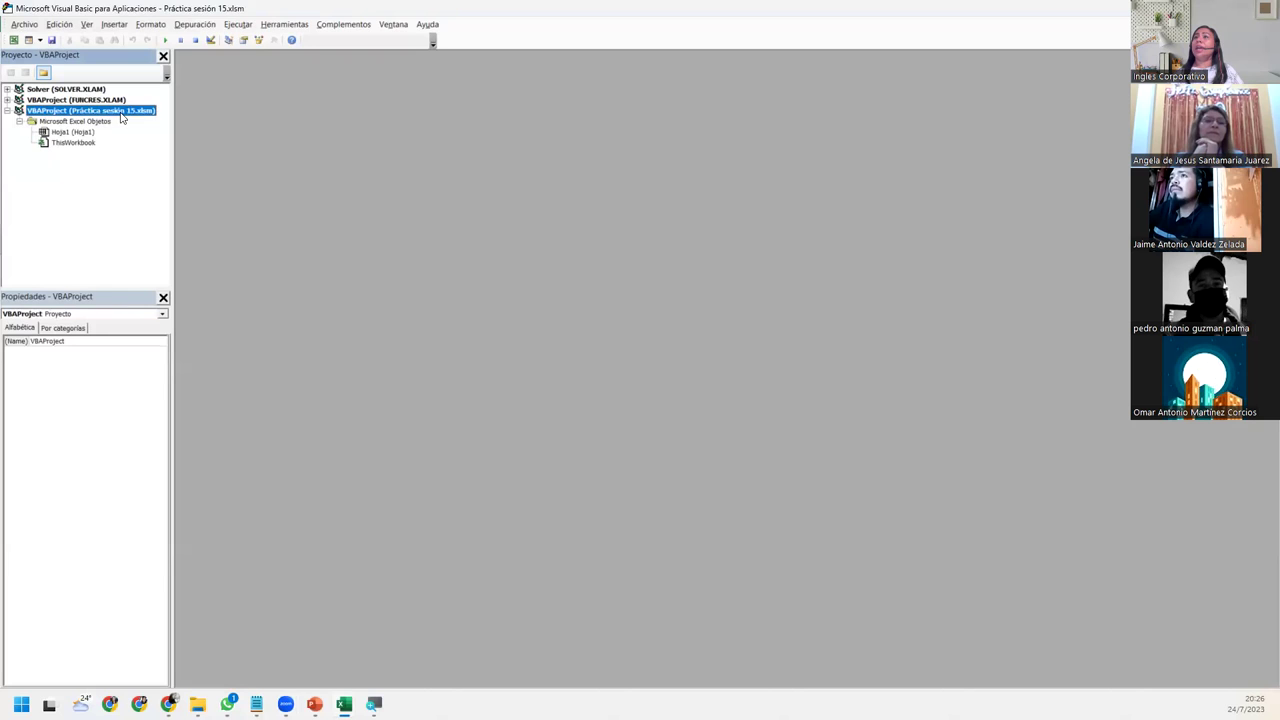
click(405, 24)
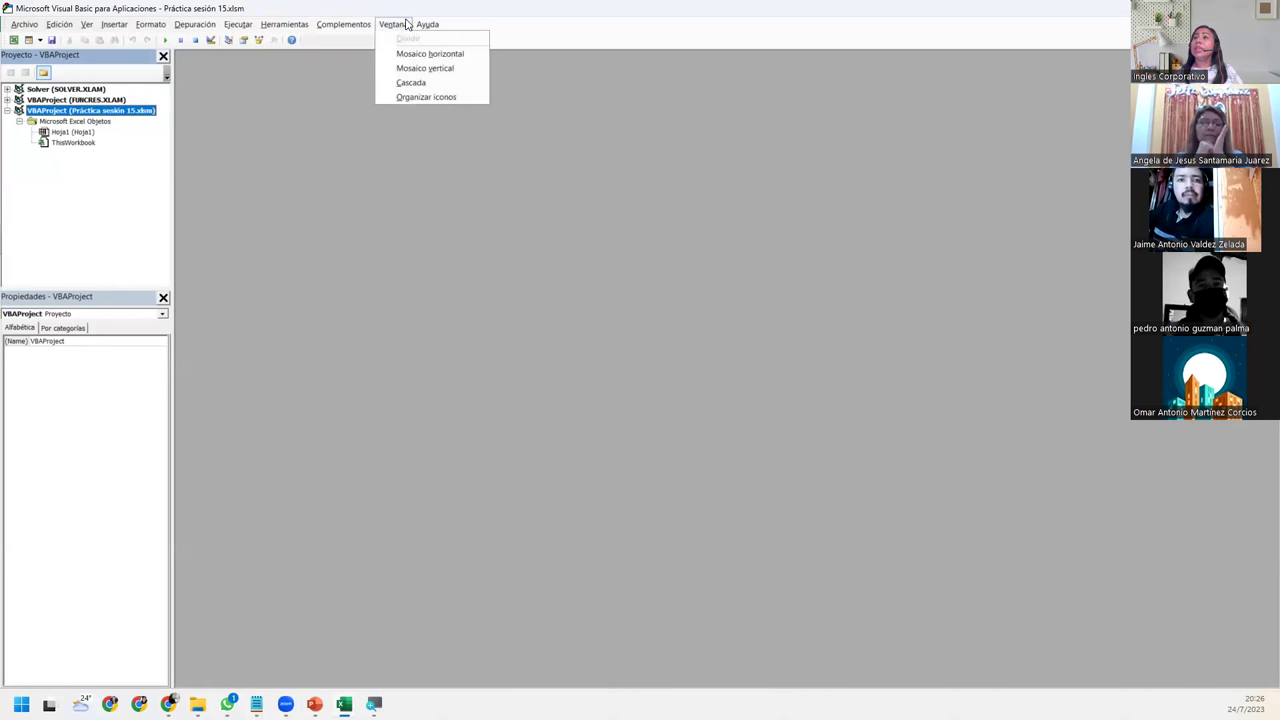
mouse_move(283, 26)
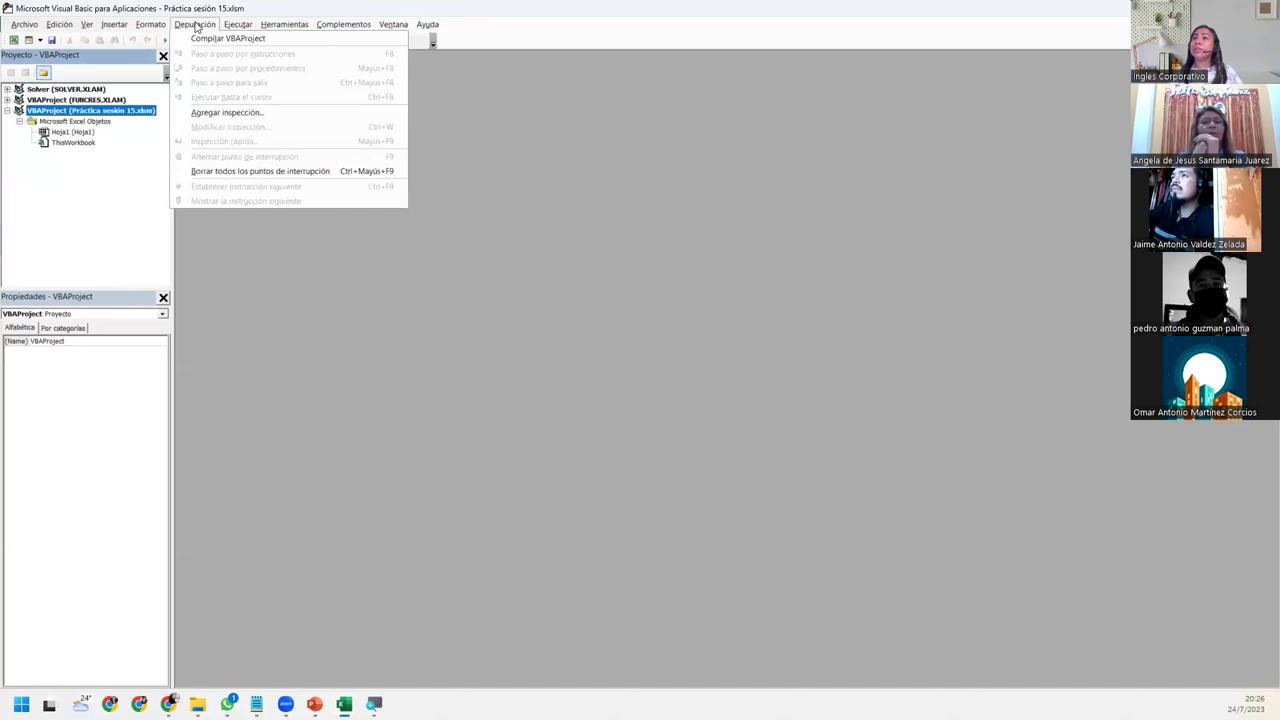
mouse_move(141, 33)
mouse_move(87, 33)
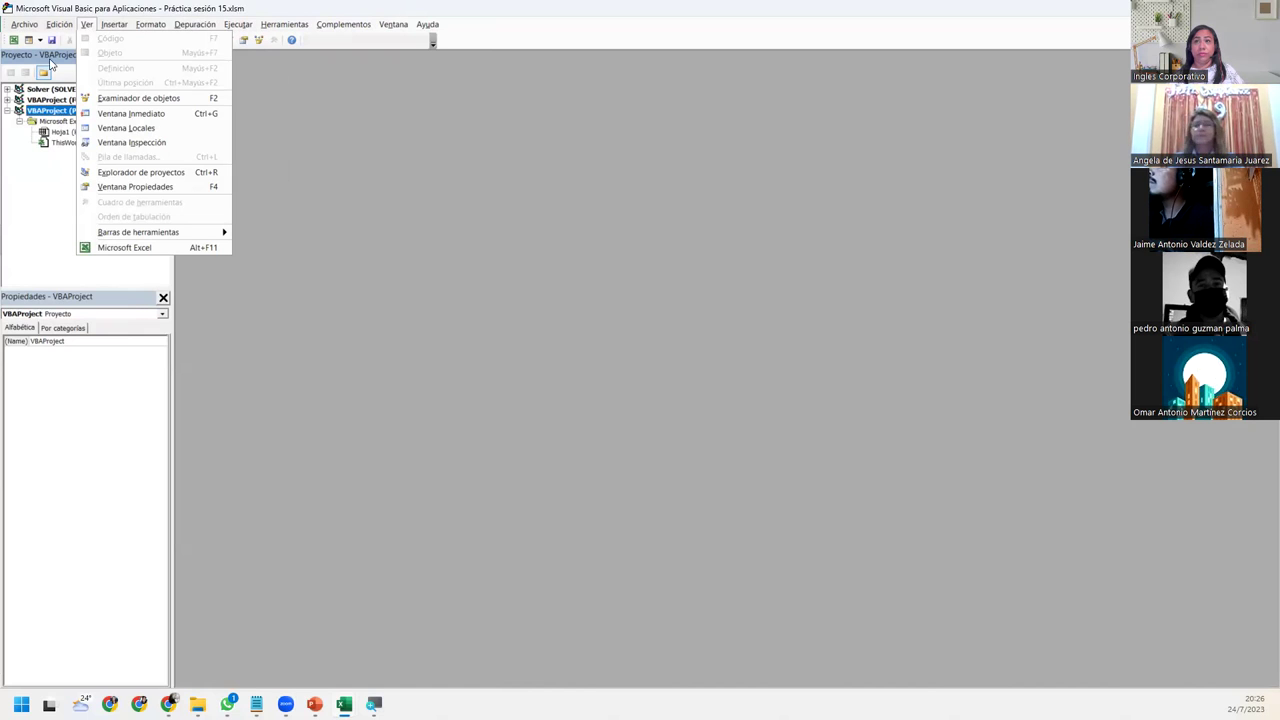
click(321, 250)
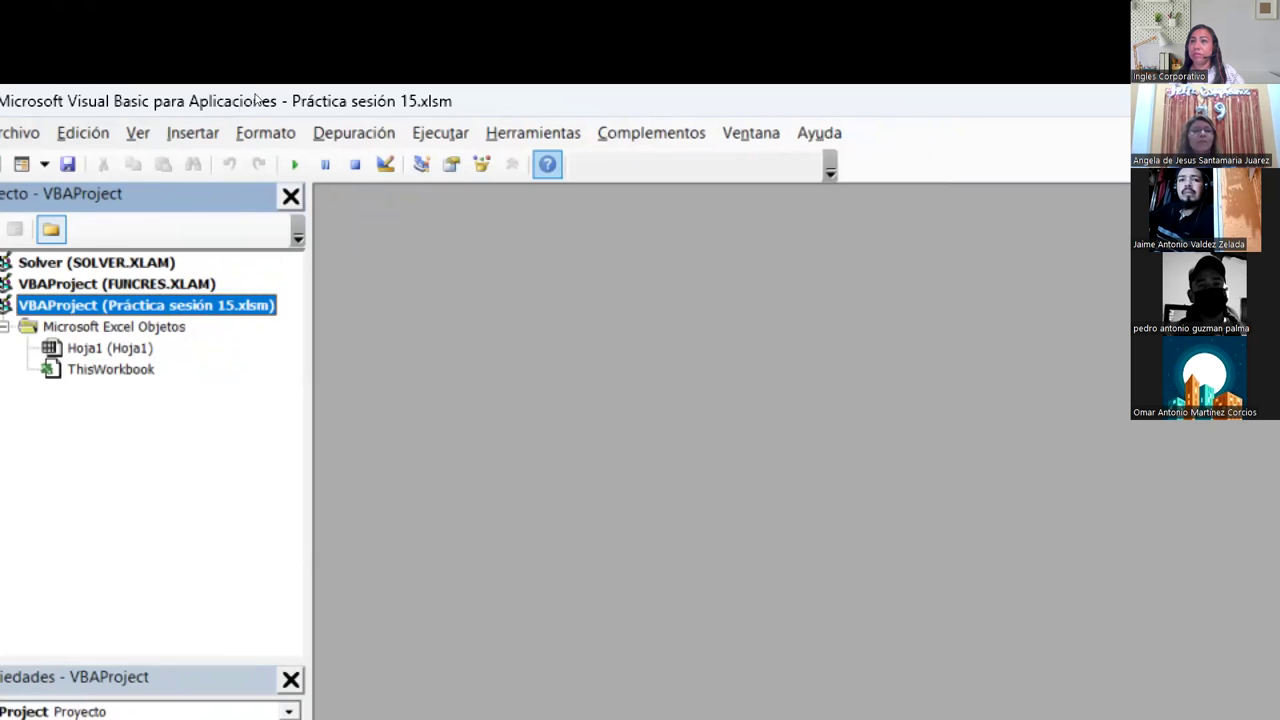
- Insert a standard module, Módulo1, into the Práctica sesión 15.xlsm project from its context menu
key(Down)
key(Up)
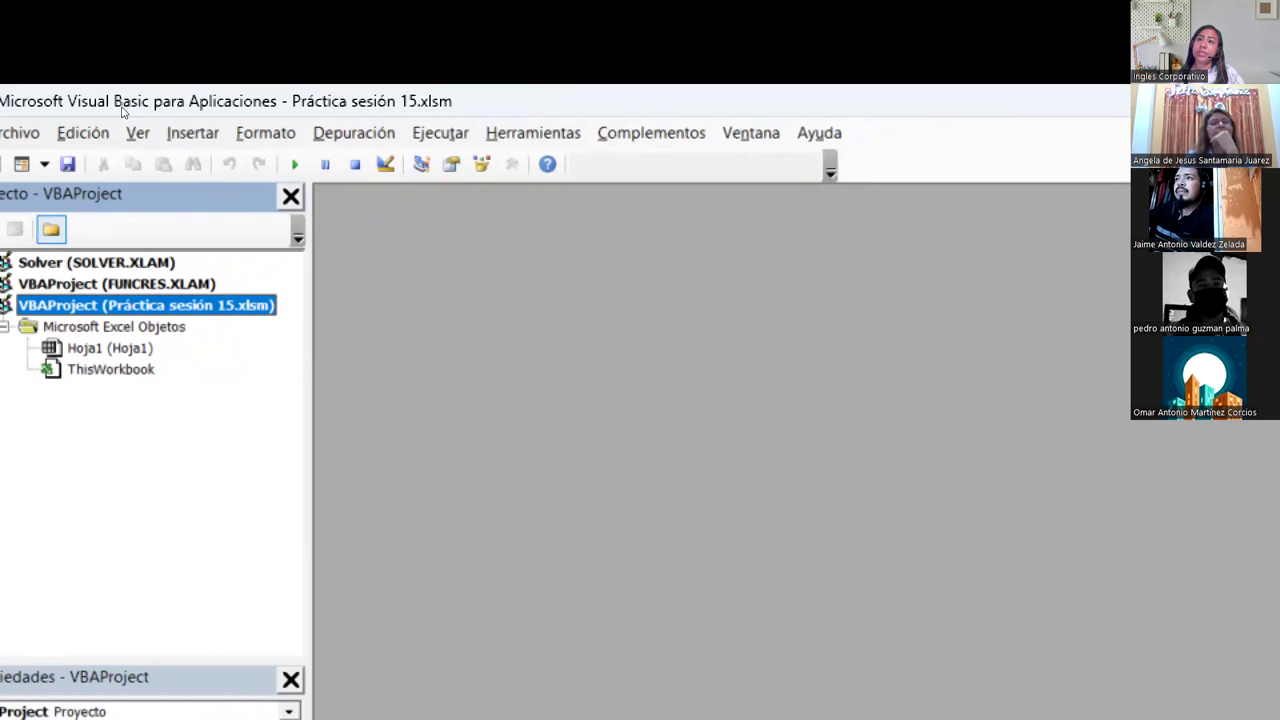
key(shift+F10)
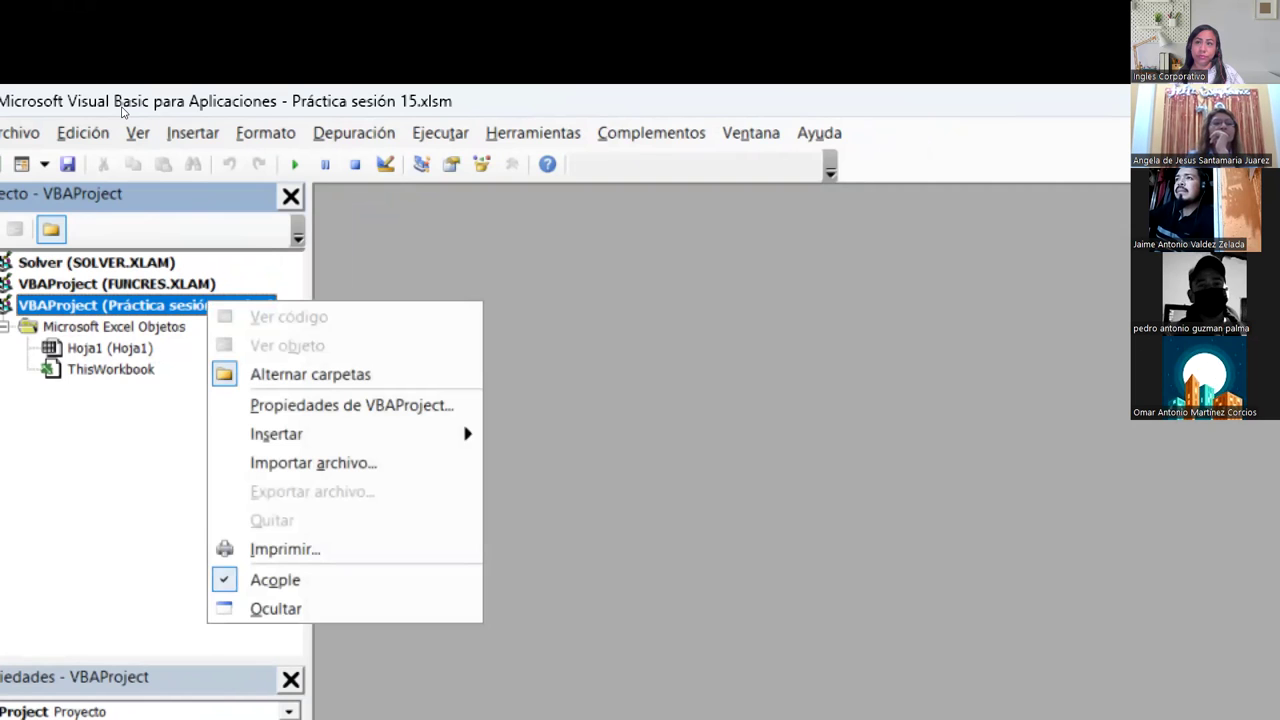
key(Down)
key(Down)
key(Down)
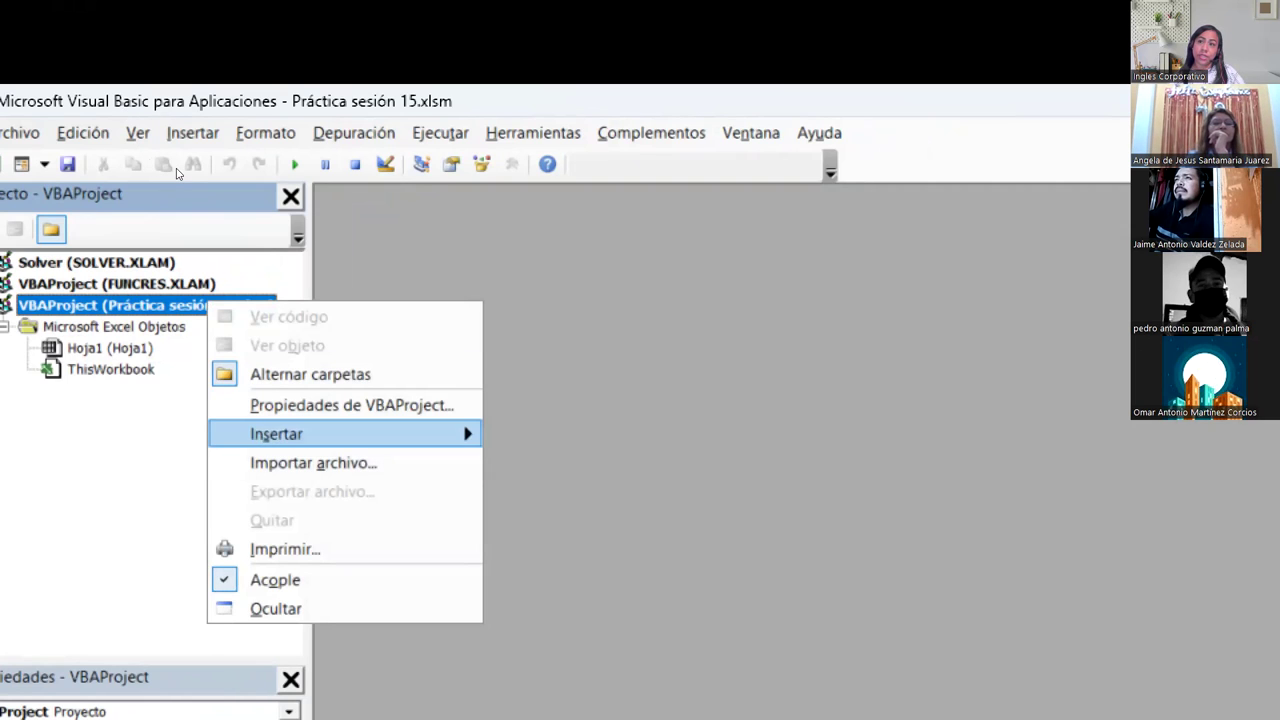
key(Right)
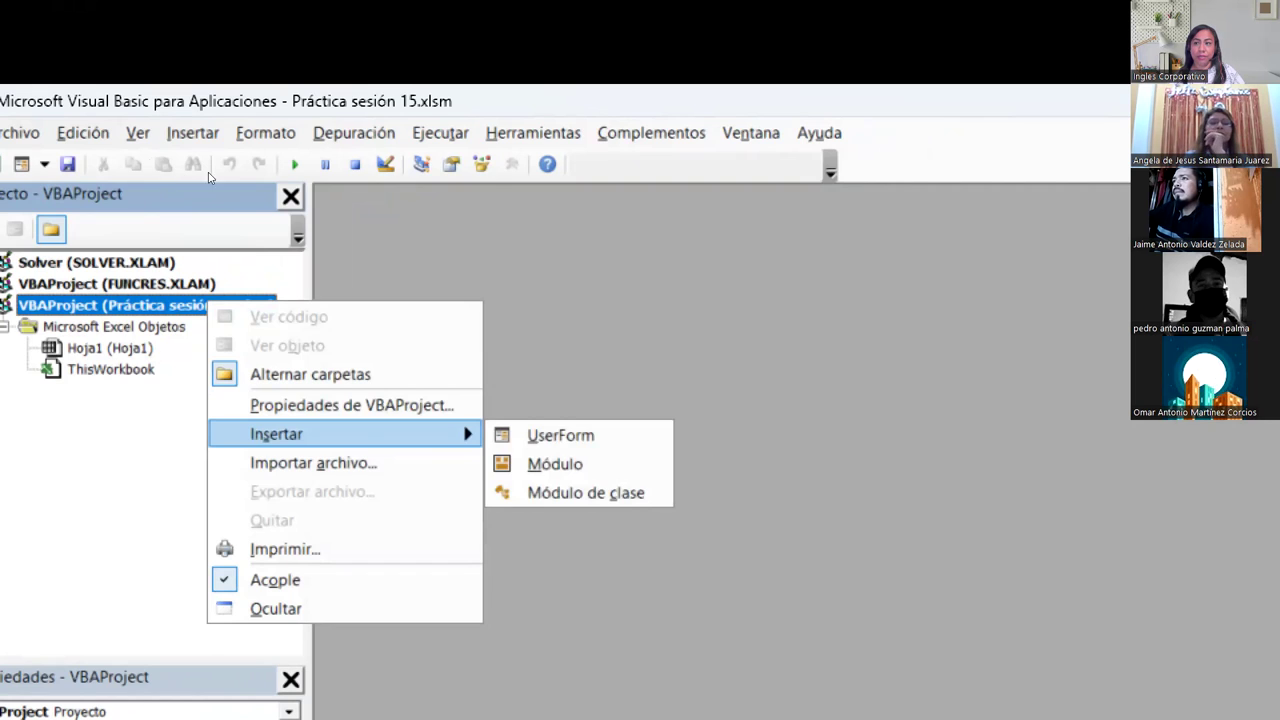
key(Down)
key(Down)
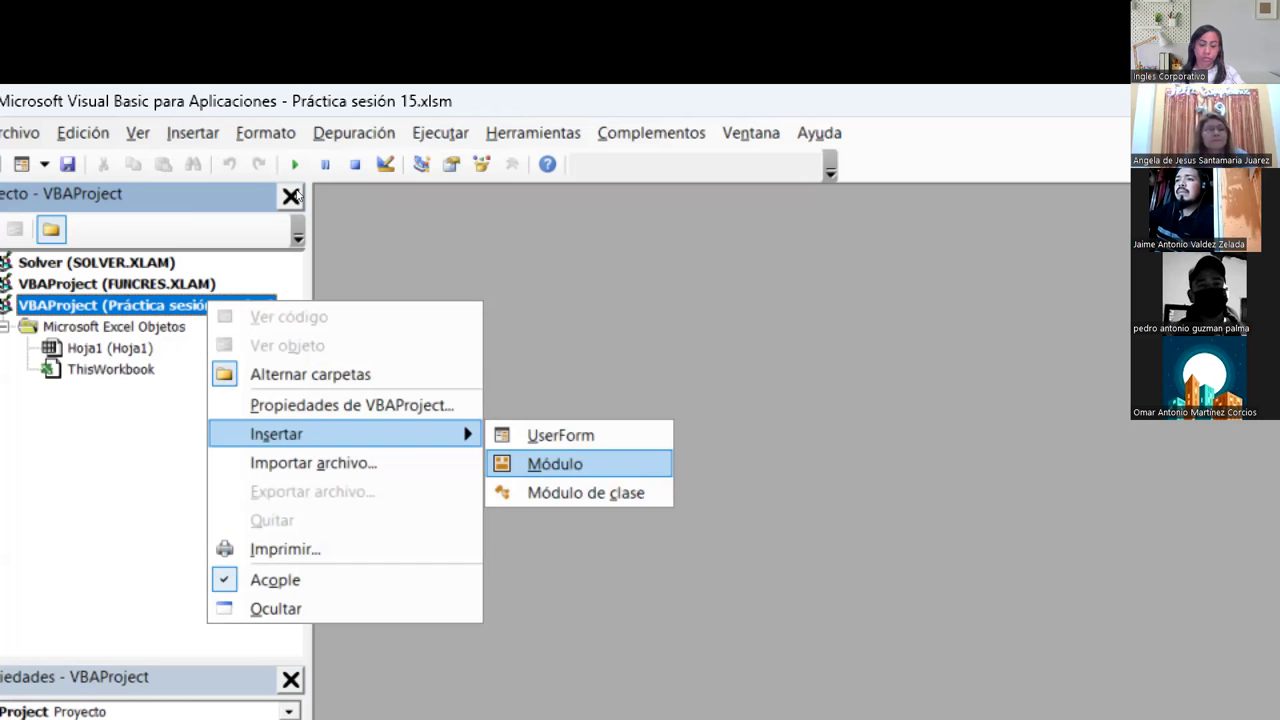
key(Return)
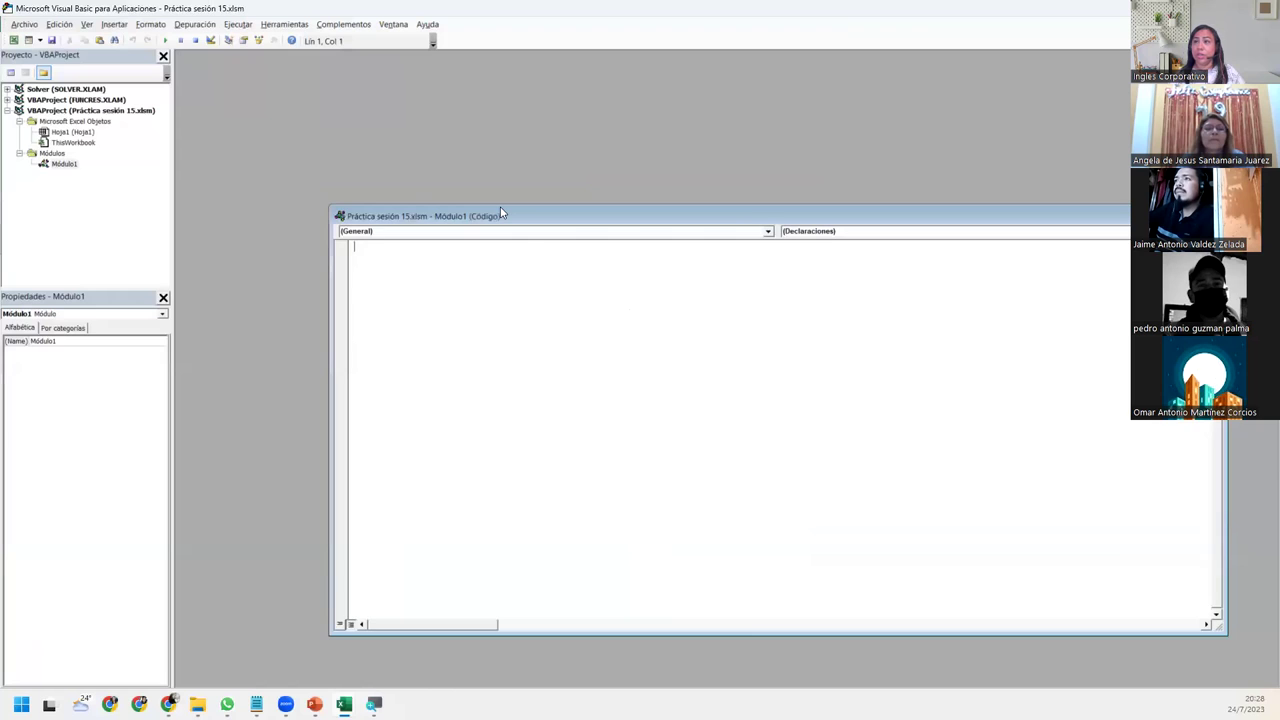
- Make the Módulo1 code window a narrower floating window positioned near the editor's top-left
drag(502, 214, 413, 159)
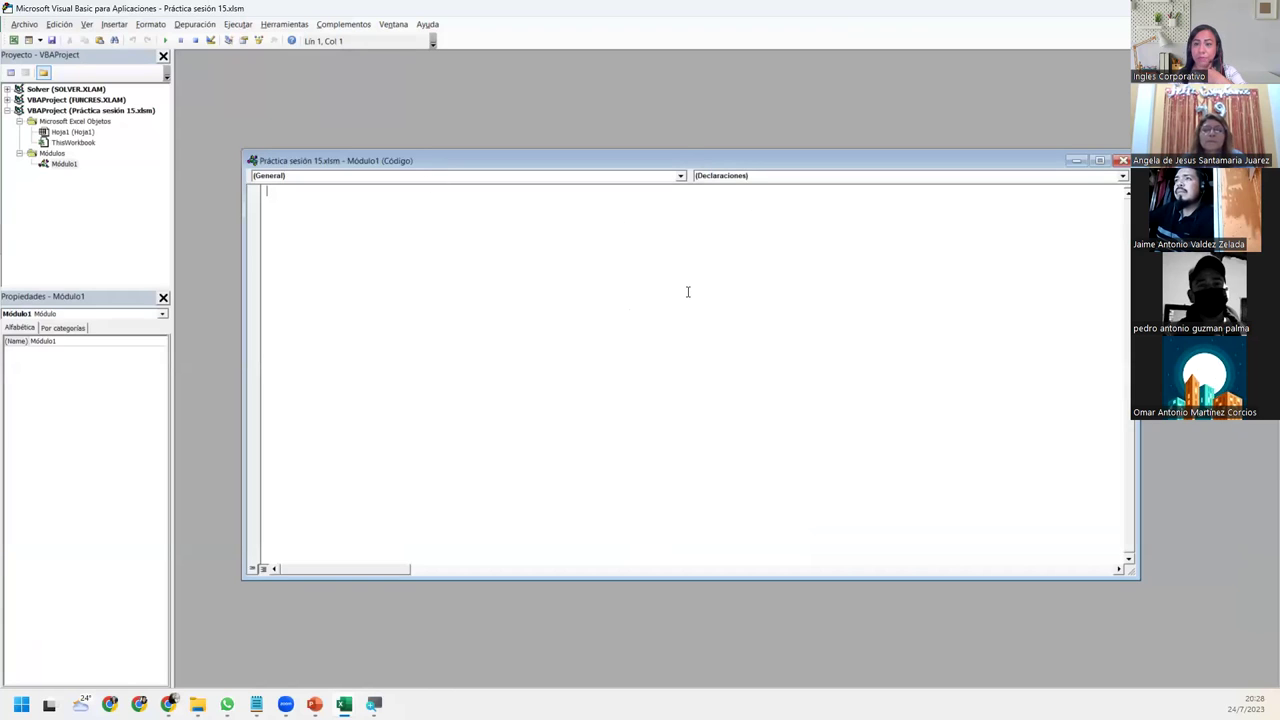
click(1100, 160)
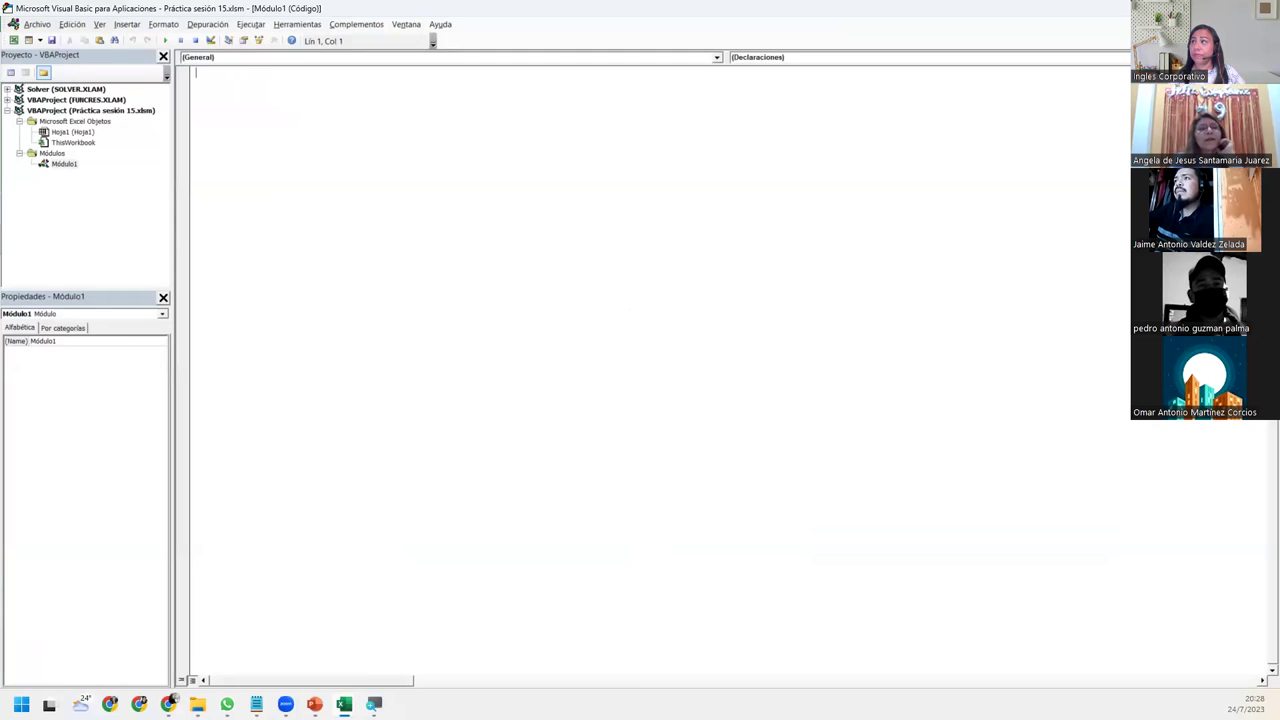
click(1248, 24)
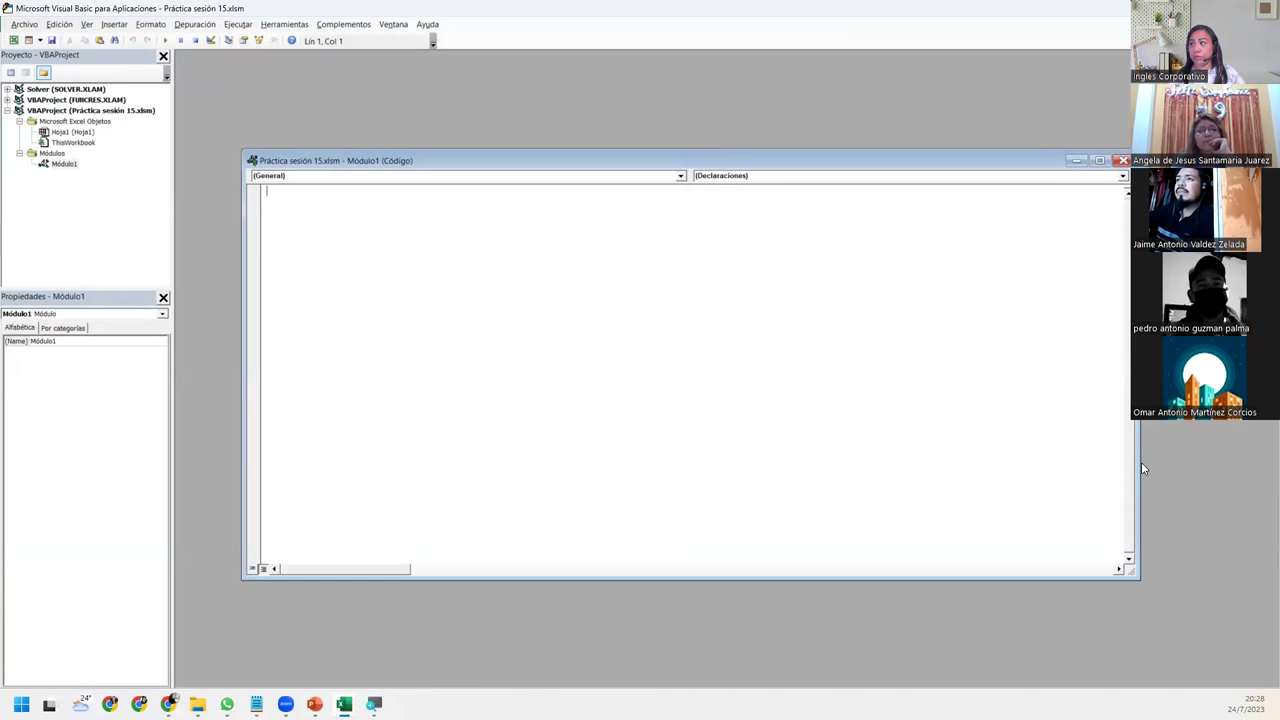
drag(1138, 461, 732, 461)
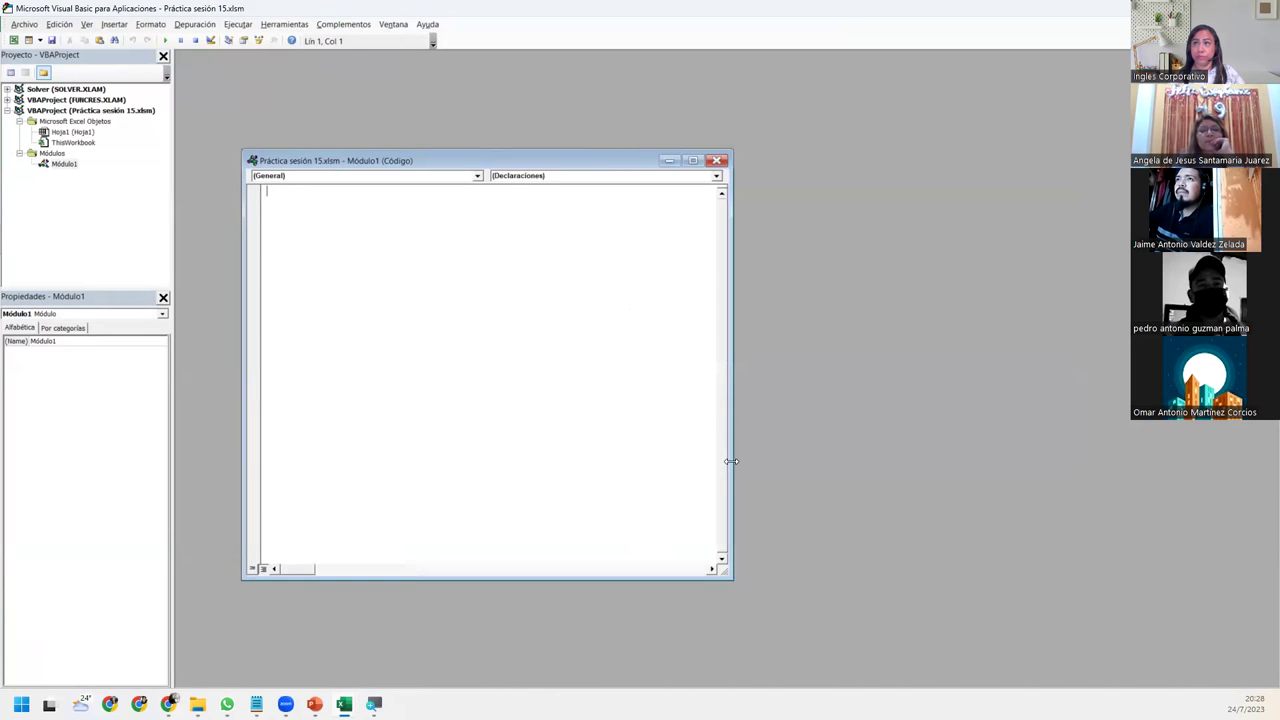
click(693, 161)
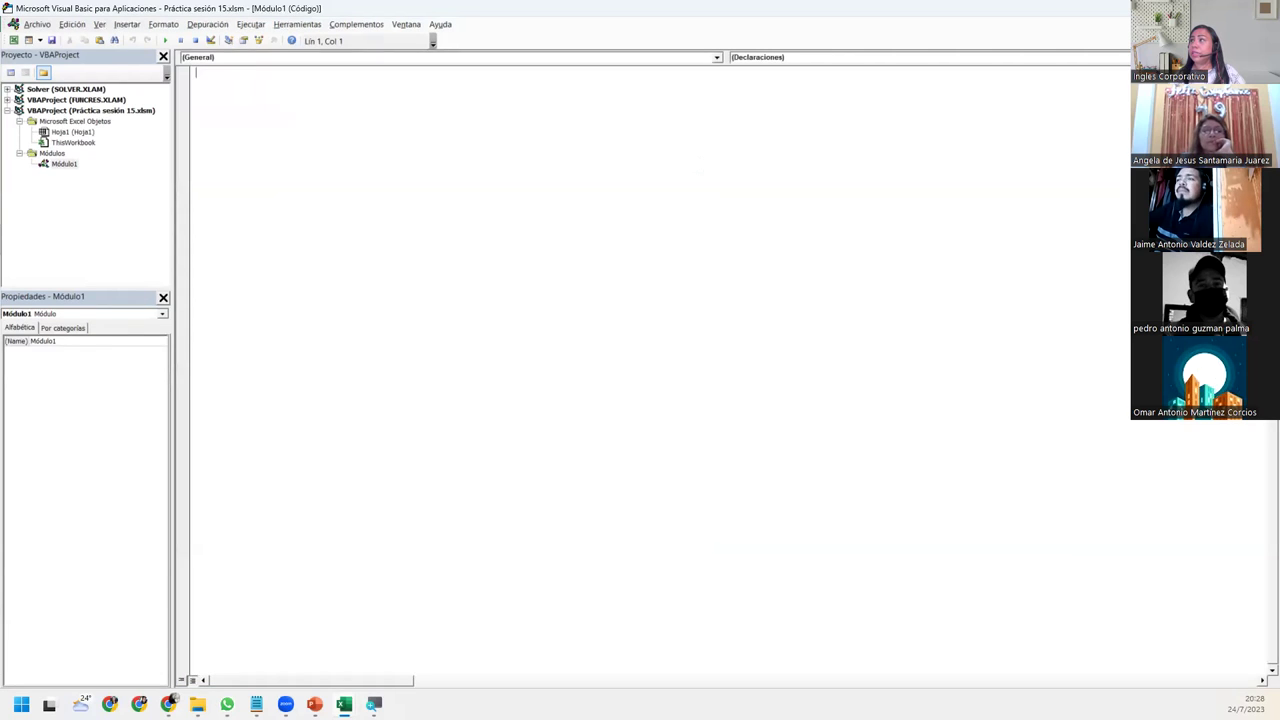
click(1254, 24)
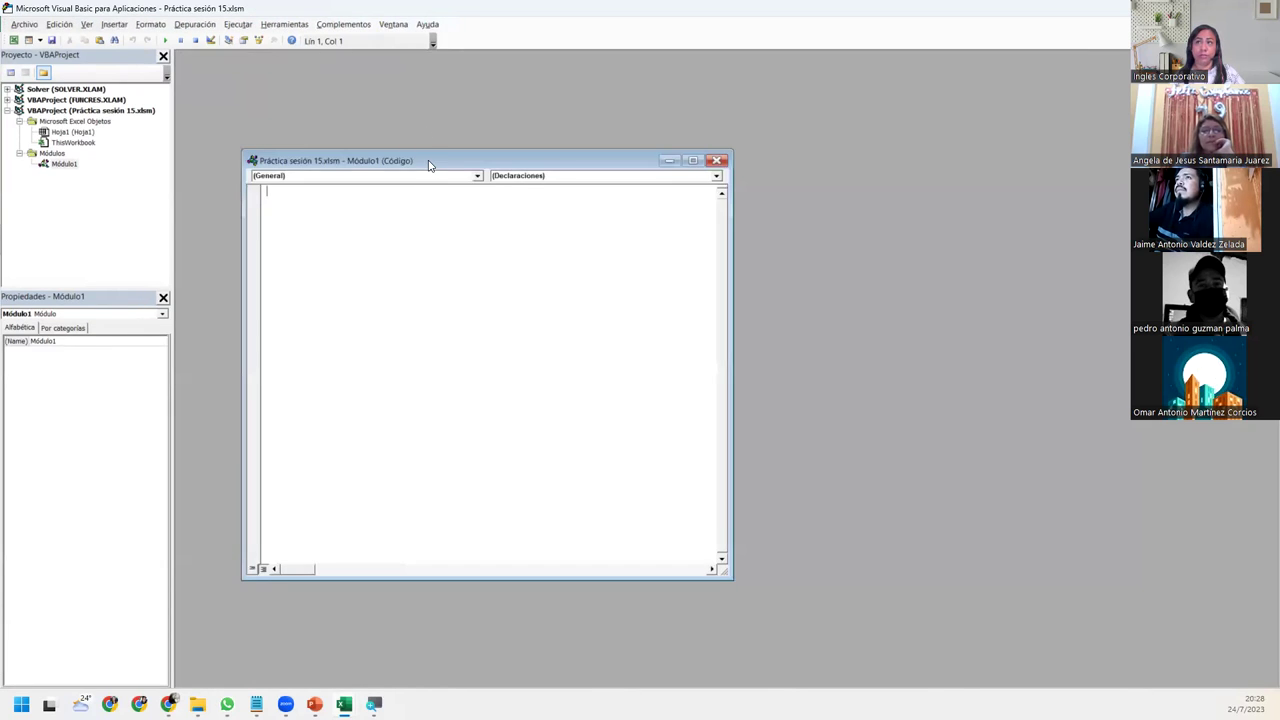
drag(418, 158, 405, 148)
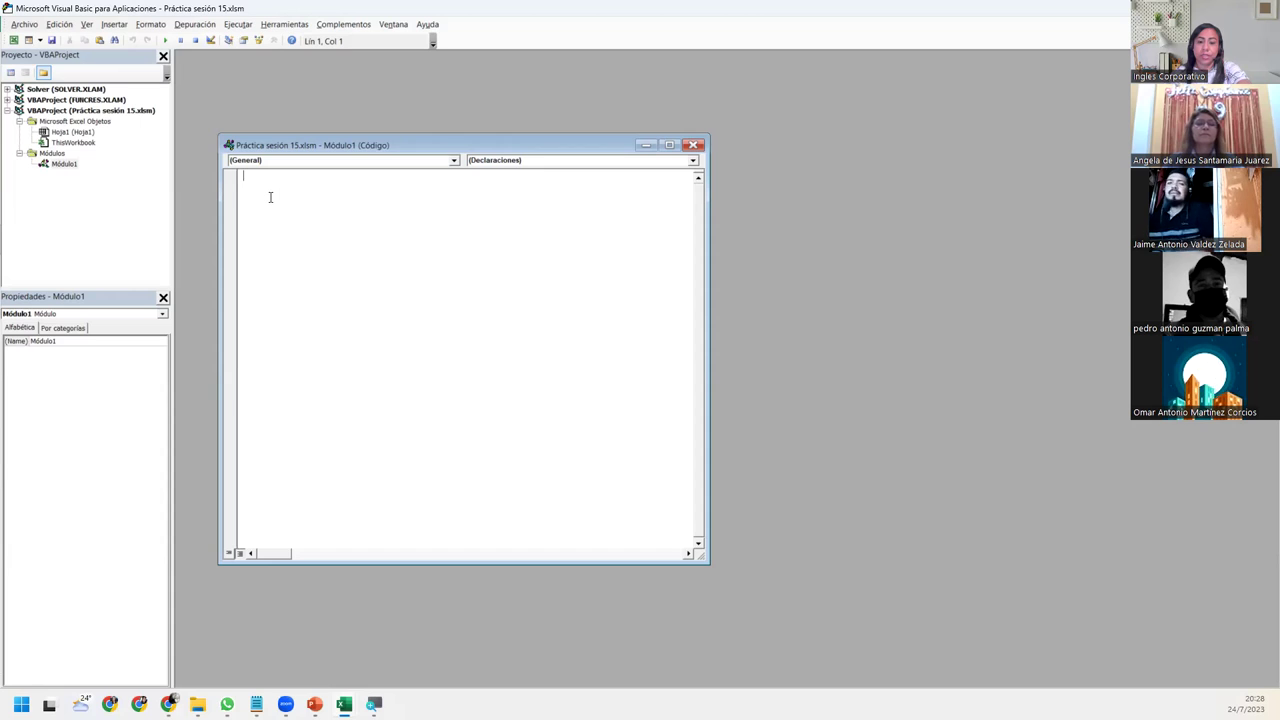
- Write the comment 'Ejemplo 1 on Módulo1's first code line, fixing the initial typo
text(')
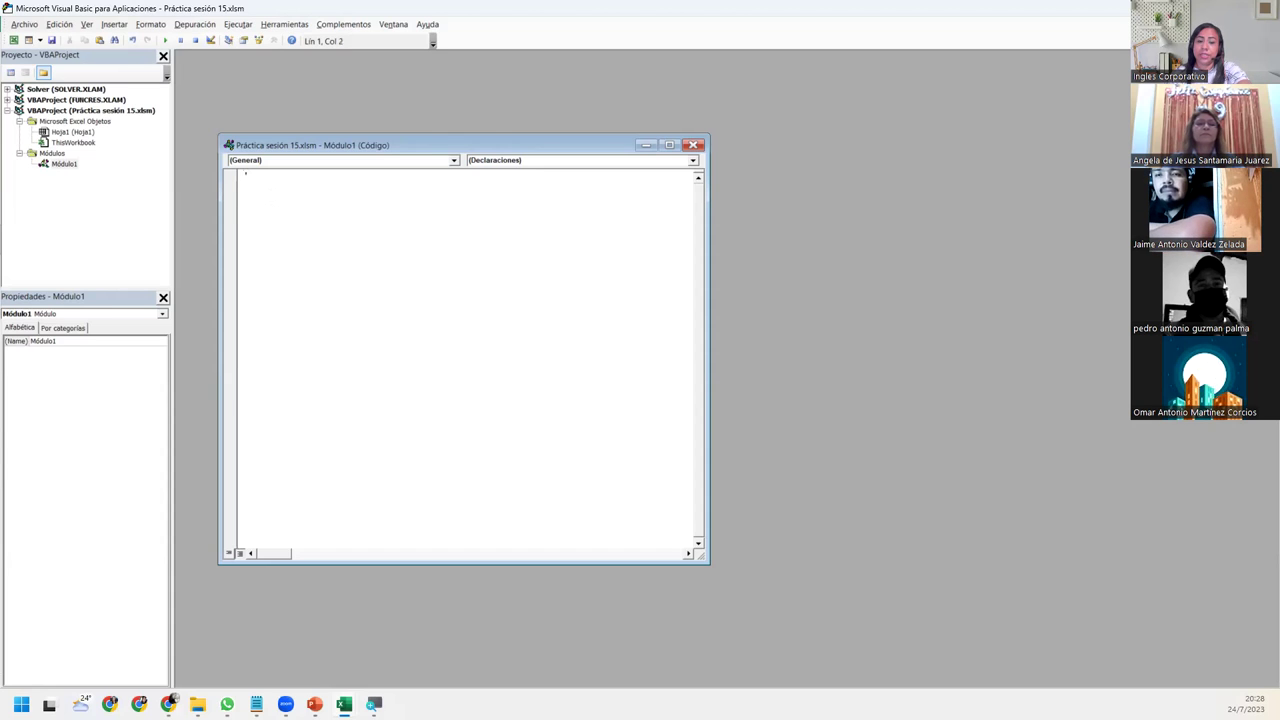
text(ejemplo)
key(BackSpace)
key(BackSpace)
key(BackSpace)
key(BackSpace)
key(BackSpace)
key(BackSpace)
text(Ejemplo 1)
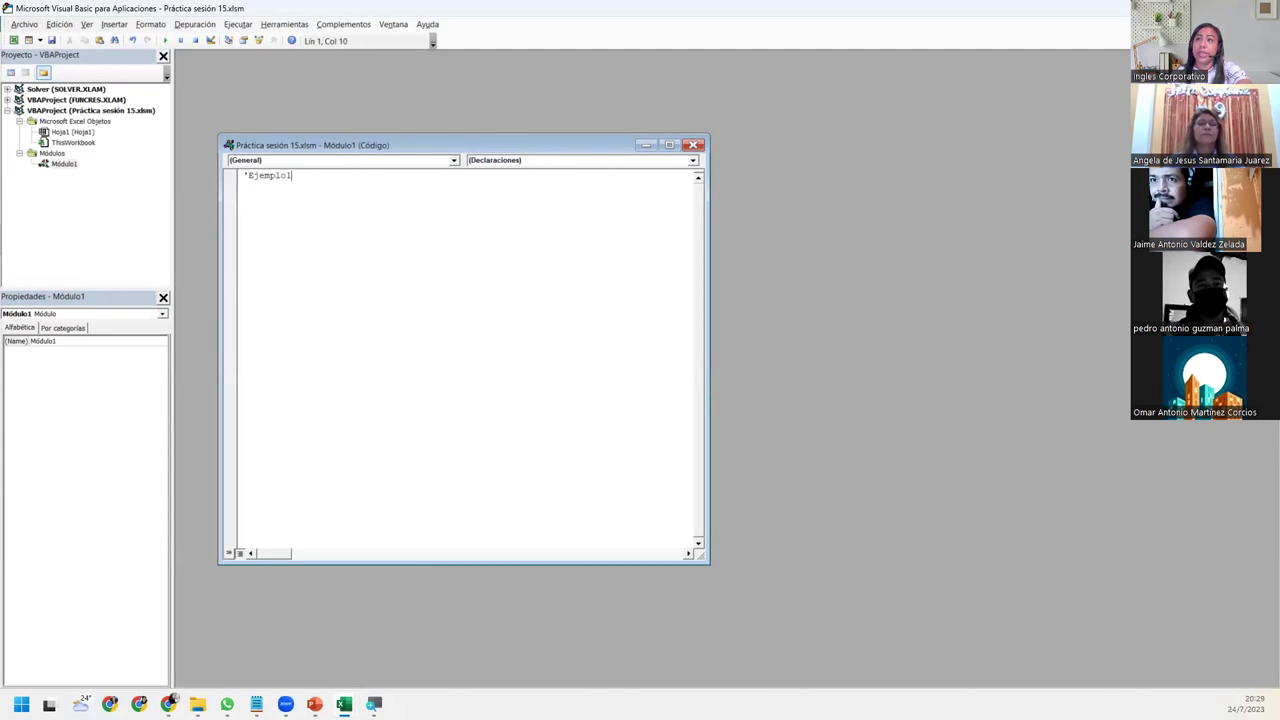
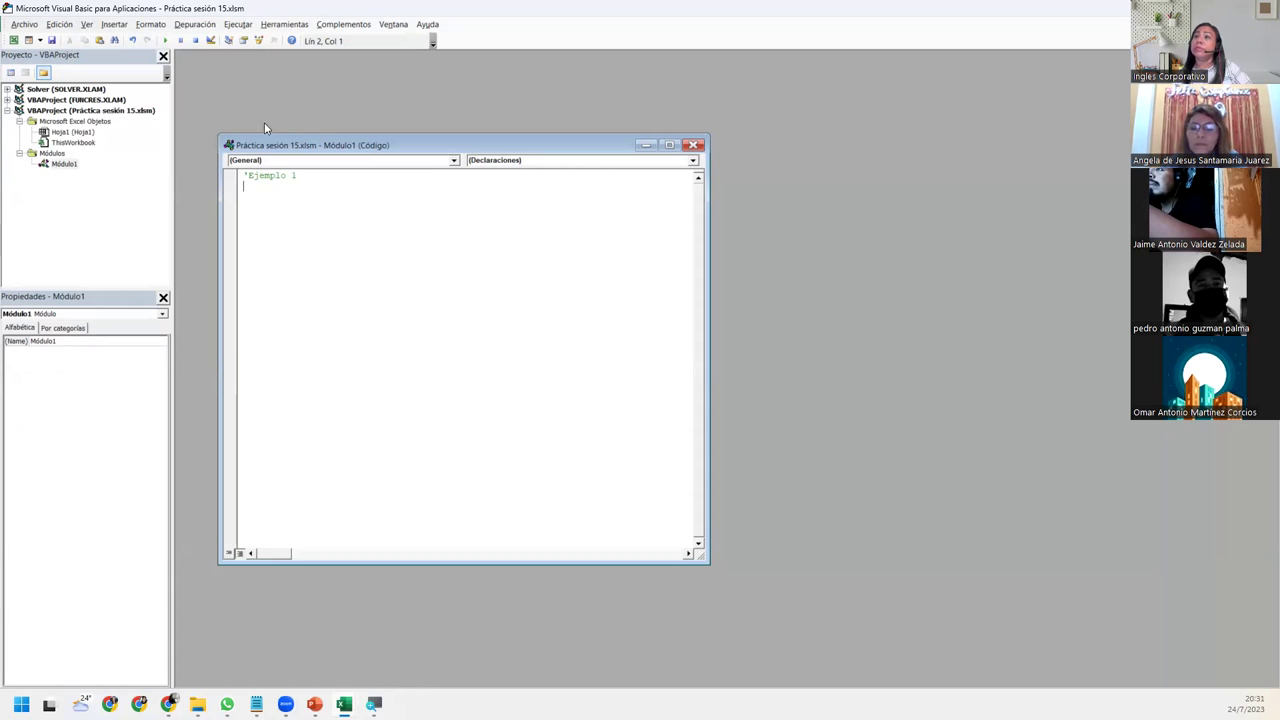
- Start a new empty line directly below the 'Ejemplo 1 comment
drag(307, 177, 242, 177)
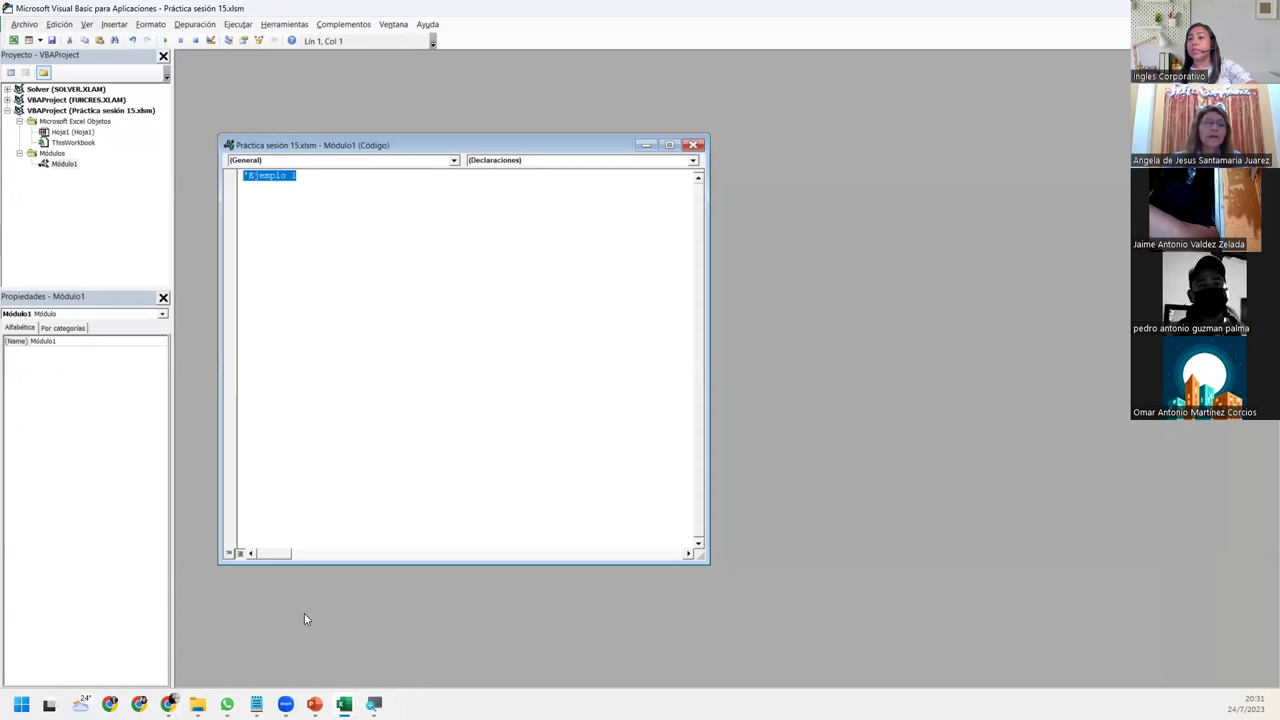
click(296, 700)
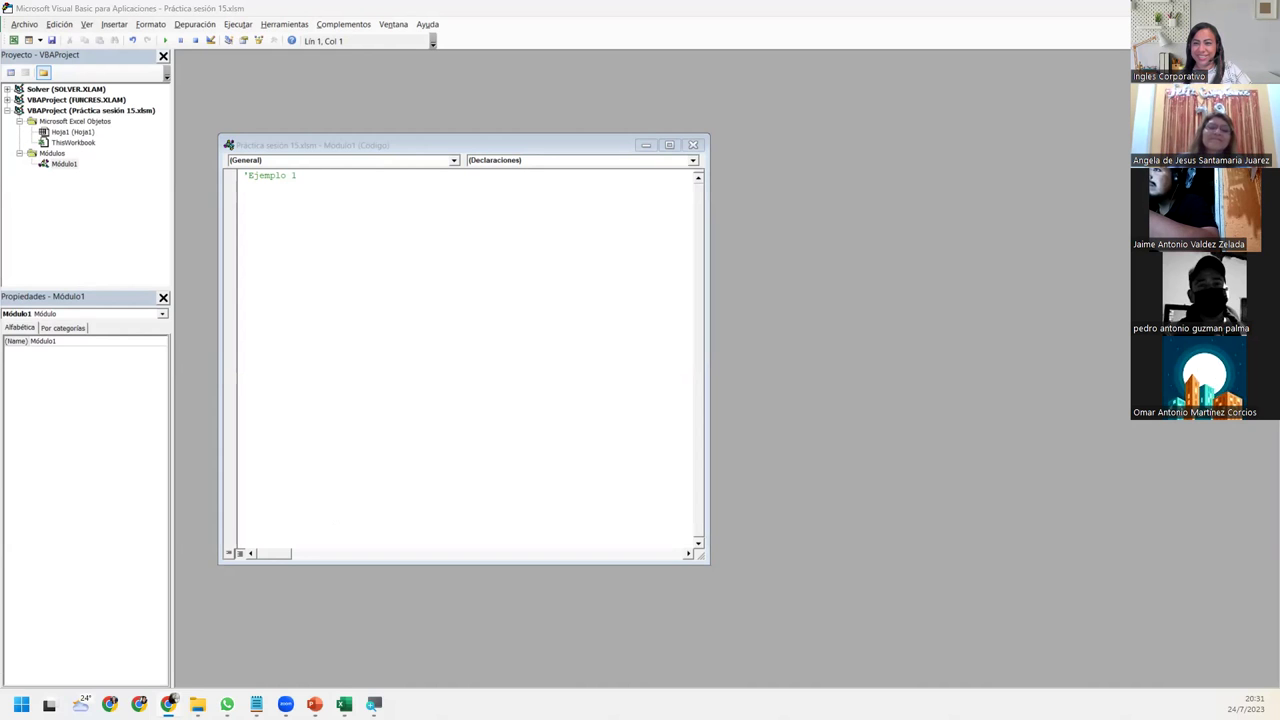
key(F7)
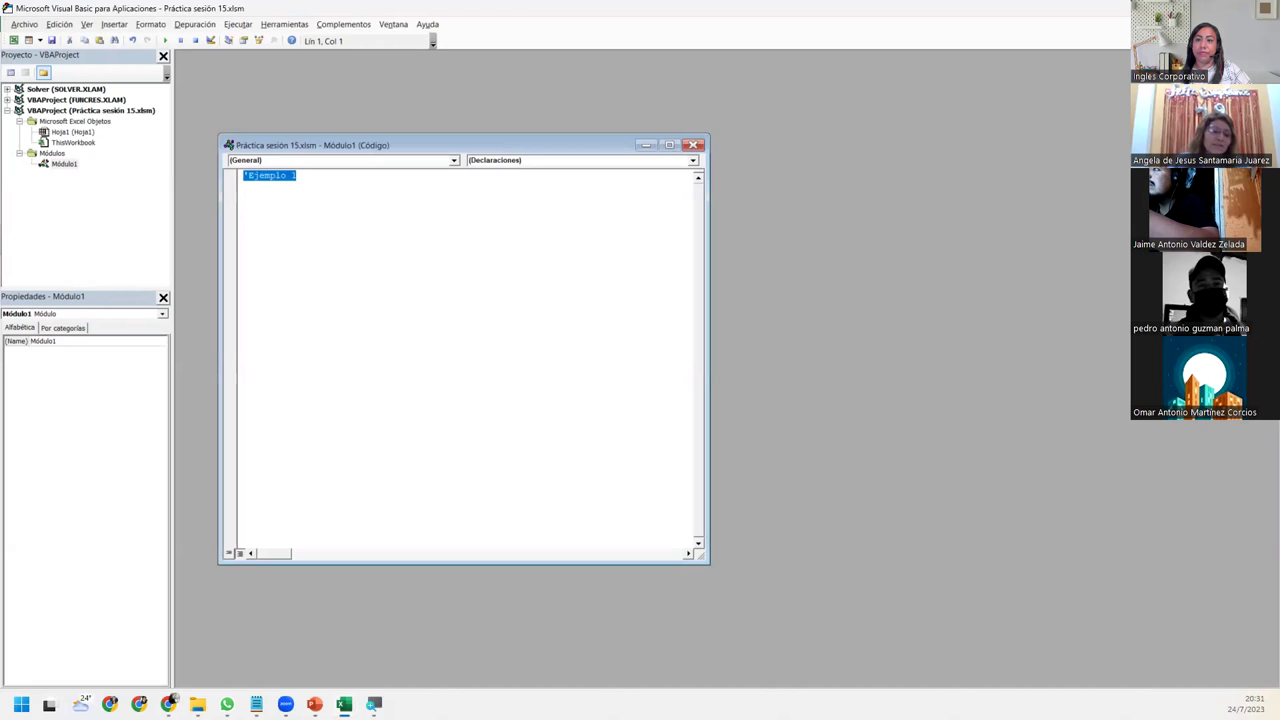
click(260, 193)
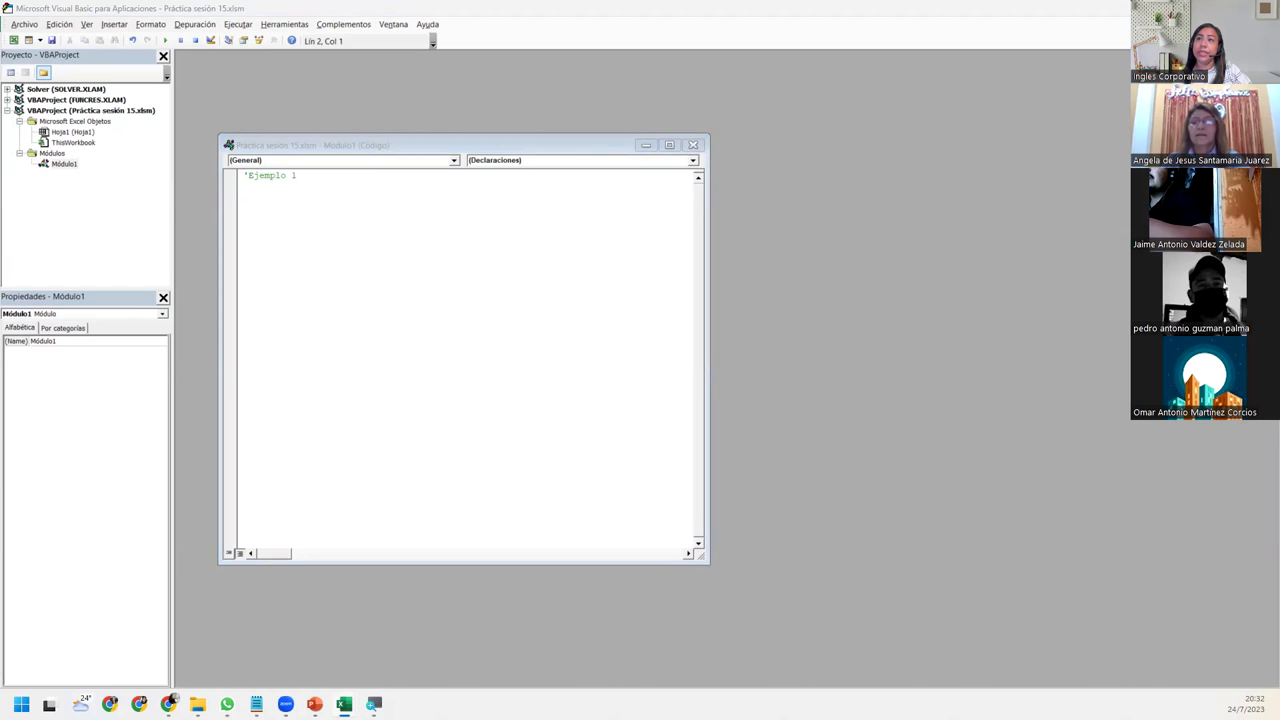
click(325, 179)
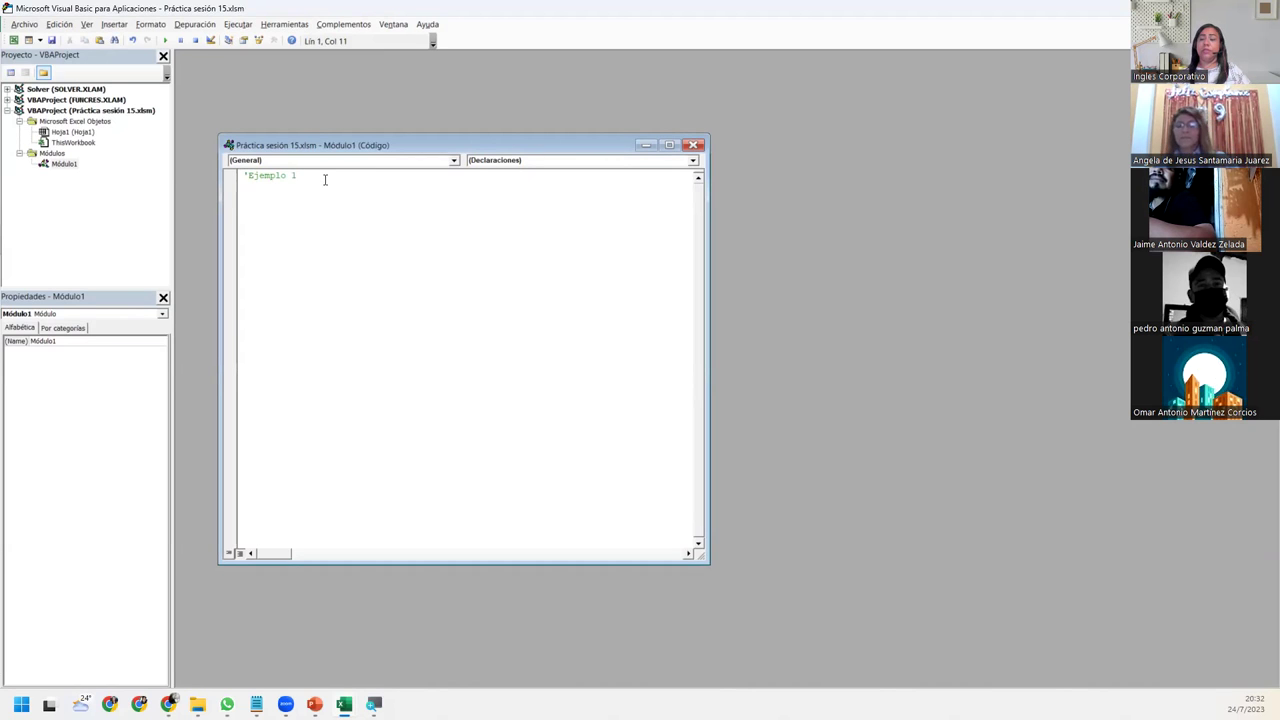
key(Return)
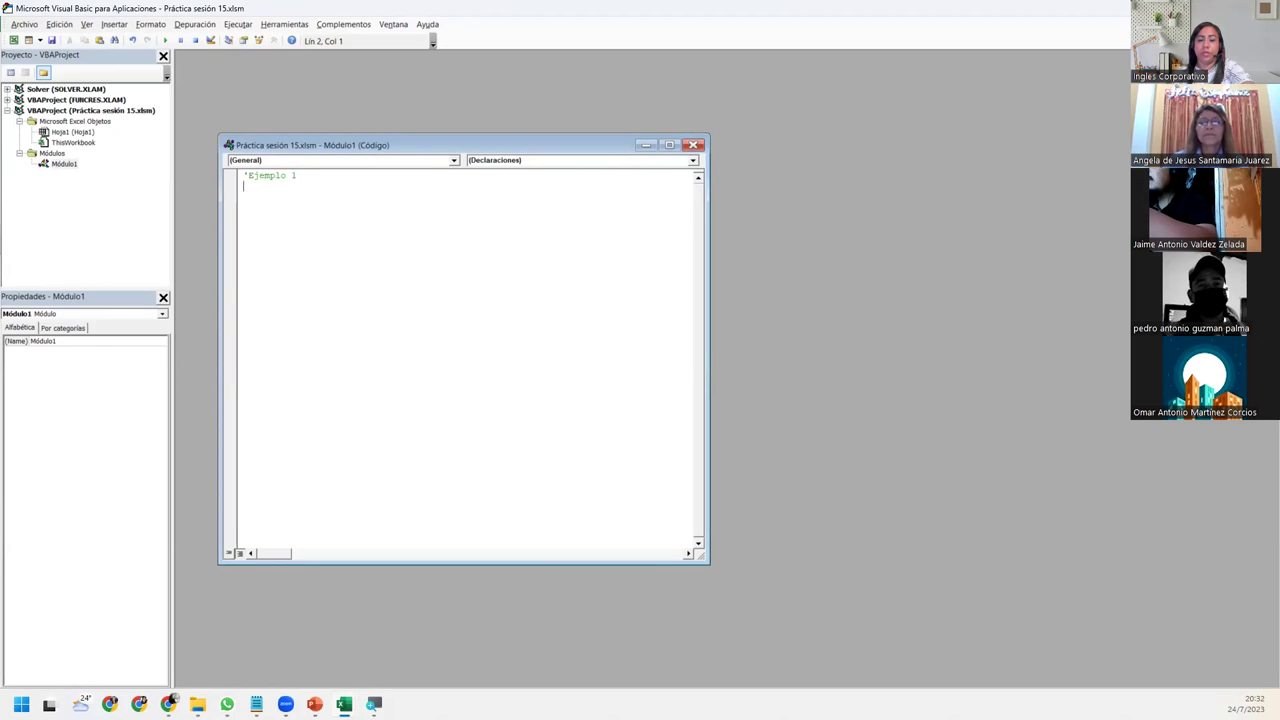
- Browse the code completion suggestions for 'sub', then start the line with a capital S
key(ctrl+j)
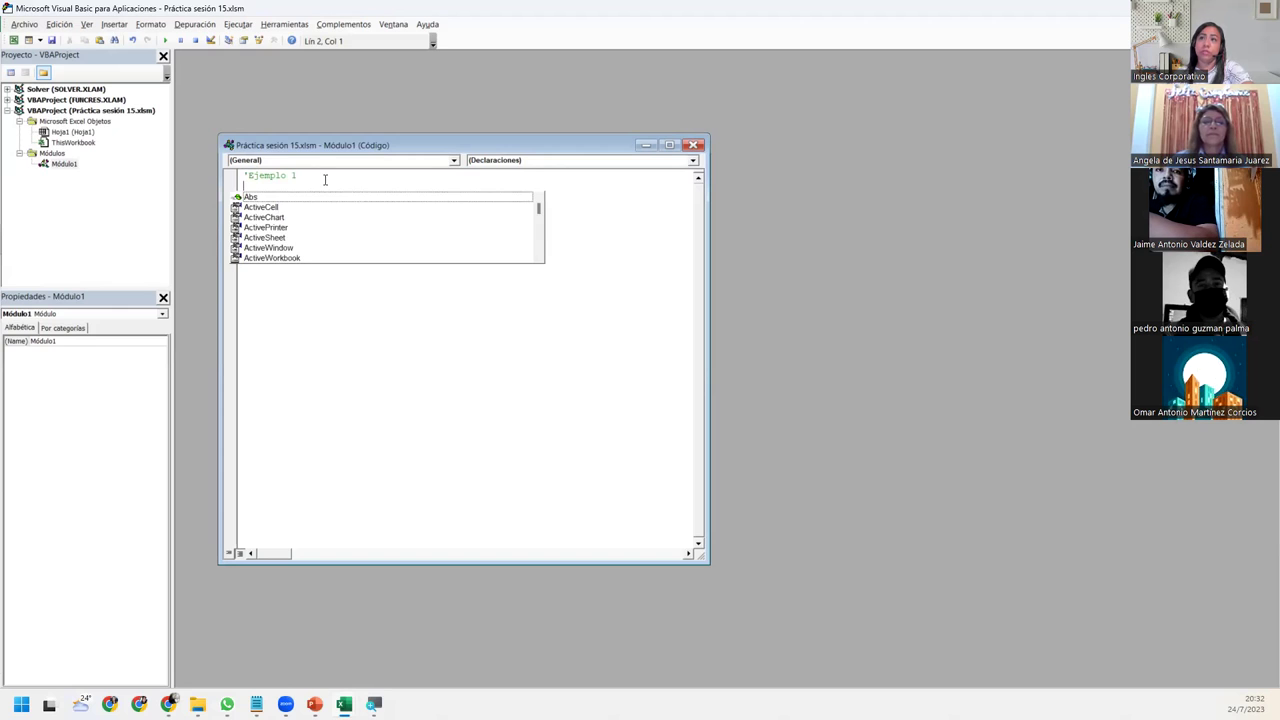
text(sub)
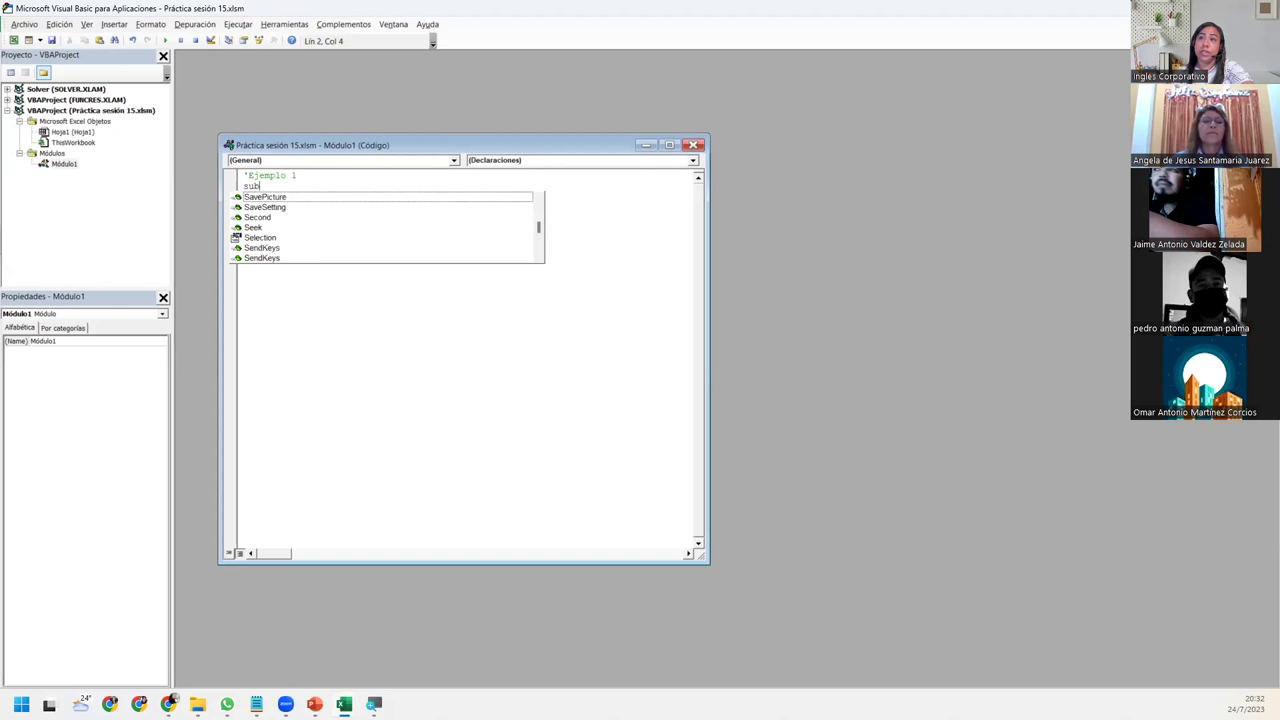
key(Down)
key(Down)
key(Down)
key(Down)
key(Down)
key(Down)
key(Down)
key(Down)
key(Down)
key(Down)
key(Down)
key(Down)
key(Down)
key(Up)
key(Up)
key(Up)
key(Up)
key(Up)
key(Up)
key(Up)
key(Up)
key(Up)
key(Down)
key(Down)
key(Down)
key(Down)
key(Down)
key(Down)
key(Down)
key(Down)
key(Down)
key(Down)
key(Down)
key(Down)
key(Down)
key(Down)
key(Down)
key(Down)
key(Down)
key(Down)
key(Down)
key(Down)
key(Down)
key(Down)
key(Down)
key(Down)
key(Down)
key(Down)
key(Down)
key(Down)
key(Down)
key(Down)
key(Down)
key(Down)
key(Down)
key(Down)
key(Down)
key(Down)
key(Down)
key(Down)
key(Down)
key(Down)
key(Down)
key(Down)
key(Down)
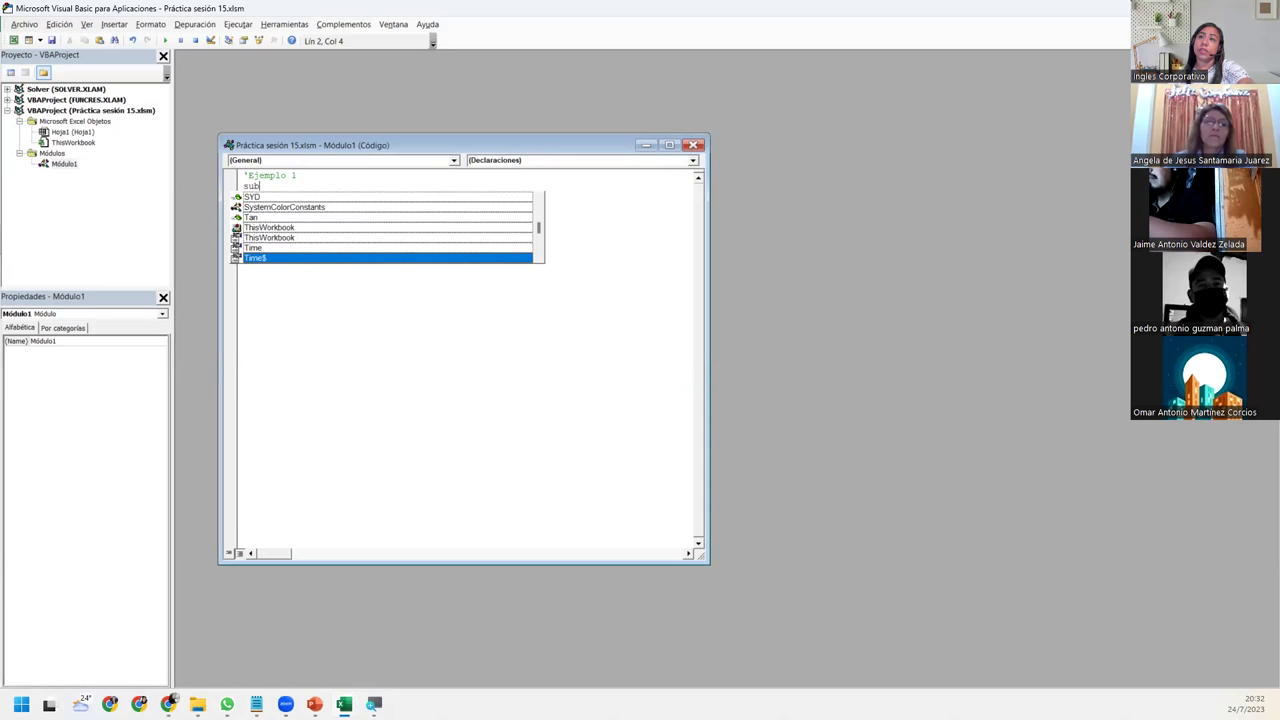
key(Up)
key(Up)
key(Up)
key(Up)
key(Down)
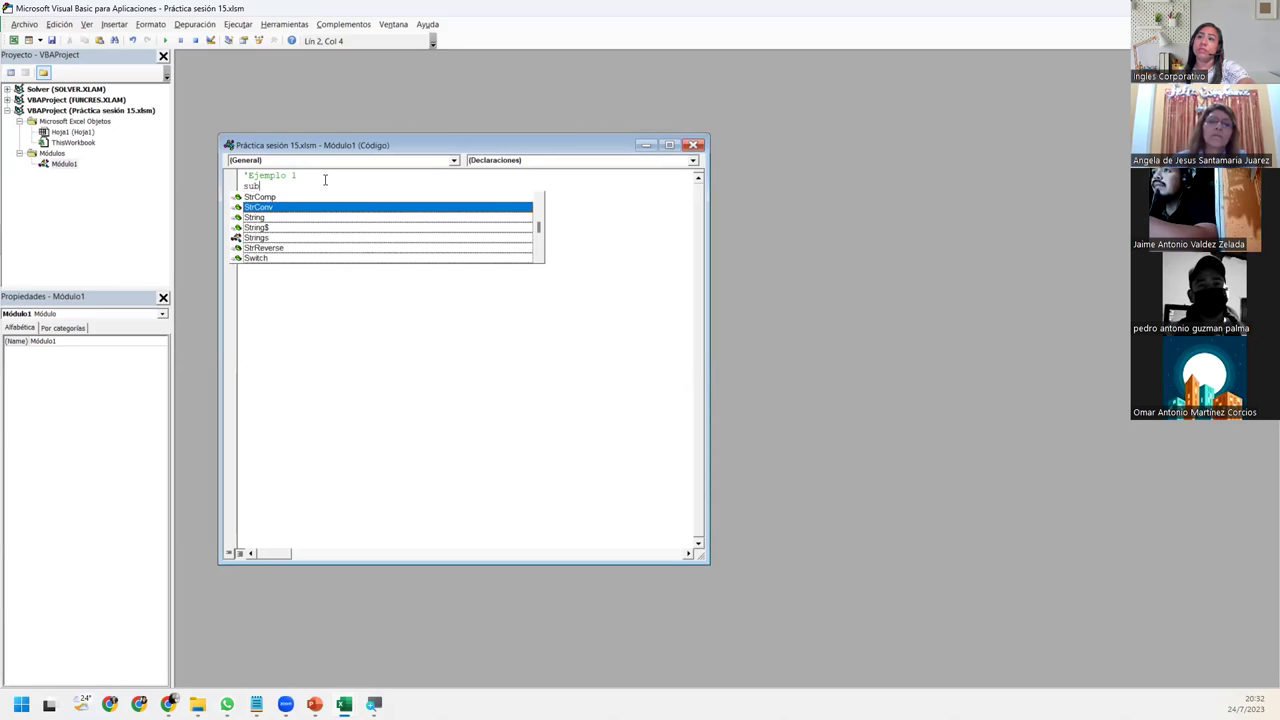
key(Down)
key(Down)
key(Down)
key(Down)
key(Down)
key(Down)
key(Down)
key(Escape)
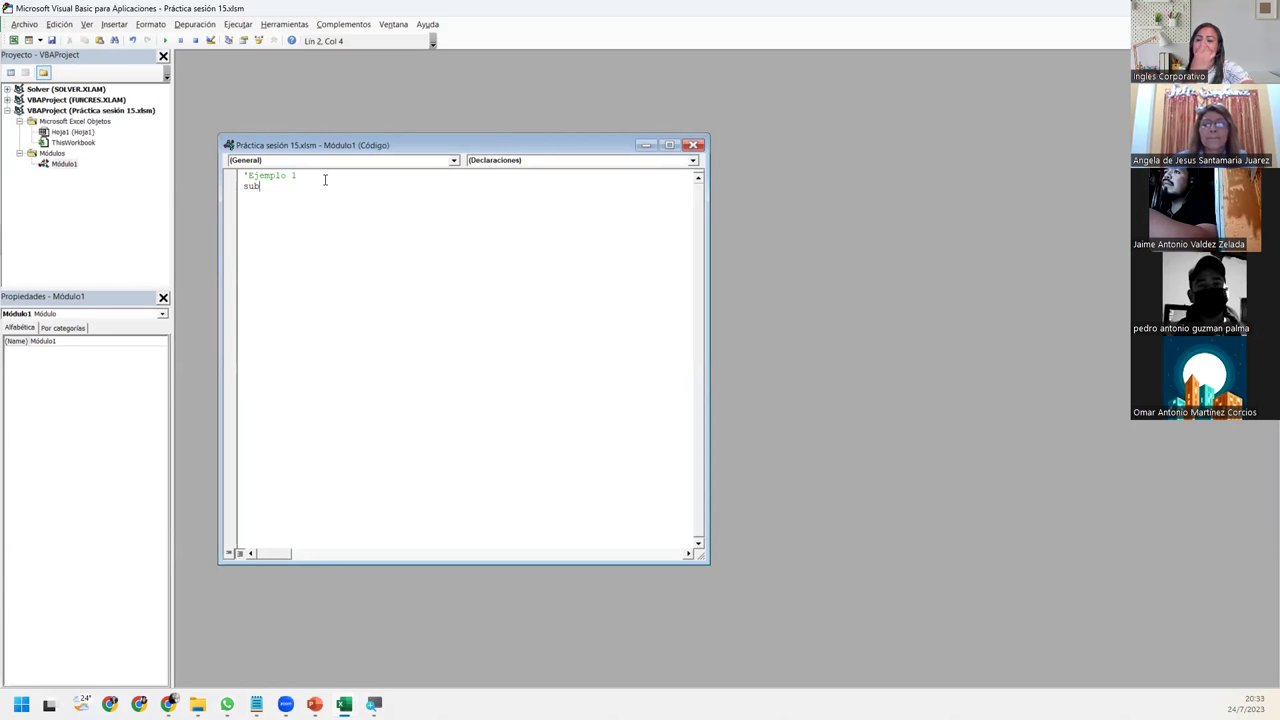
key(BackSpace)
key(BackSpace)
key(BackSpace)
text(S)
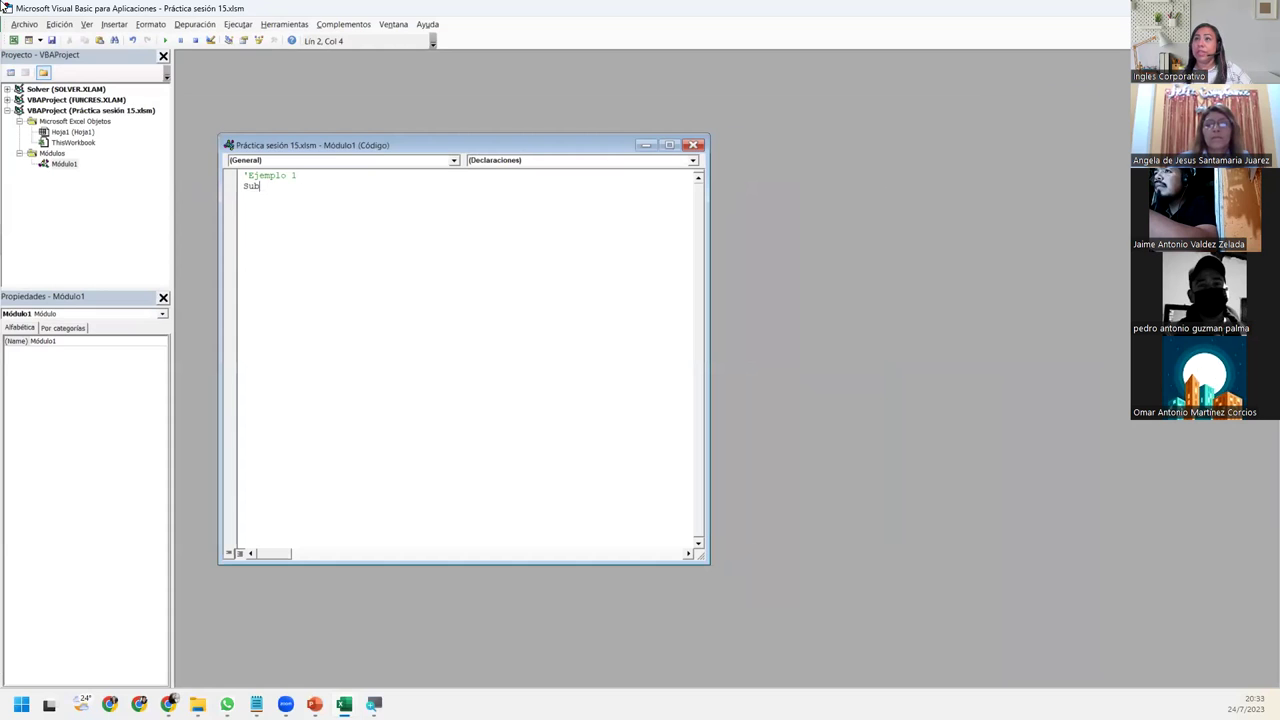
- Dismiss the compile error and erase the incomplete Sub line
click(165, 27)
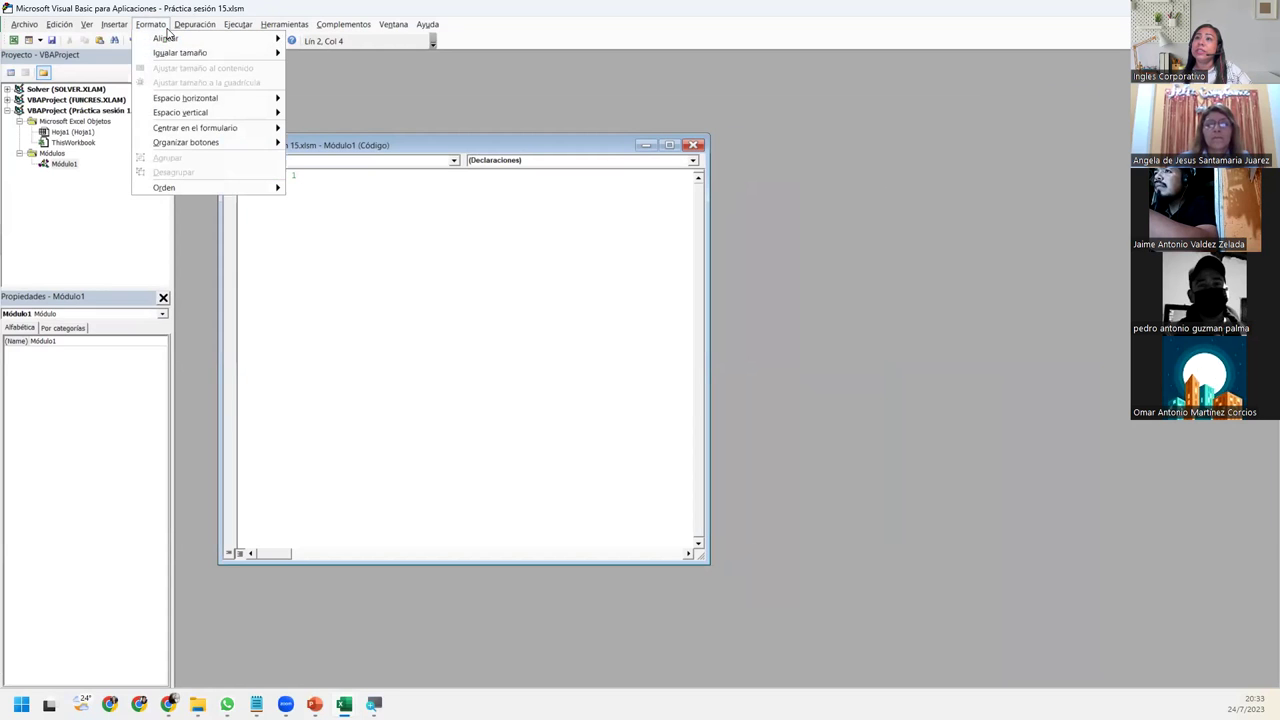
mouse_move(183, 61)
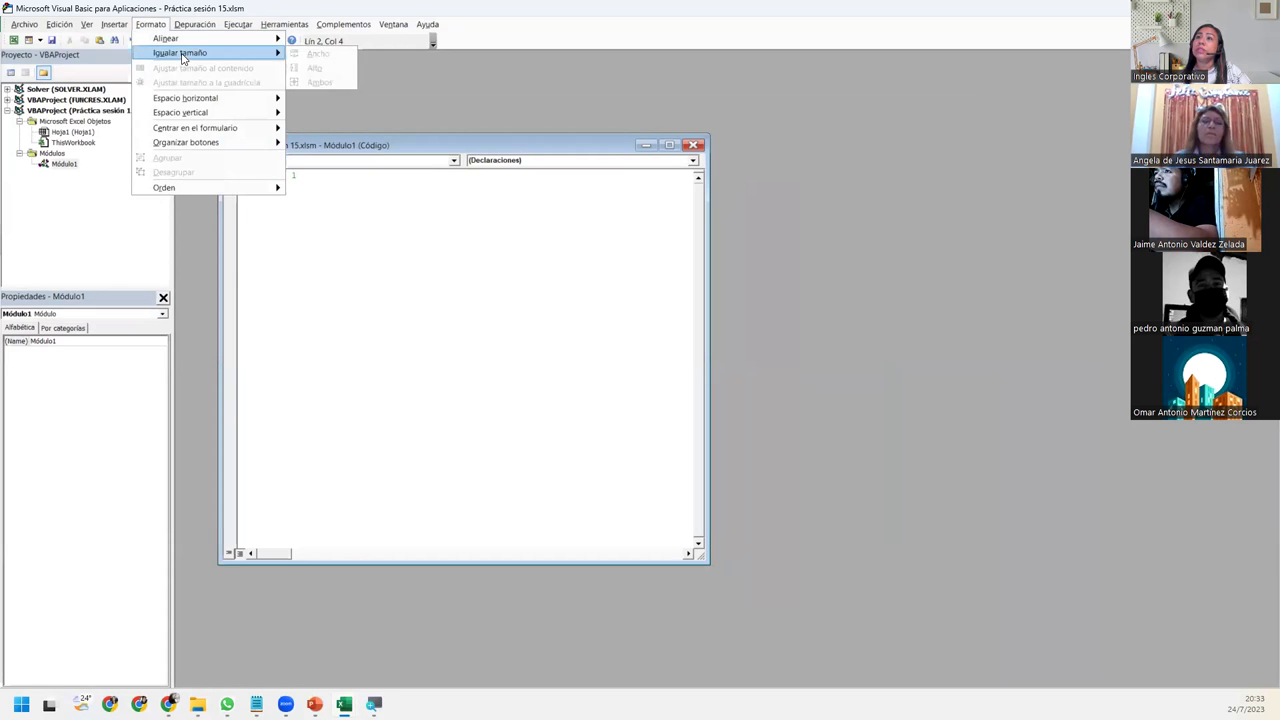
mouse_move(251, 197)
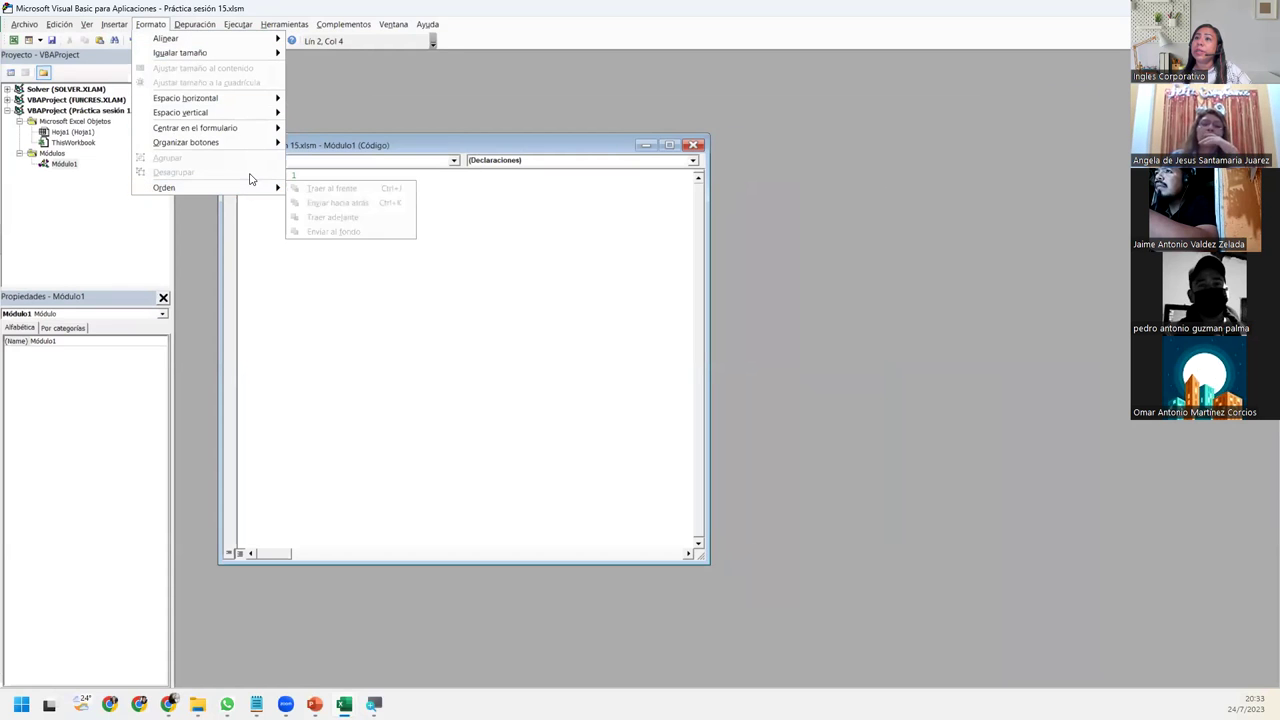
click(357, 175)
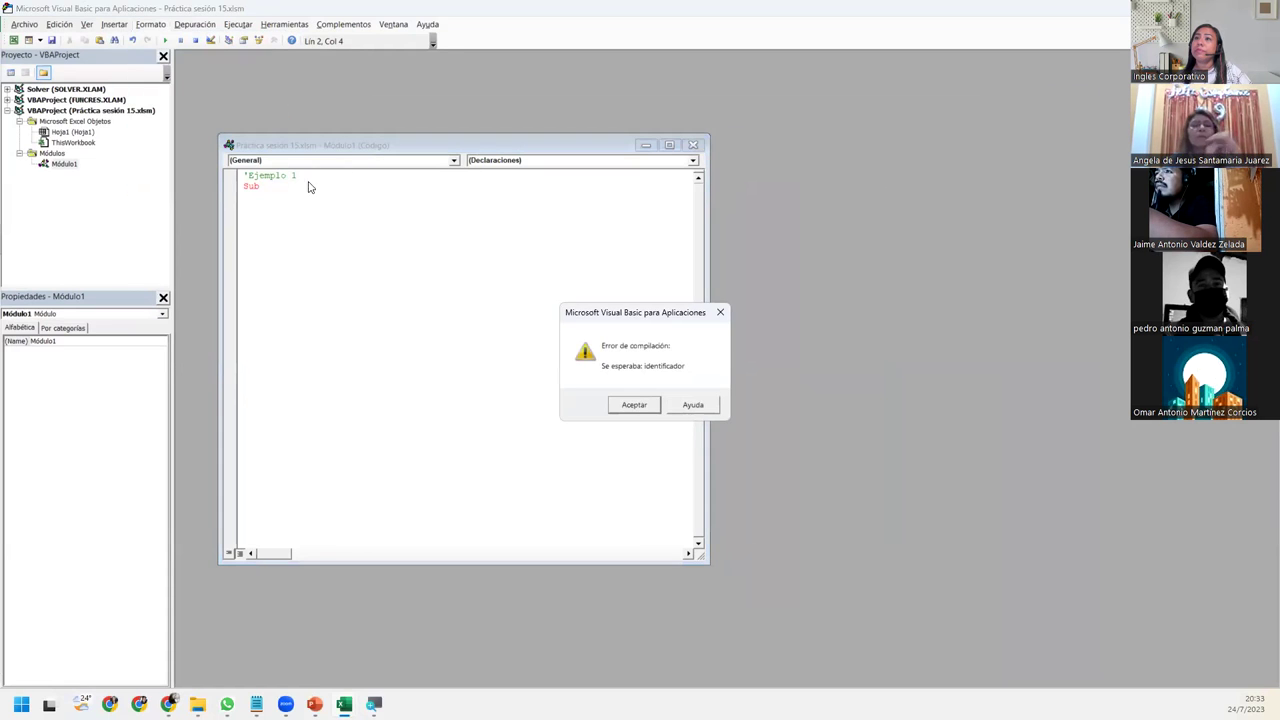
click(640, 407)
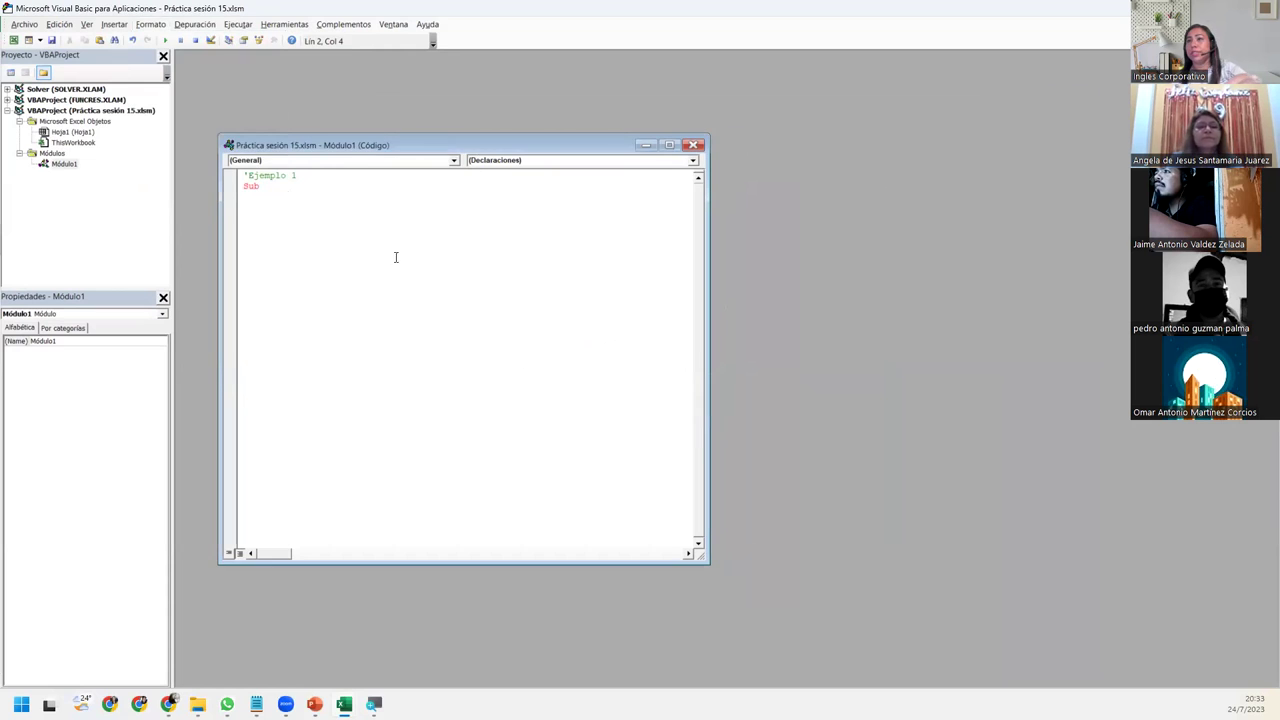
key(BackSpace)
key(BackSpace)
key(BackSpace)
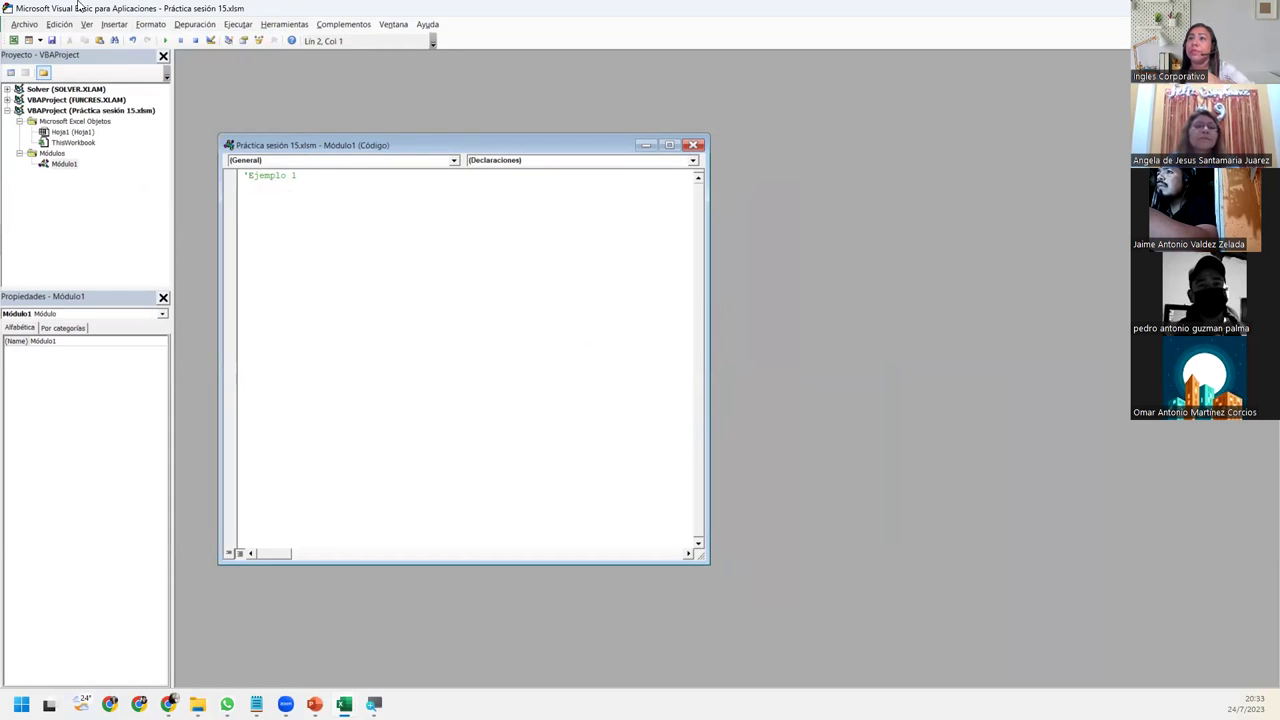
- Browse the commands in the Formato menu
click(148, 24)
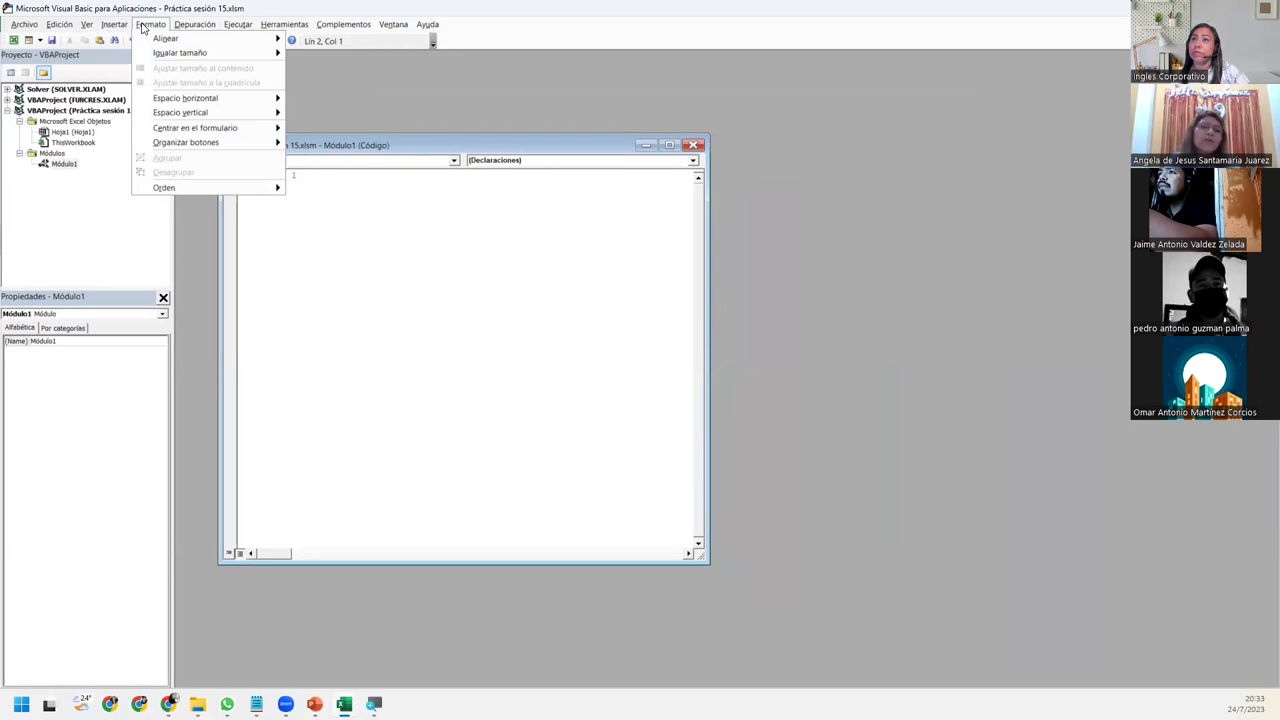
mouse_move(165, 55)
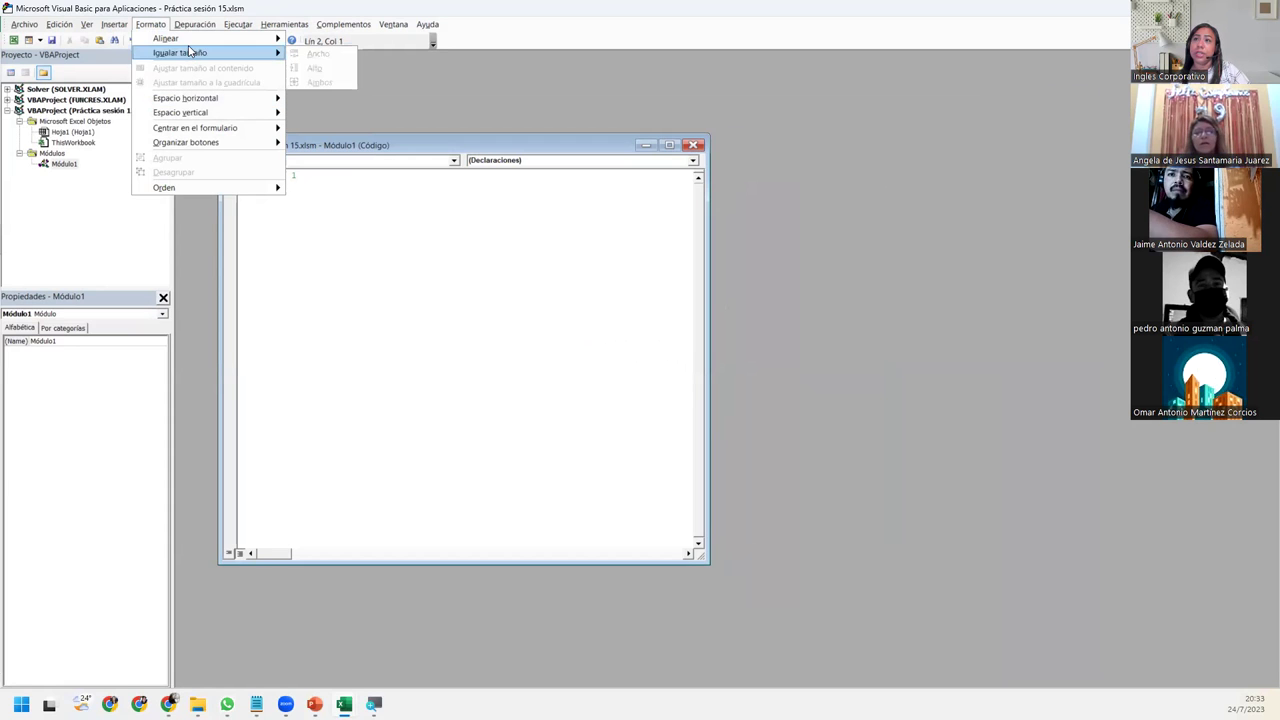
mouse_move(185, 99)
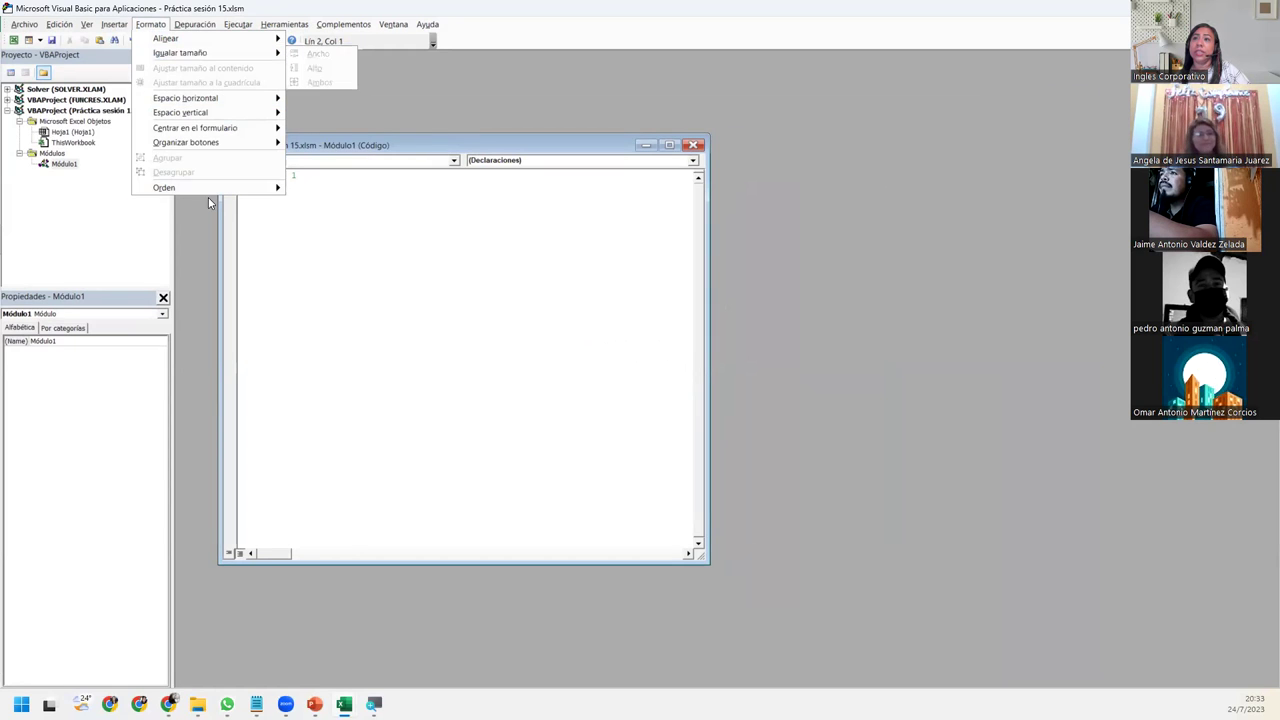
mouse_move(218, 150)
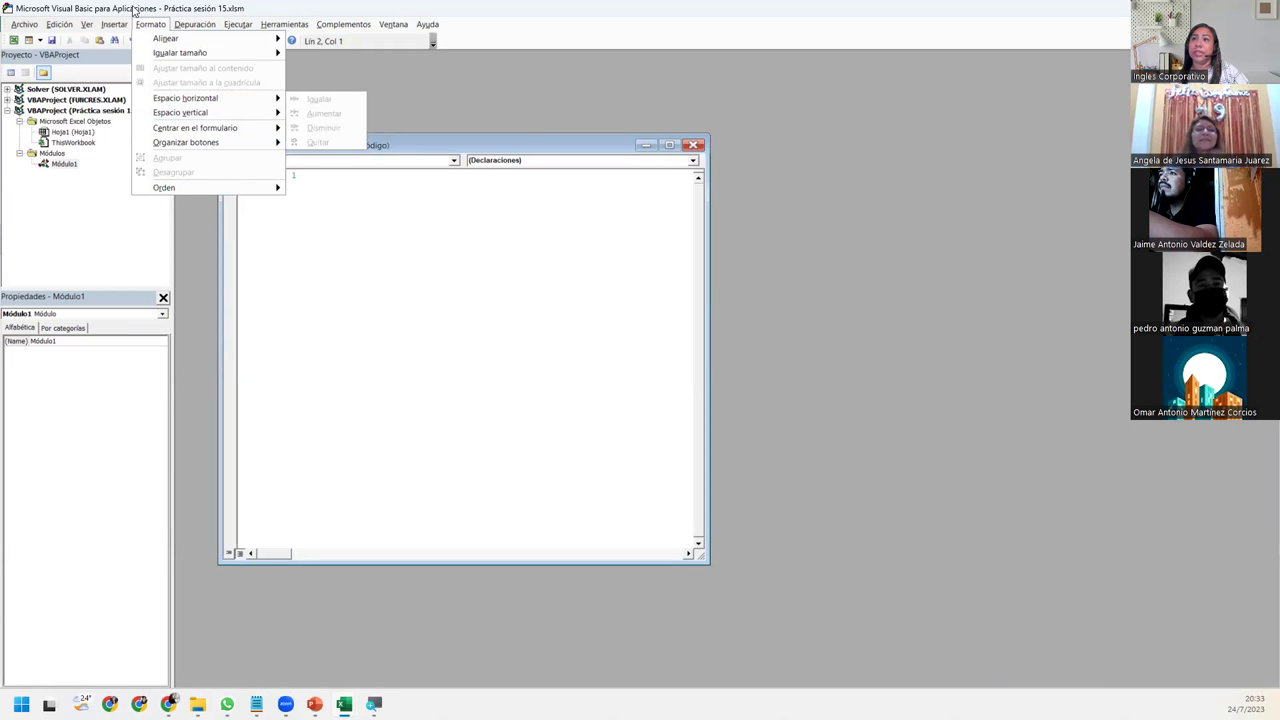
mouse_move(113, 27)
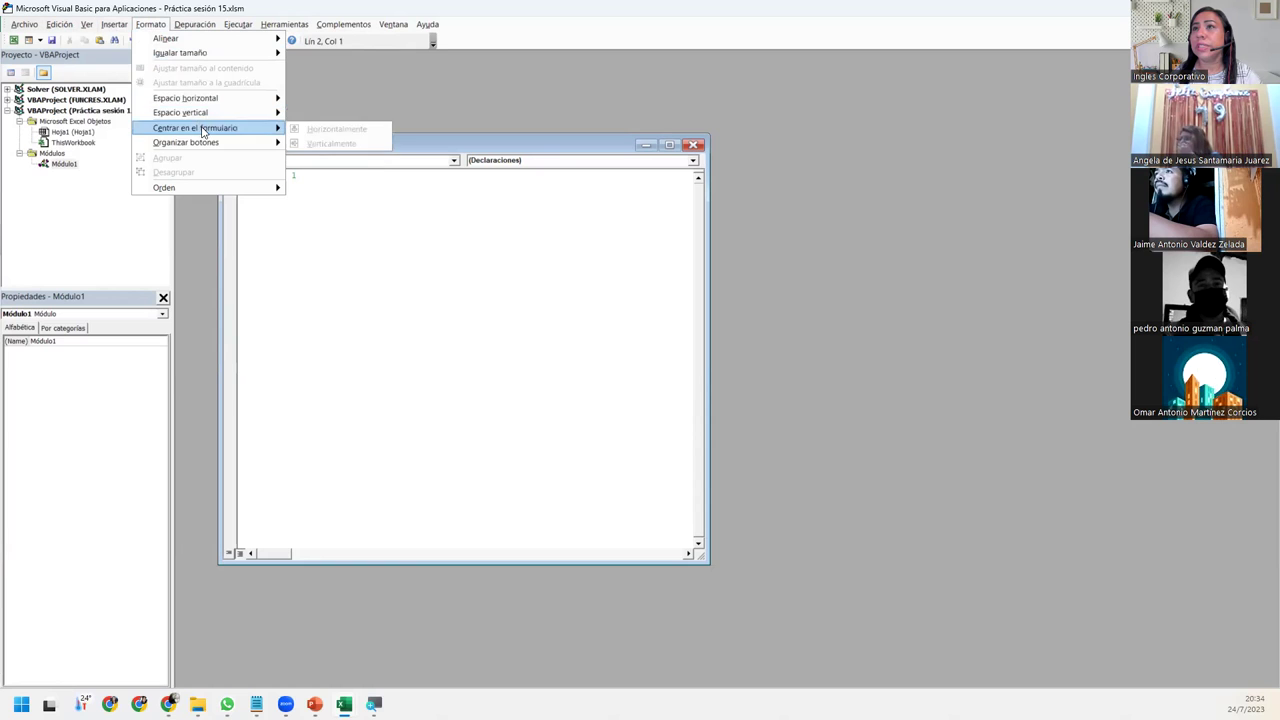
mouse_move(205, 14)
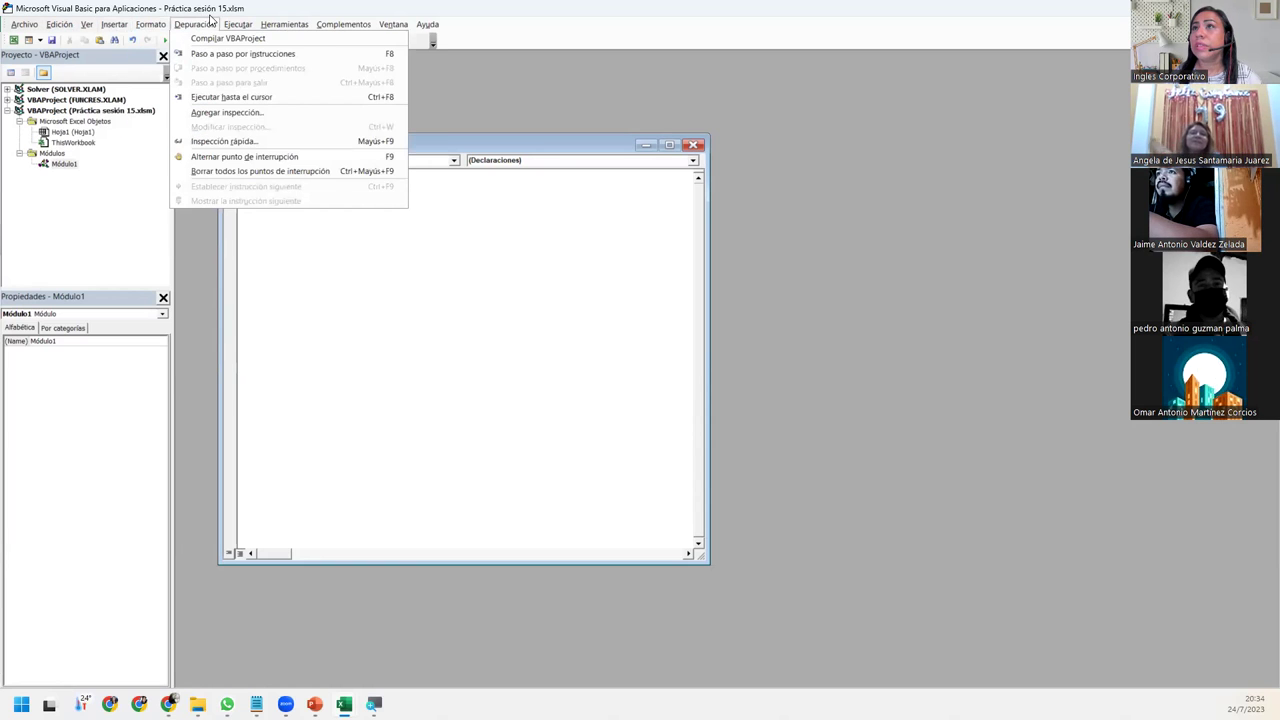
- Set the code editor font size to 24 under Opciones > Formato del editor
mouse_move(287, 27)
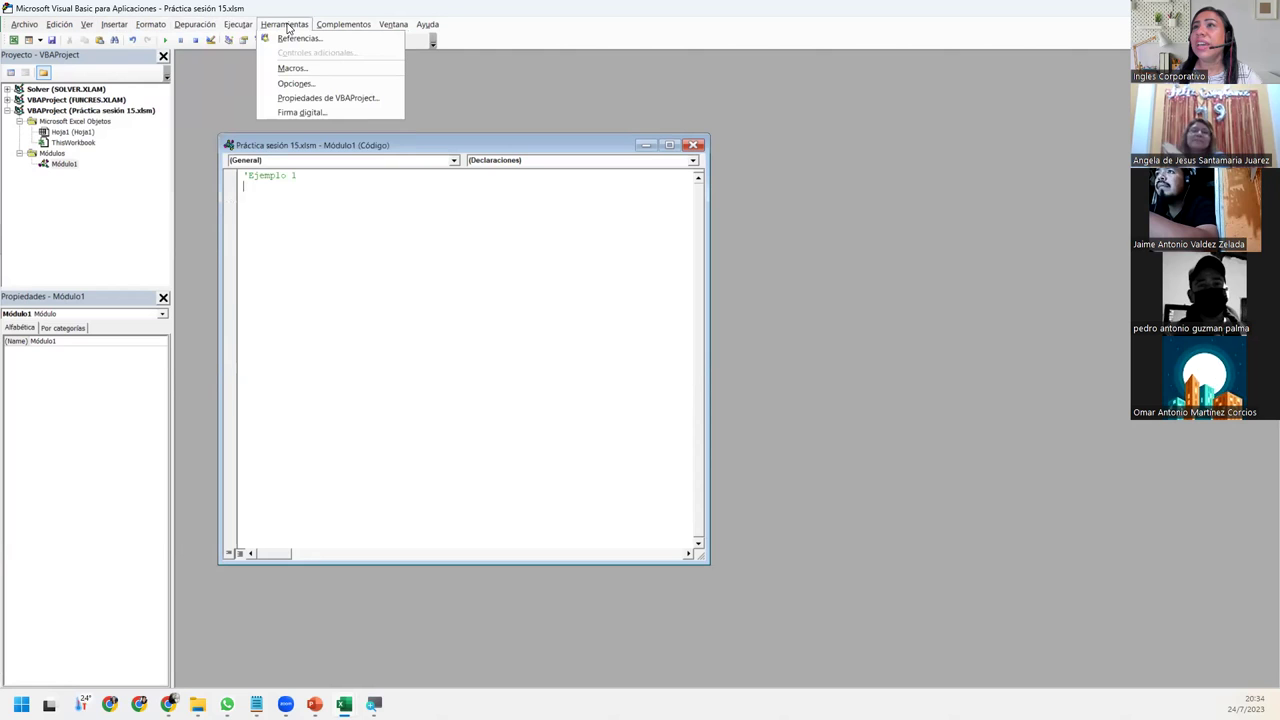
click(323, 85)
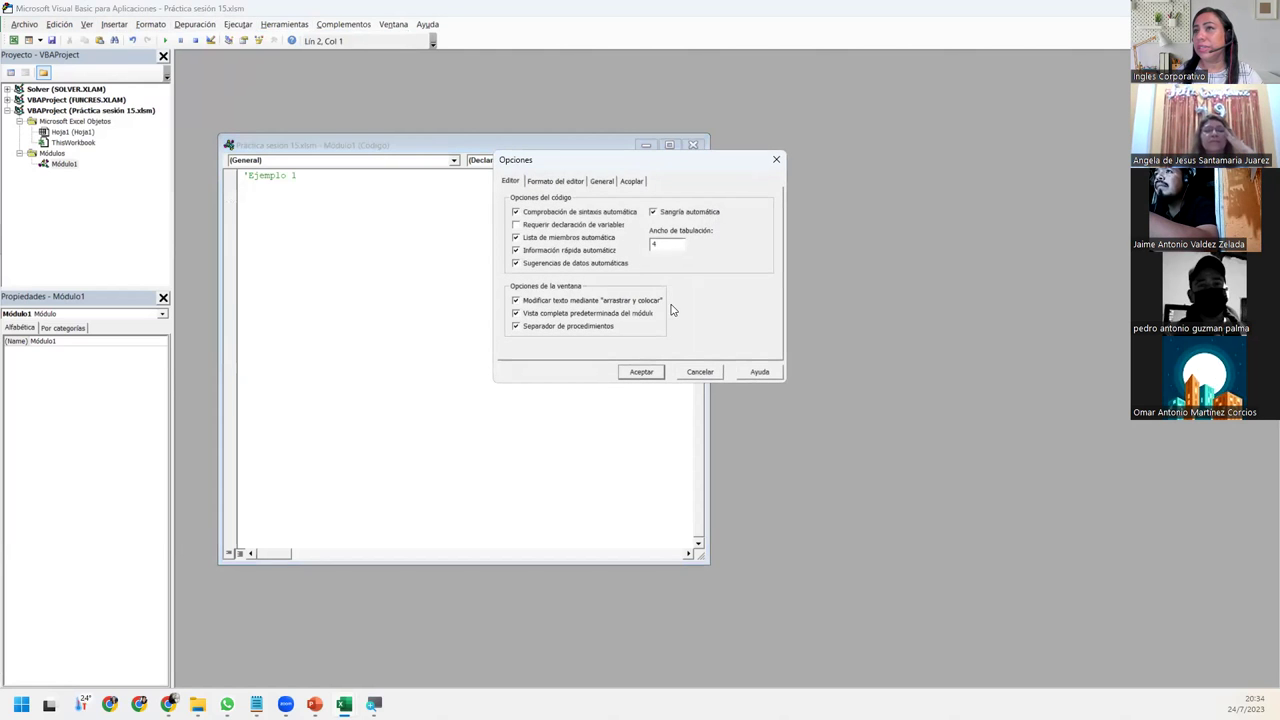
drag(573, 170, 458, 170)
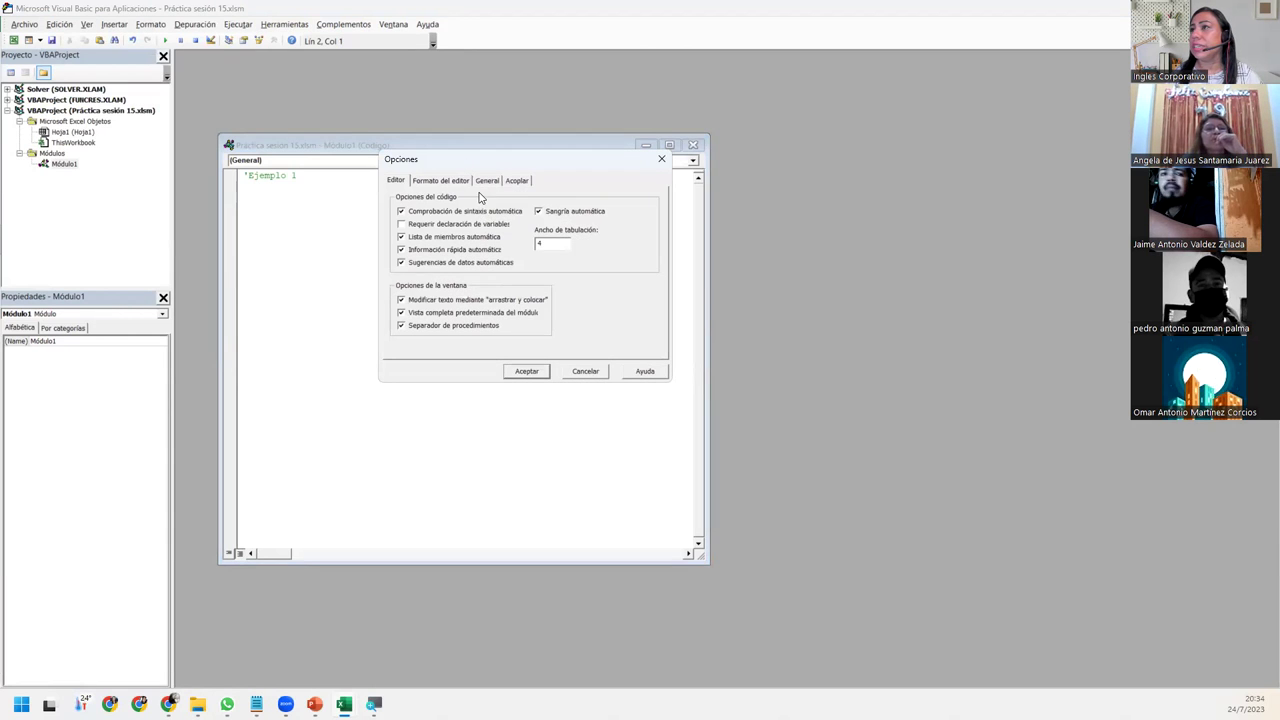
click(442, 180)
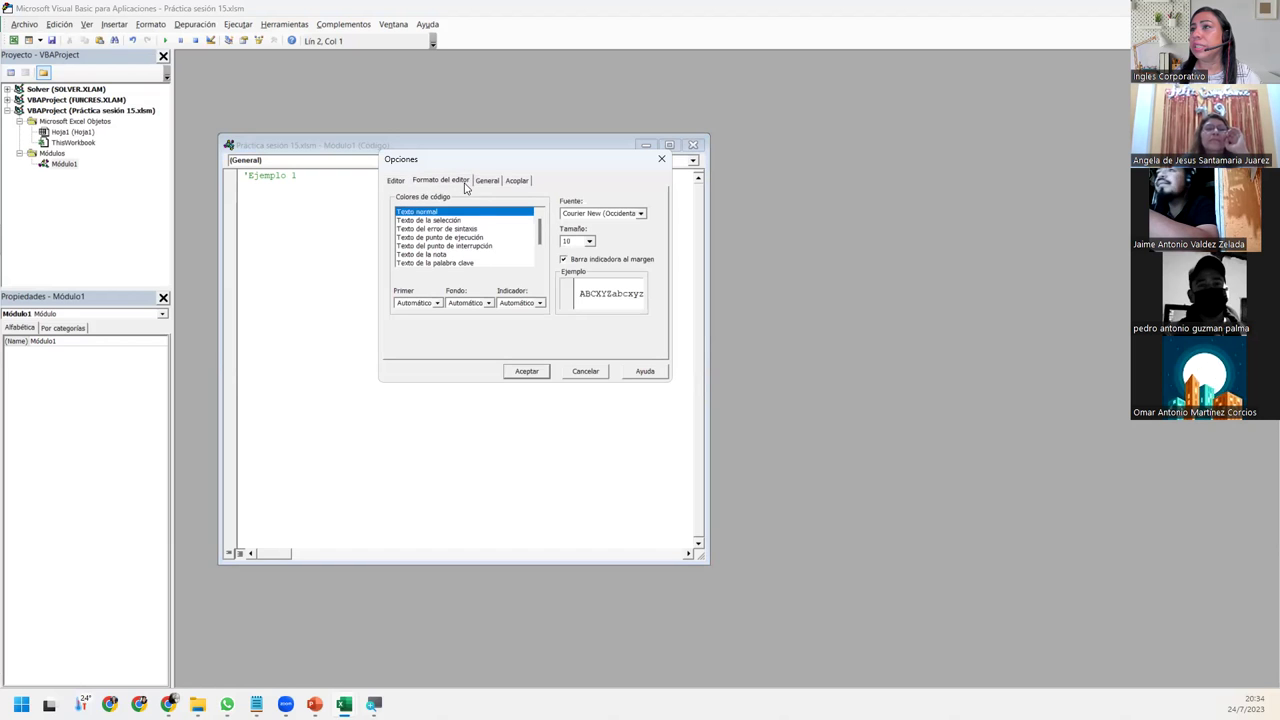
click(590, 242)
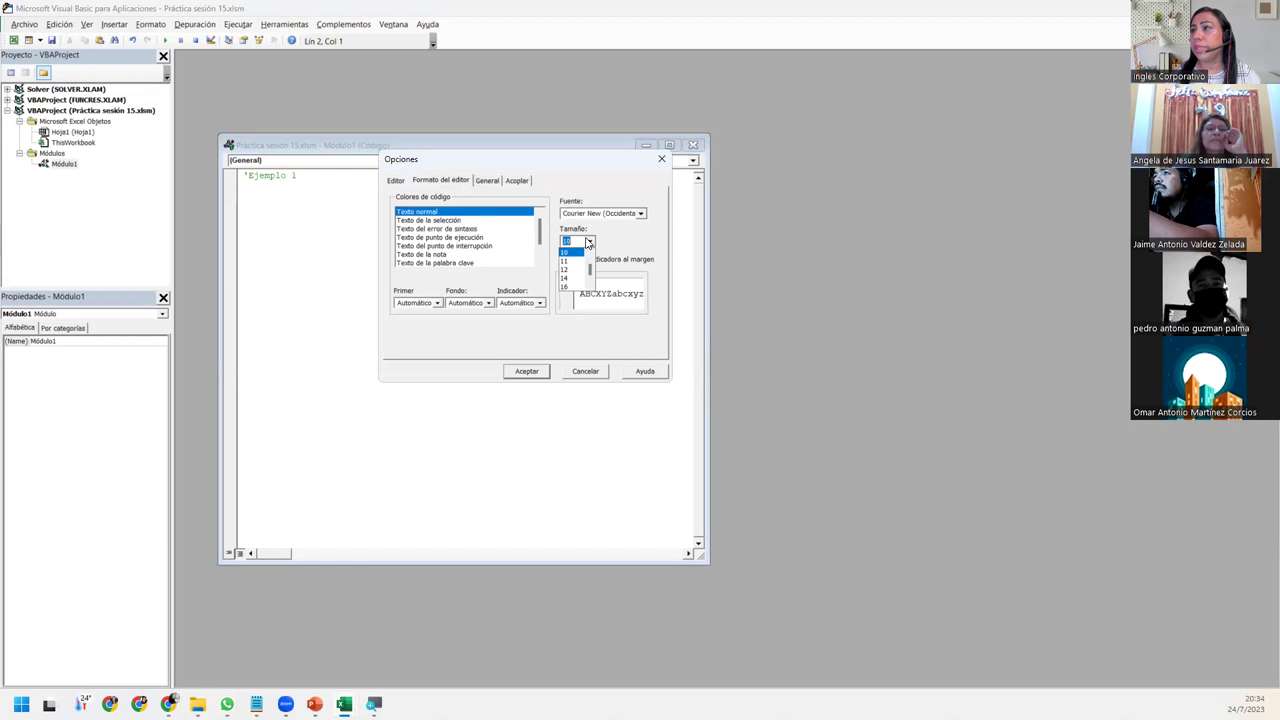
scroll(575, 285, down, 2)
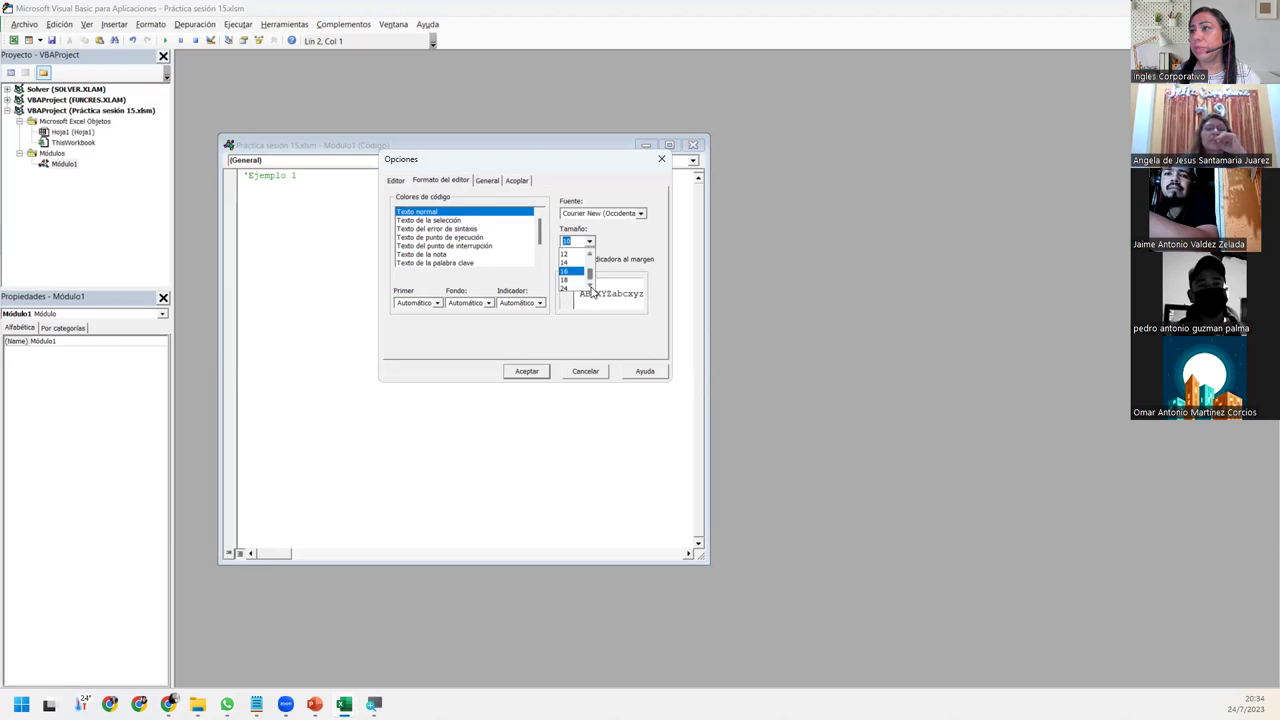
click(569, 288)
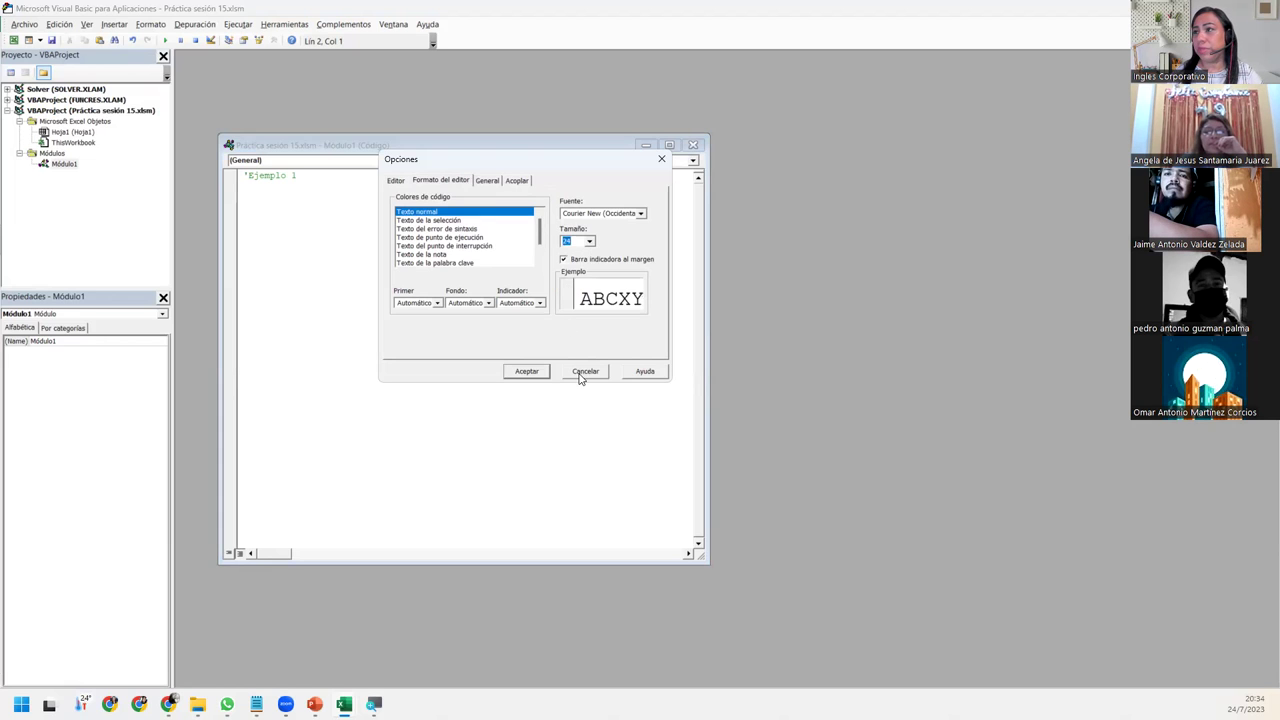
click(527, 371)
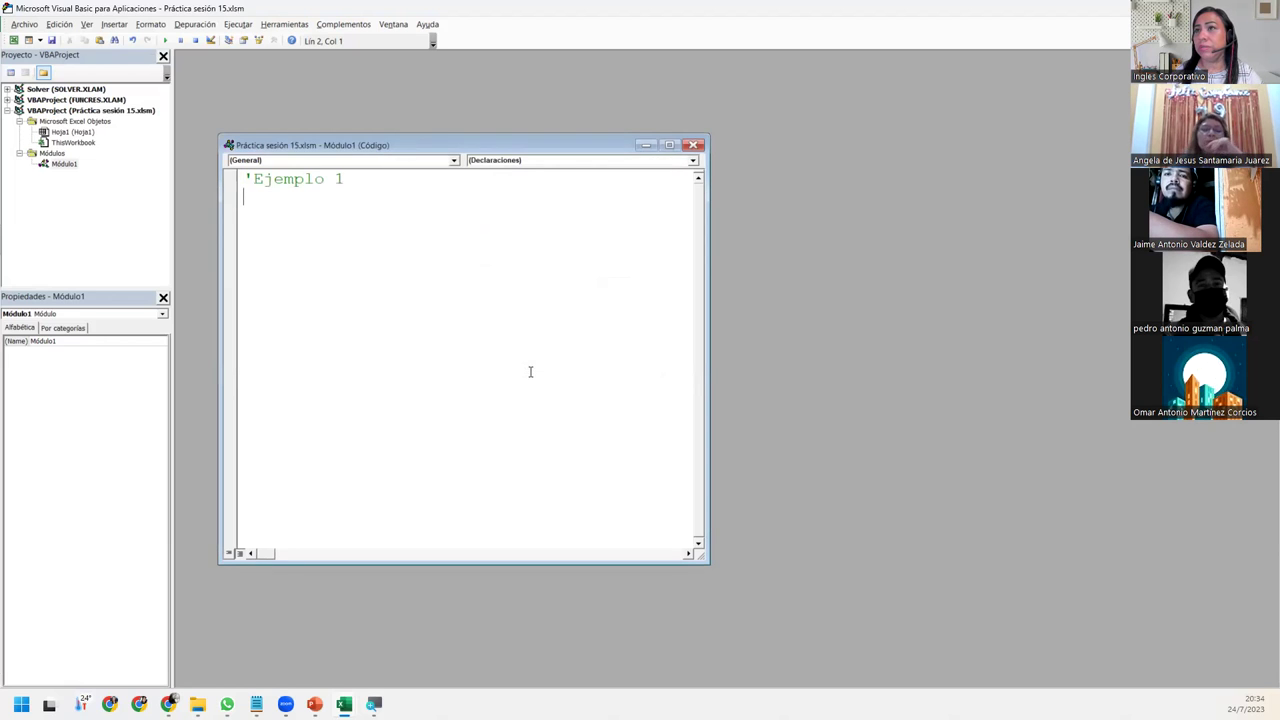
- Restore the floating code window, reapply font size 24, and type Sub under 'Ejemplo 1
click(669, 146)
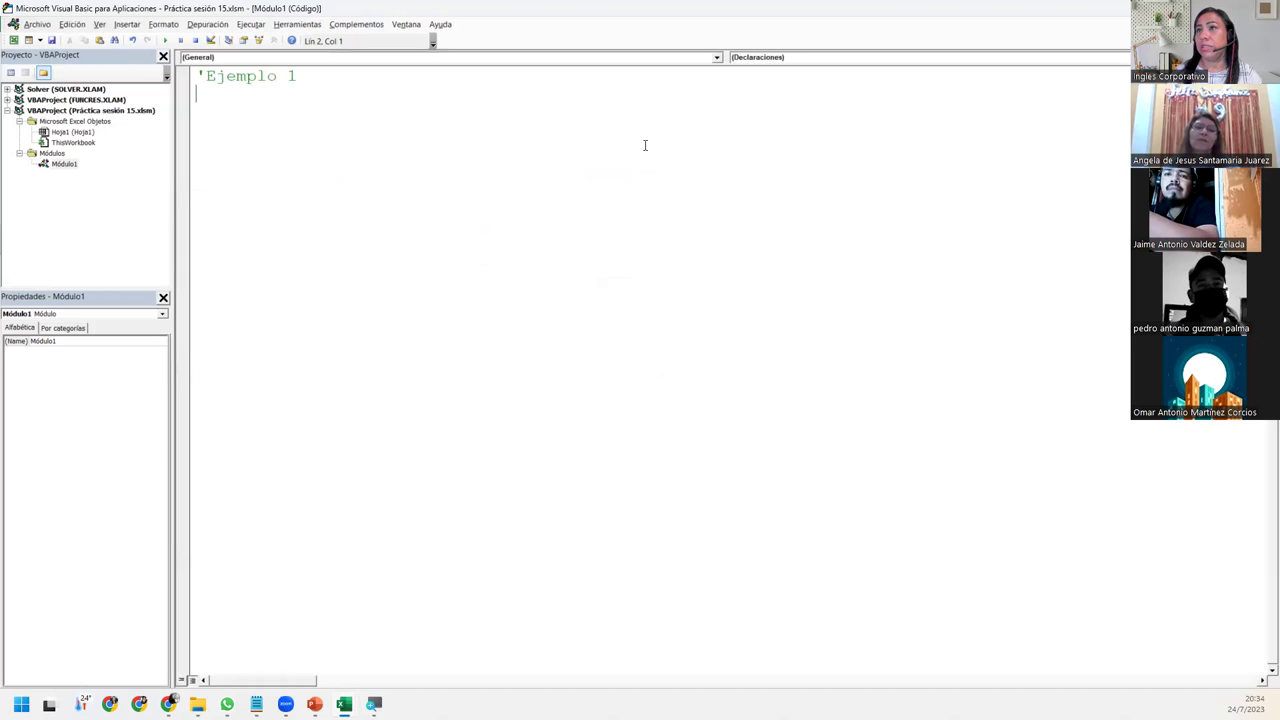
click(1250, 24)
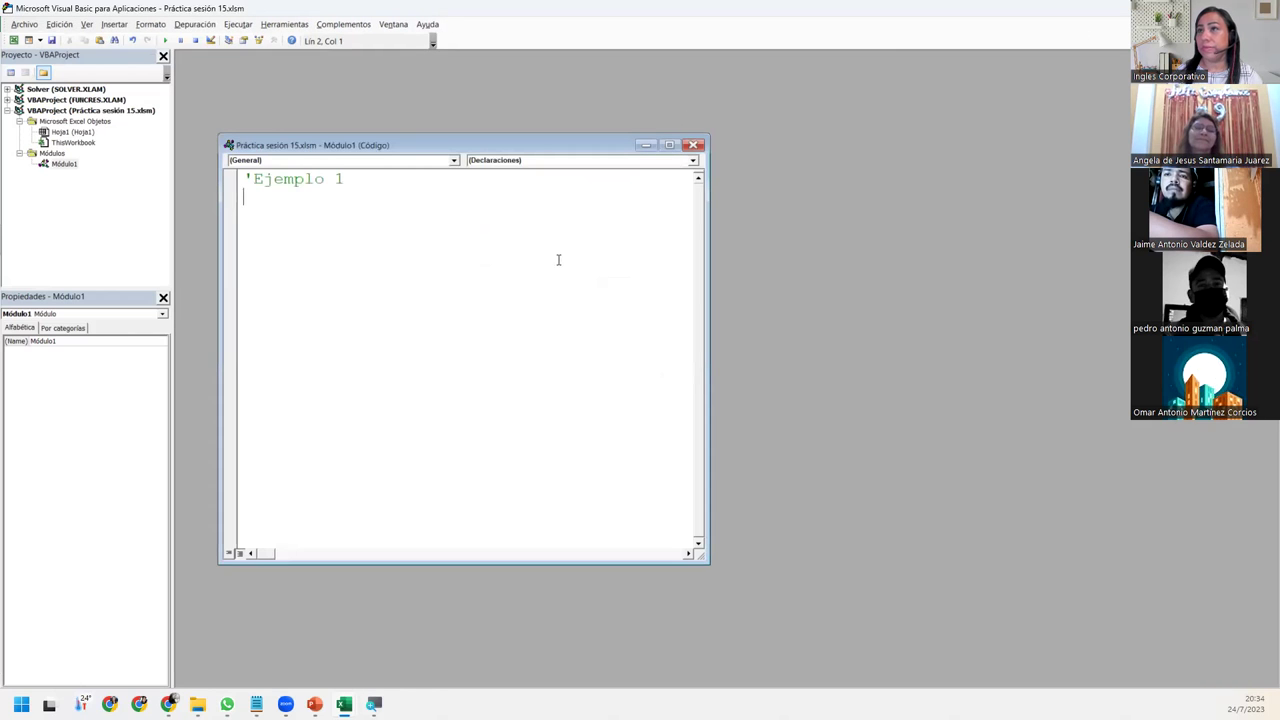
click(285, 24)
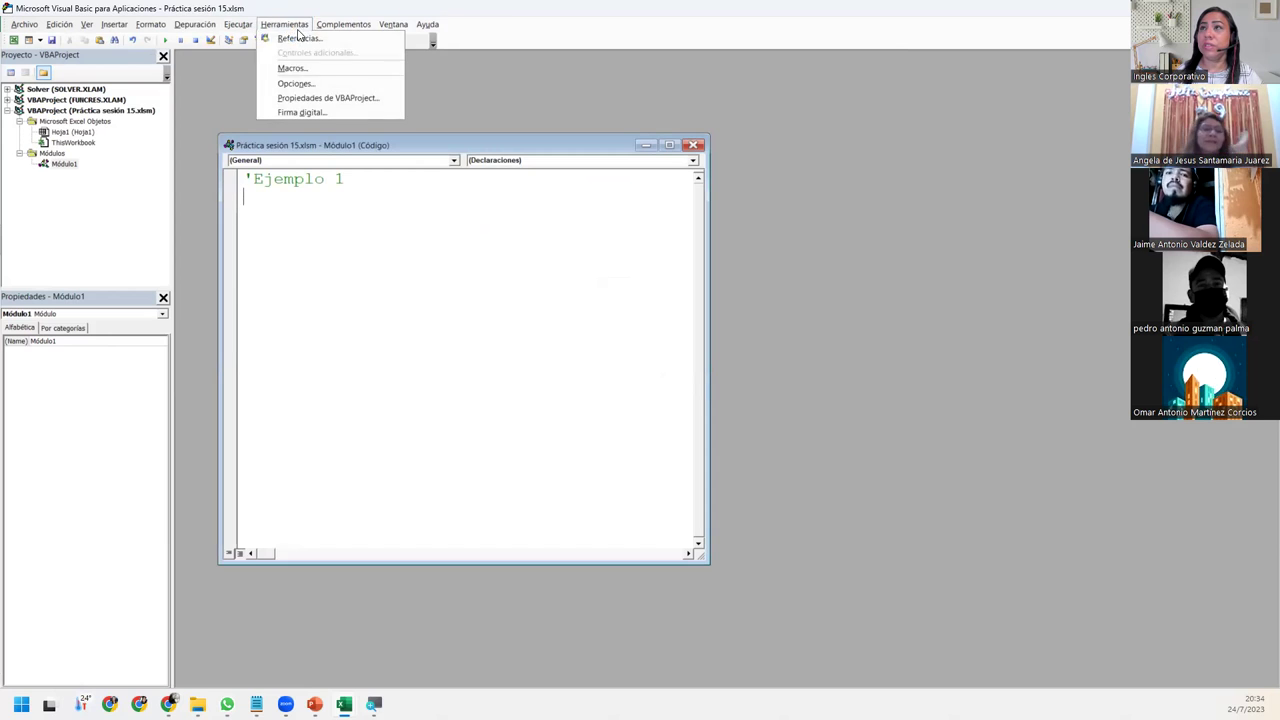
click(311, 83)
click(566, 183)
click(704, 242)
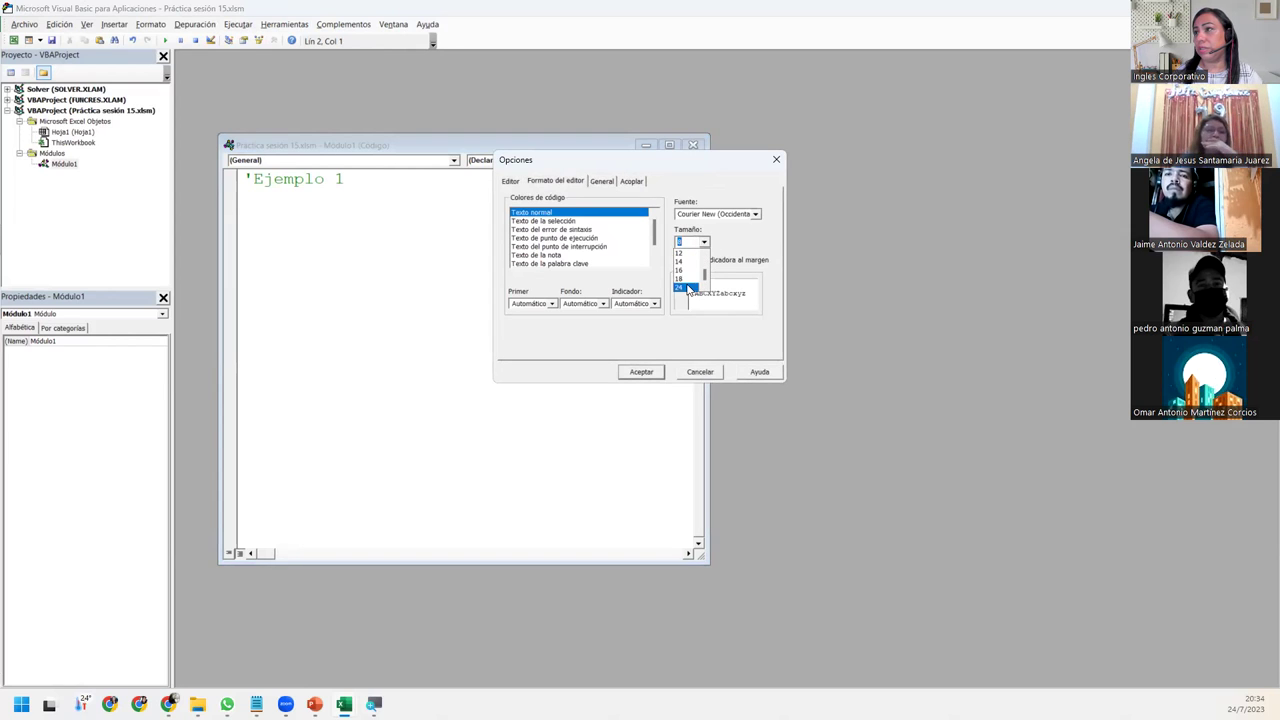
click(692, 288)
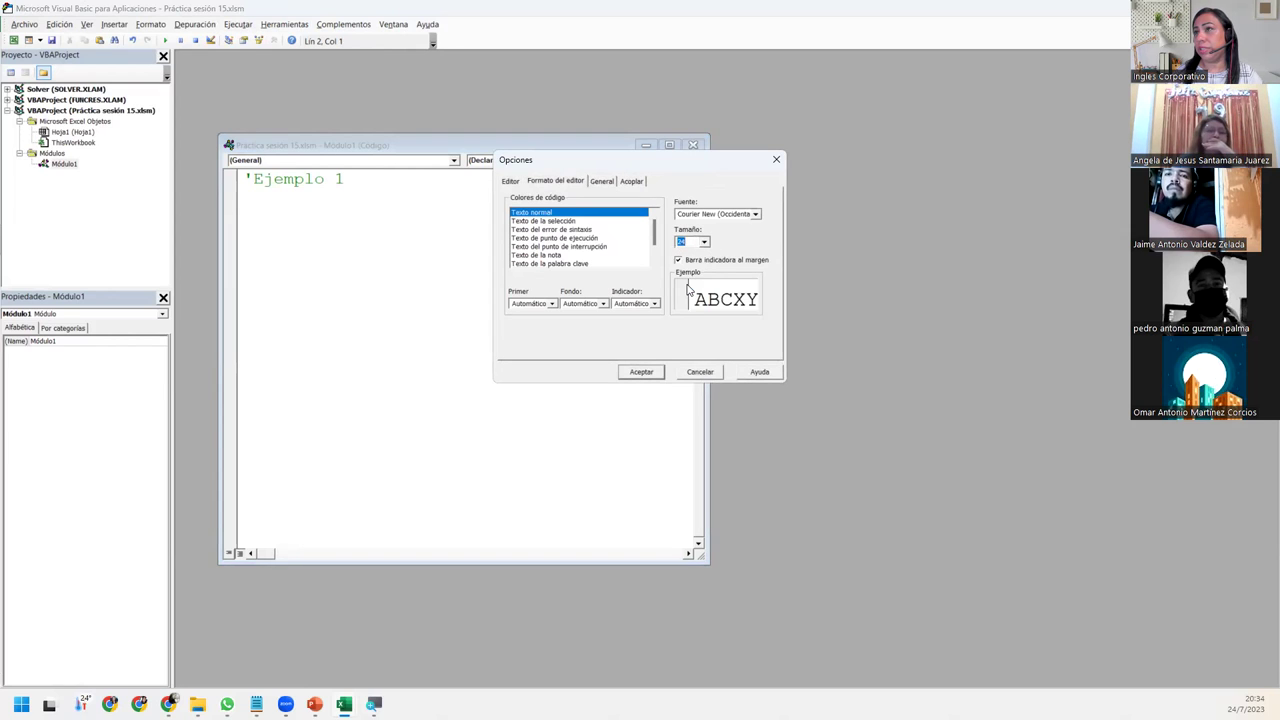
click(642, 372)
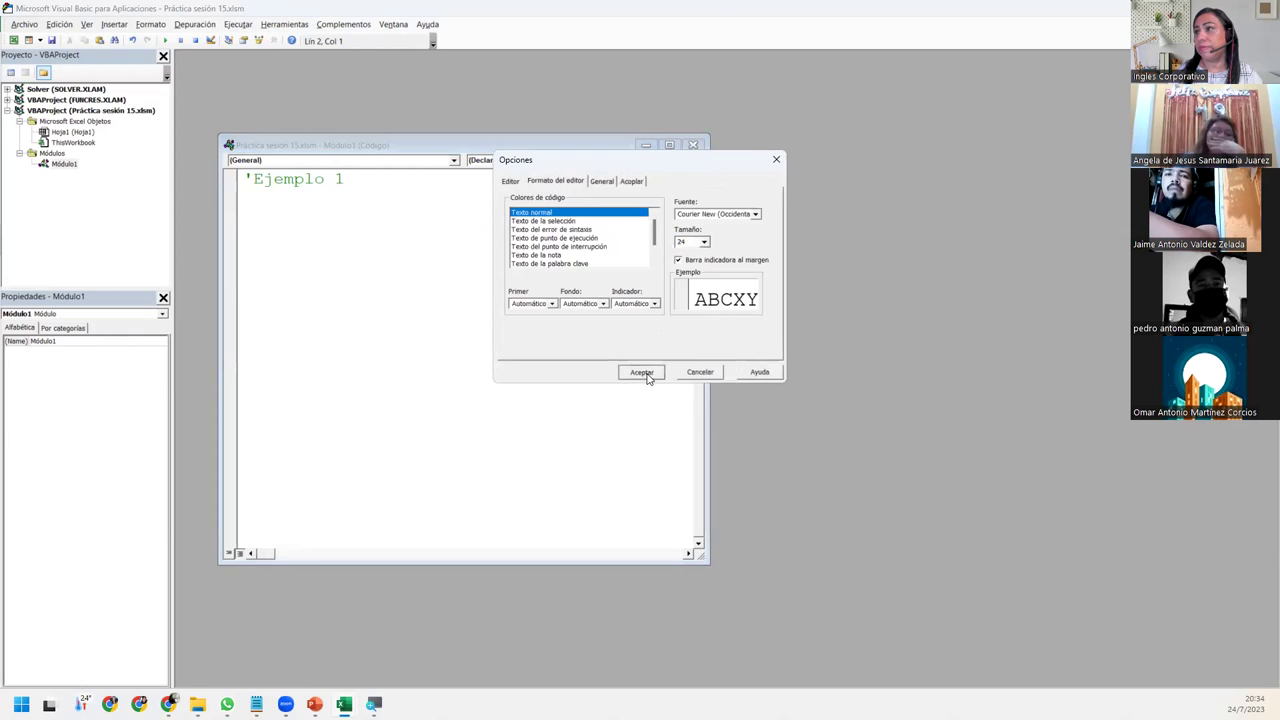
click(270, 205)
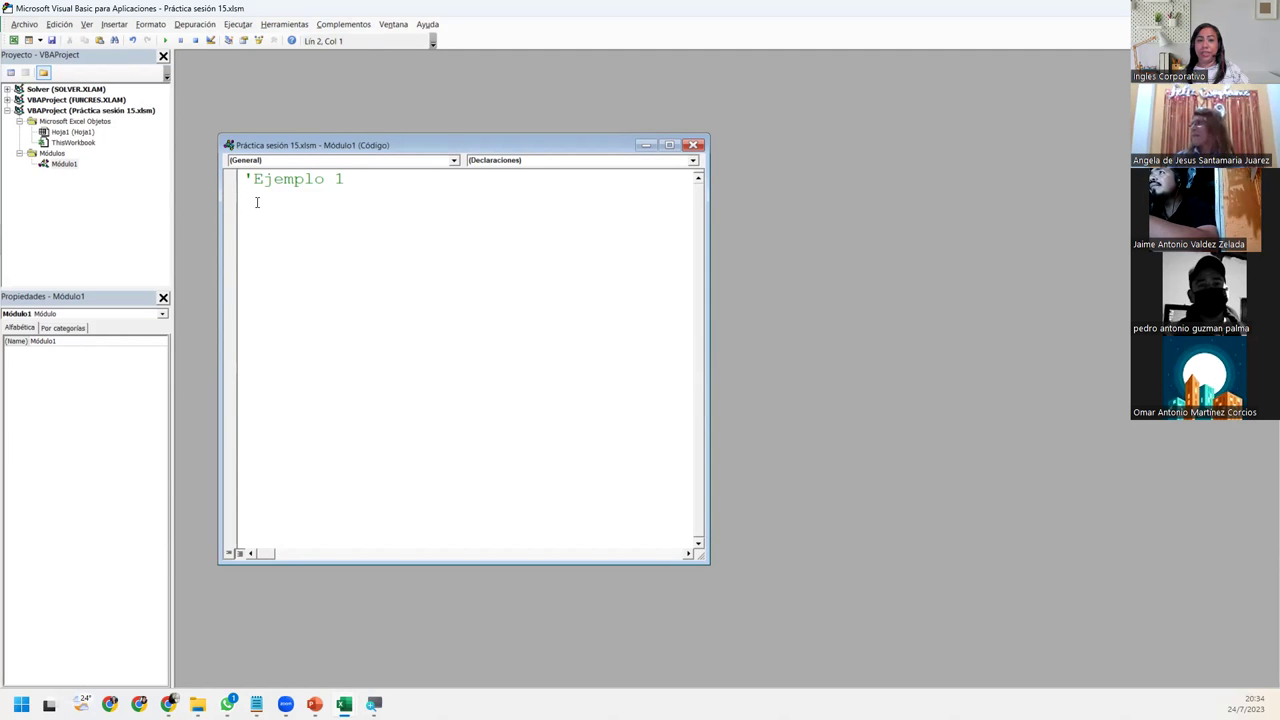
text(Sub)
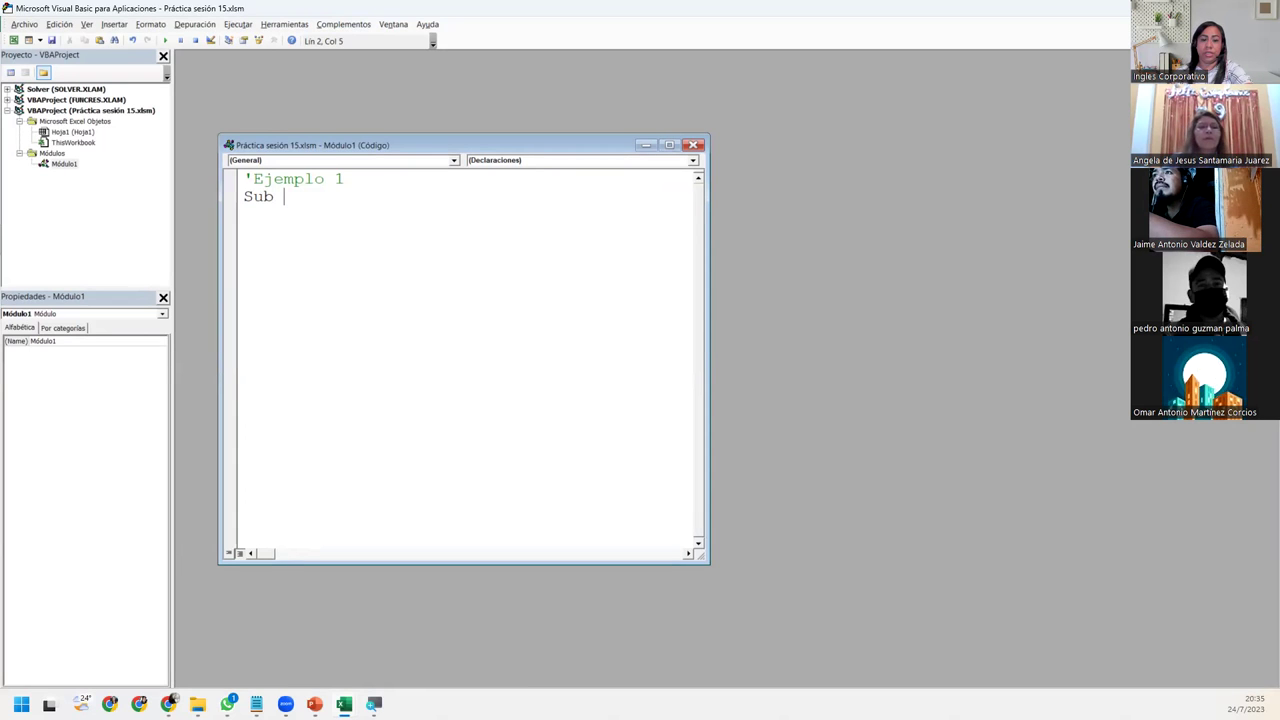
- Complete the header as Sub MiPrimerMensaje() so End Sub is added
text(M)
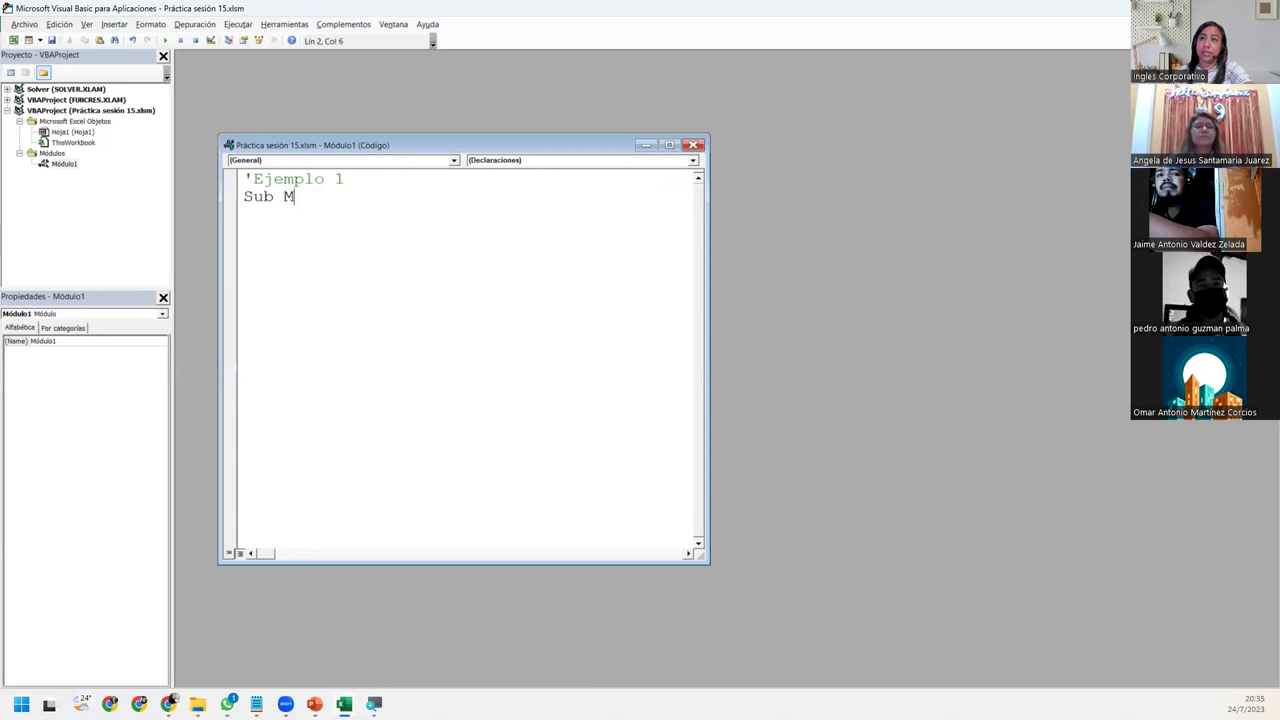
text(iPrimerMensaje)
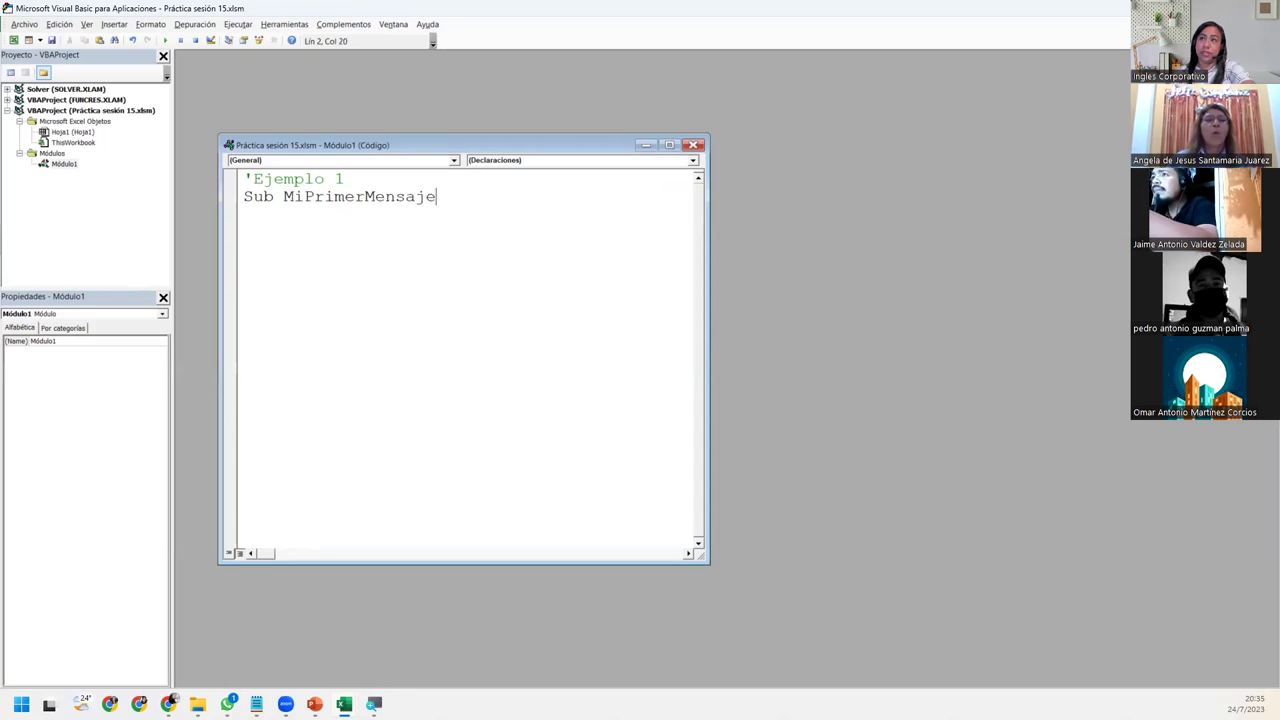
text(())
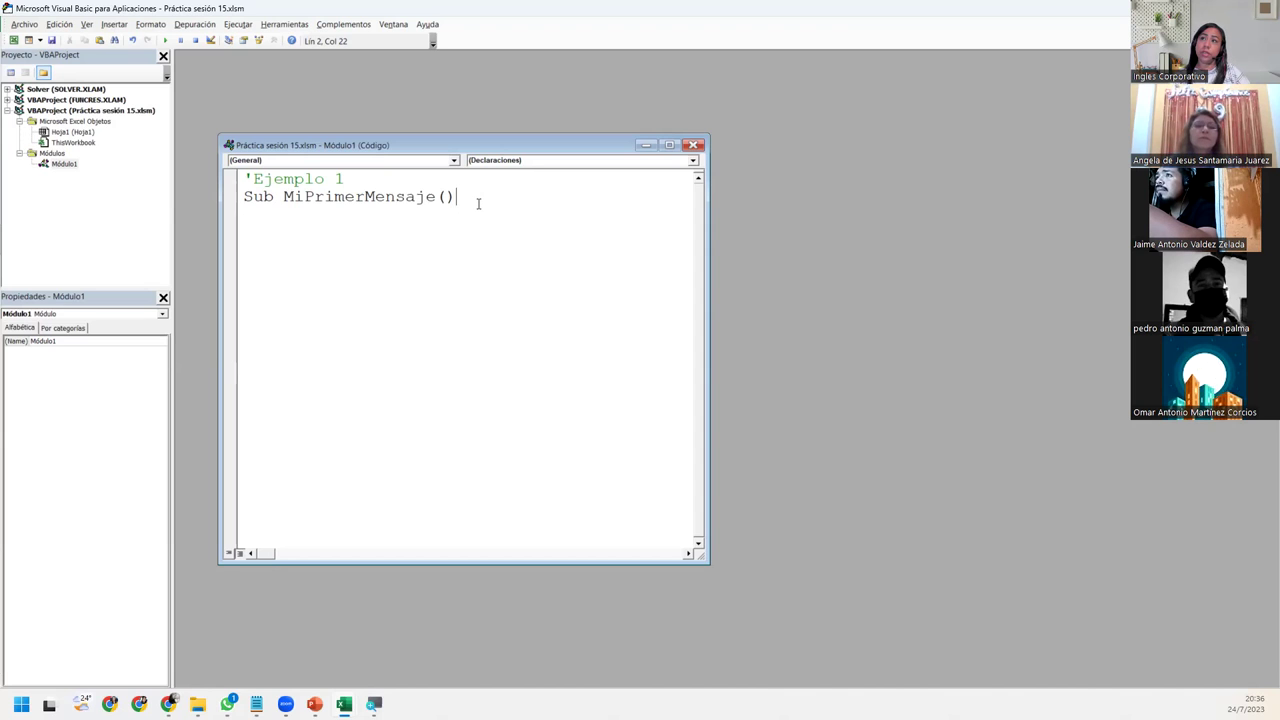
key(Return)
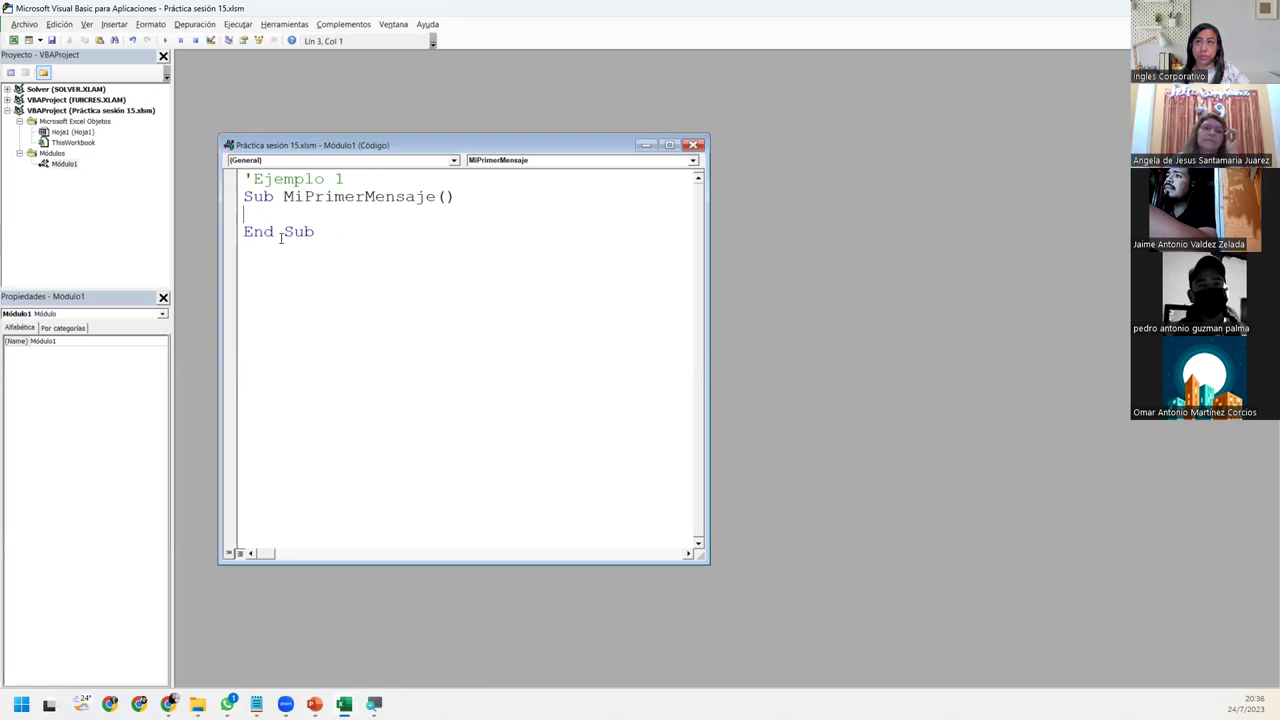
drag(243, 196, 322, 232)
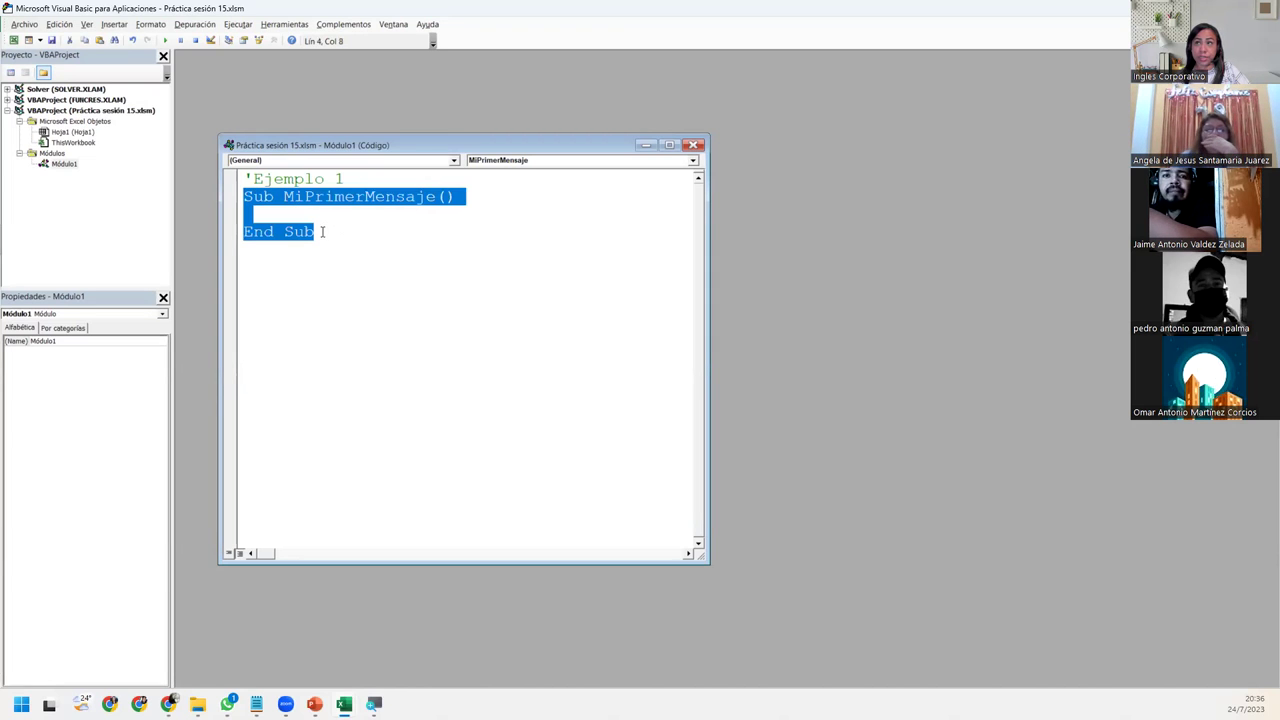
click(289, 213)
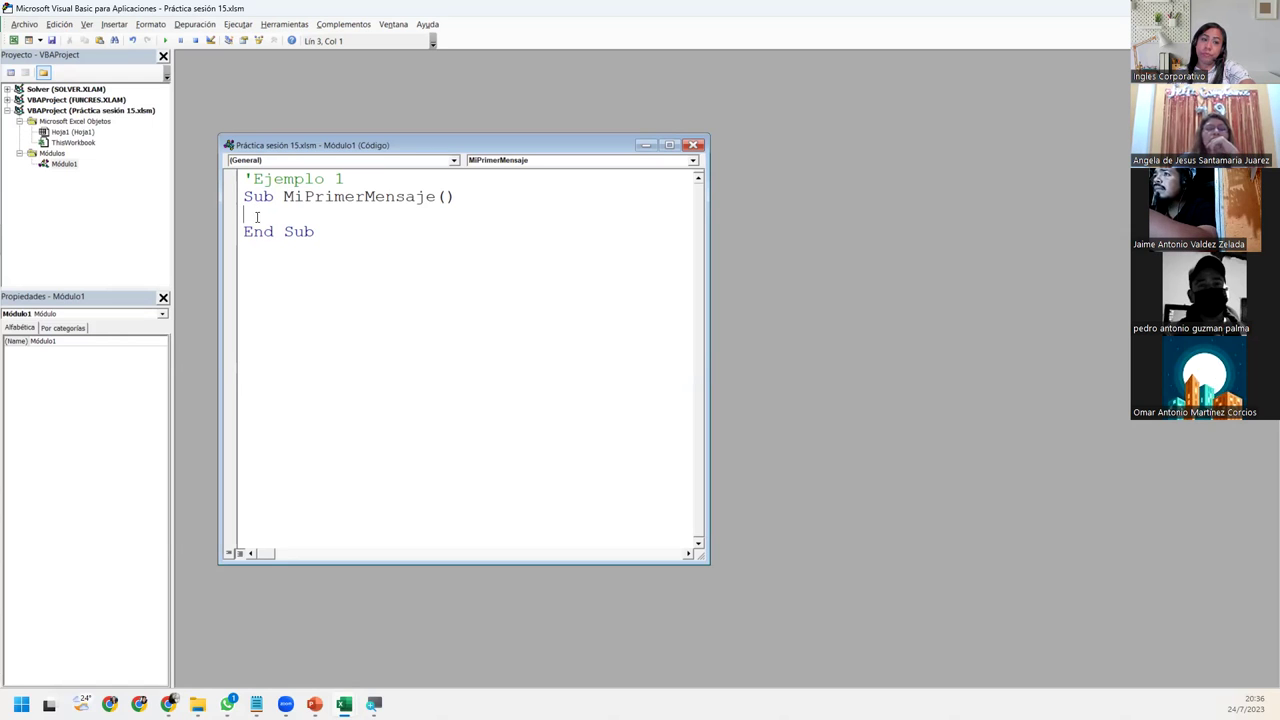
- Add the indented body line MsgBox "¡Hola mundo!" to MiPrimerMensaje, correcting typos
text(MsgBOc)
key(BackSpace)
text(x  )
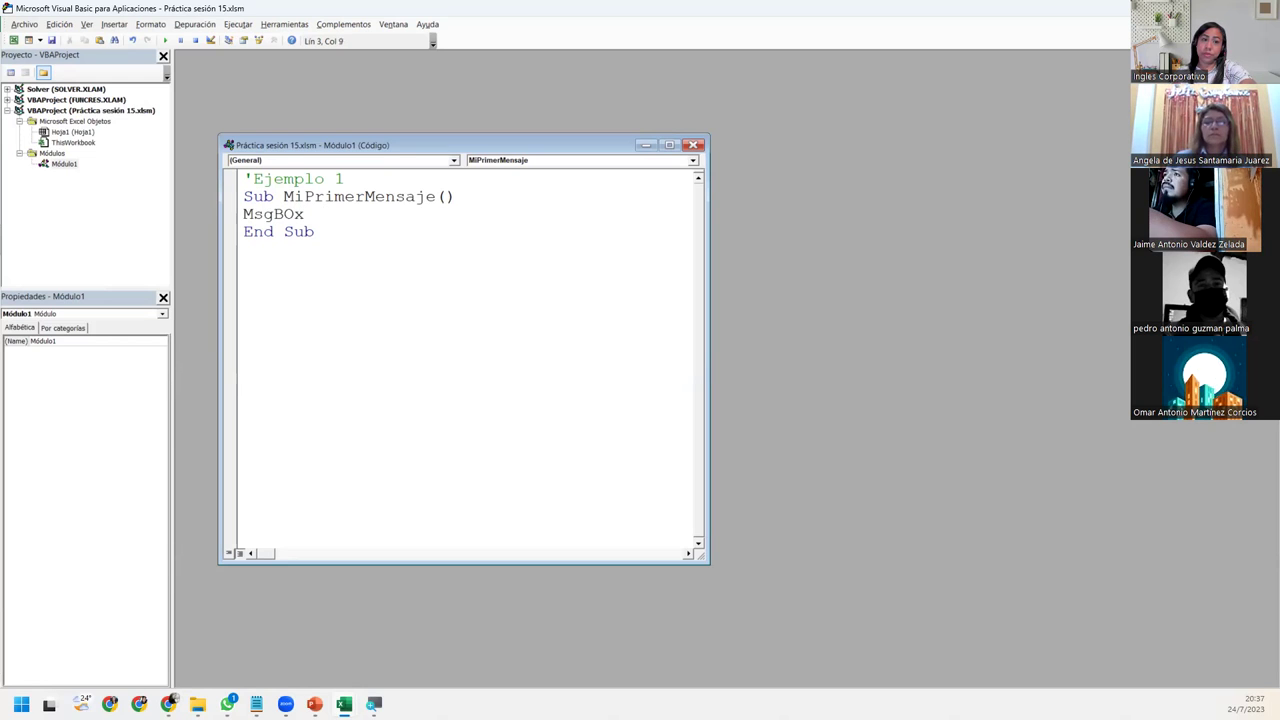
text("¿)
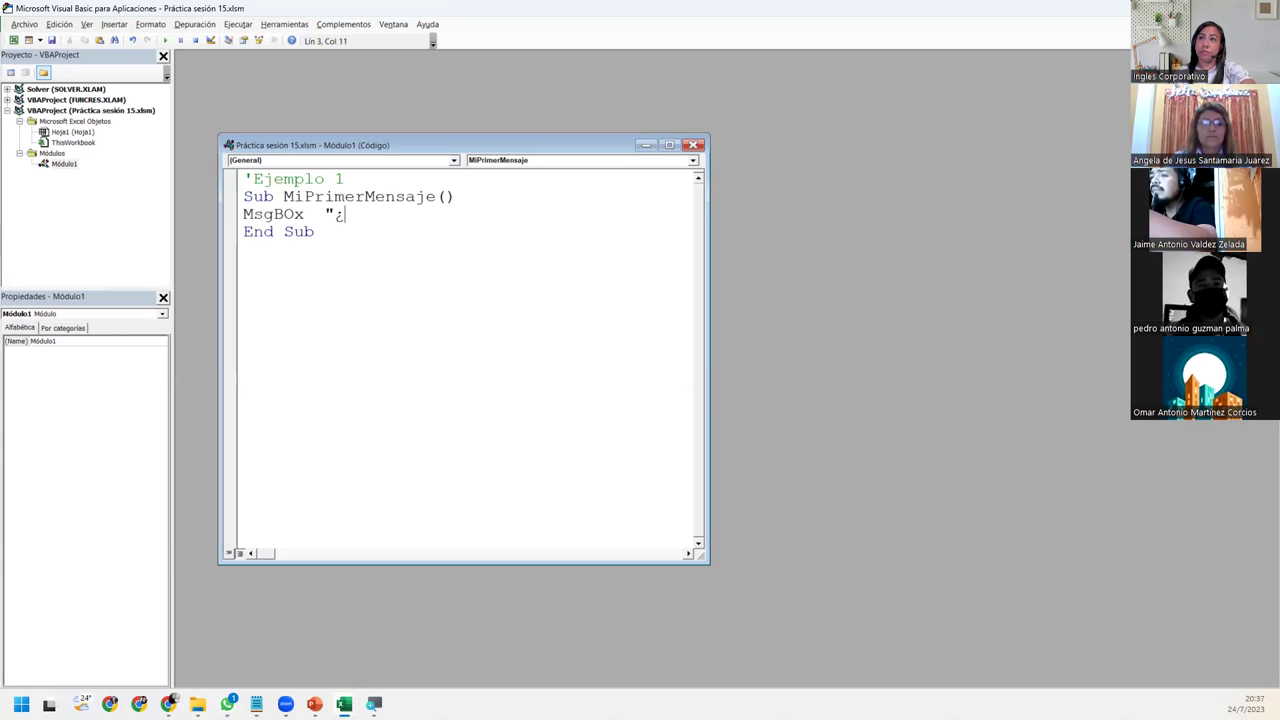
key(BackSpace)
text(¡Hola munfo)
key(BackSpace)
key(BackSpace)
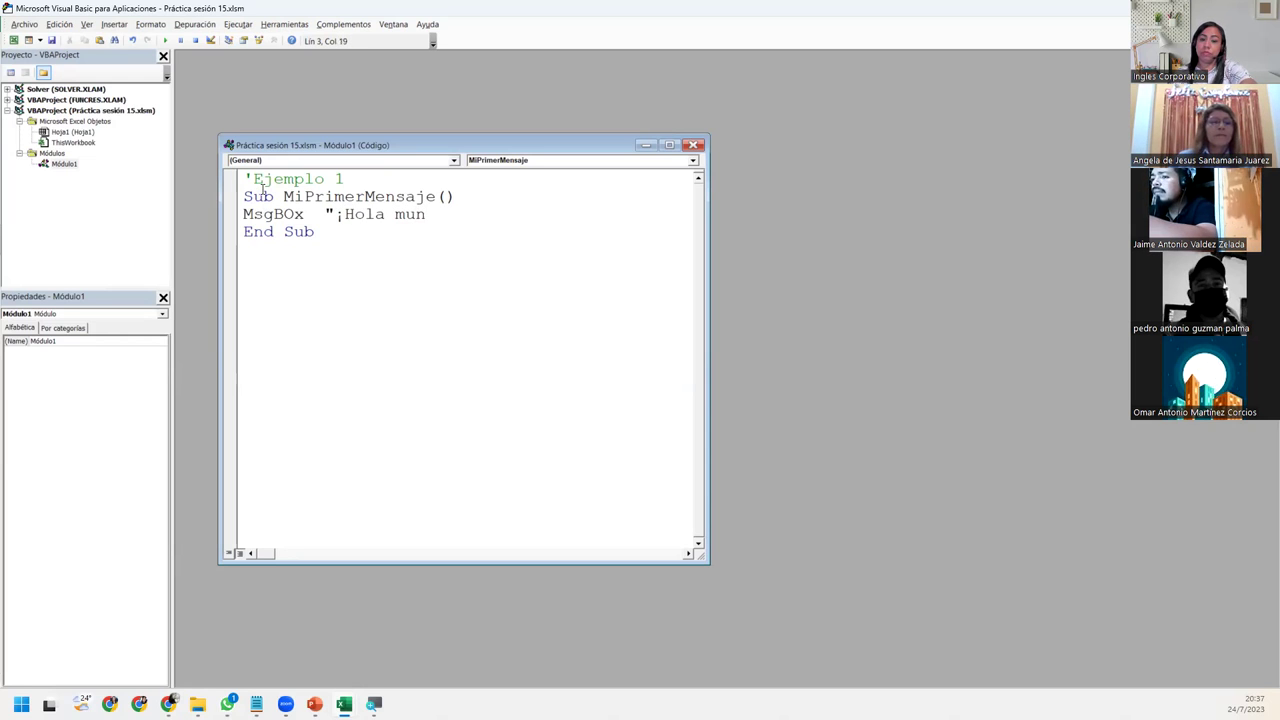
text(do!)
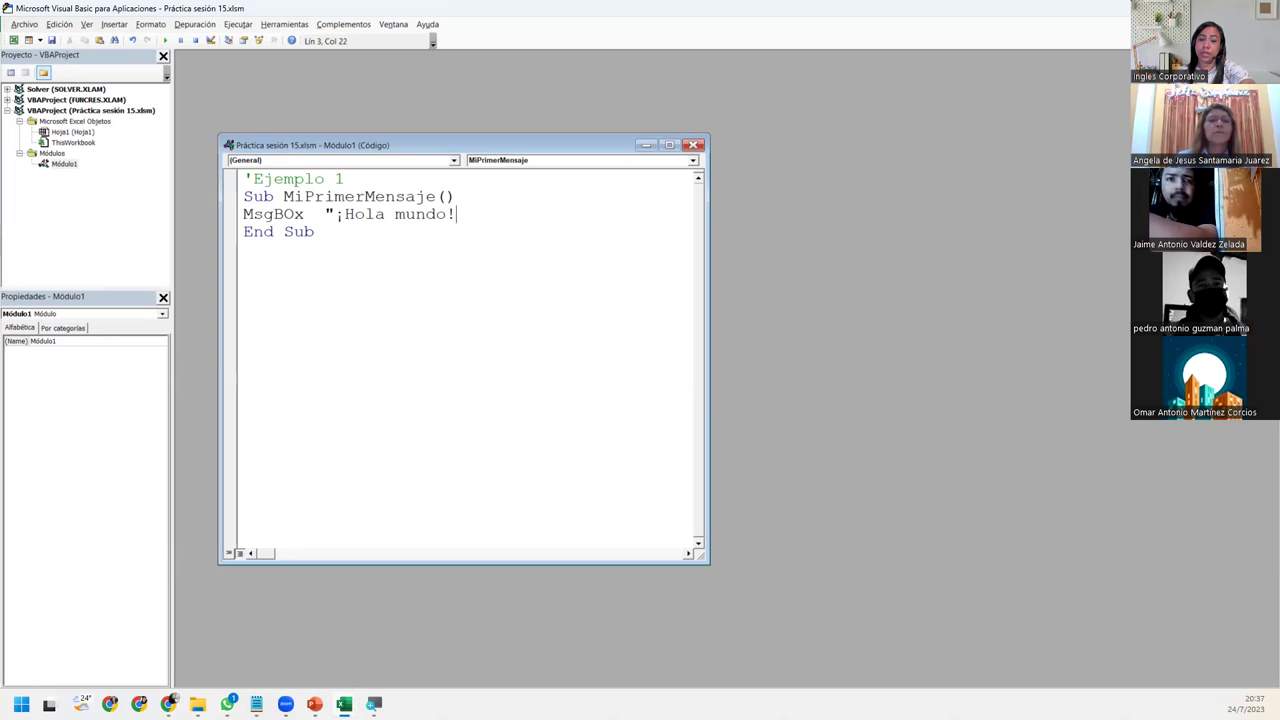
text(")
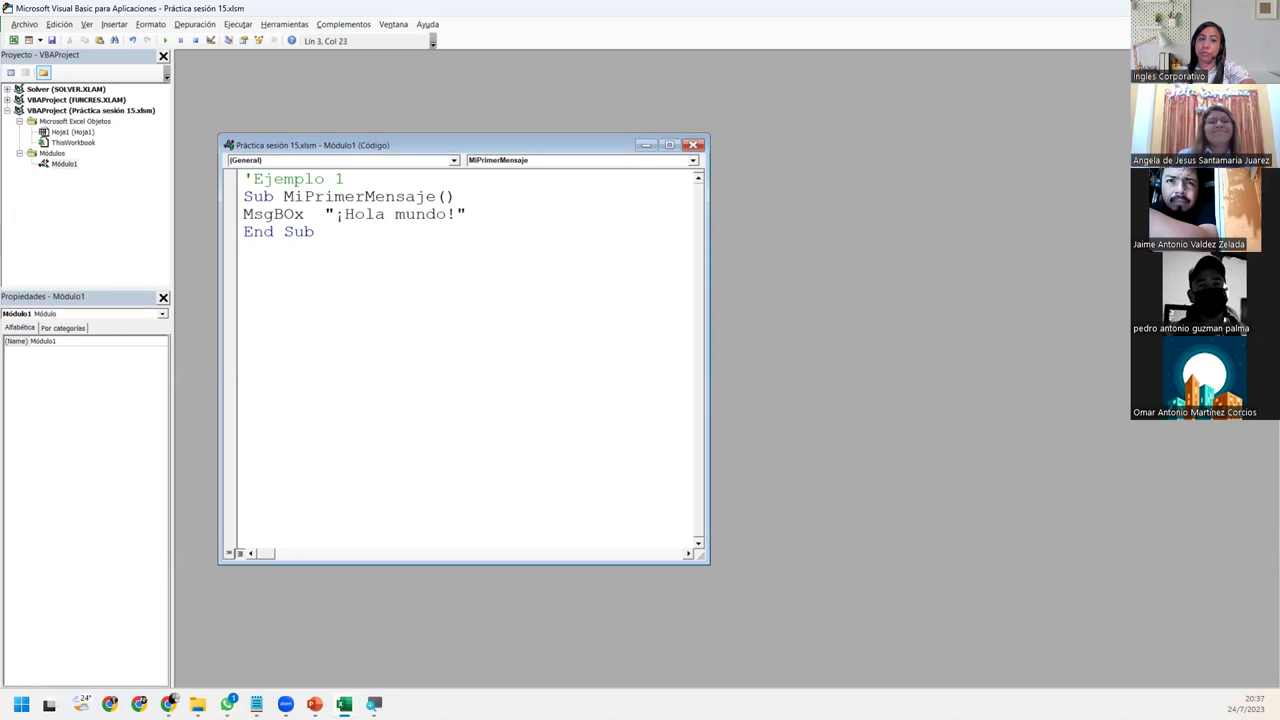
key(Return)
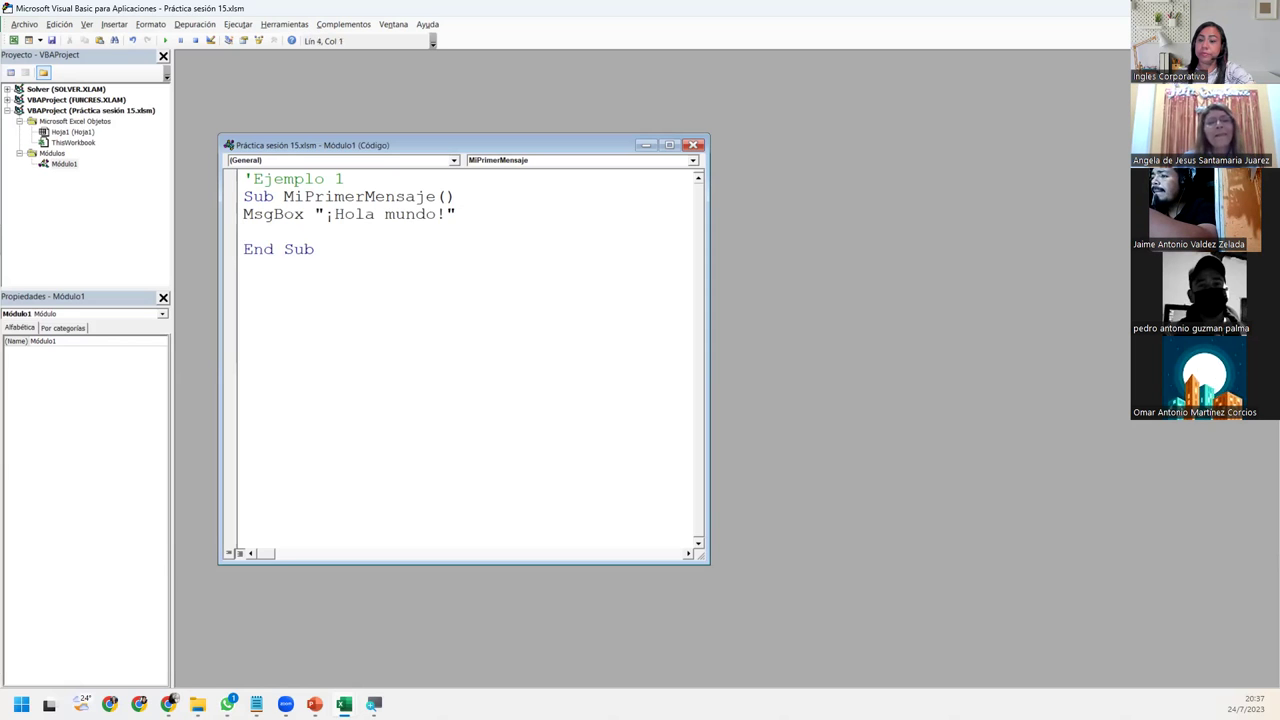
key(Delete)
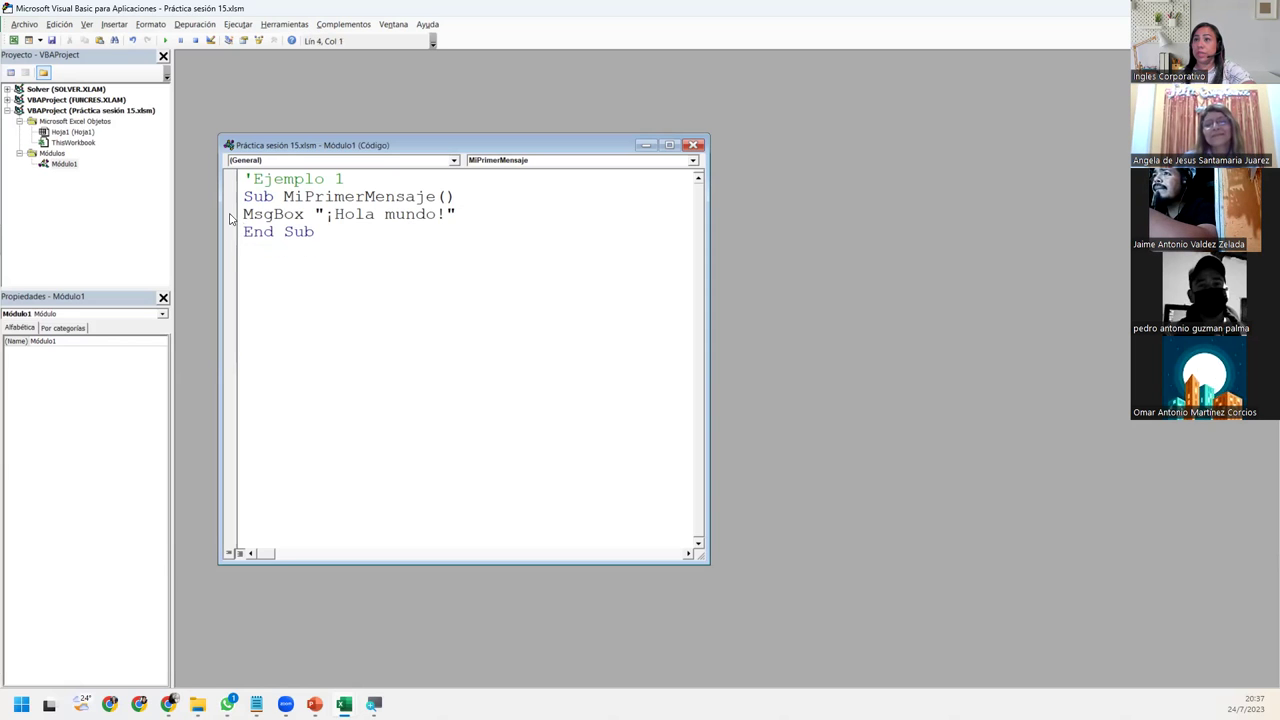
click(244, 213)
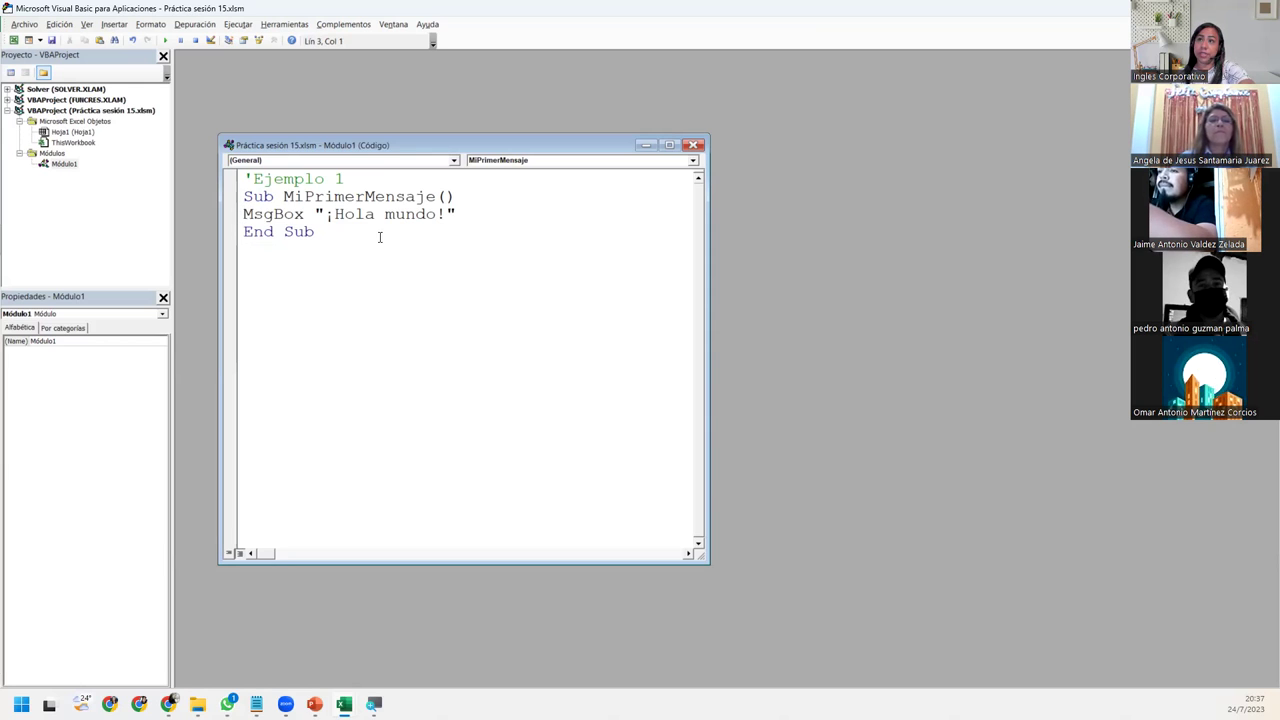
key(Tab)
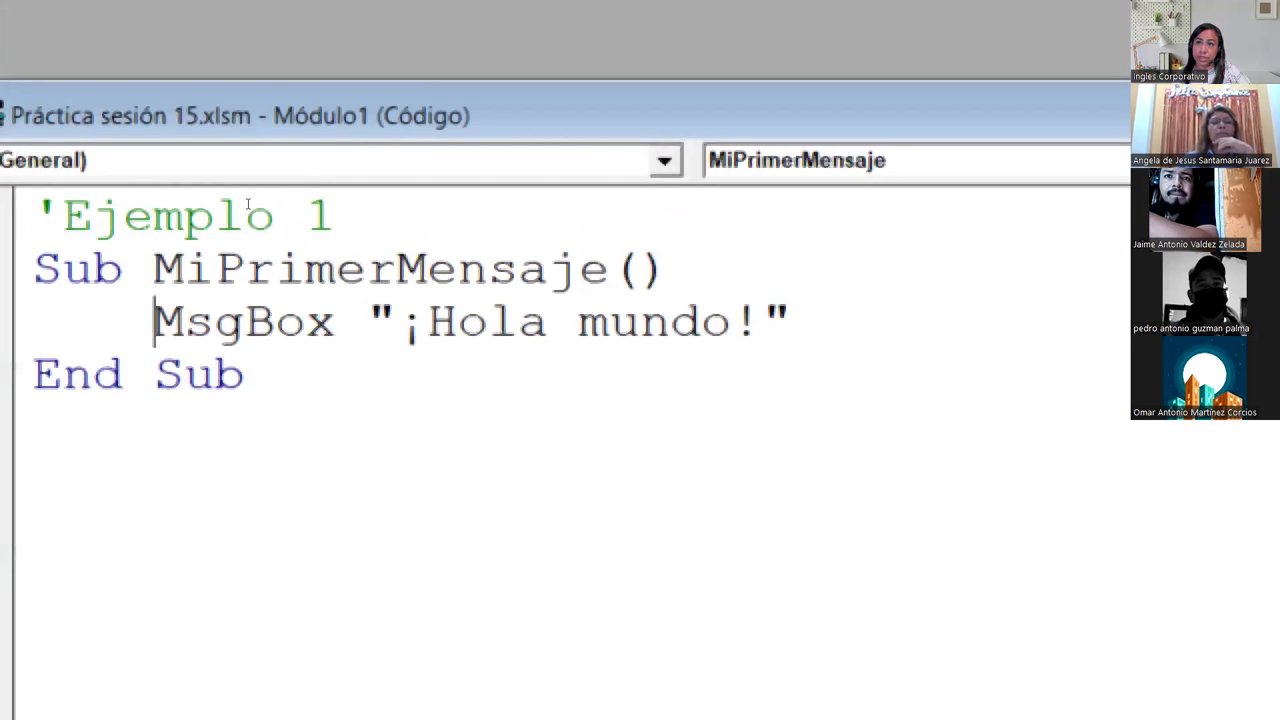
drag(242, 197, 271, 200)
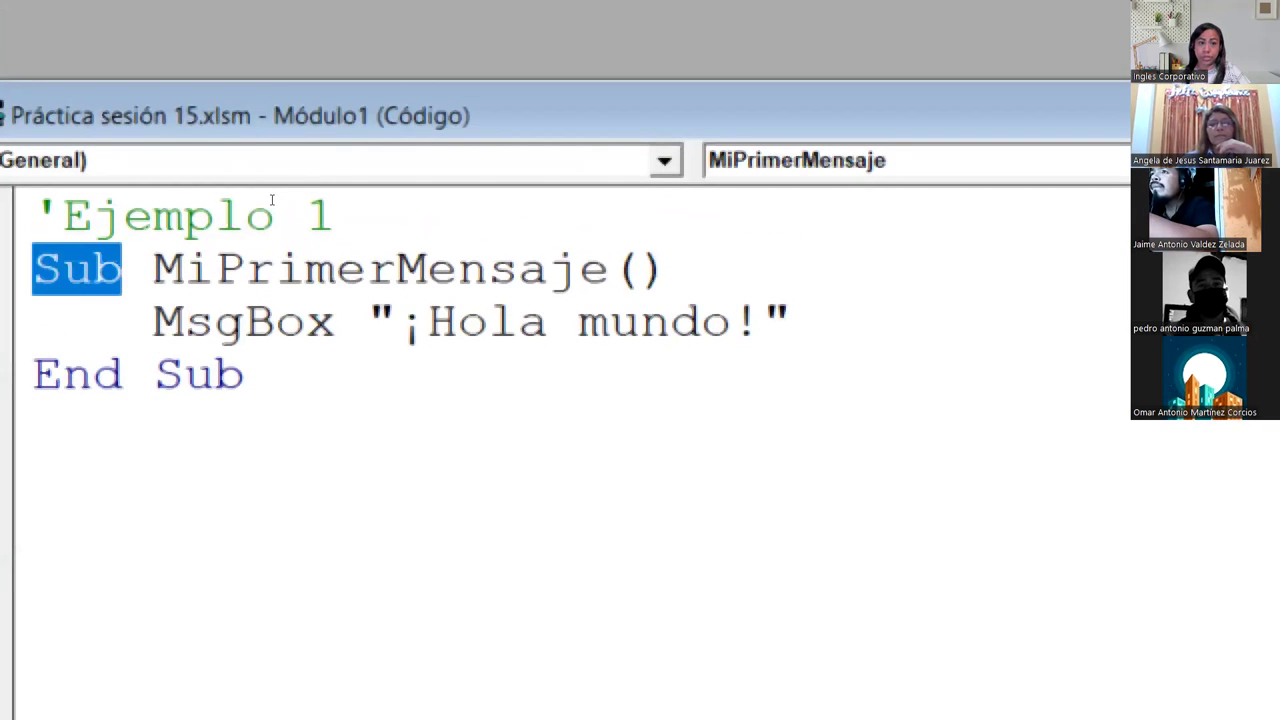
drag(283, 199, 454, 190)
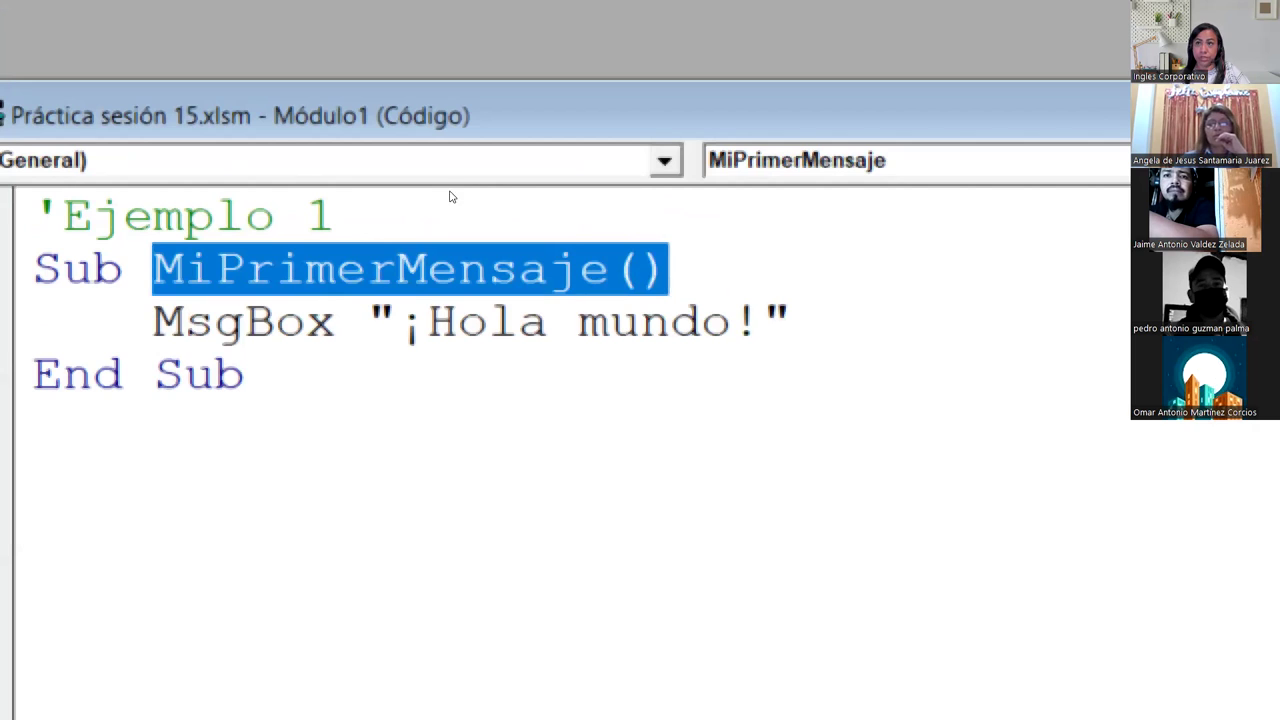
drag(155, 213, 500, 210)
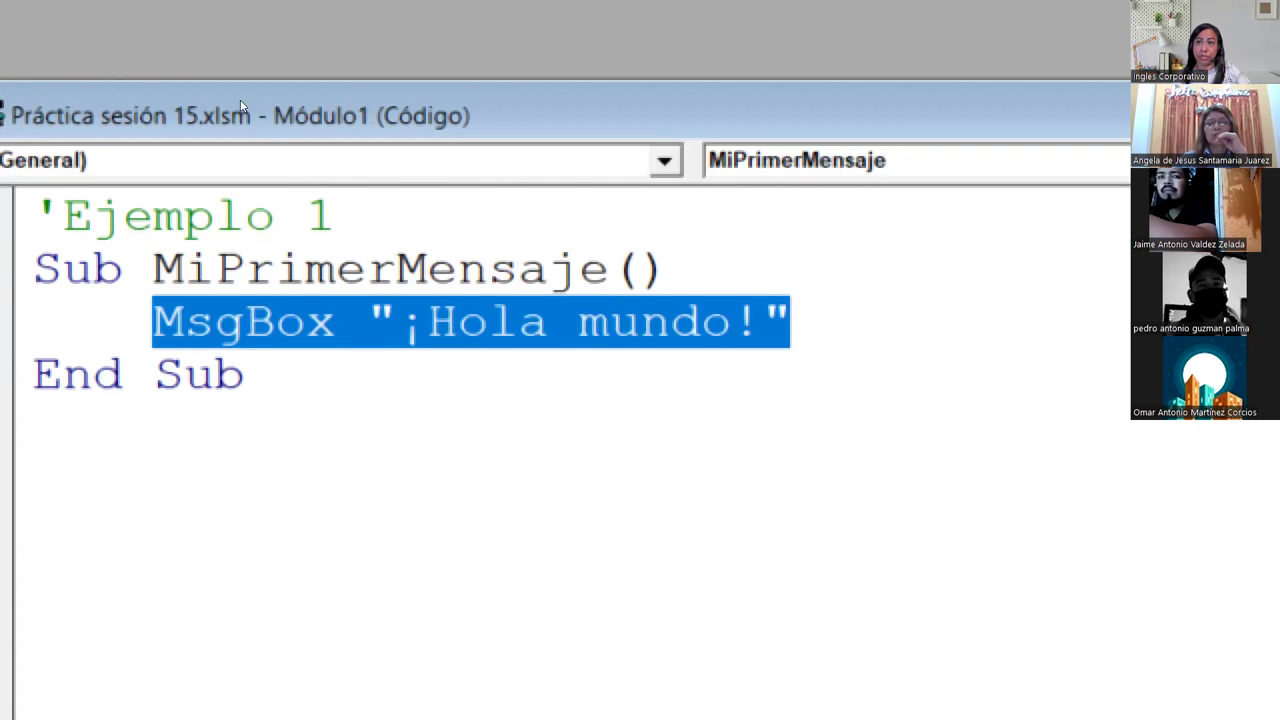
drag(243, 106, 243, 202)
click(214, 417)
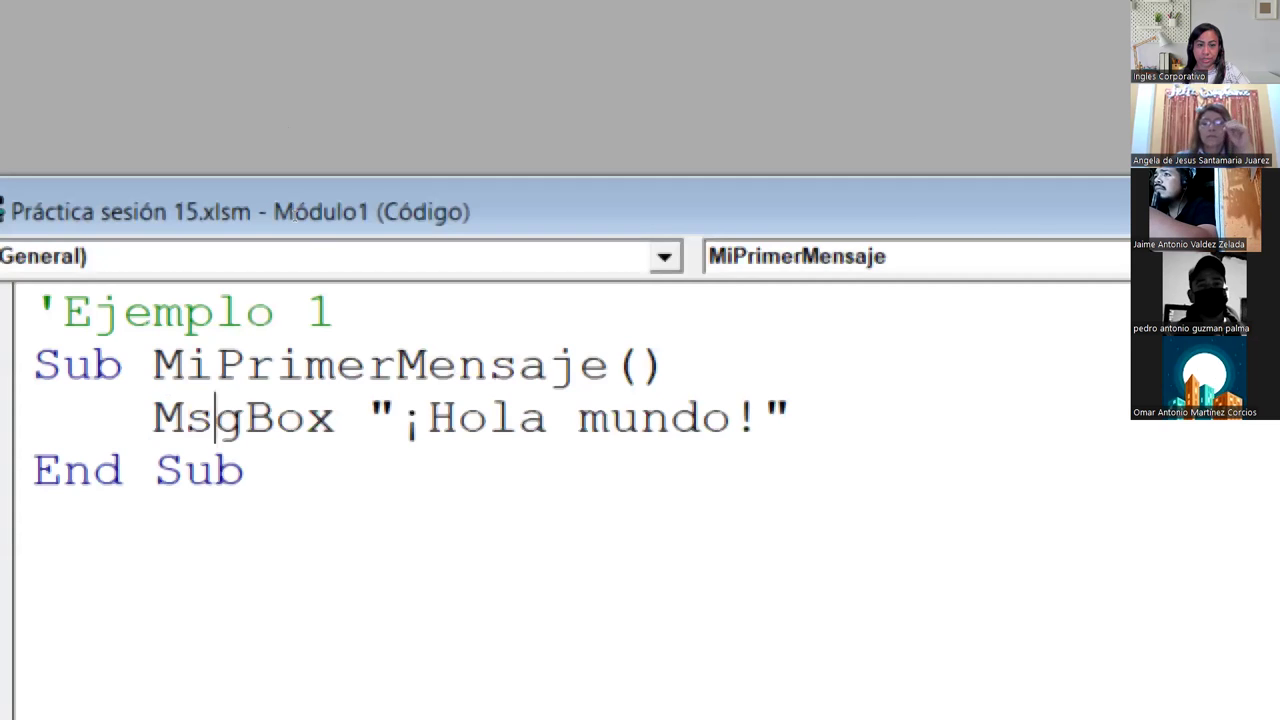
key(Right)
key(Right)
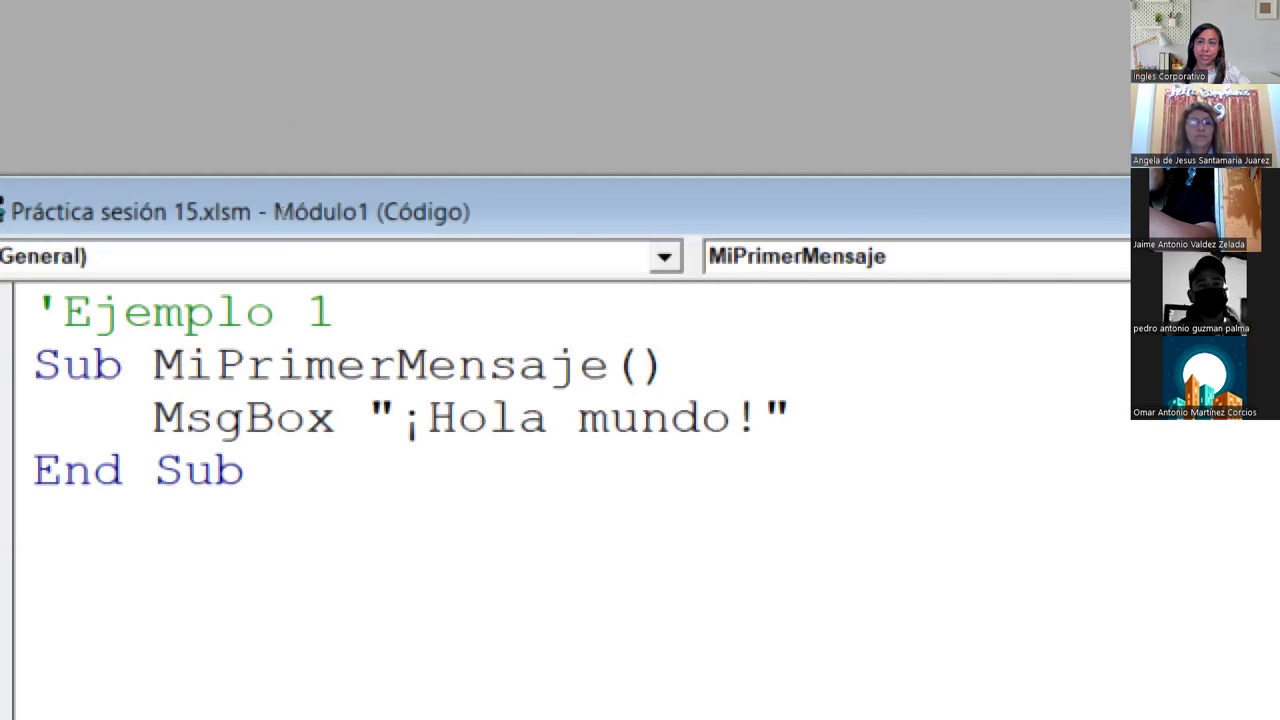
key(Home)
key(shift+Right)
key(shift+Right)
key(shift+Right)
key(shift+Right)
key(shift+Right)
key(shift+Right)
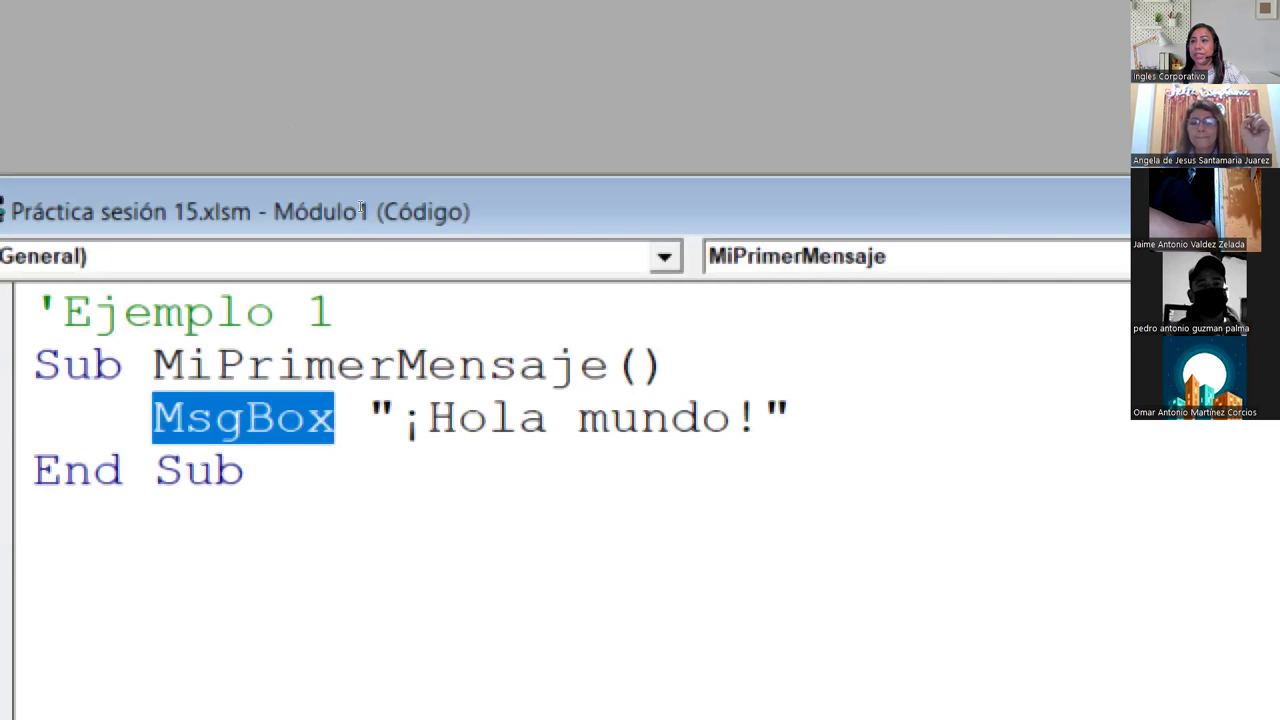
key(Right)
key(Right)
key(shift+Right)
key(shift+Right)
key(shift+Right)
key(shift+Right)
key(shift+Right)
key(shift+Right)
key(shift+Right)
key(shift+Right)
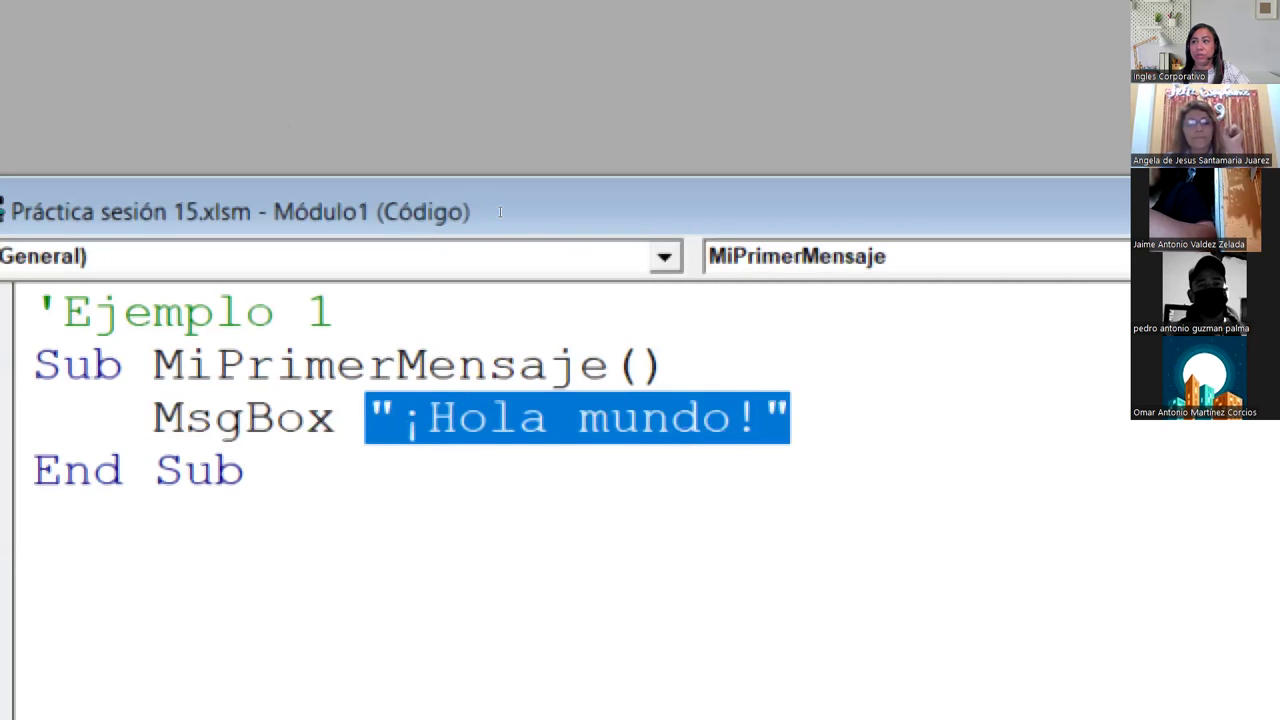
key(Left)
key(shift+Left)
key(shift+Left)
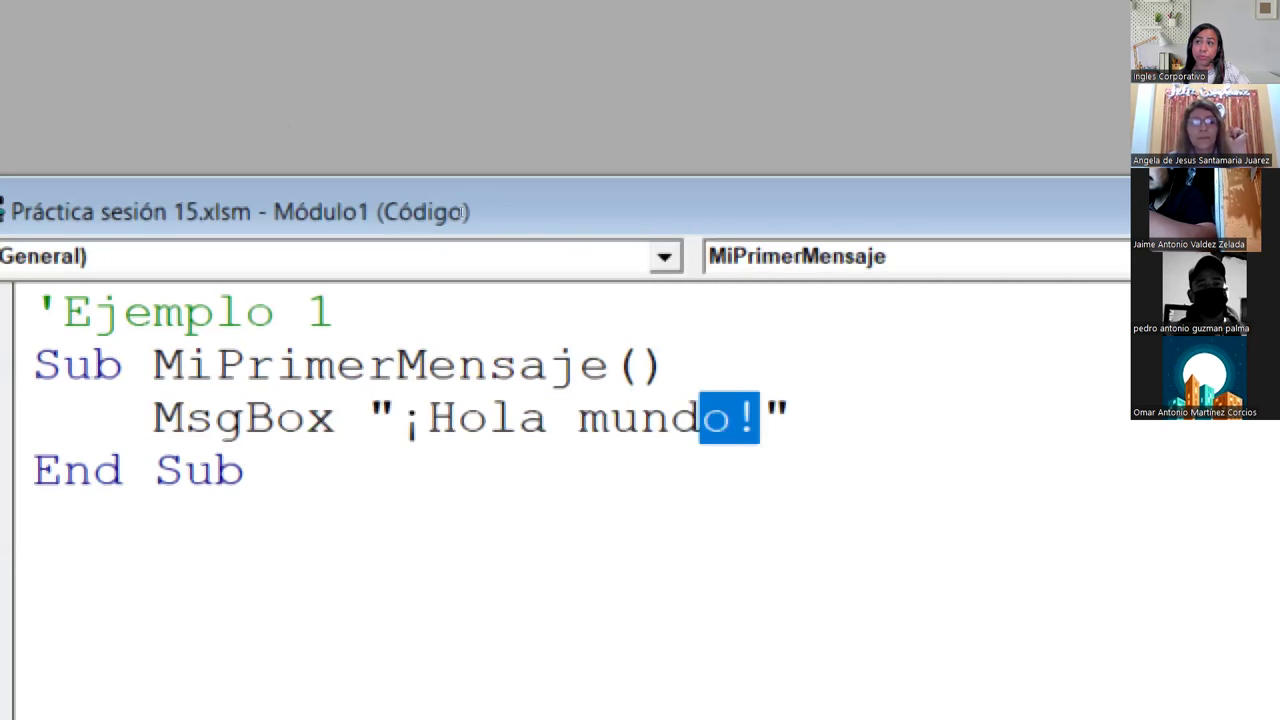
key(shift+Left)
key(shift+Left)
key(shift+Left)
key(shift+Left)
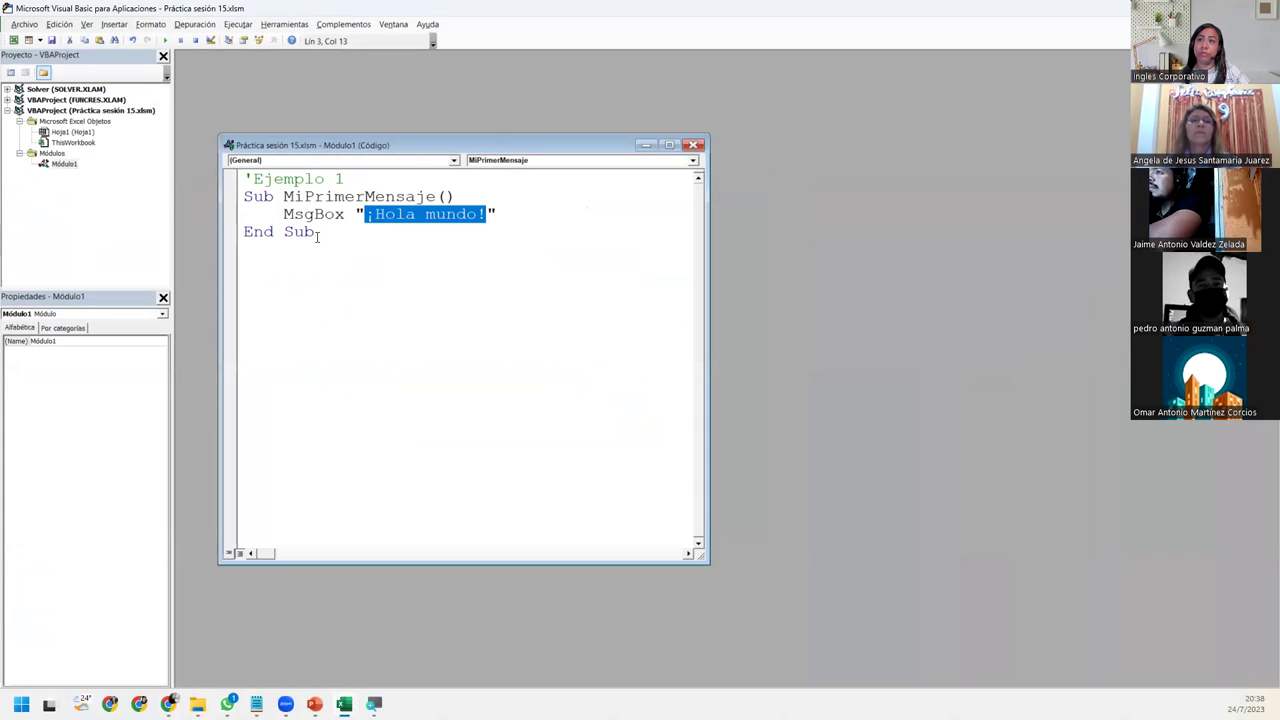
click(318, 234)
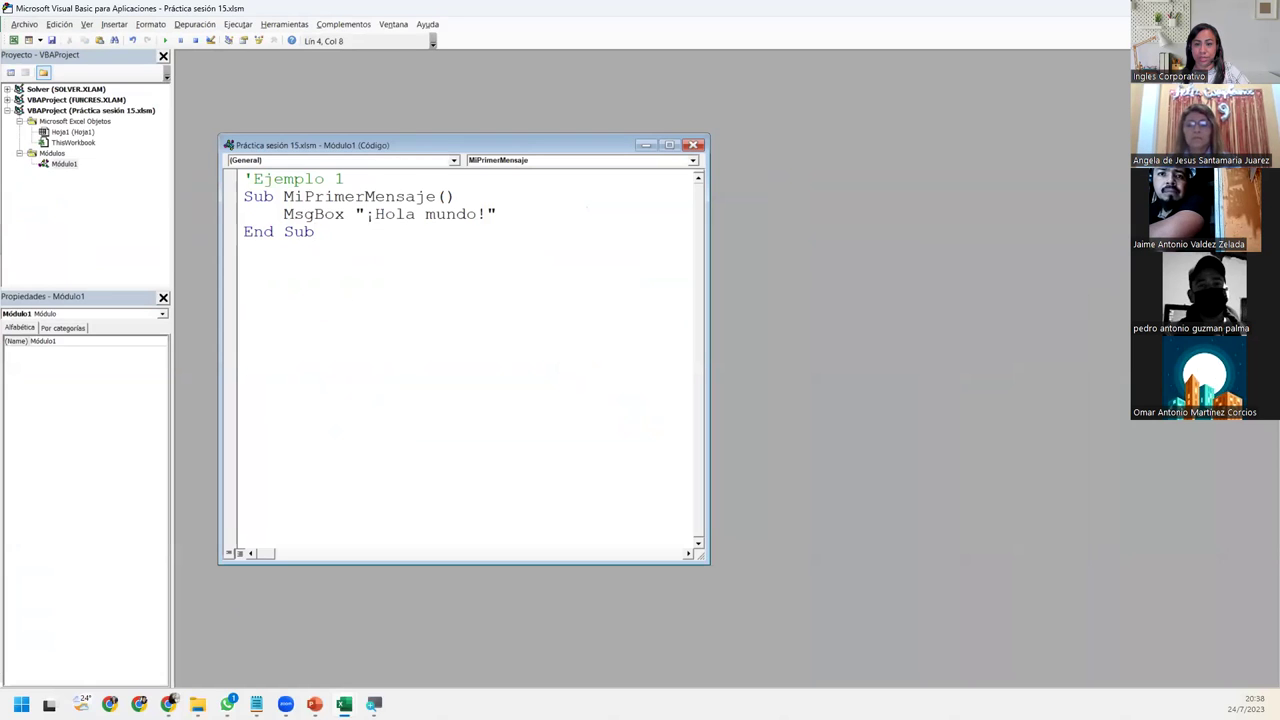
key(F5)
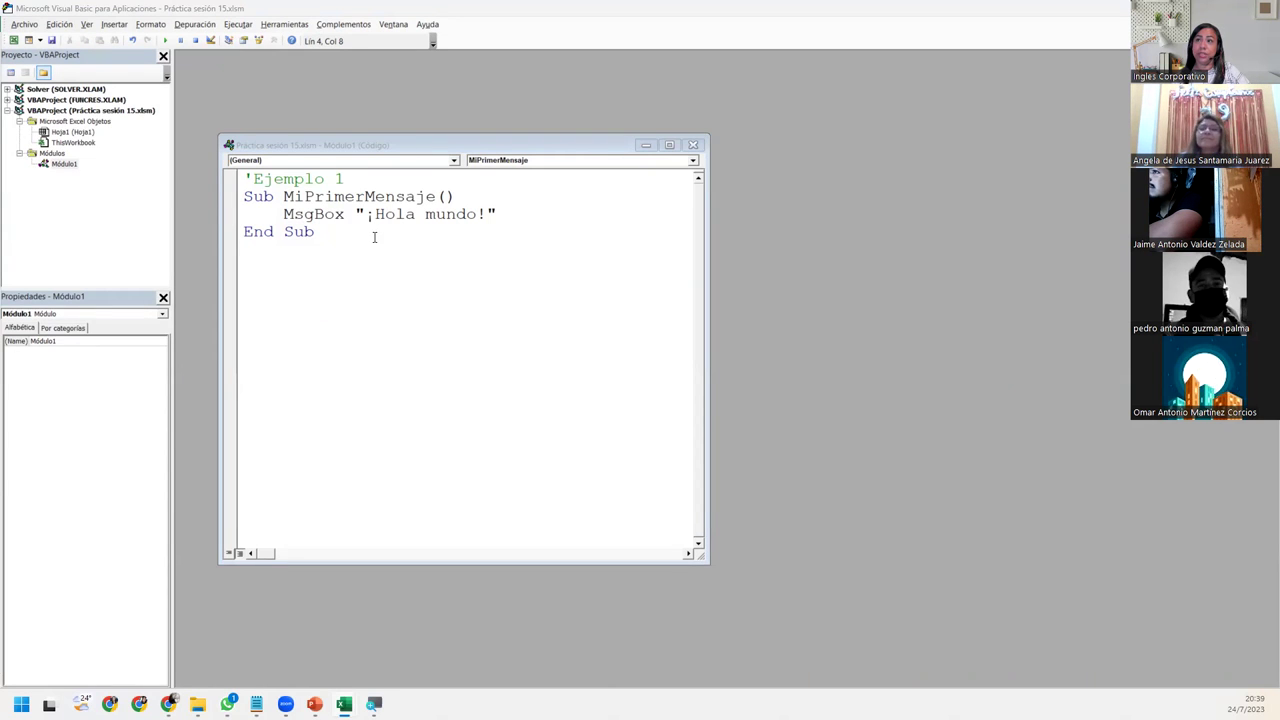
click(51, 41)
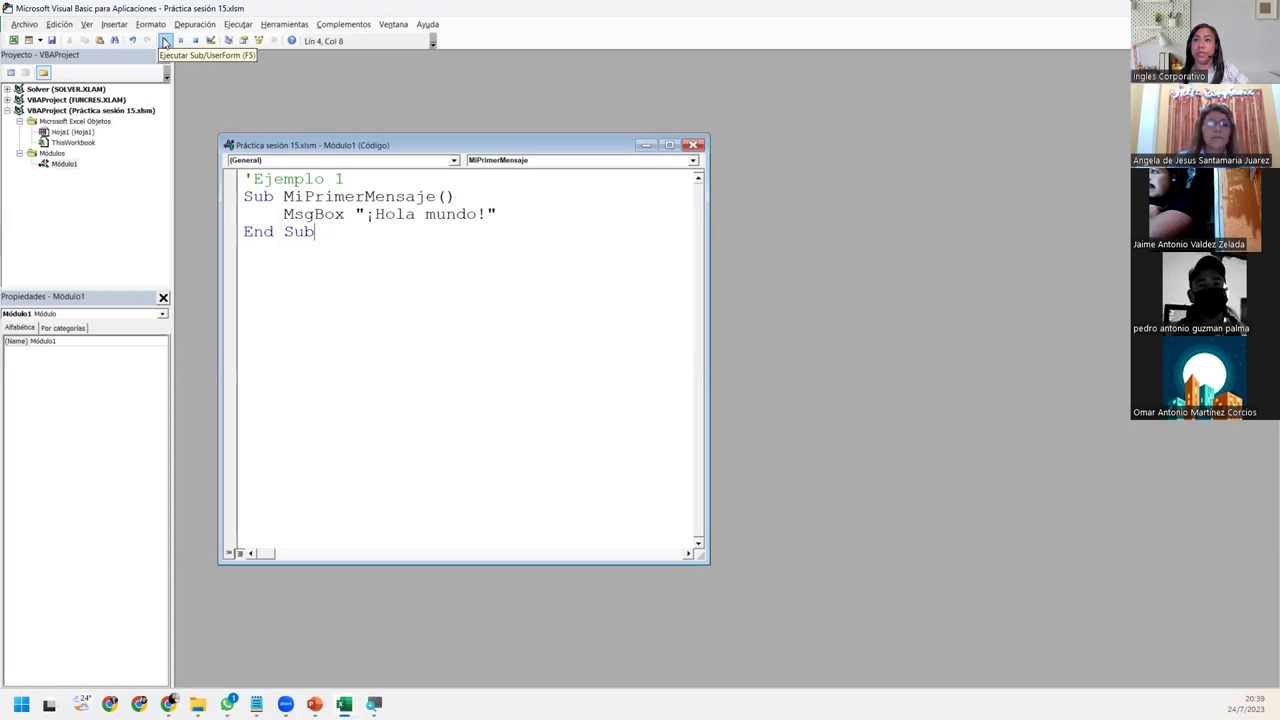
click(166, 41)
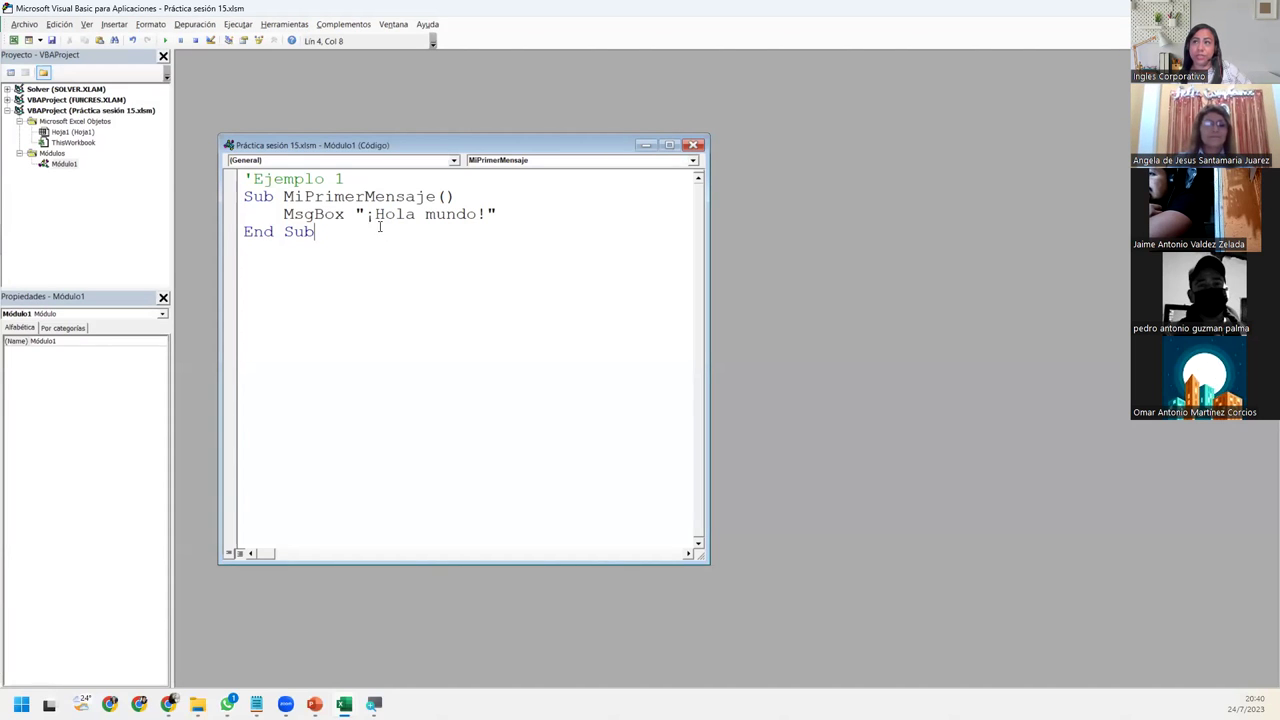
double_click(370, 214)
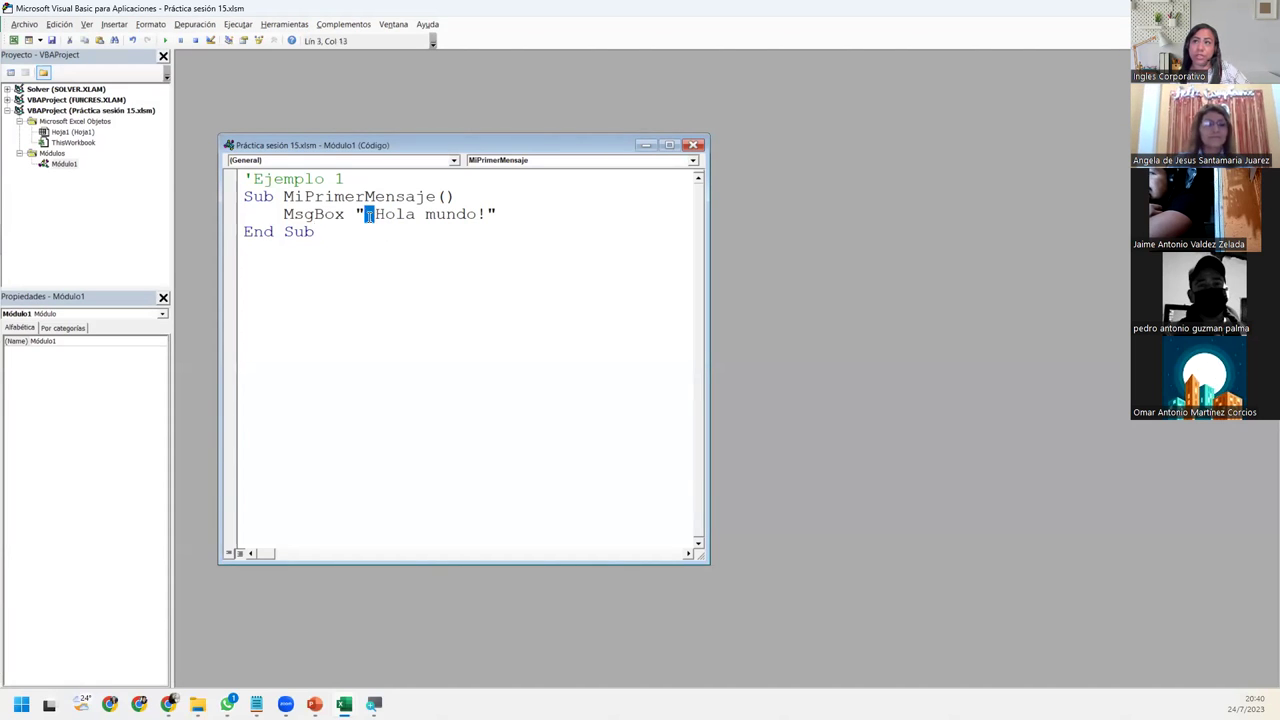
click(513, 208)
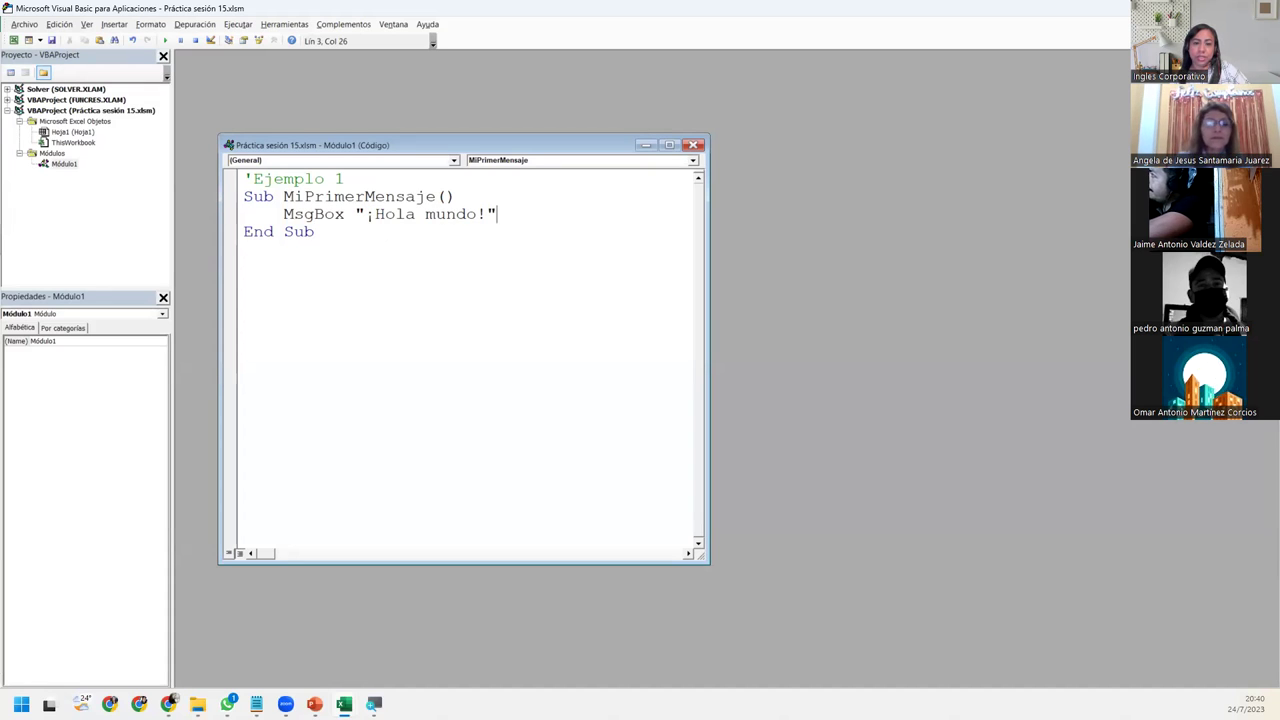
key(F5)
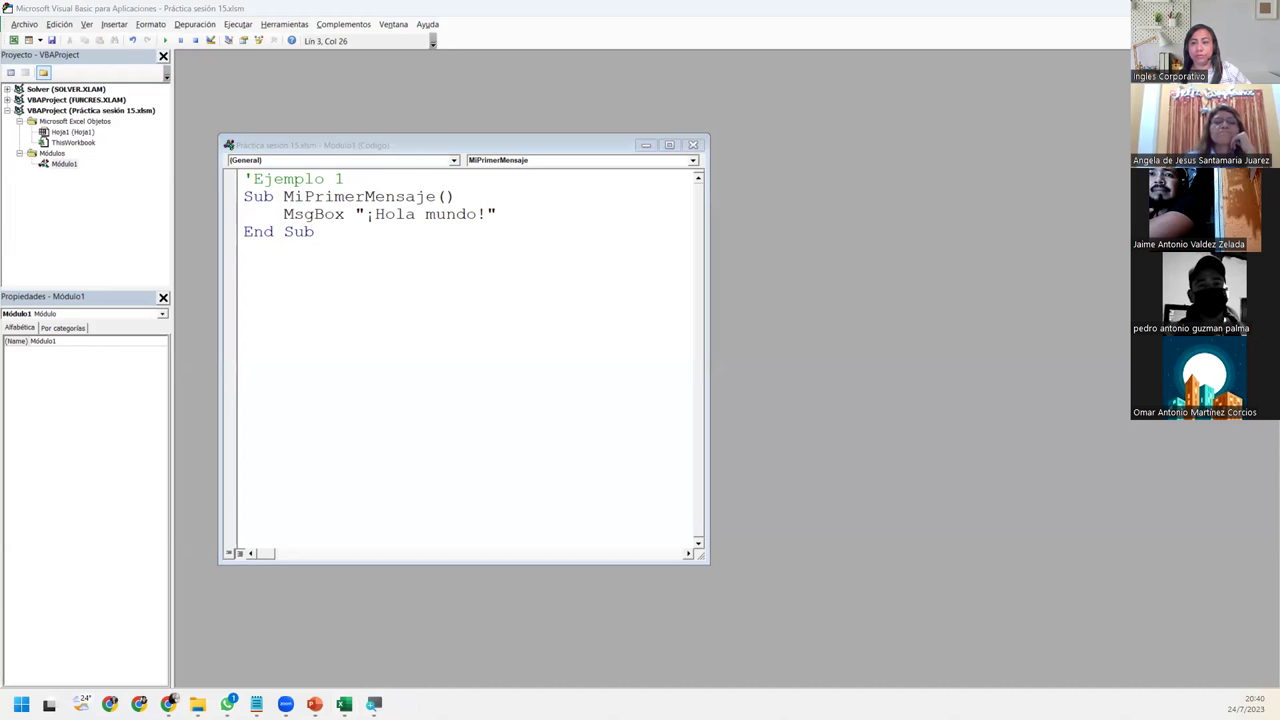
click(373, 304)
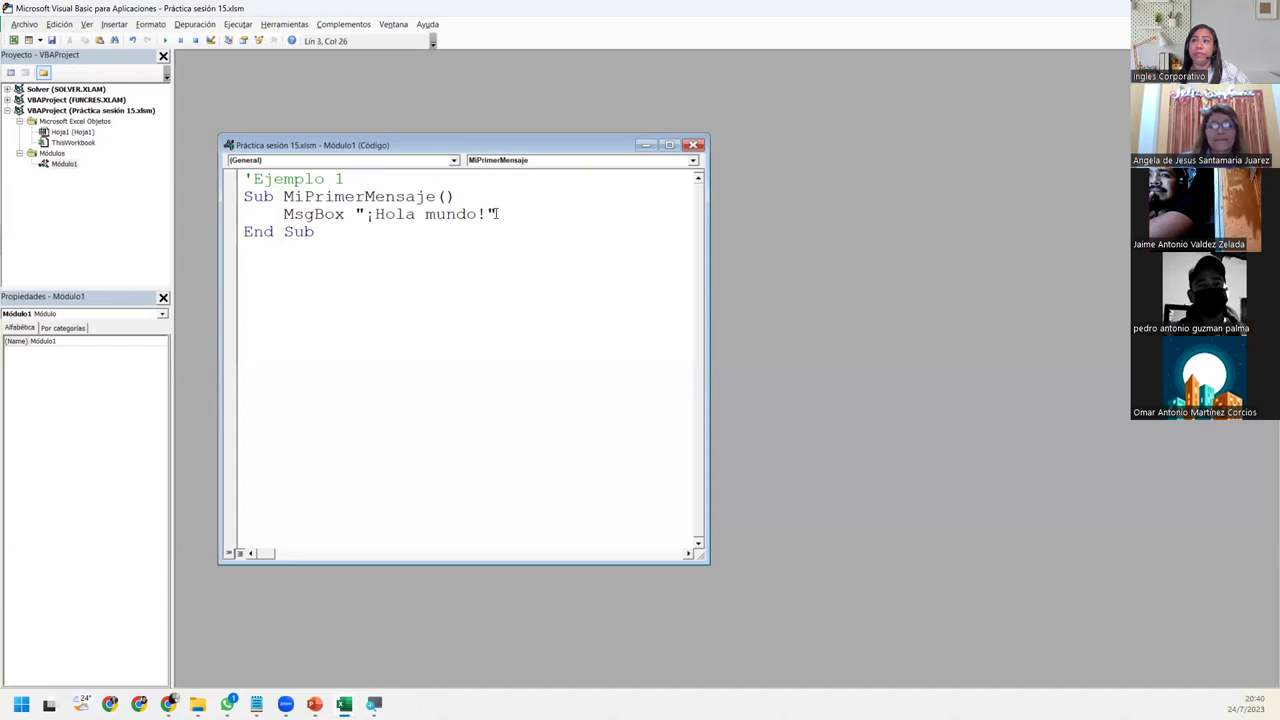
drag(495, 214, 358, 214)
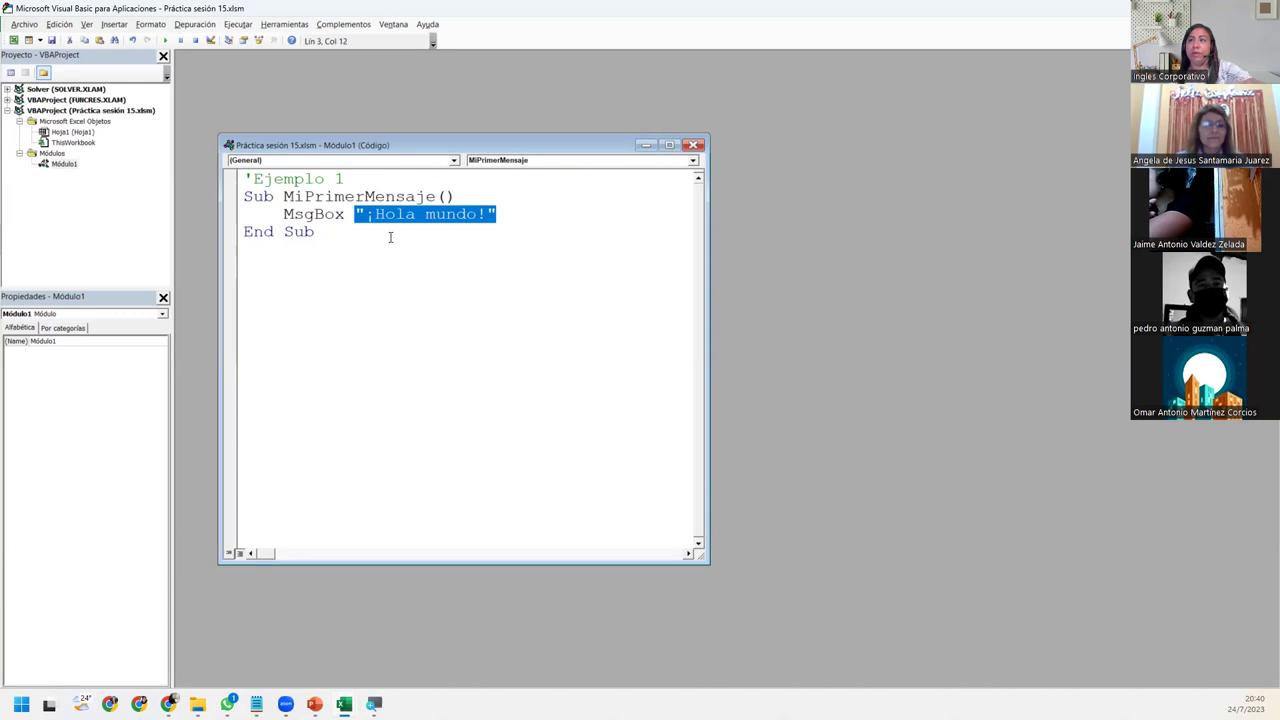
mouse_move(227, 703)
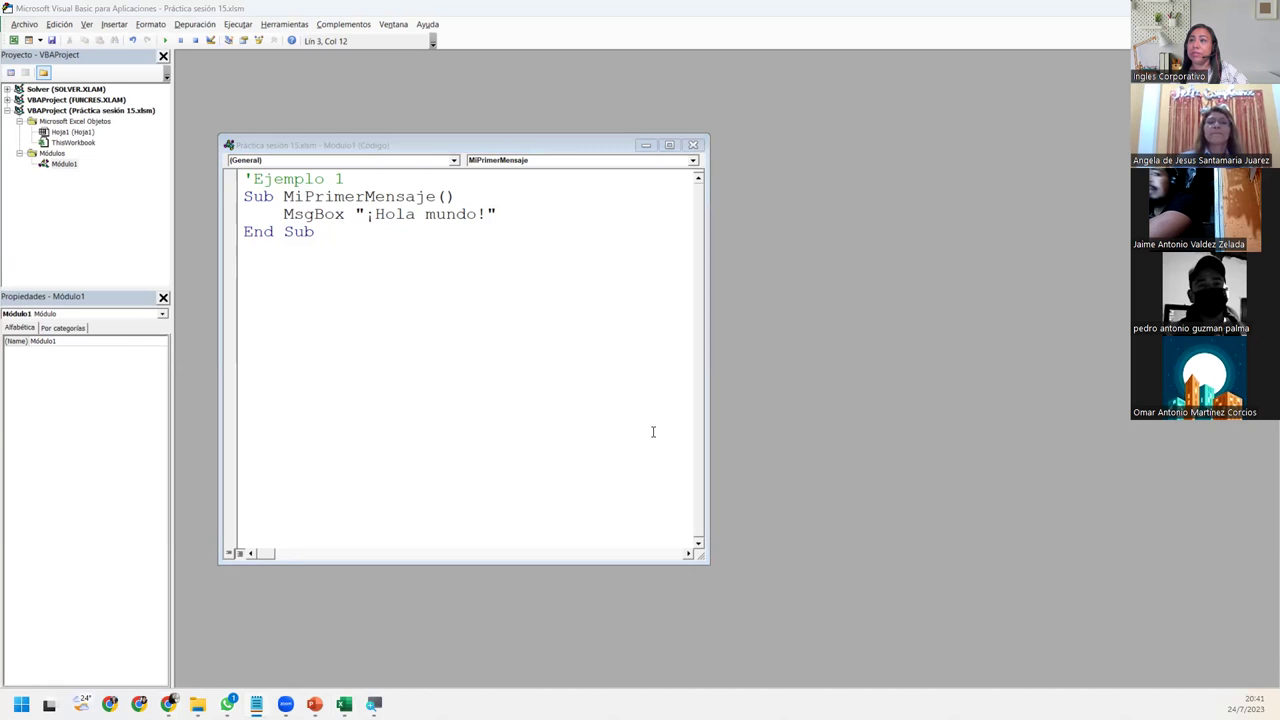
- Run MiPrimerMensaje, move the ¡Hola mundo! message box aside, and dismiss it
click(166, 42)
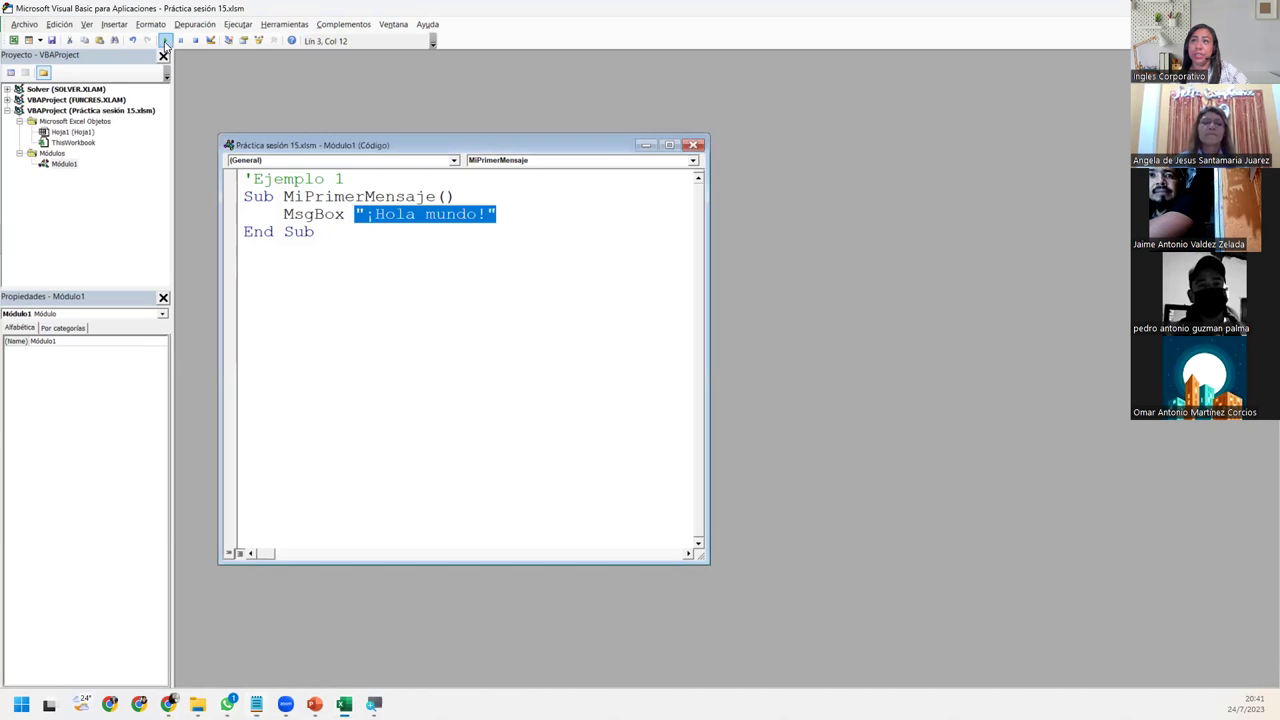
click(166, 42)
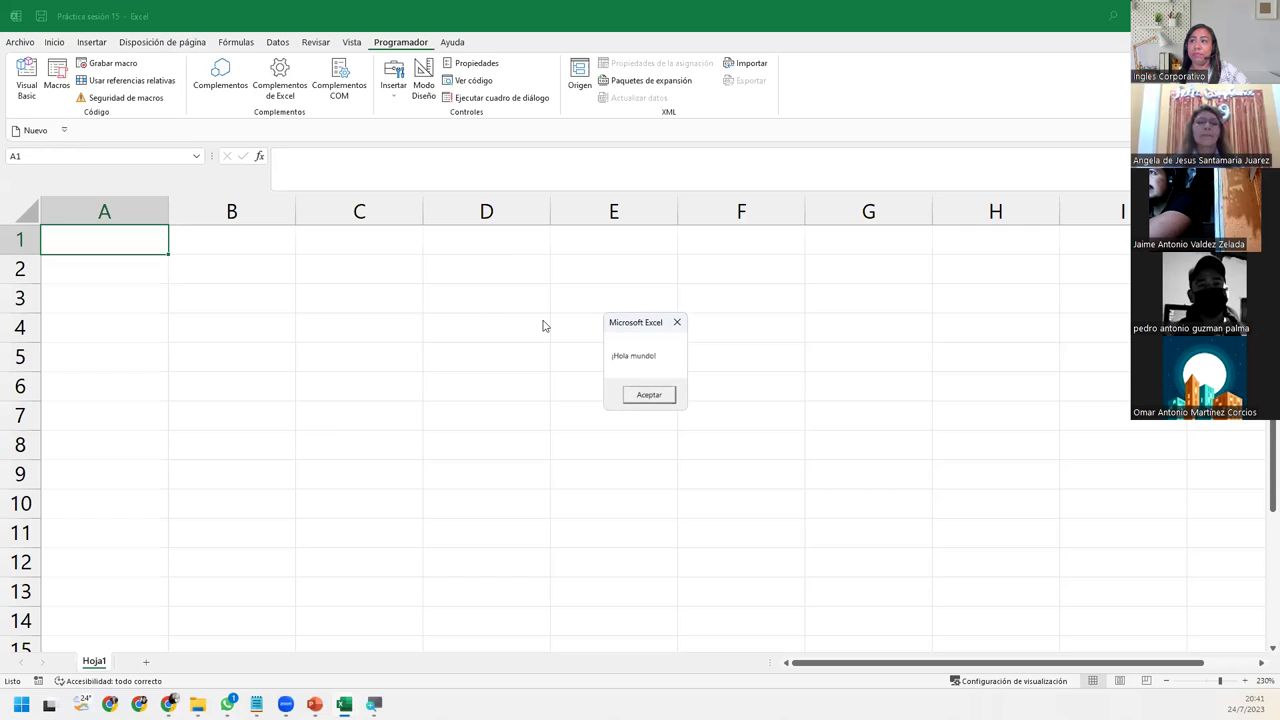
drag(618, 325, 415, 271)
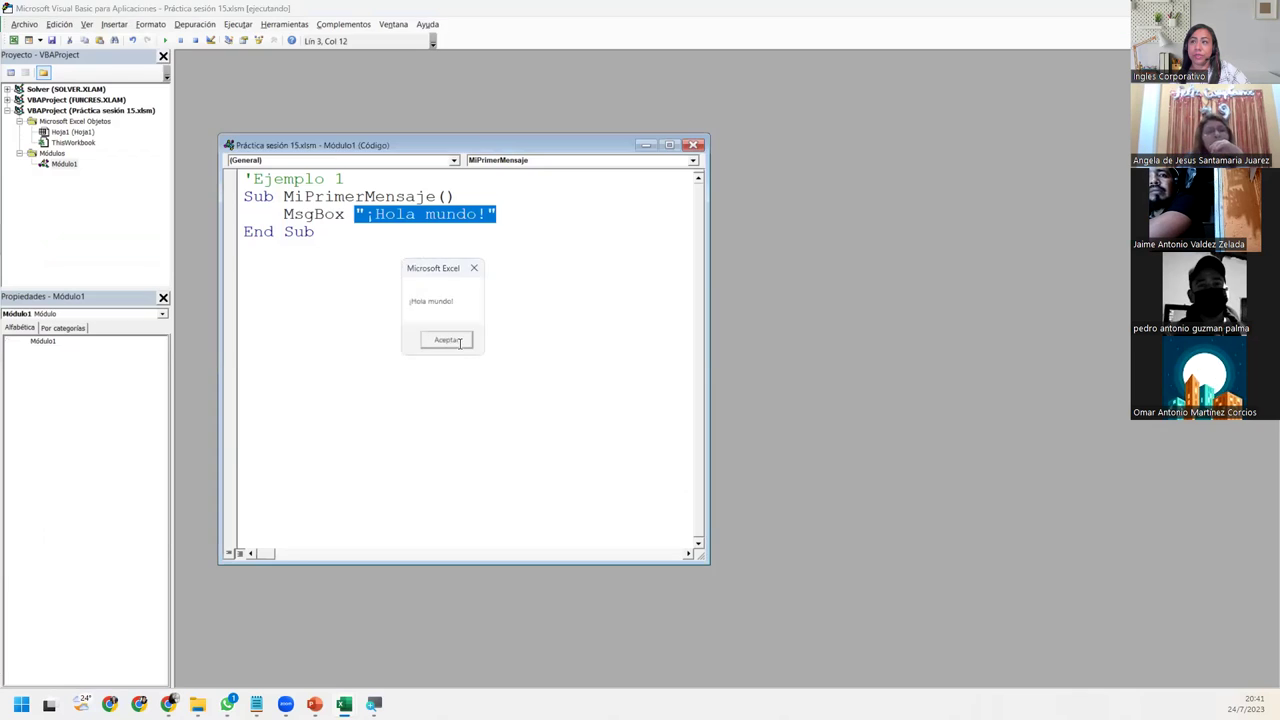
click(460, 347)
- Dismiss the ¡Hola mundo! message and bring up the list of runnable macros
click(390, 290)
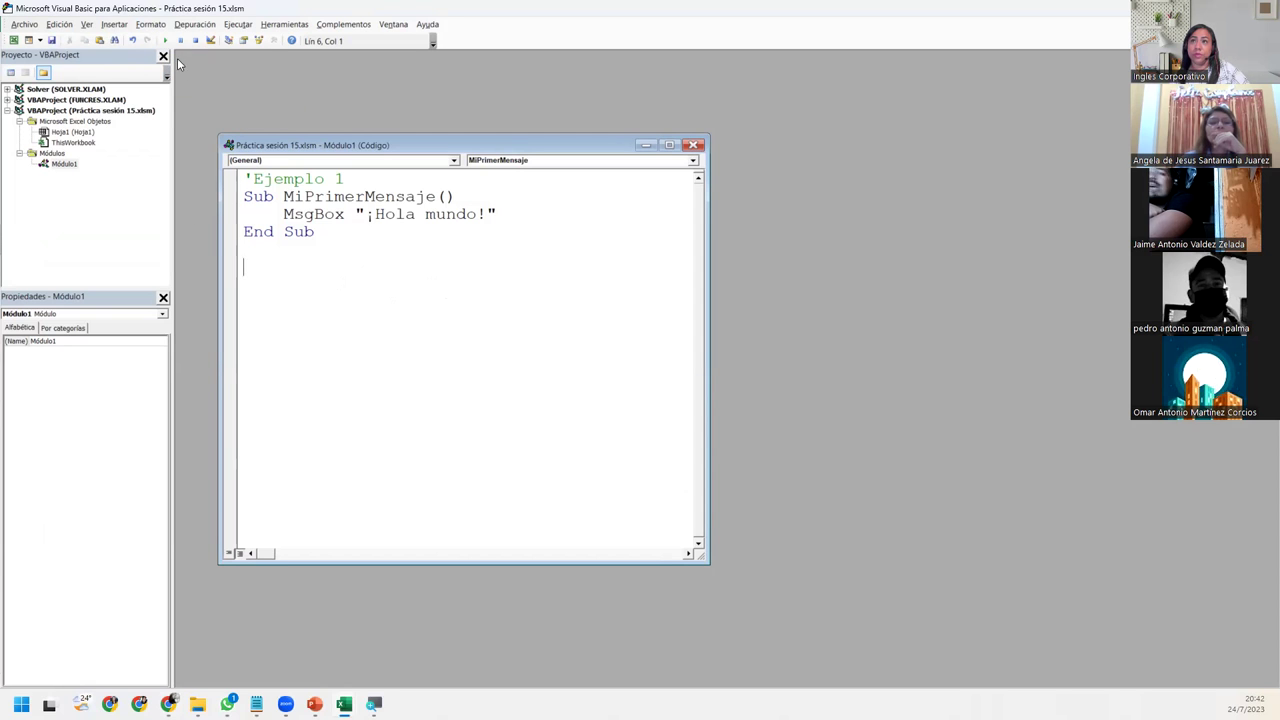
click(165, 40)
click(736, 205)
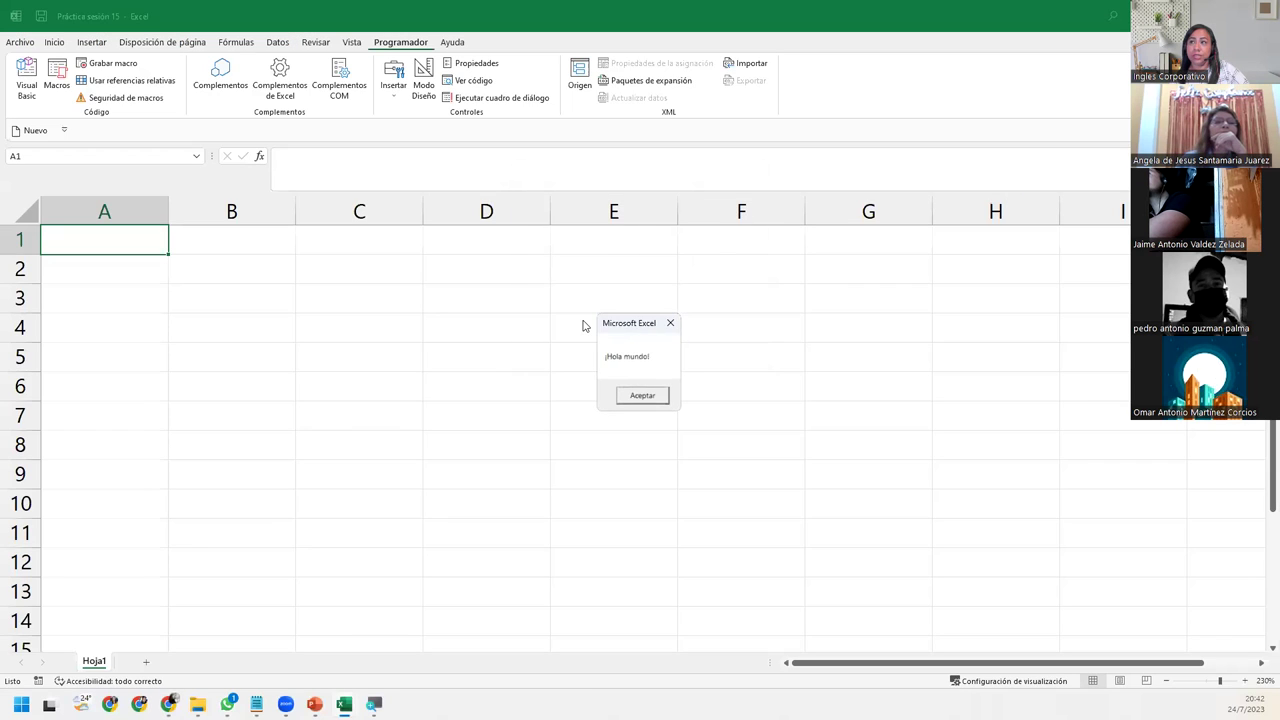
drag(618, 330, 512, 318)
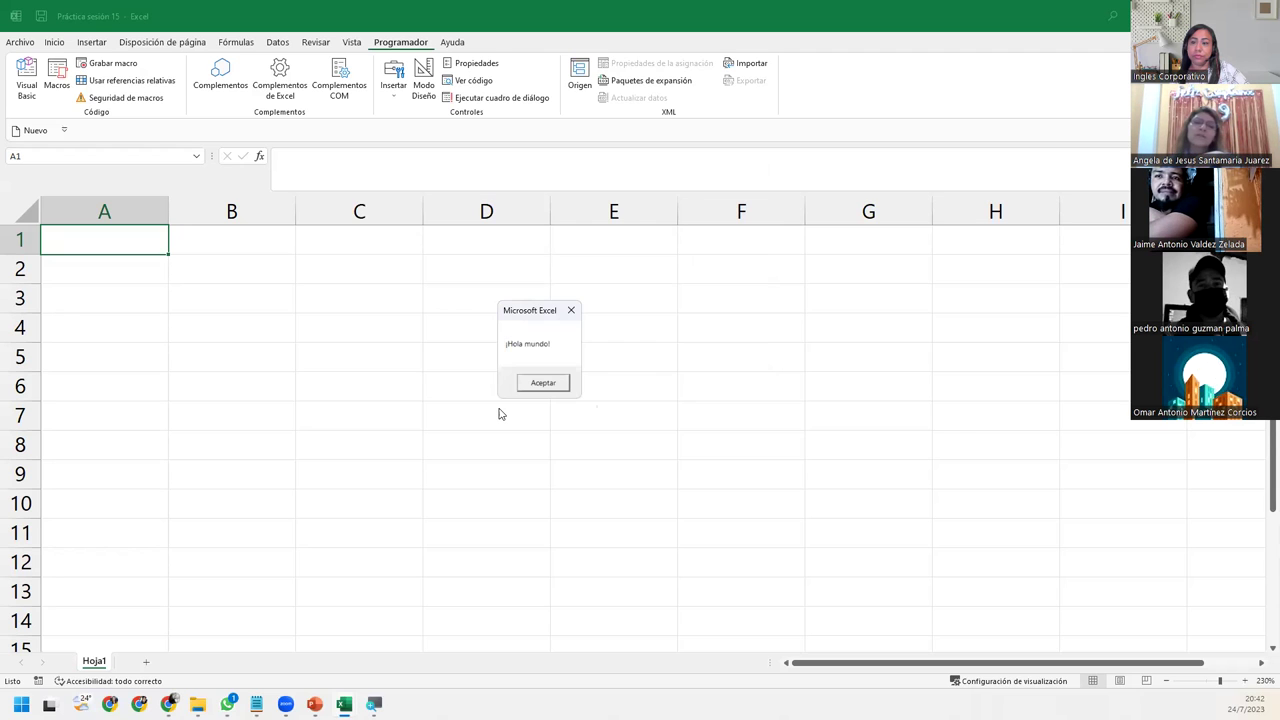
click(571, 310)
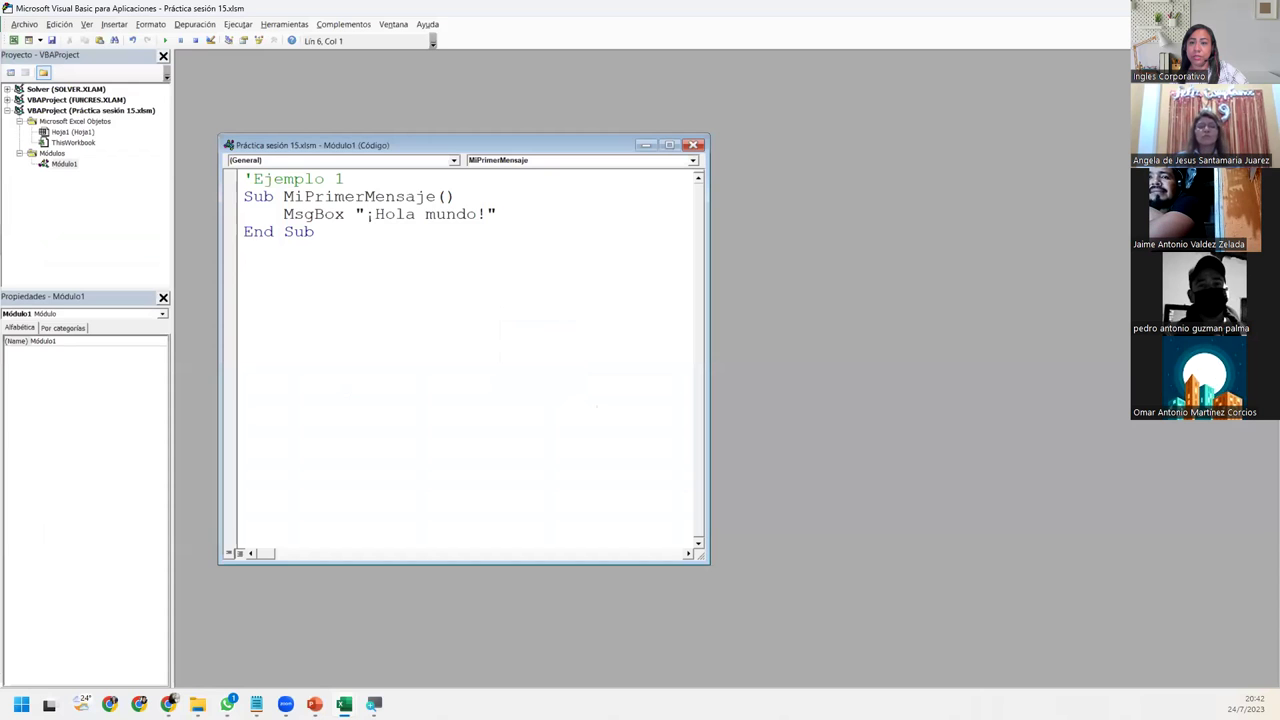
key(F5)
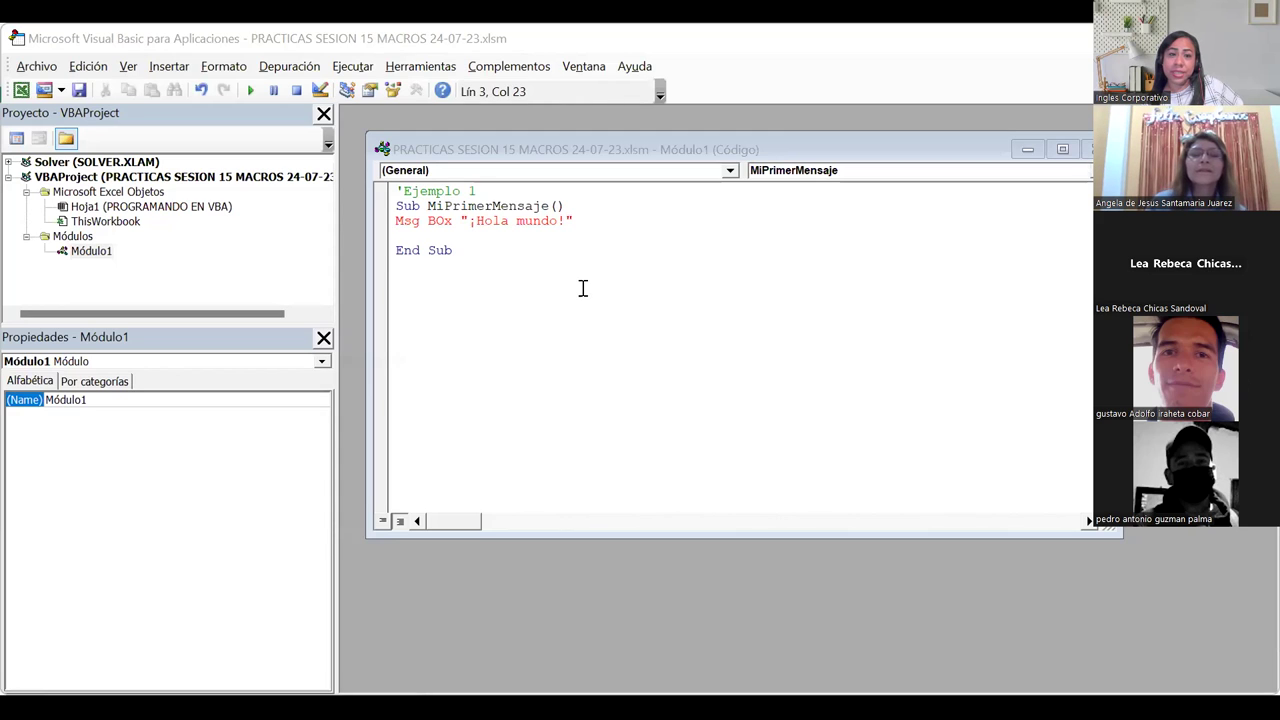
- Delete the stray space so Msg BOx becomes a valid MsgBox keyword
click(421, 220)
click(428, 220)
key(BackSpace)
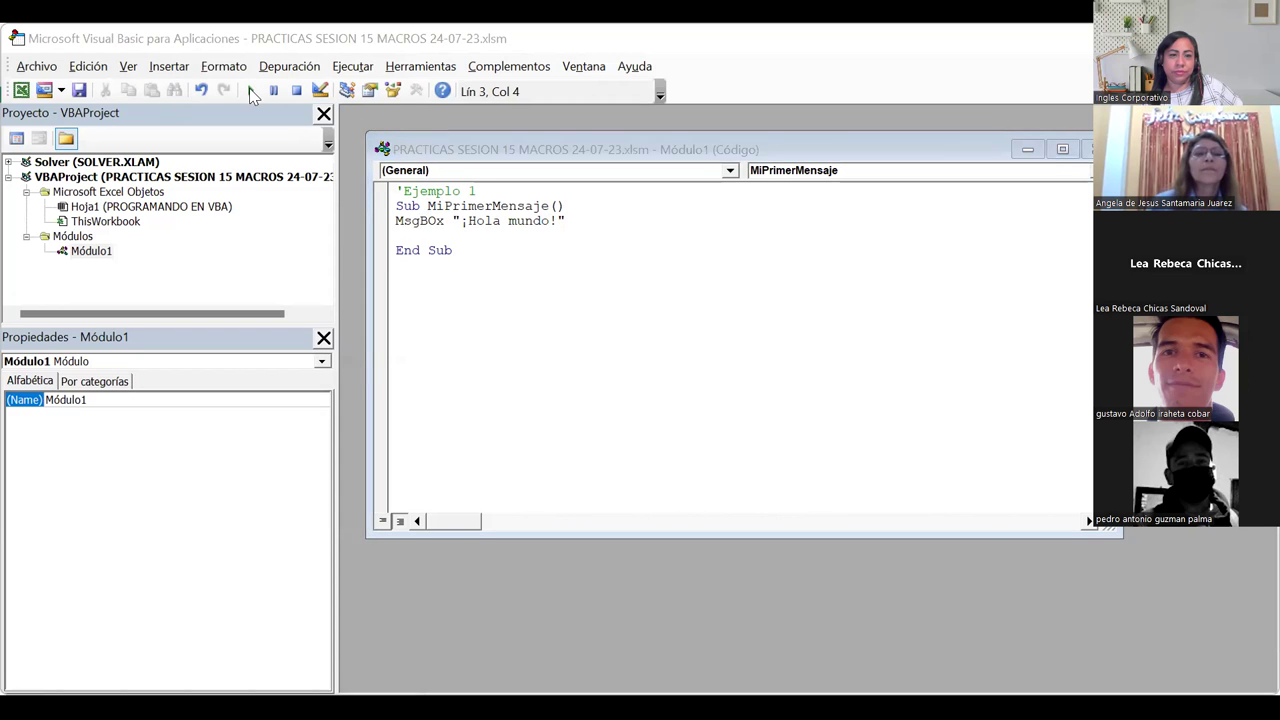
- Run the corrected MiPrimerMensaje and close the ¡Hola mundo! message
click(253, 93)
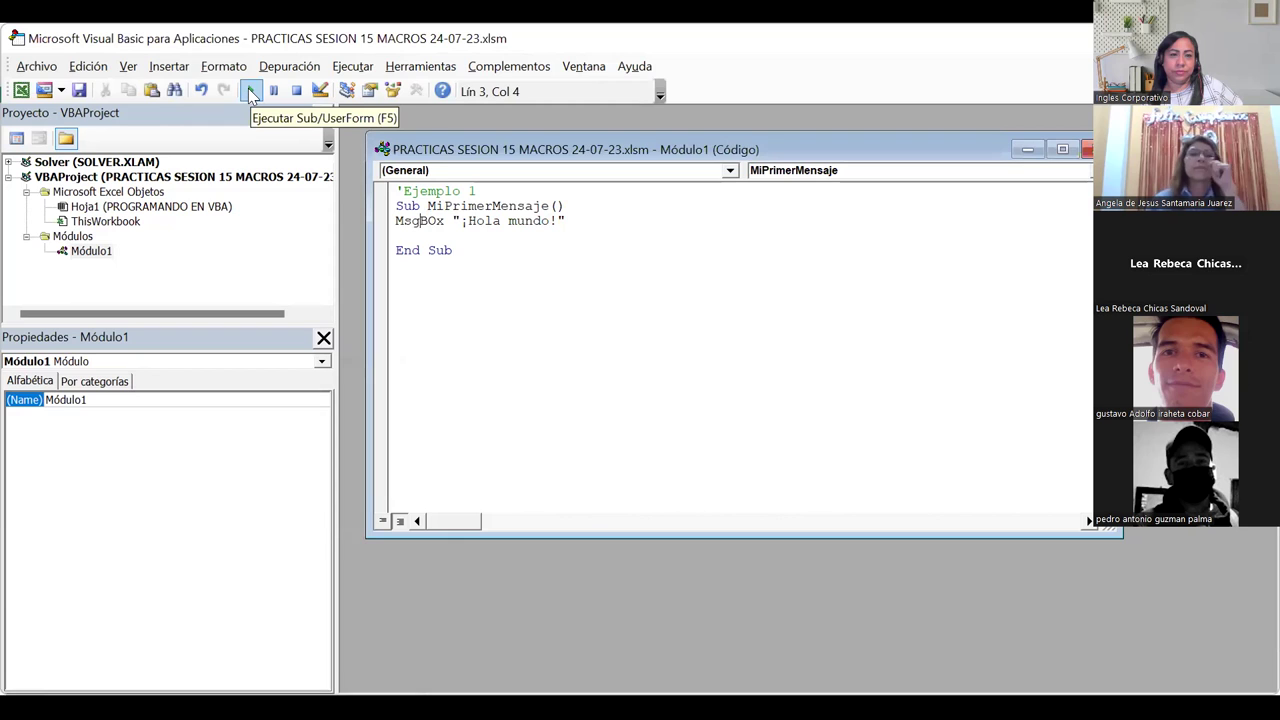
click(251, 91)
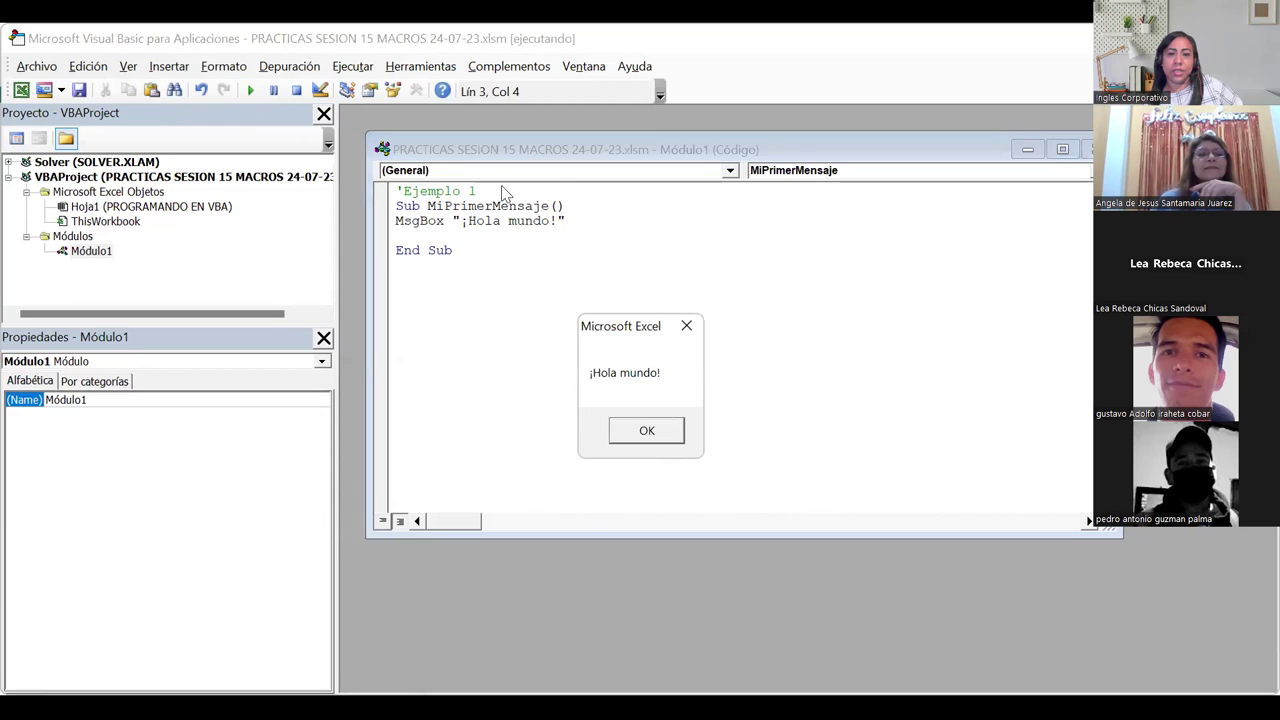
click(648, 438)
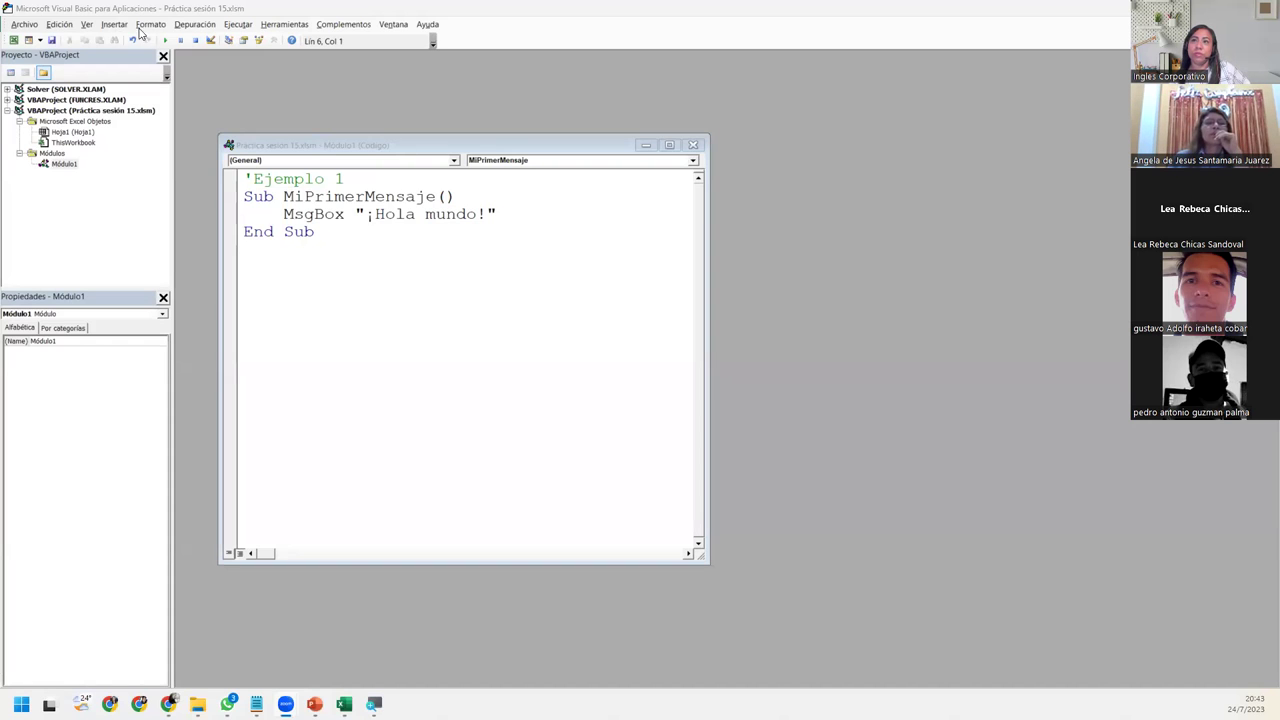
click(165, 40)
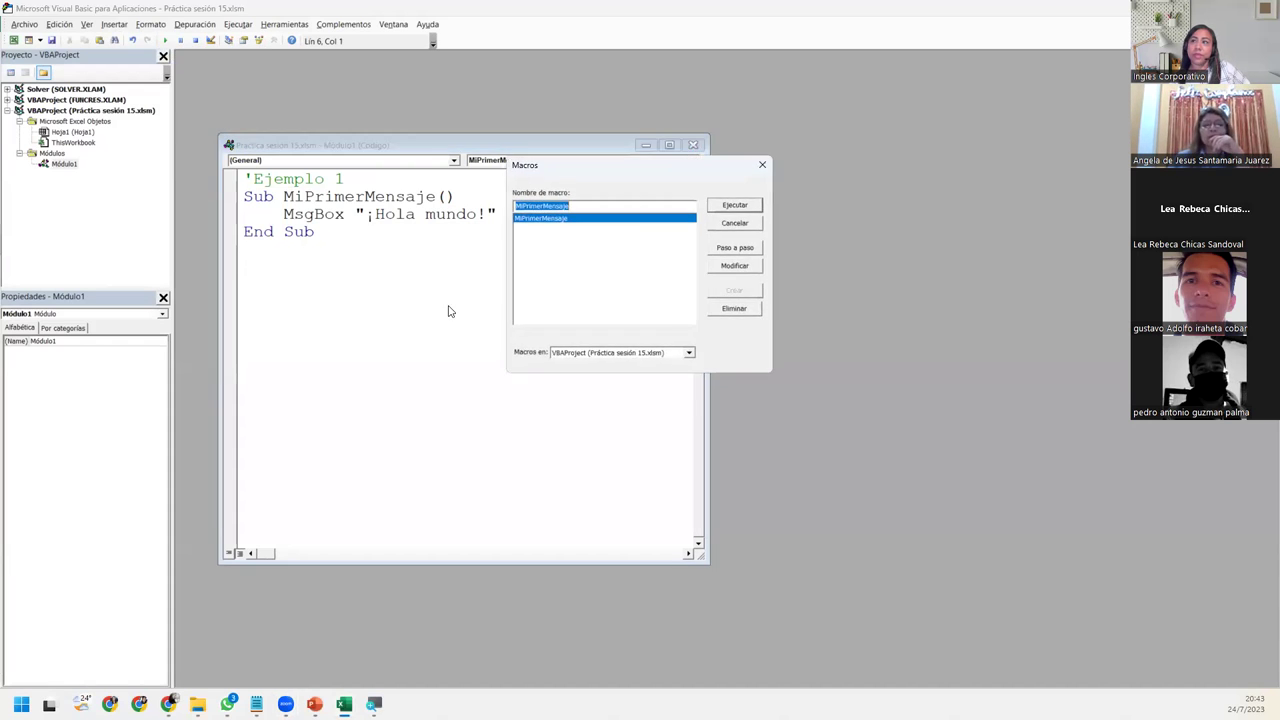
click(745, 208)
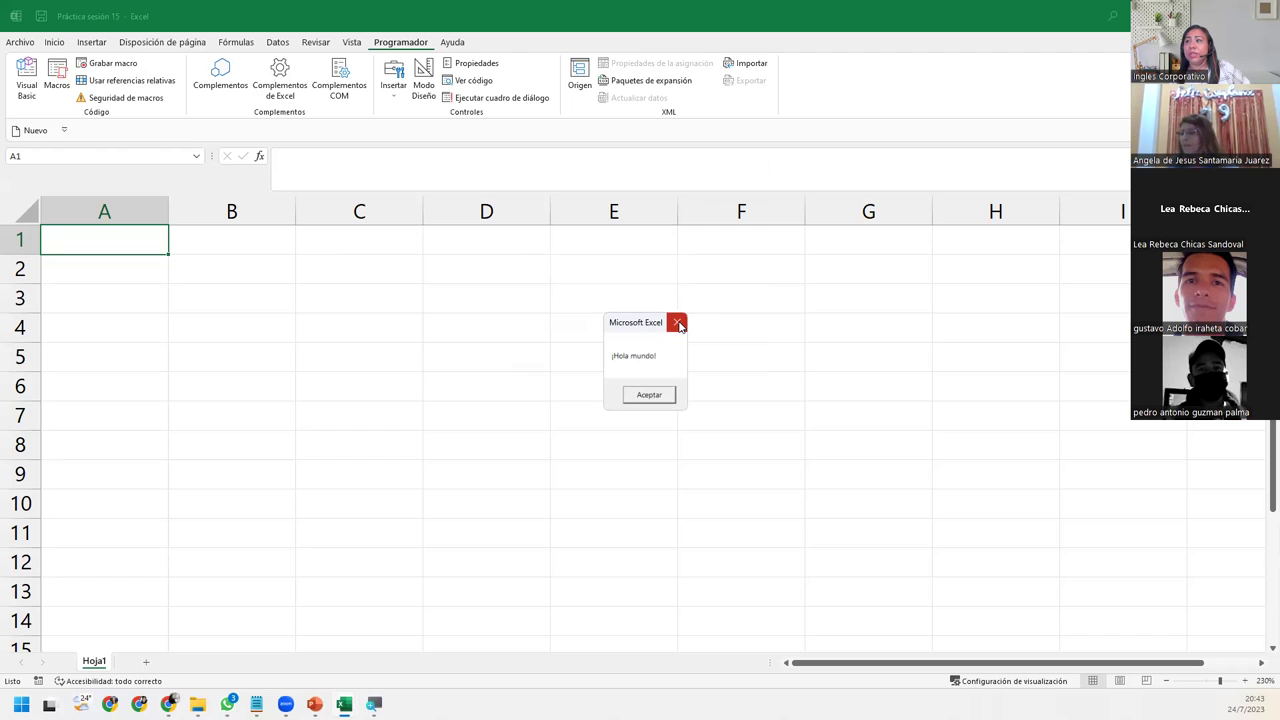
click(677, 322)
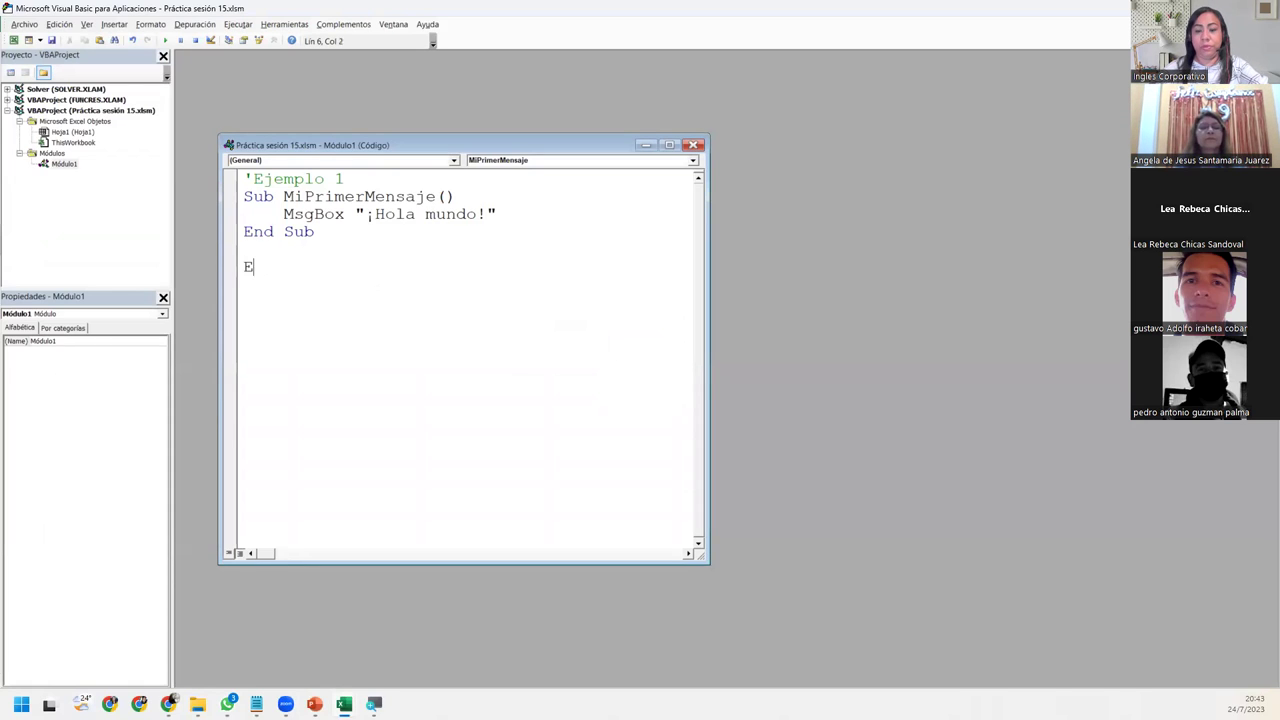
- Add an 'Ejemplo 2 comment and start a new line below it
text(E)
key(BackSpace)
text(Ejemplo 2)
key(Return)
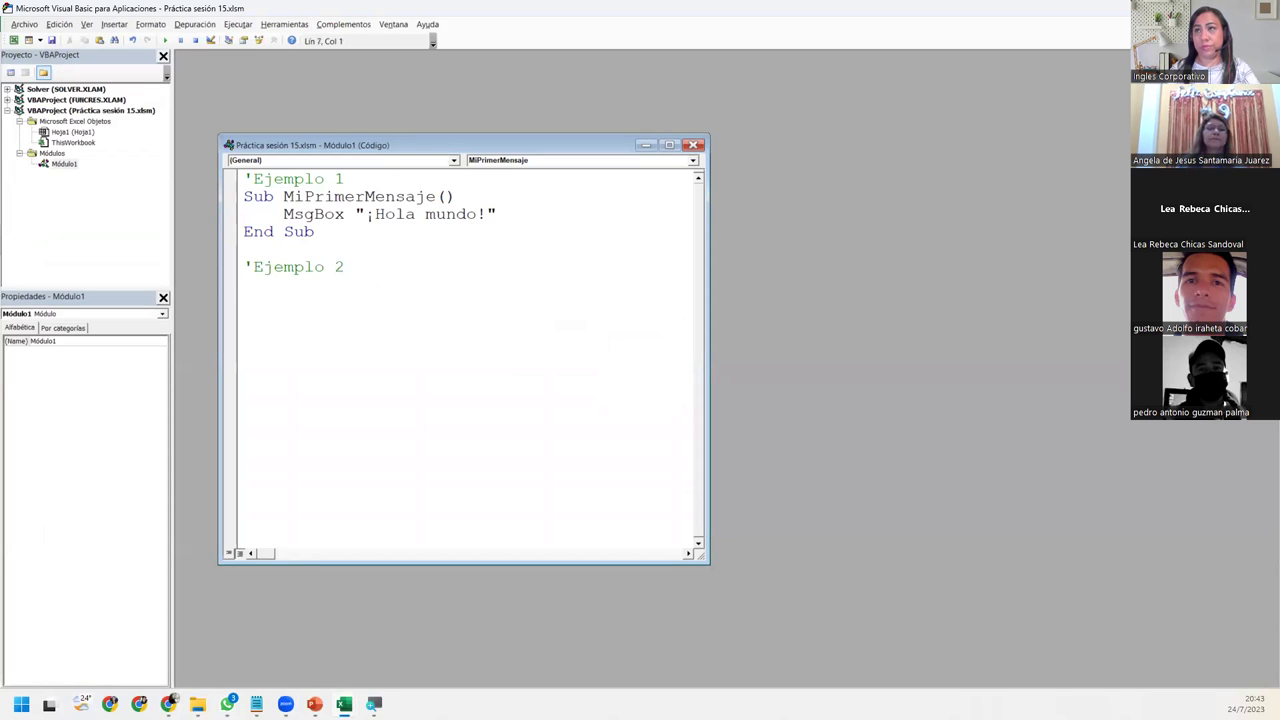
- Declare Sub MensajeTitulo() with body MsgBox "¡Hola mundo!", , "Mensaje especial"
text(Sub Mensaj)
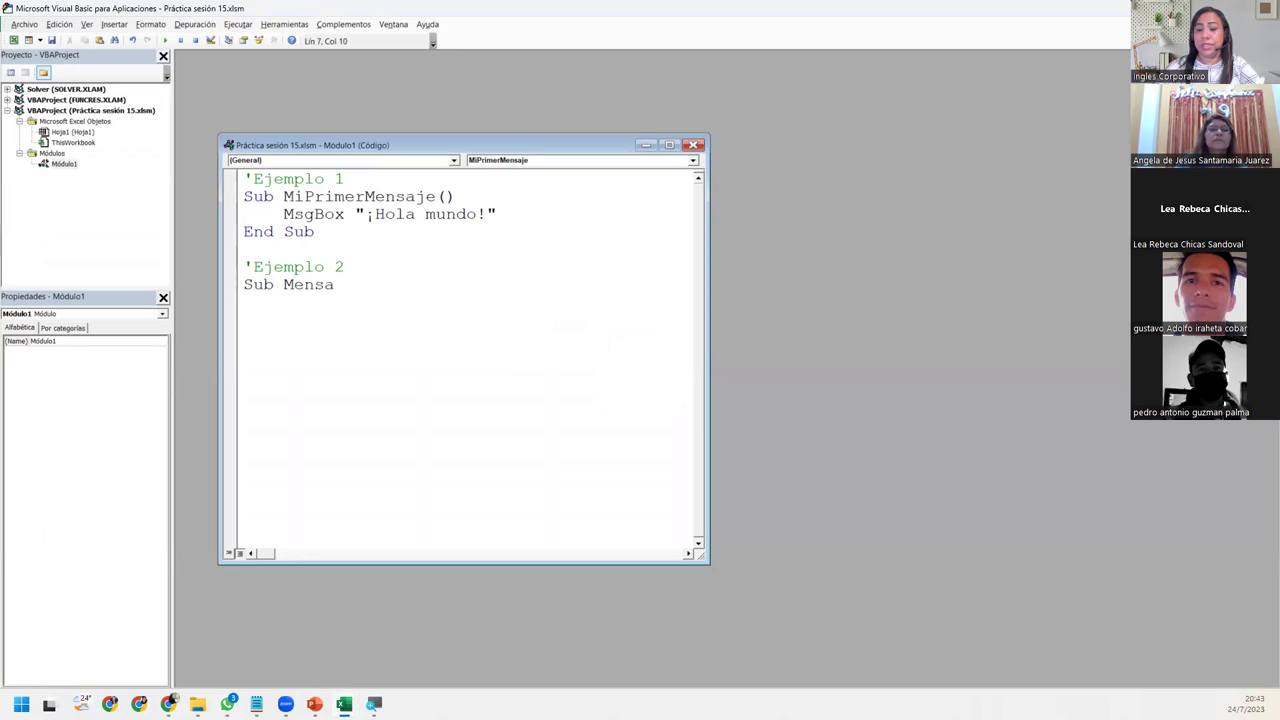
text(eTitulo())
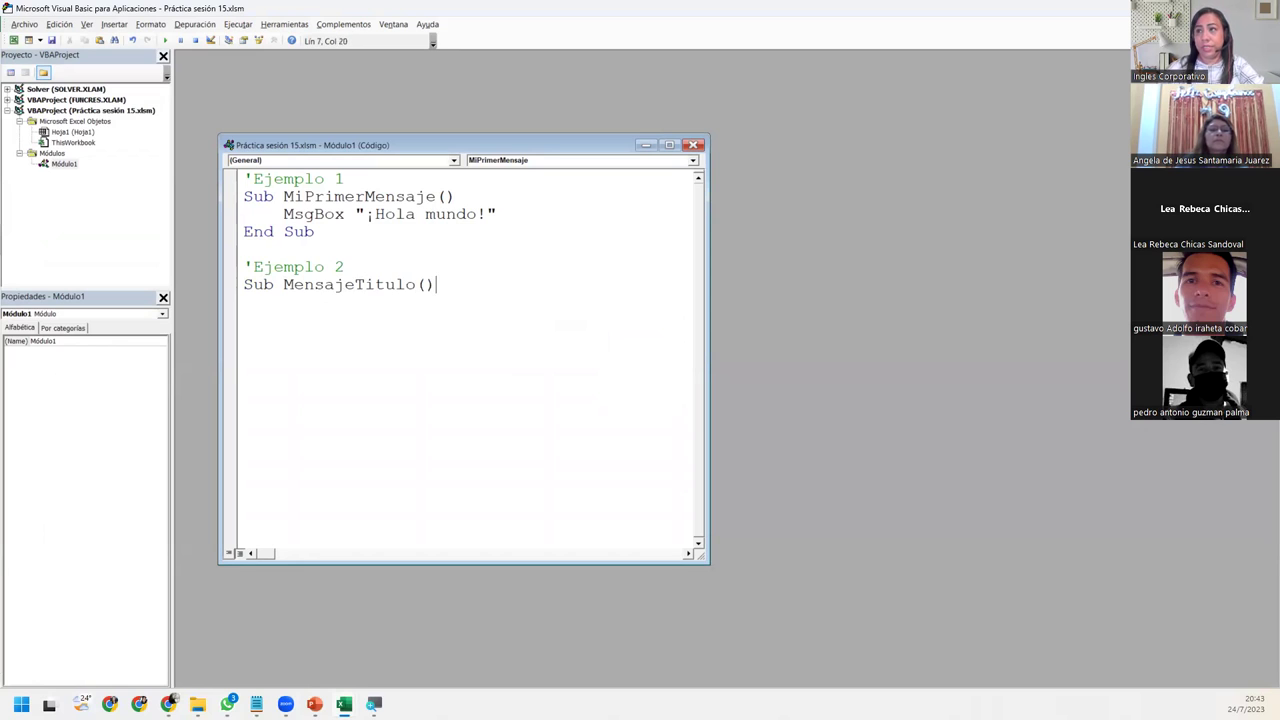
key(Return)
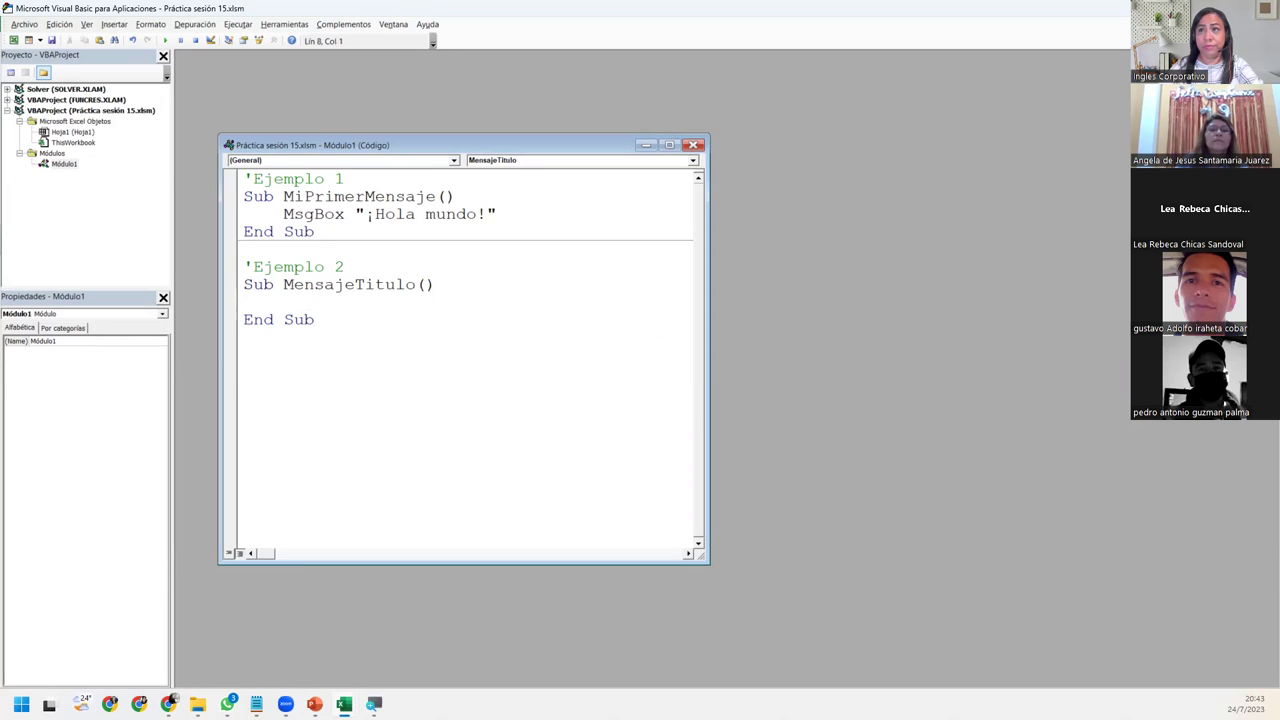
key(Tab)
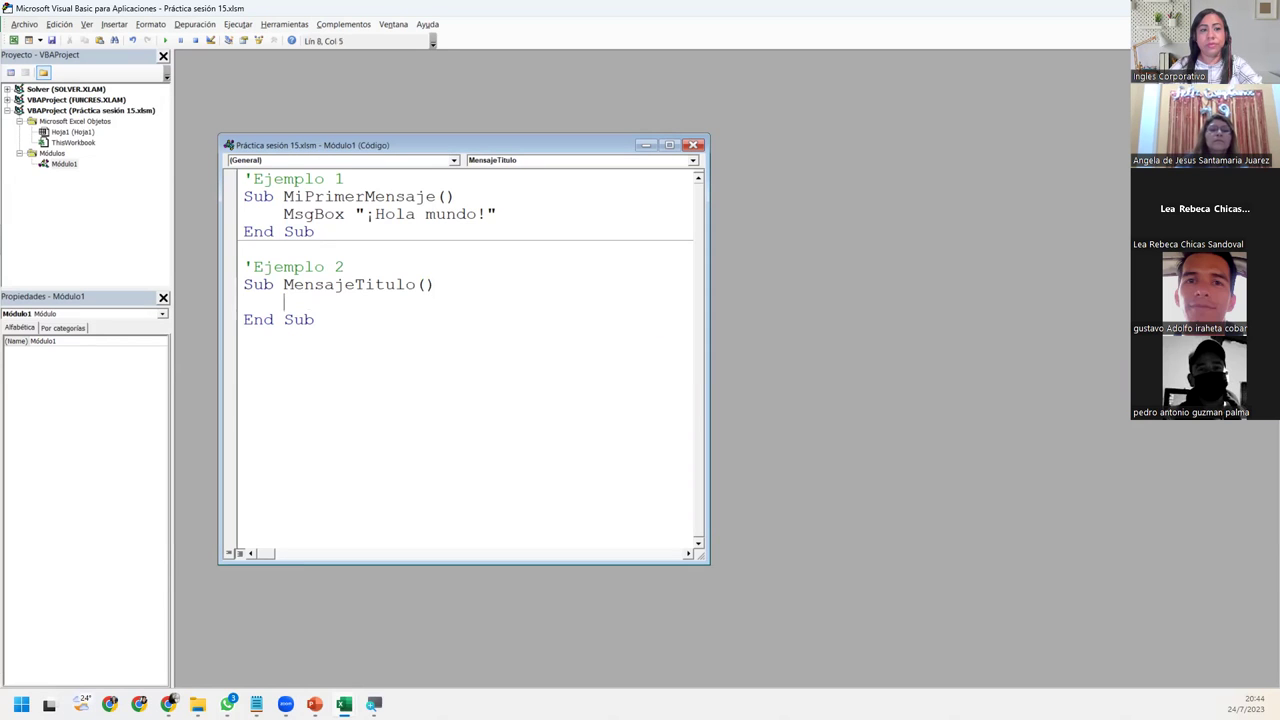
key(ctrl+space)
text(MsgBox)
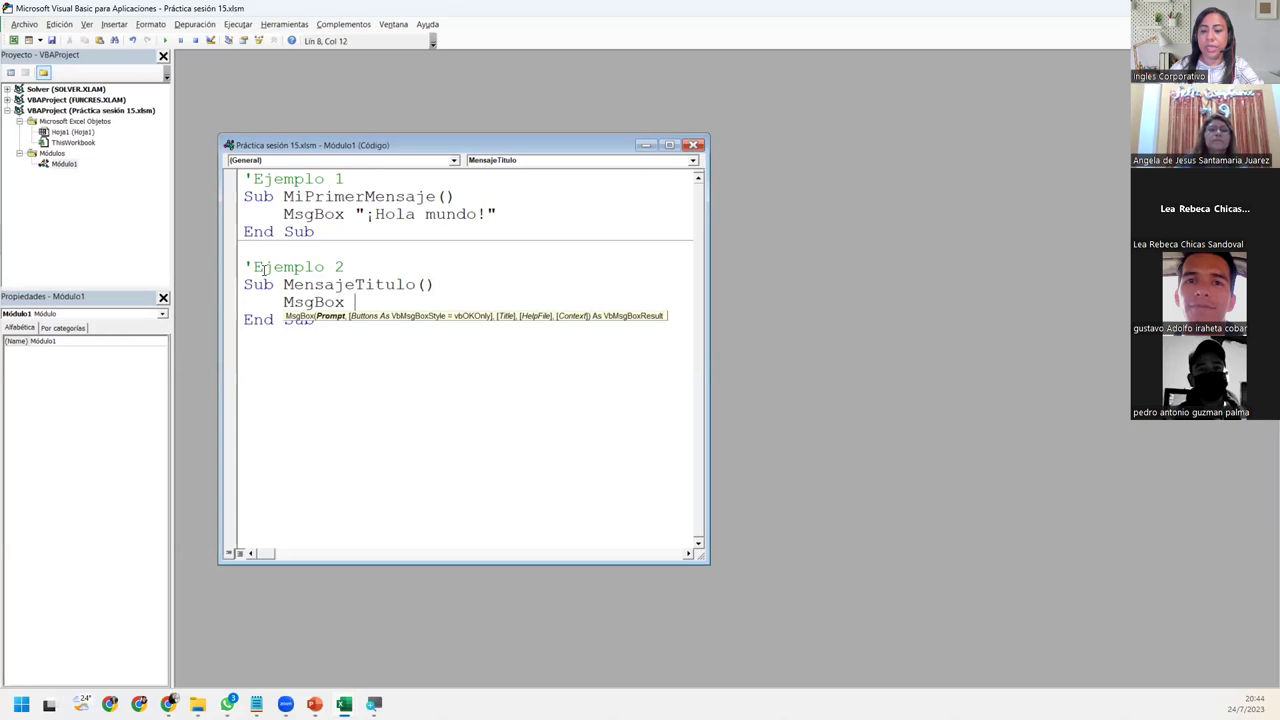
text( ")
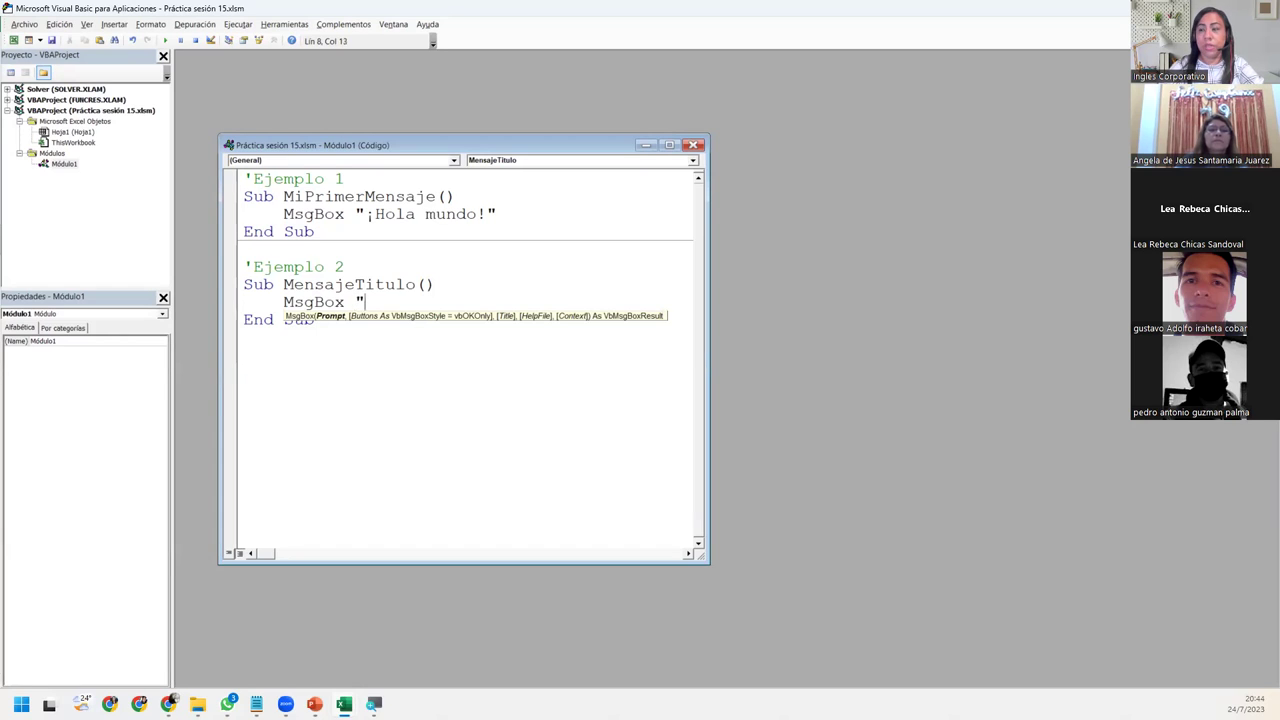
text(¡Hola )
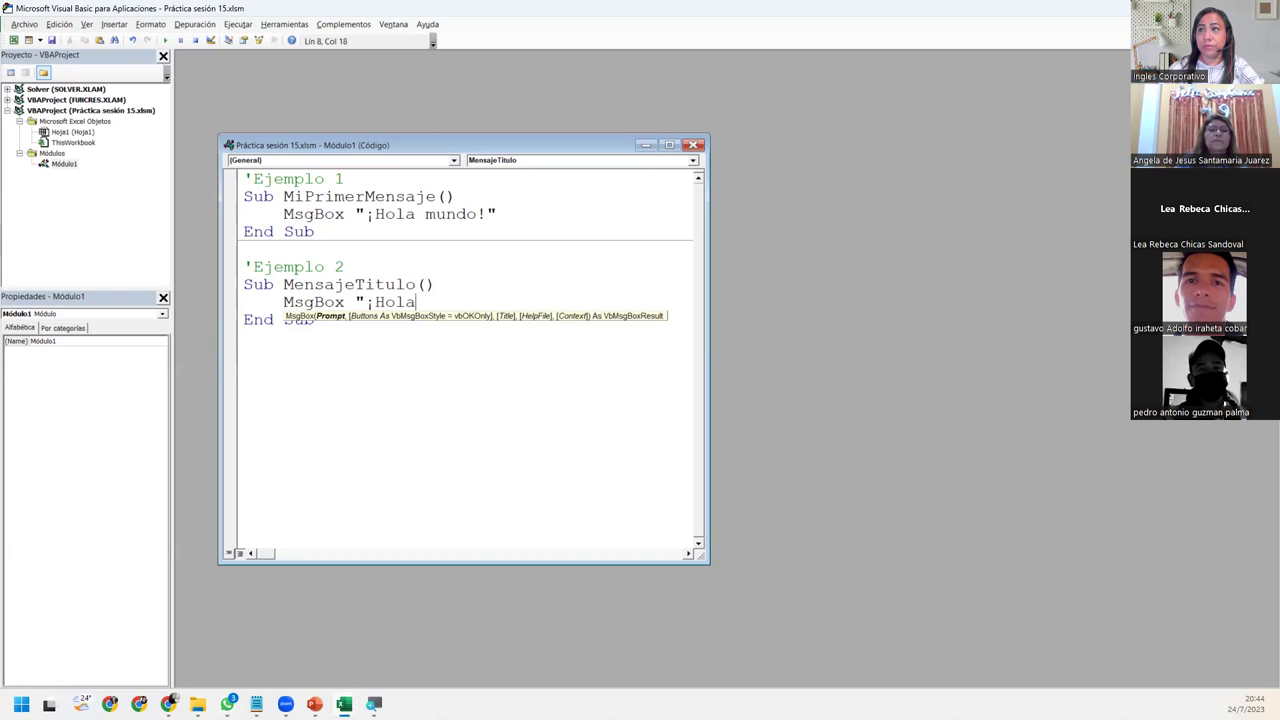
text(mundo!")
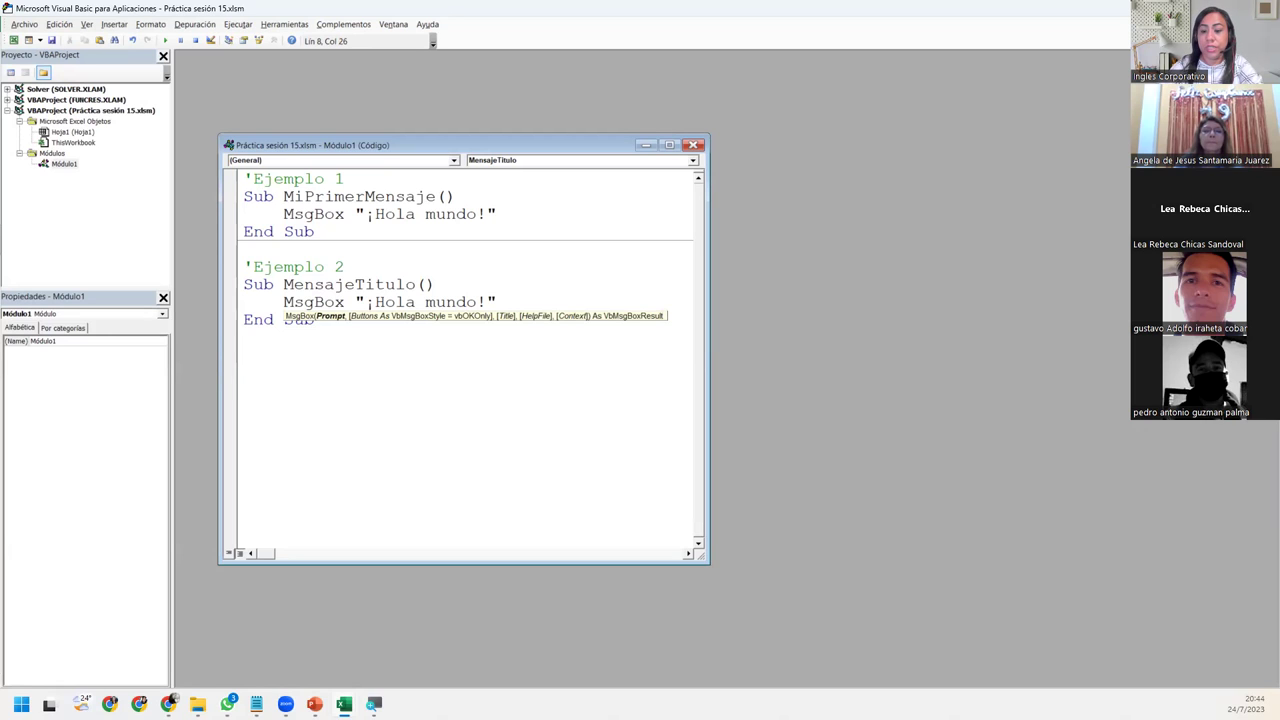
text(,)
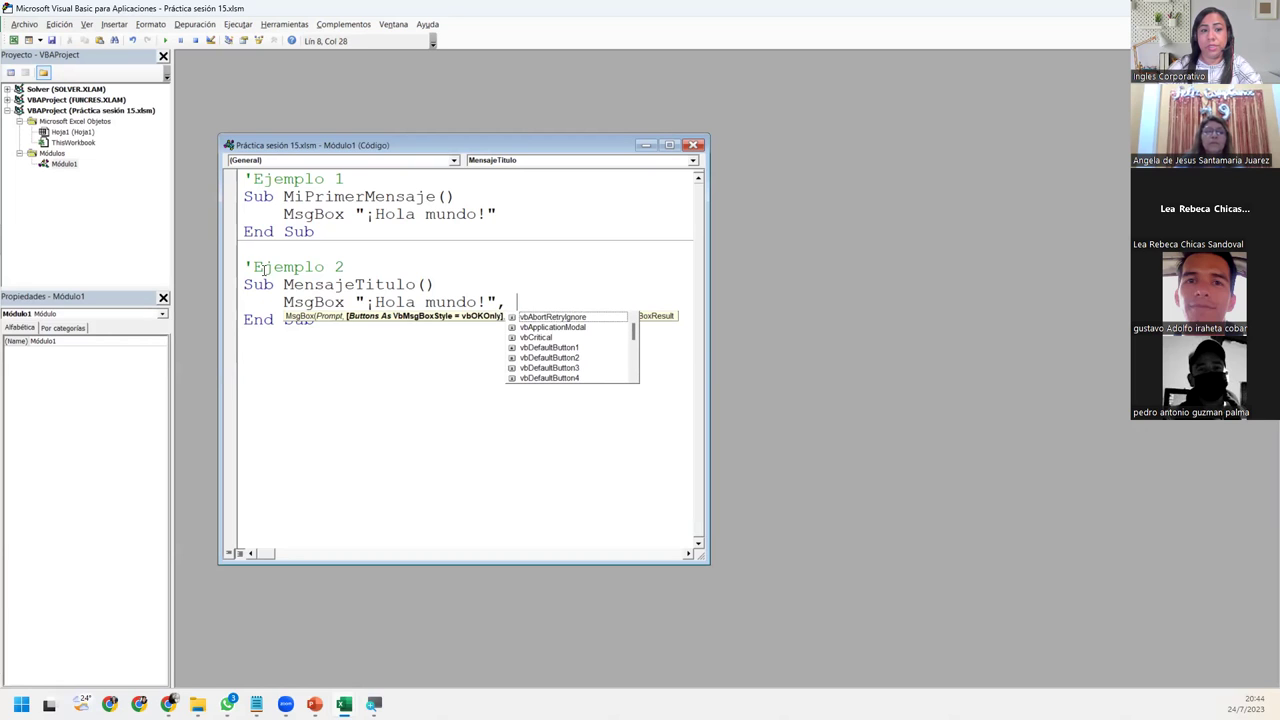
text( ,)
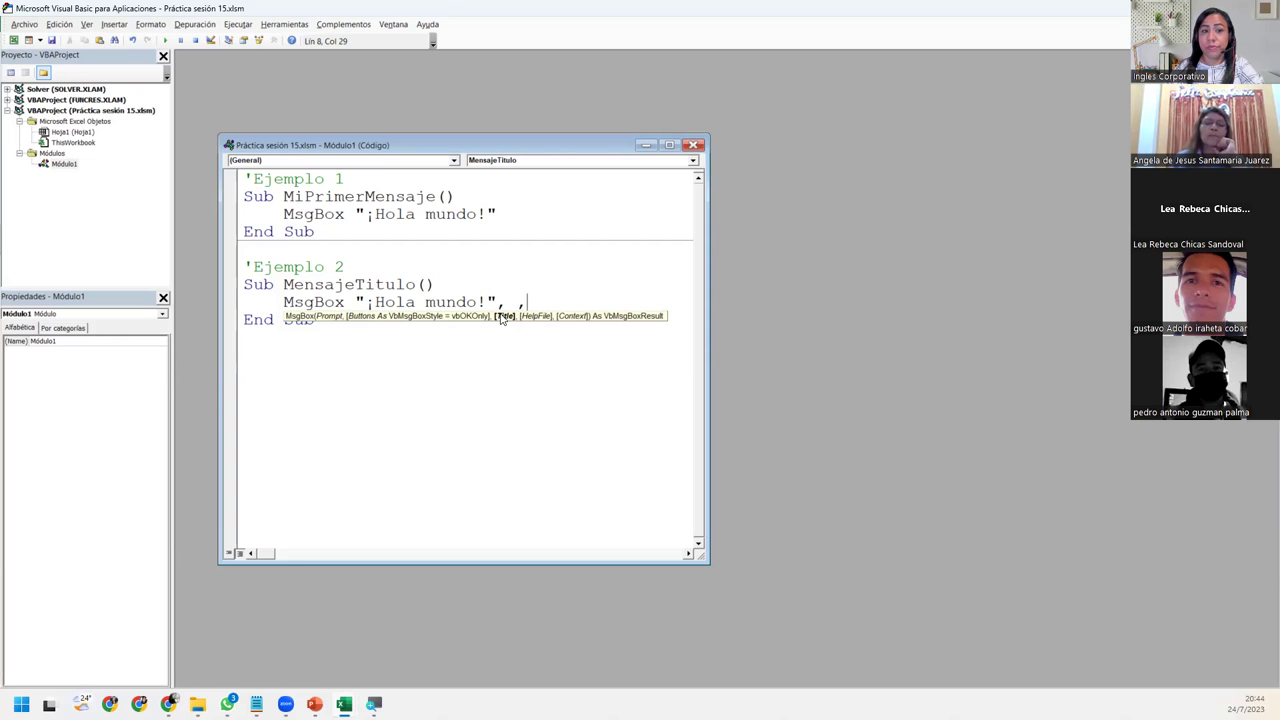
text("Mensaje espe)
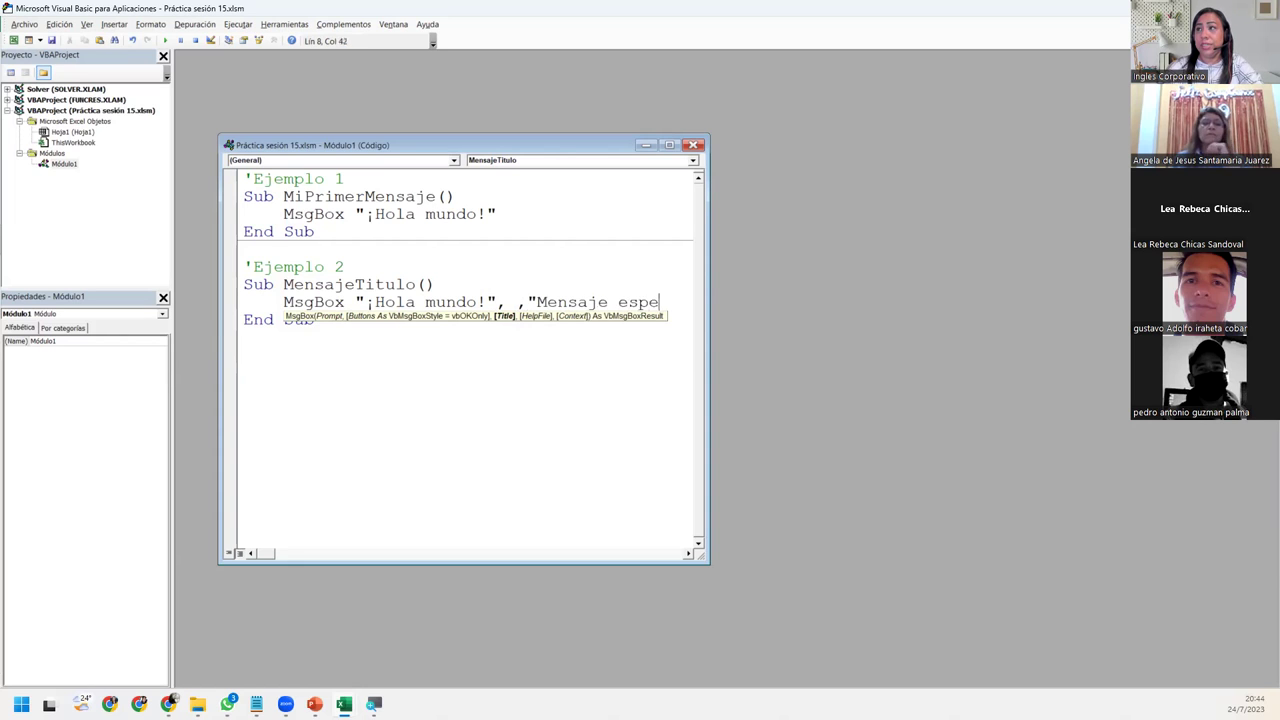
text(cial")
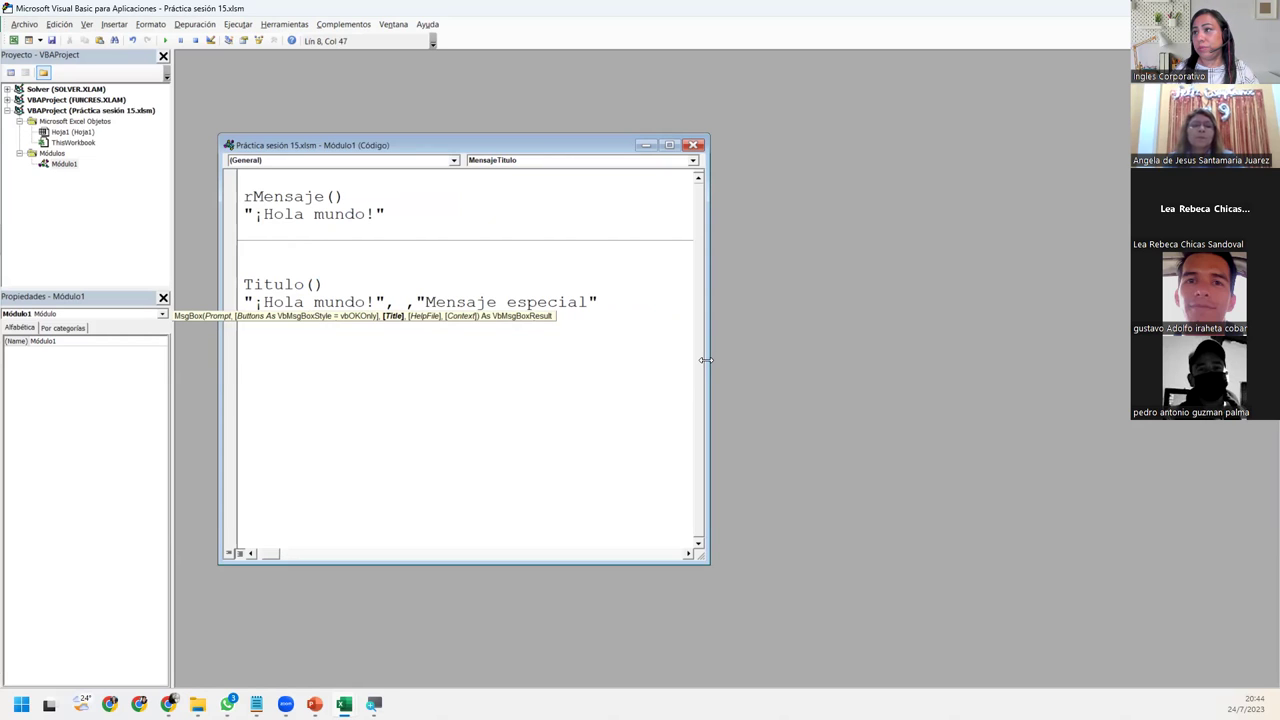
- Widen the Módulo1 code window and scroll fully left so the whole 'Mensaje especial' MsgBox line shows
drag(706, 360, 867, 360)
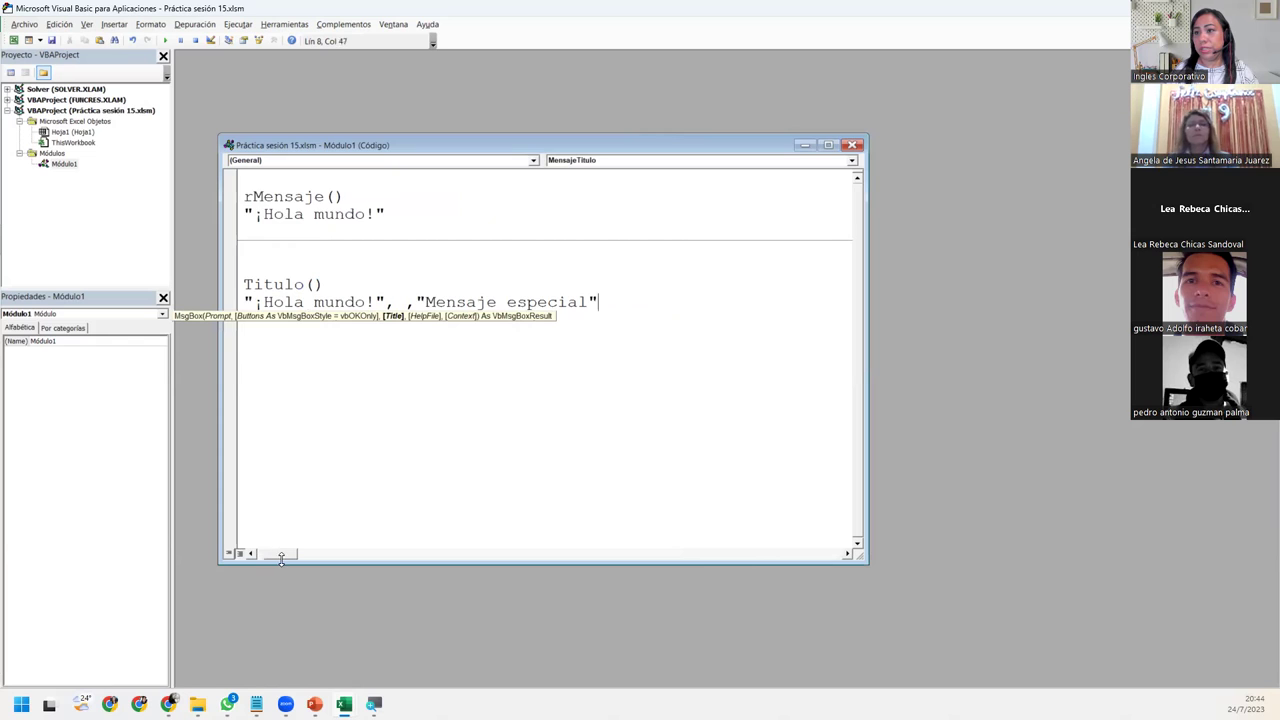
drag(281, 556, 268, 556)
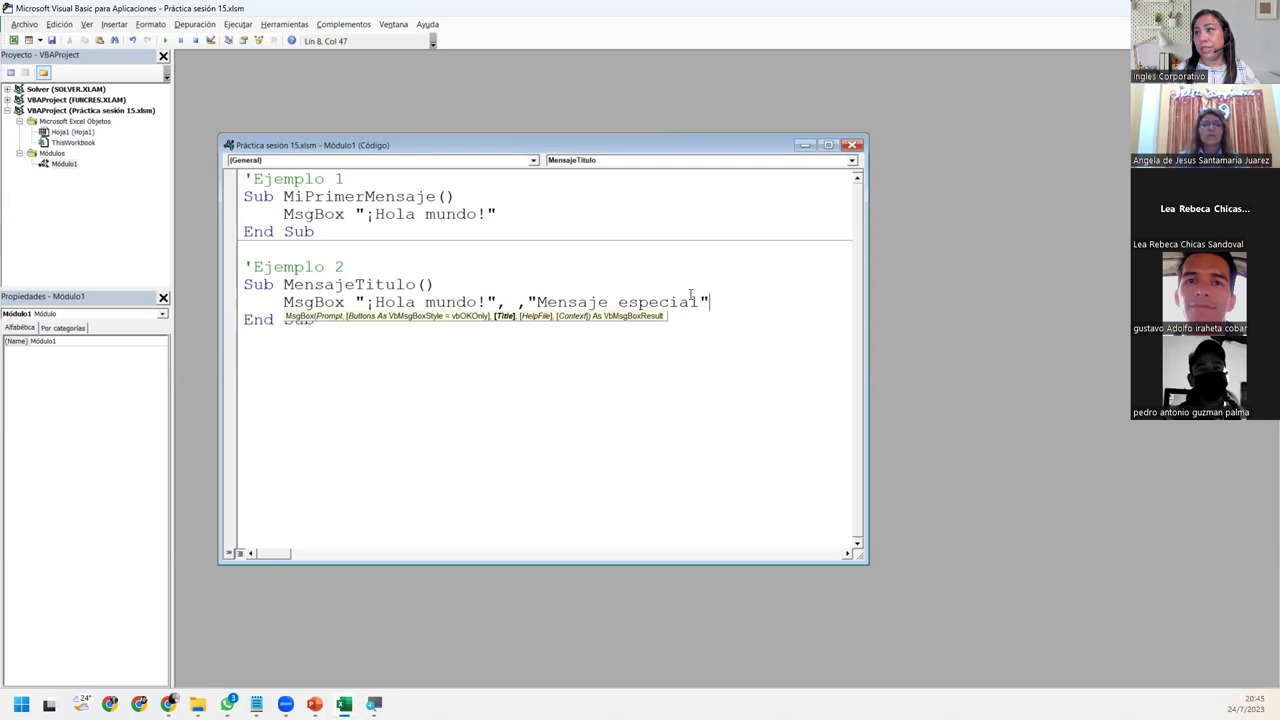
- Commit the MensajeTitulo MsgBox line and check the macro list twice without running anything
click(474, 379)
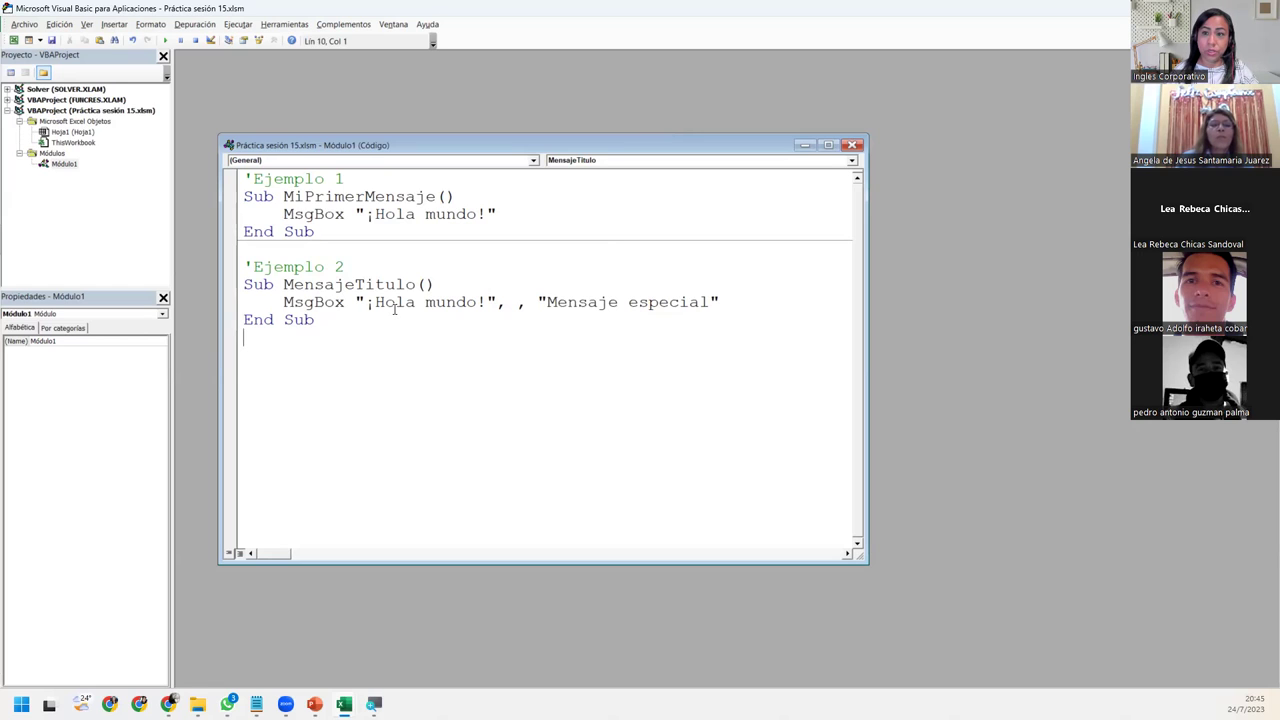
click(167, 42)
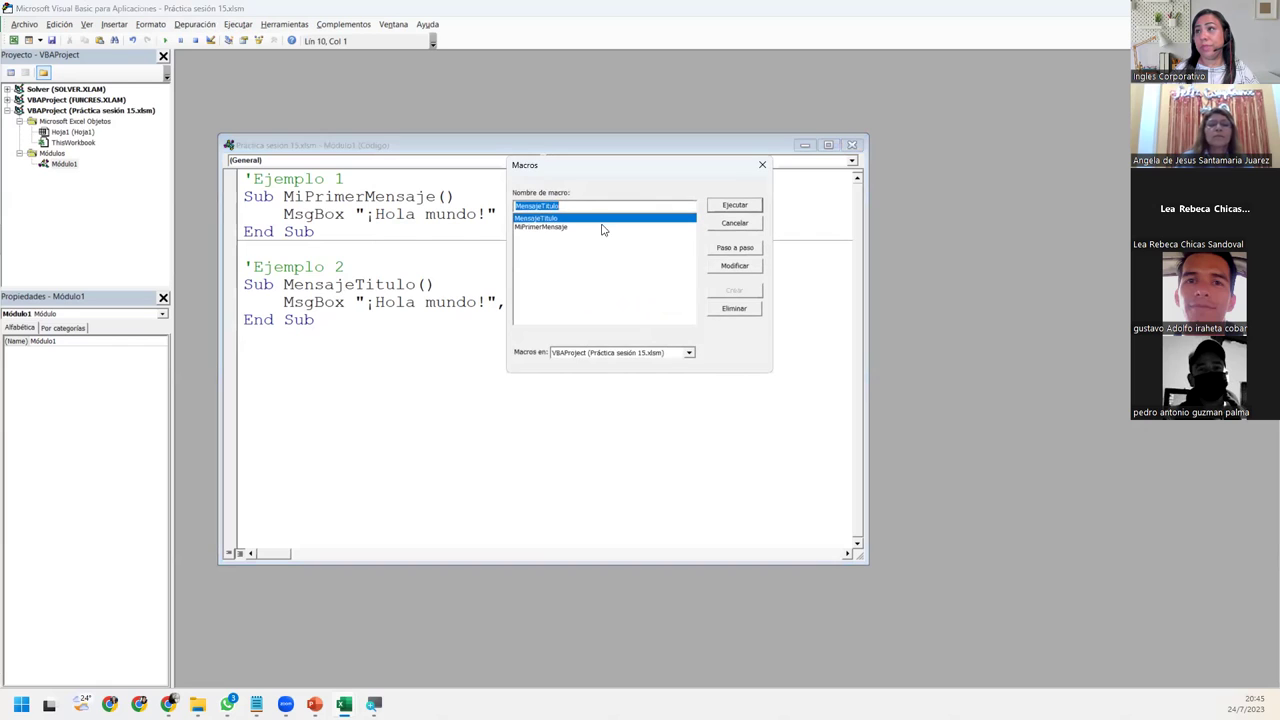
click(761, 166)
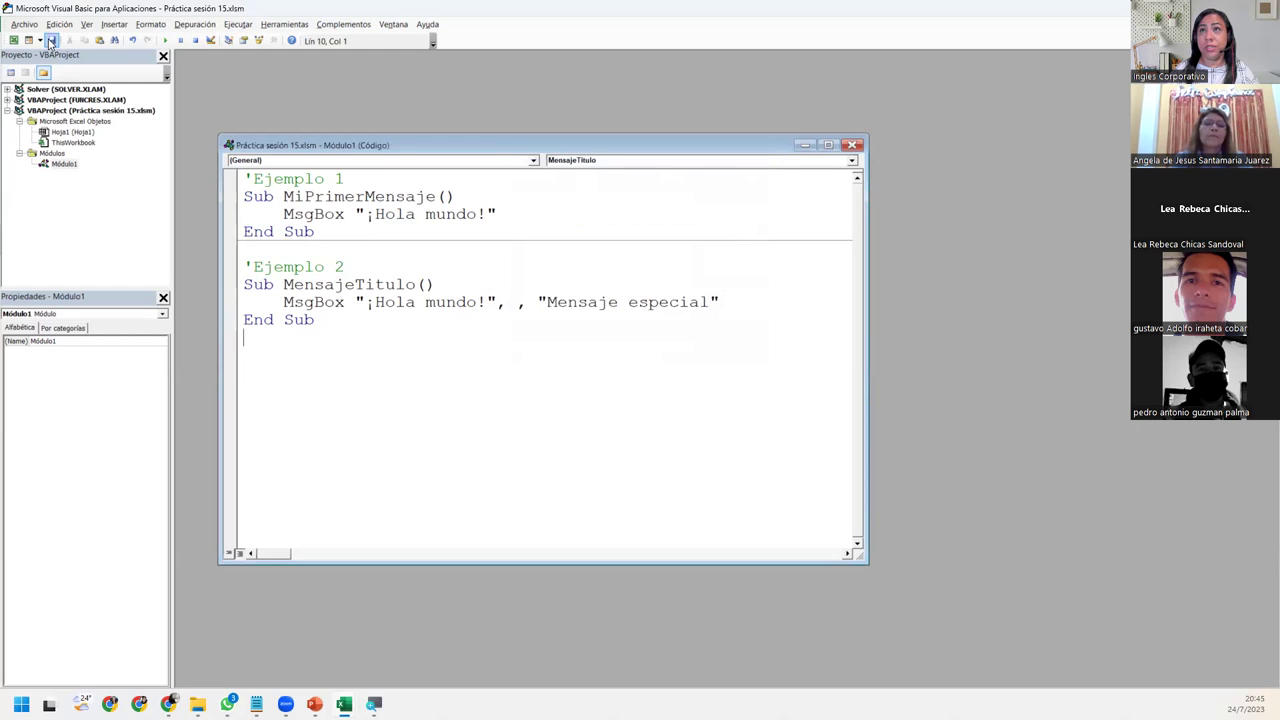
click(166, 41)
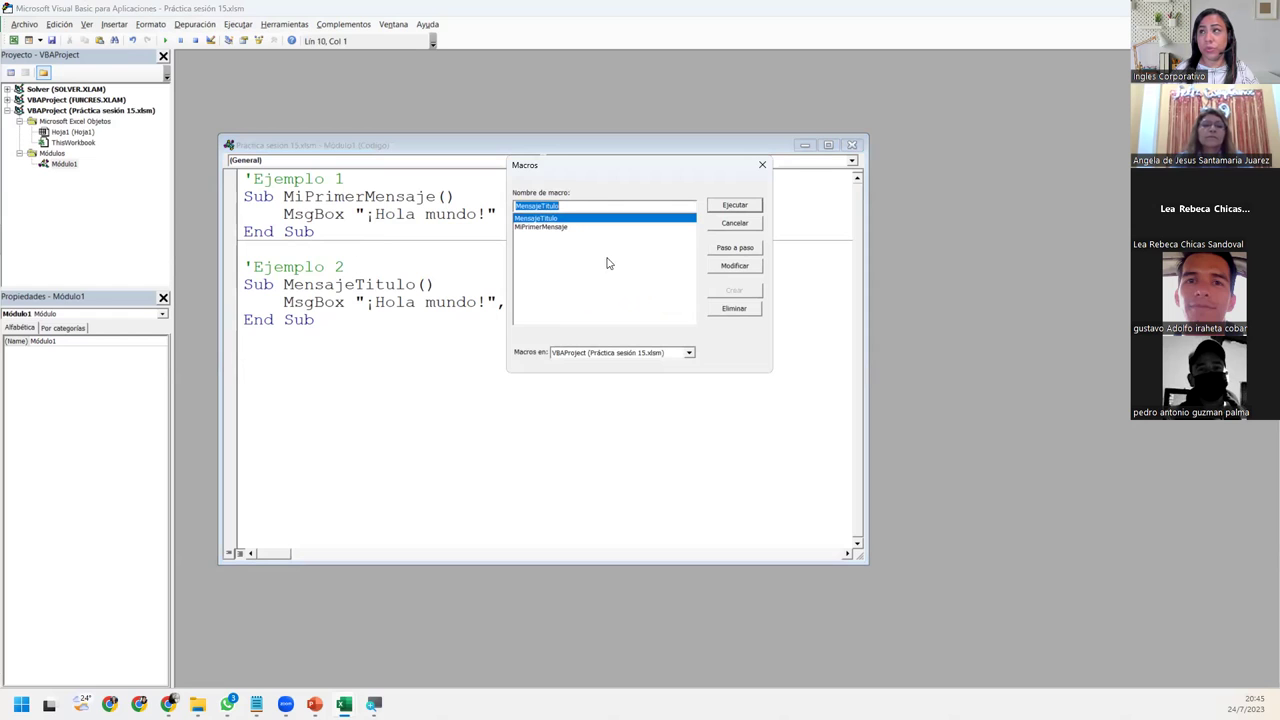
click(762, 165)
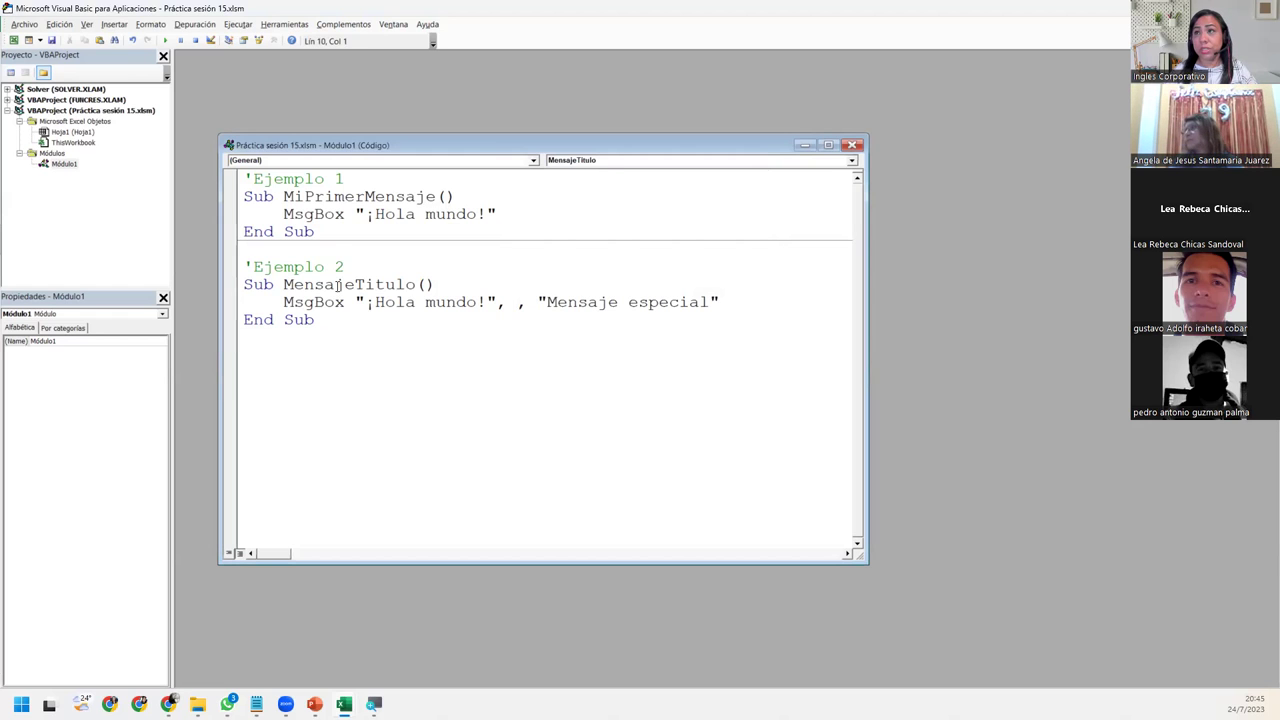
- Select the Ejemplo 1 procedure code, then the Ejemplo 2 procedure lines
mouse_move(316, 232)
mouse_down()
mouse_move(221, 172)
mouse_move(200, 198)
mouse_up()
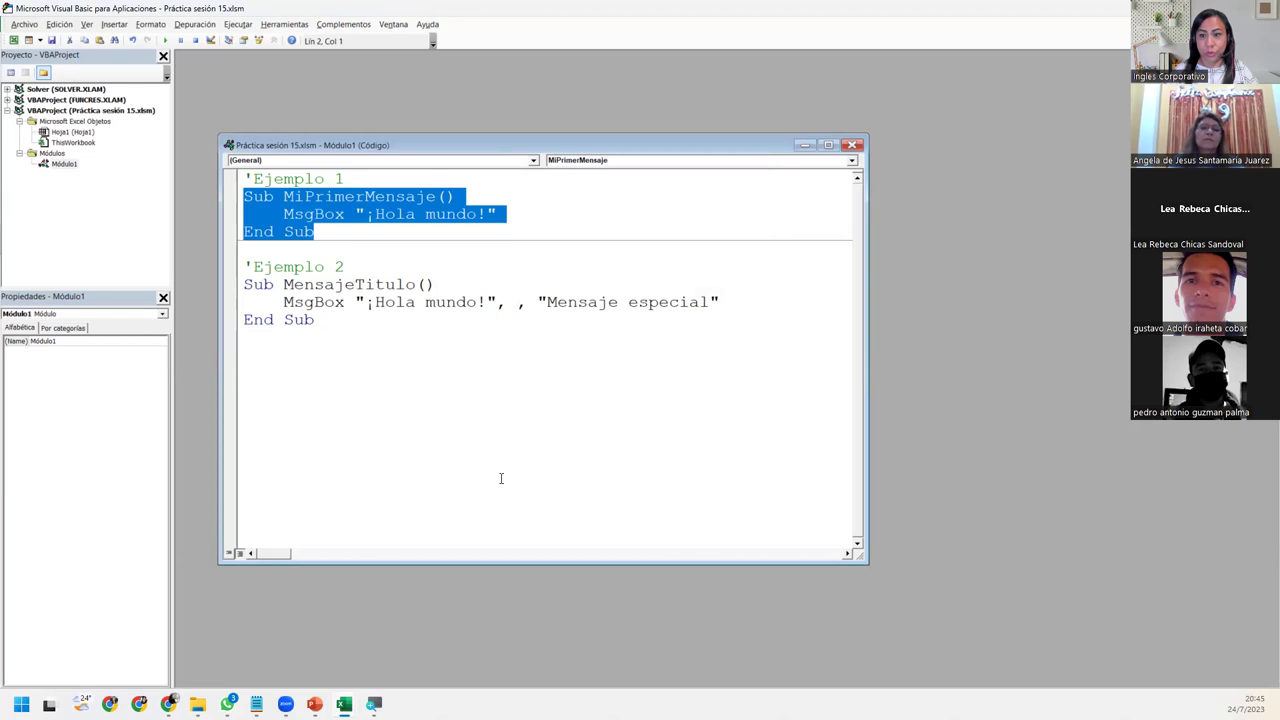
click(365, 391)
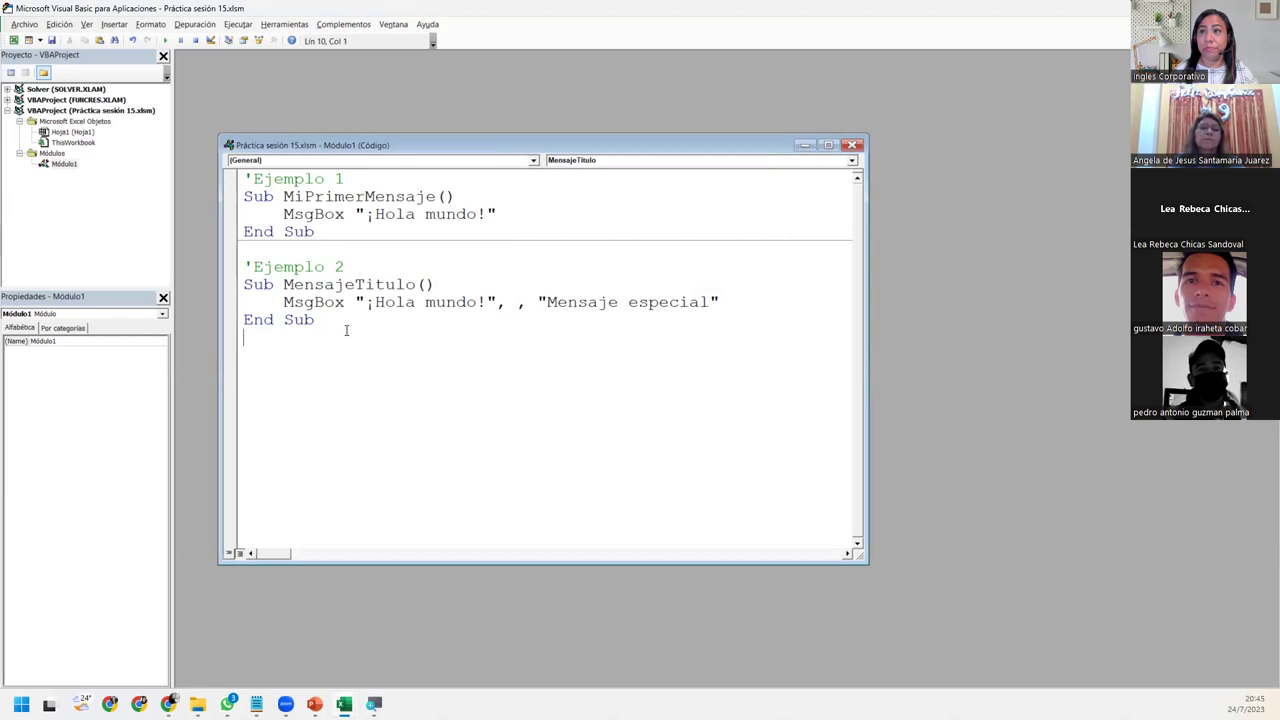
drag(346, 330, 230, 266)
click(374, 342)
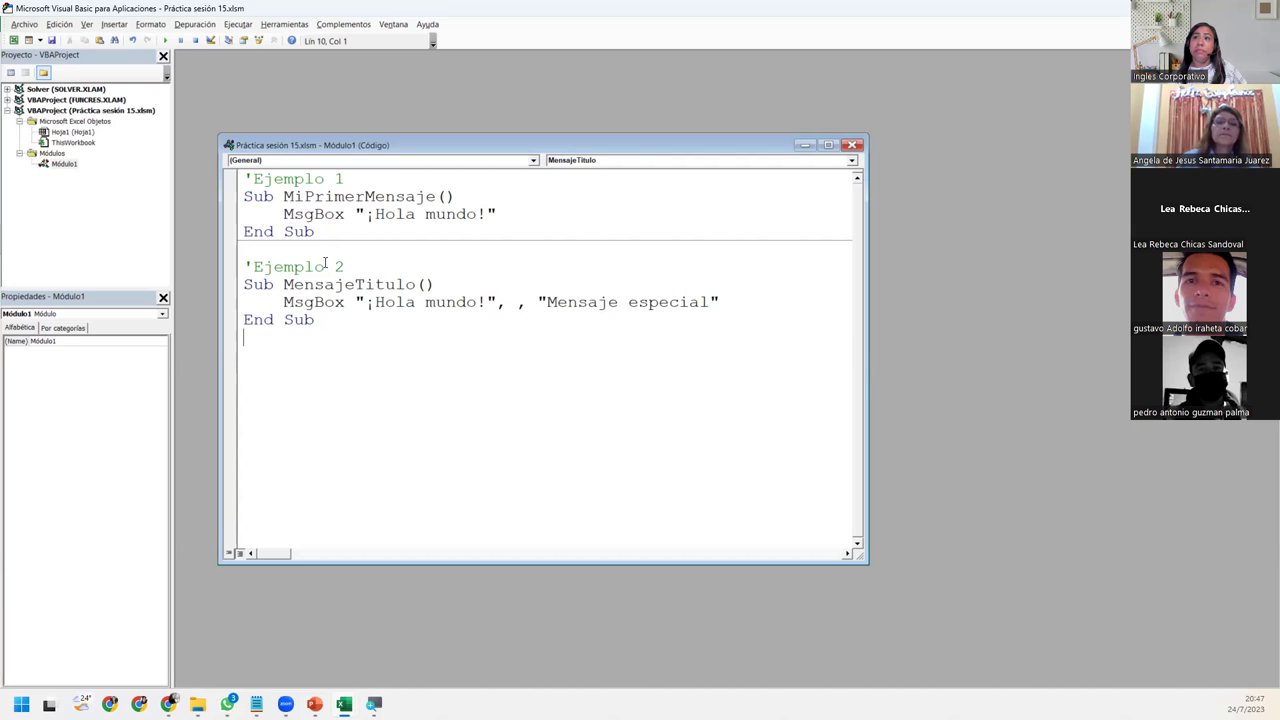
- Run MensajeTitulo, dismiss its '¡Hola mundo!' box titled Mensaje especial, then select and deselect the Ejemplo 2 code
click(166, 41)
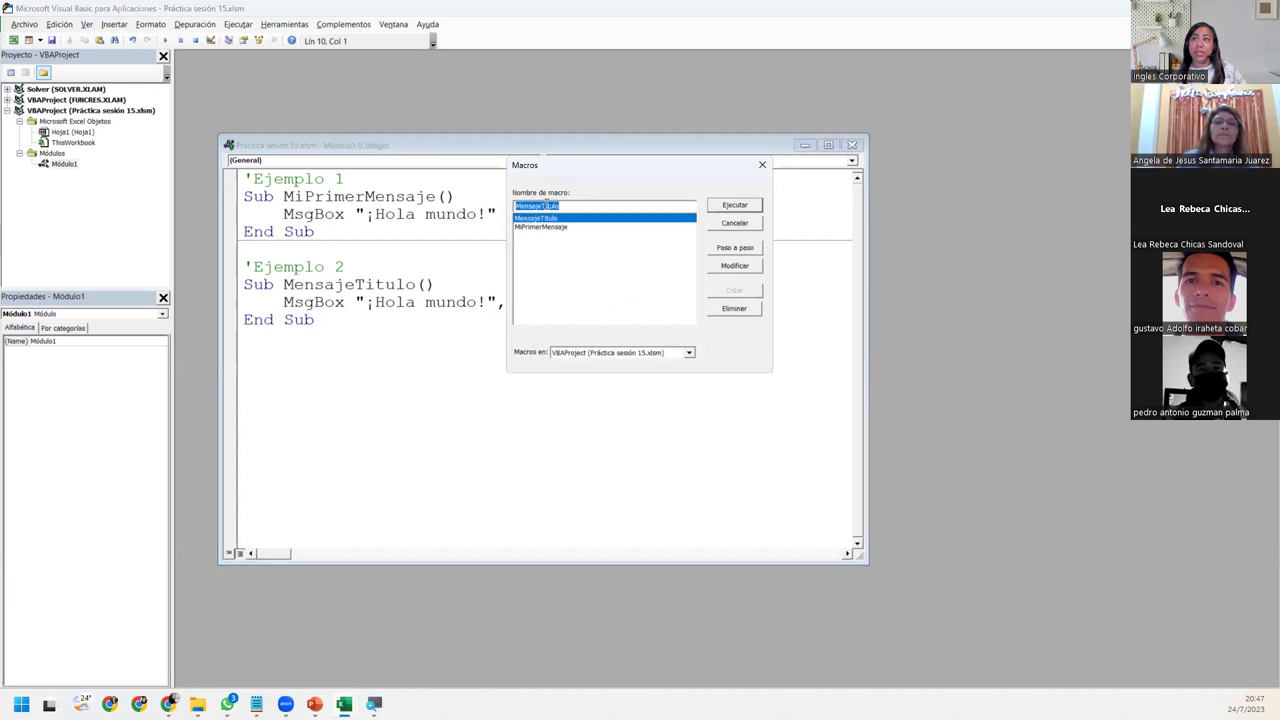
click(552, 228)
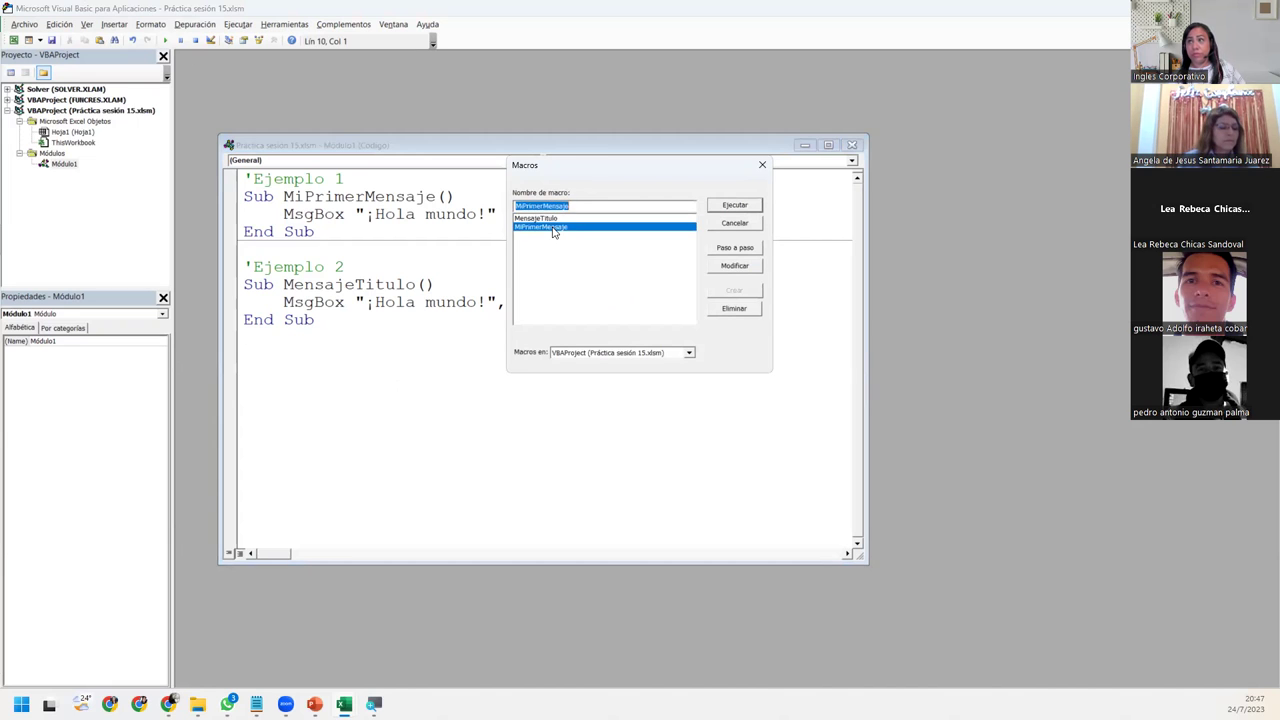
click(553, 218)
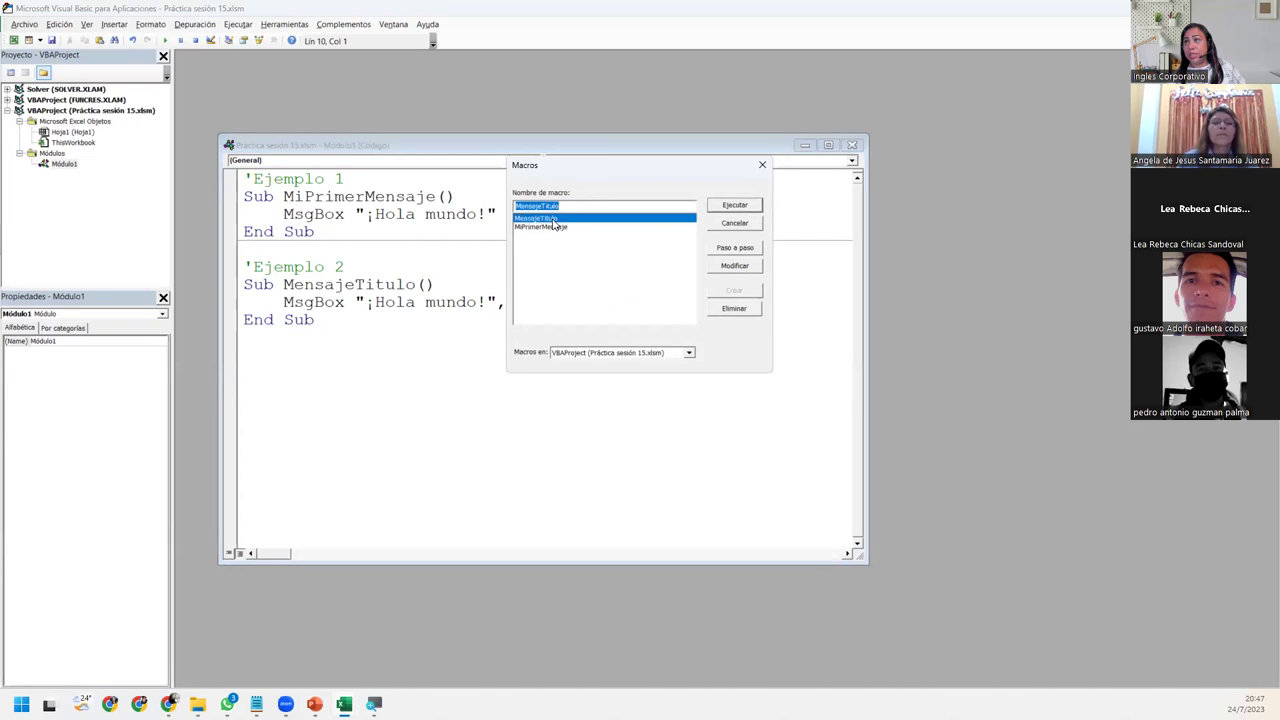
click(720, 207)
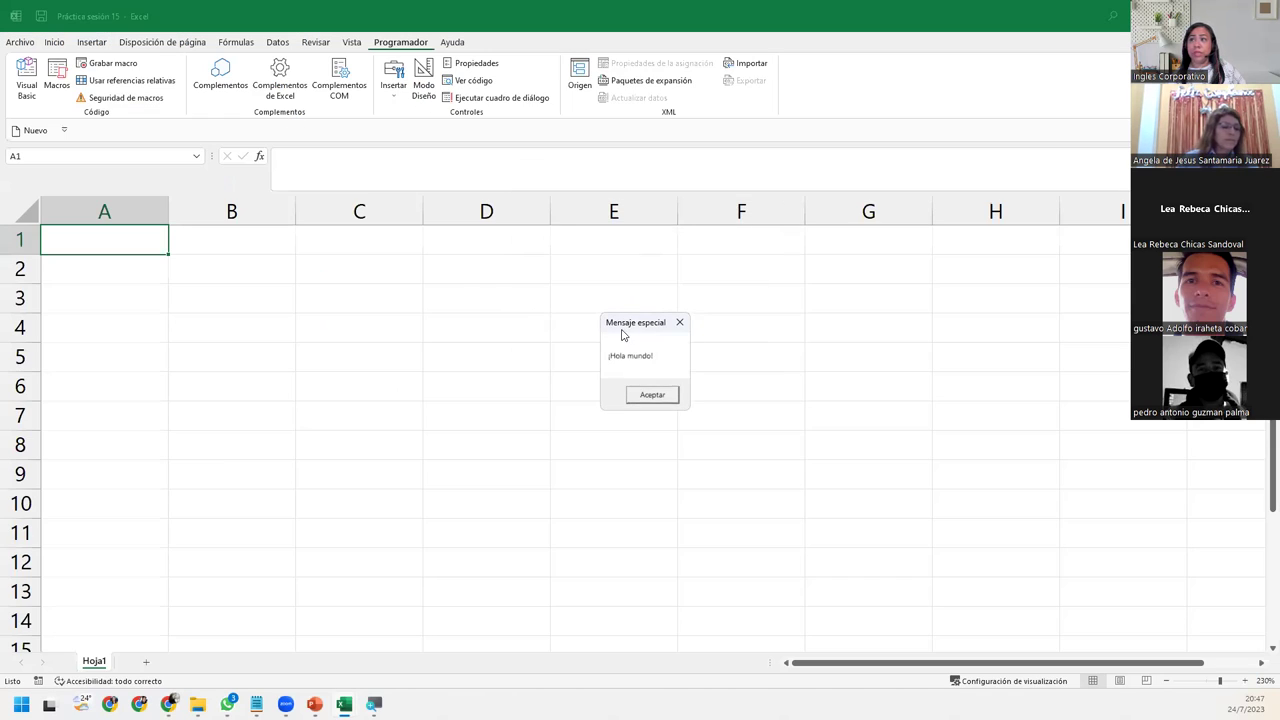
drag(620, 333, 505, 315)
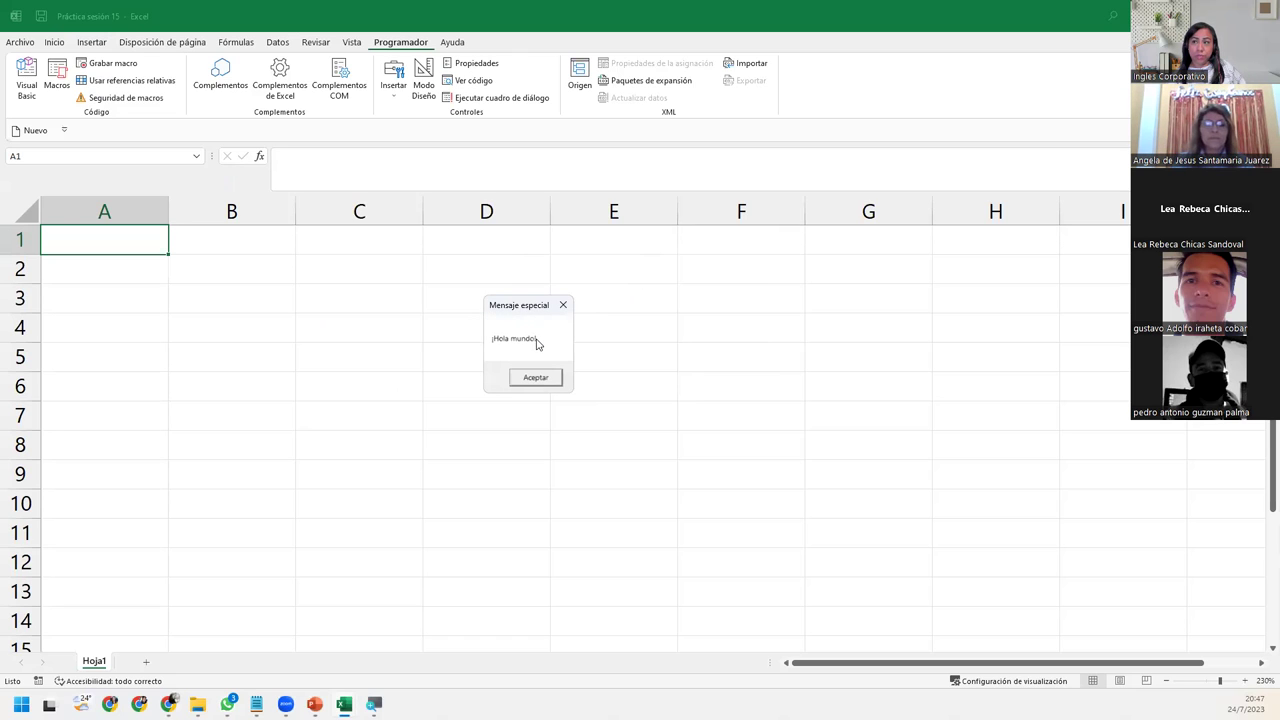
click(536, 378)
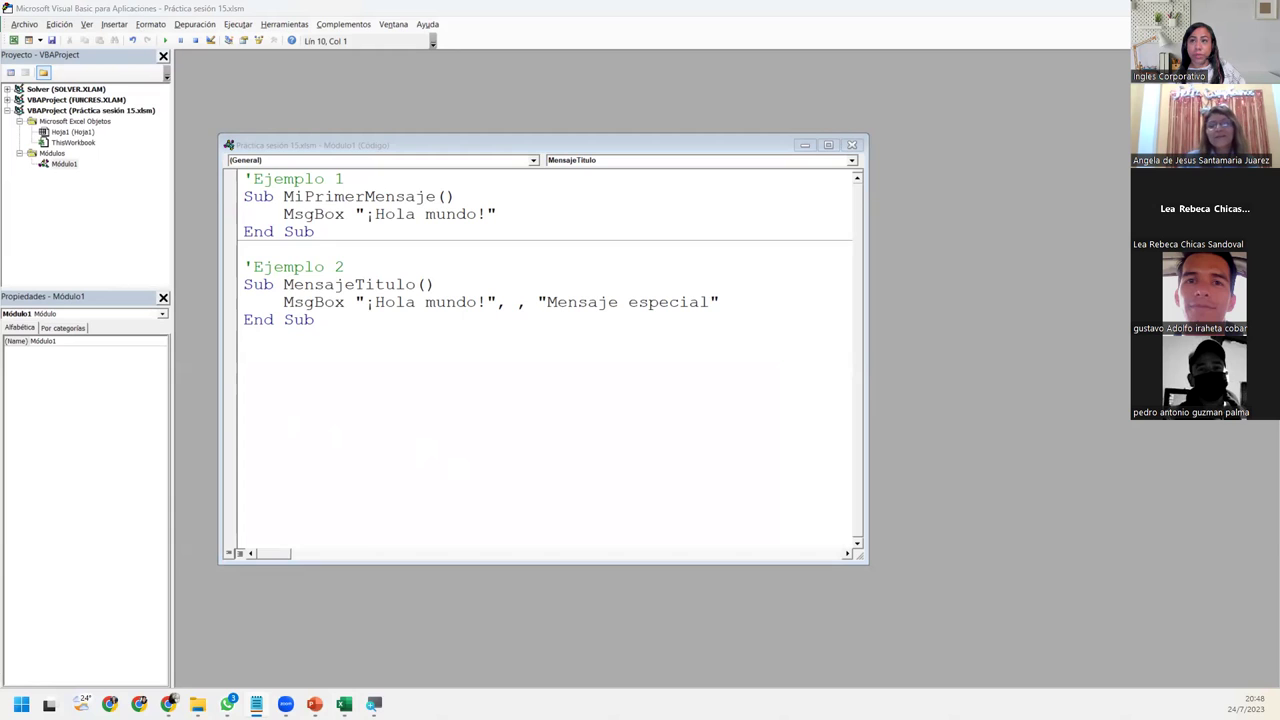
mouse_move(314, 320)
mouse_down()
mouse_move(242, 284)
mouse_move(240, 267)
mouse_up()
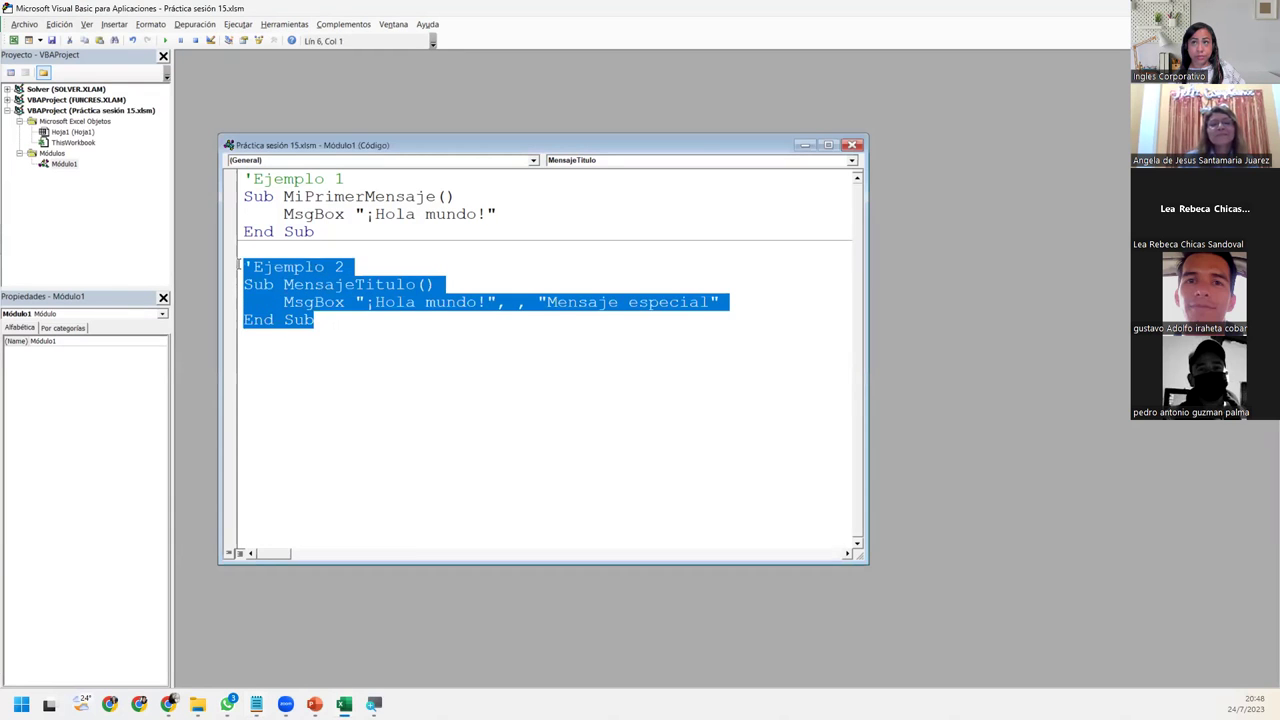
click(300, 350)
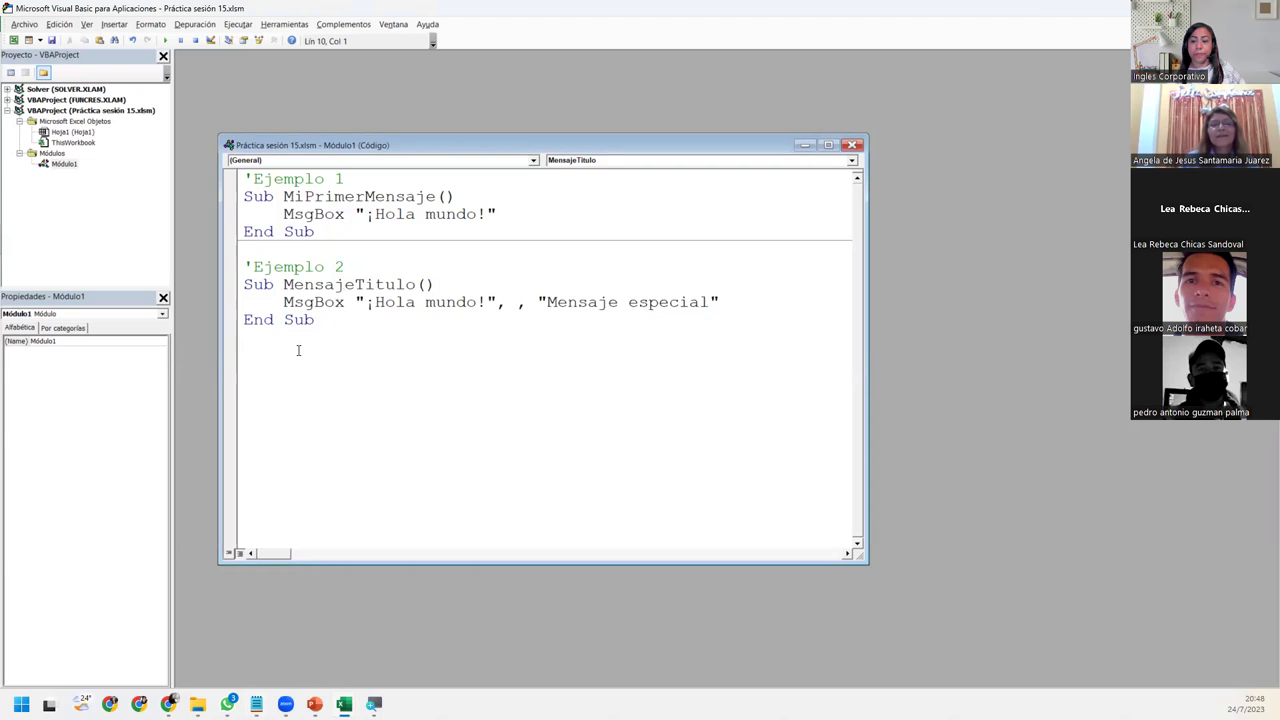
key(Return)
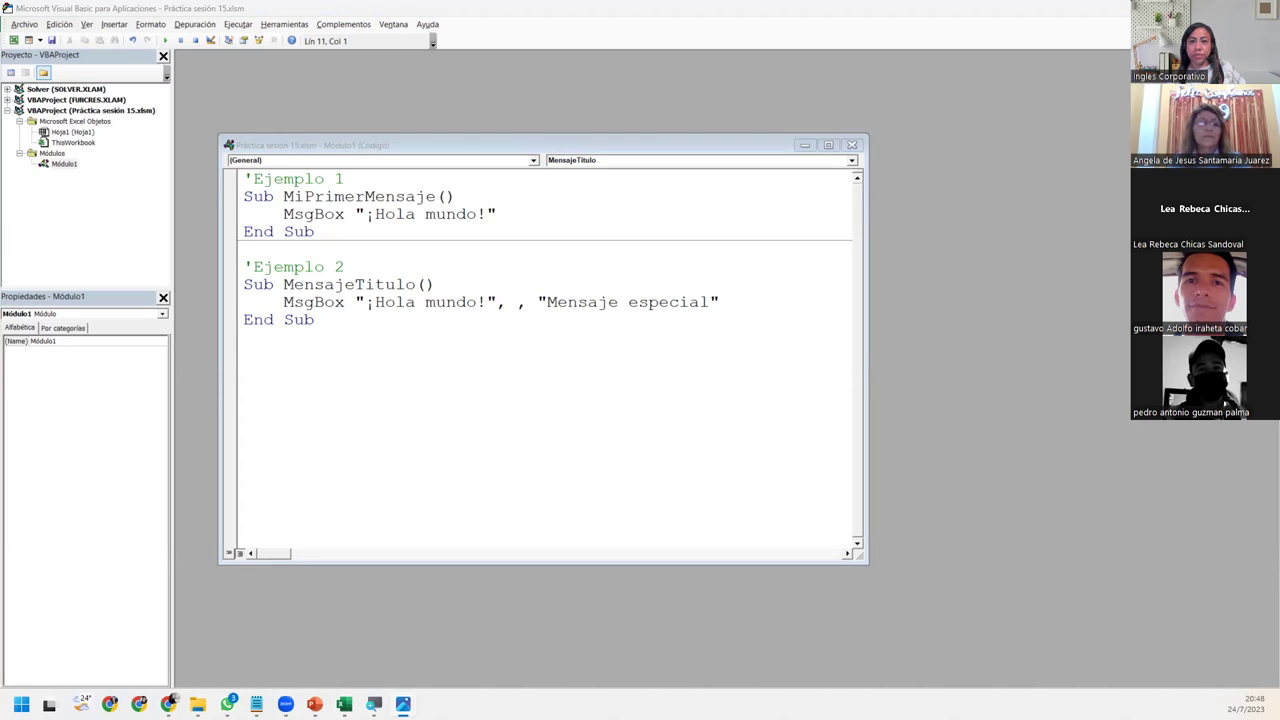
key(Return)
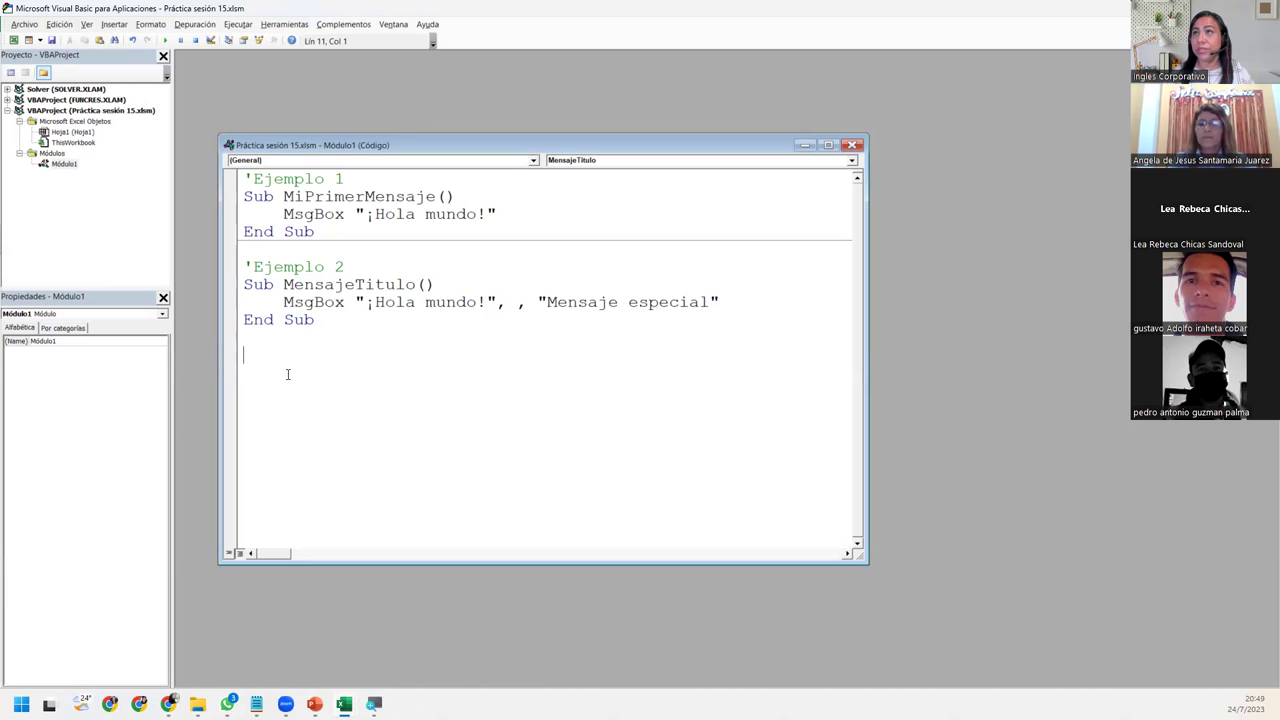
- Check the macro list, then select MiPrimerMensaje from Sub MiPrimerMensaje() through End Sub
click(165, 40)
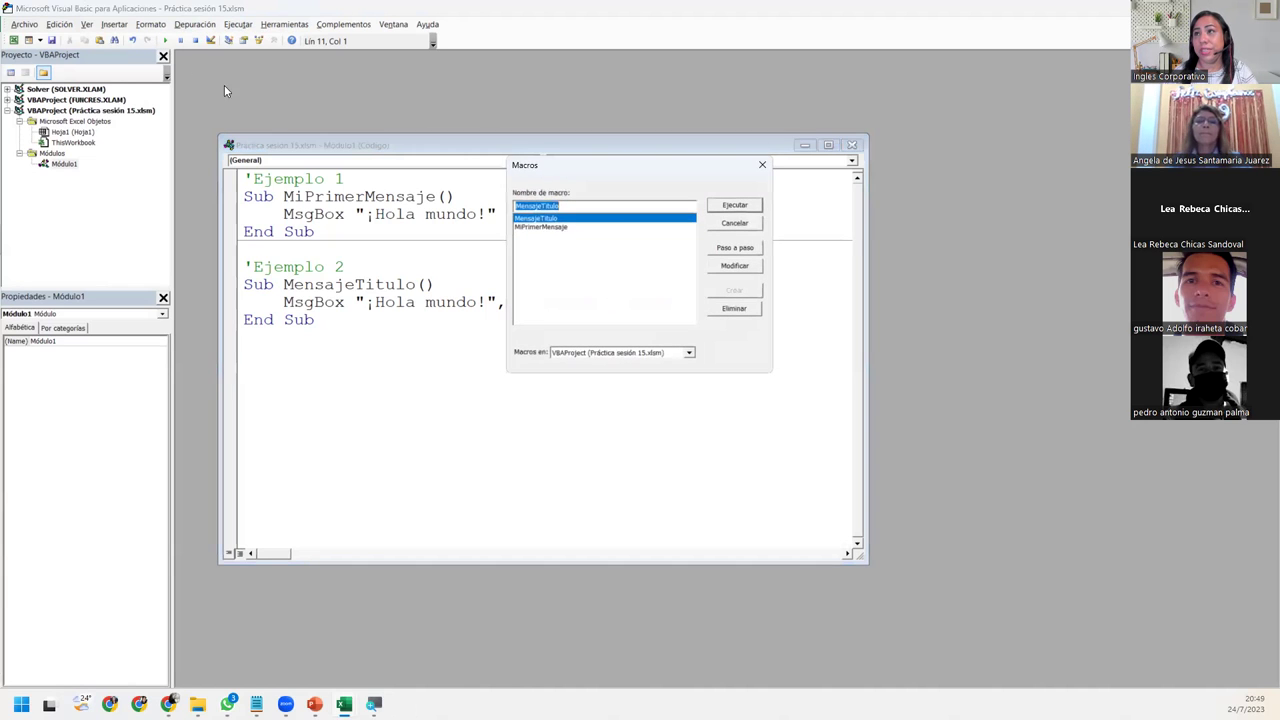
click(762, 165)
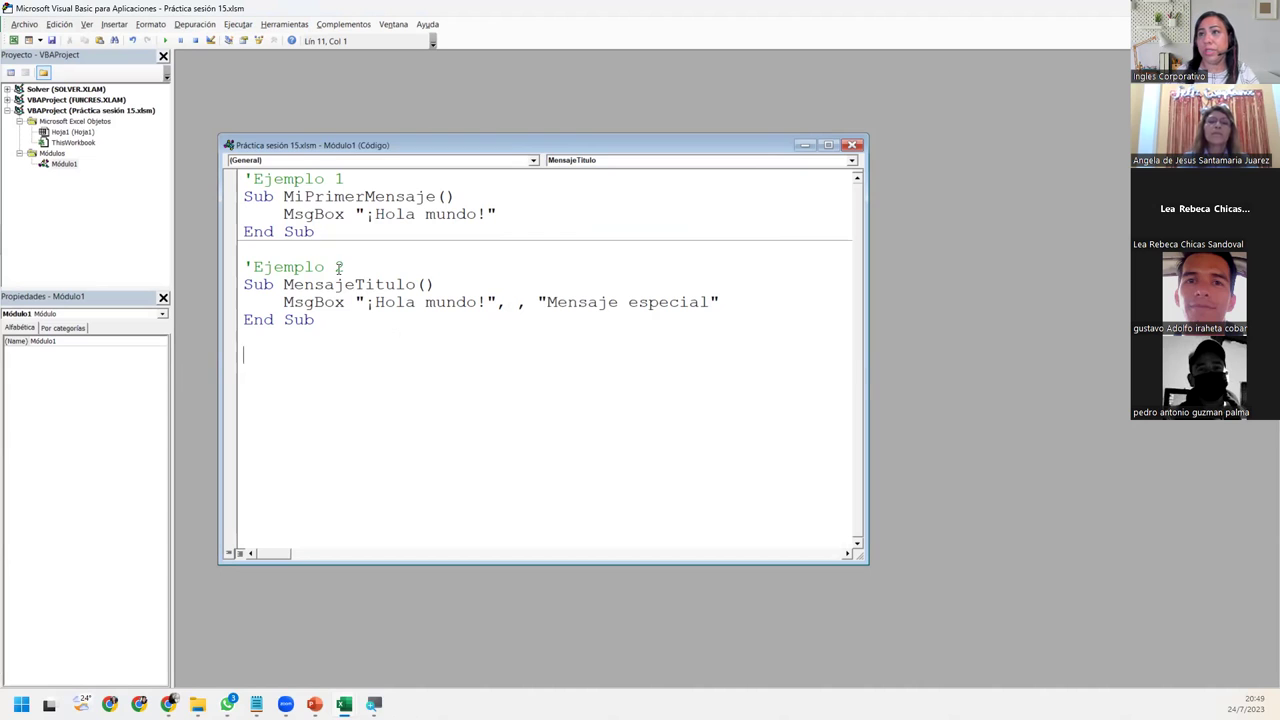
drag(314, 231, 233, 204)
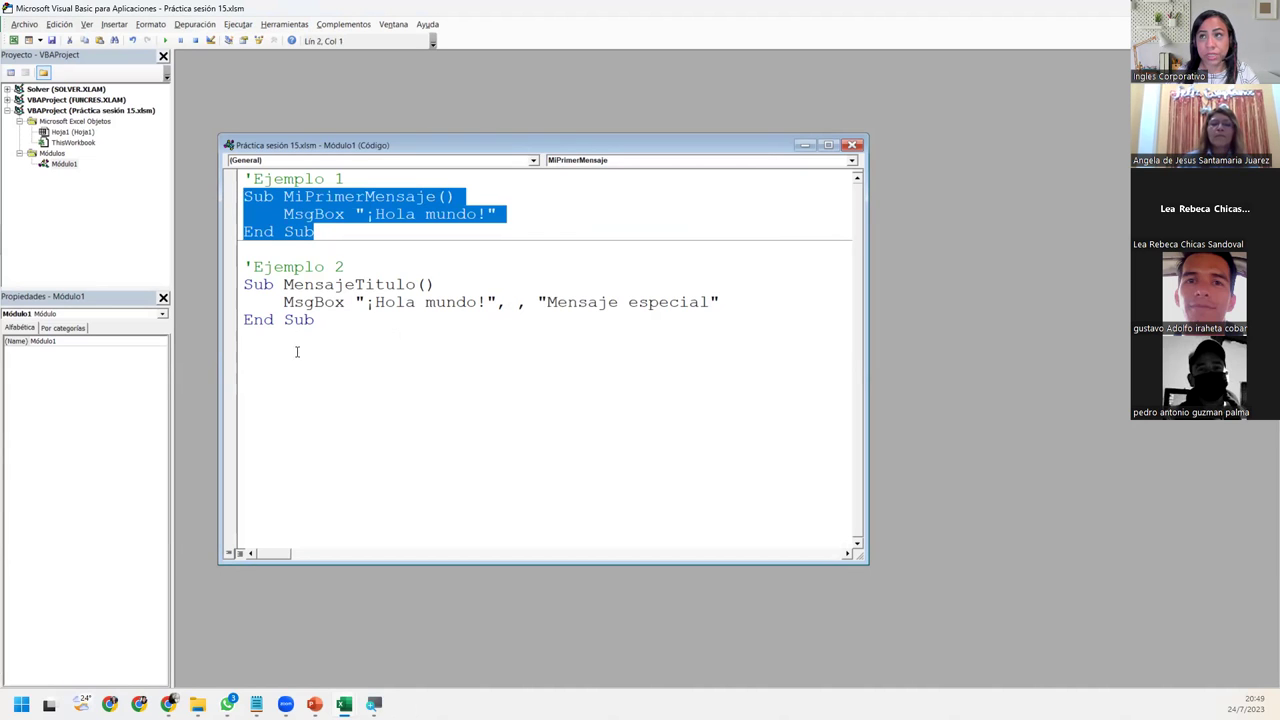
click(300, 440)
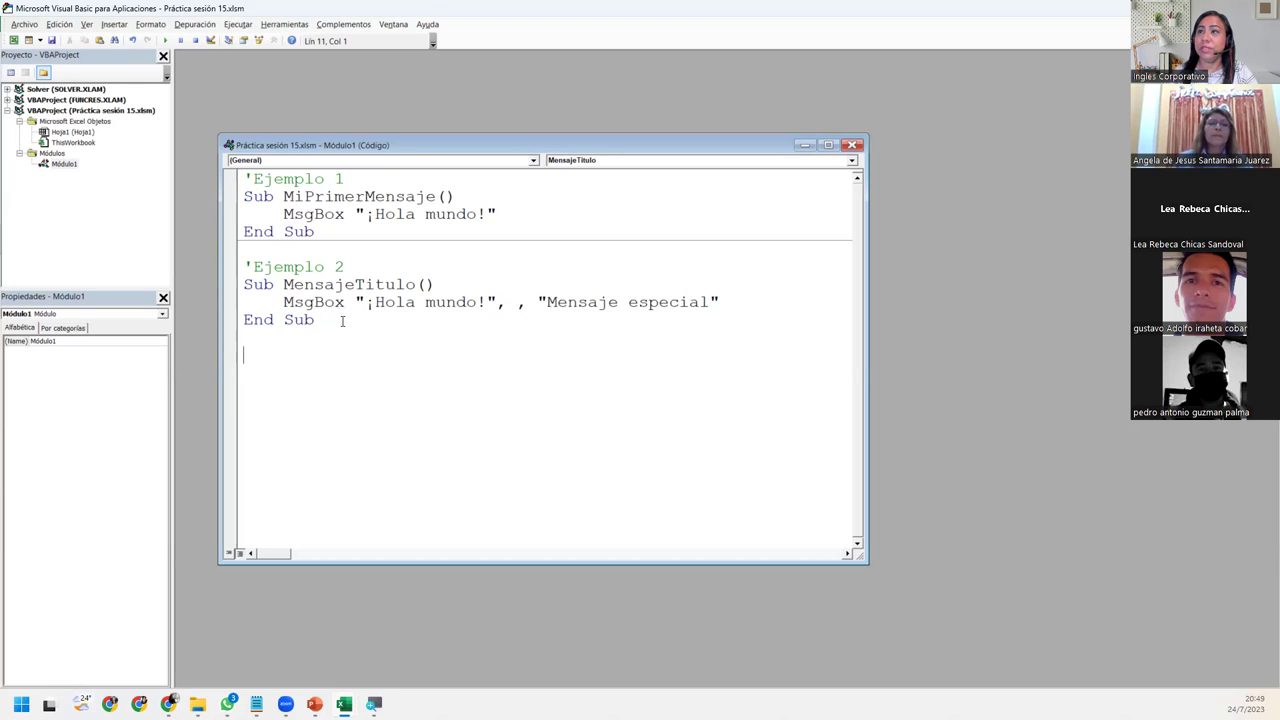
drag(354, 233, 229, 205)
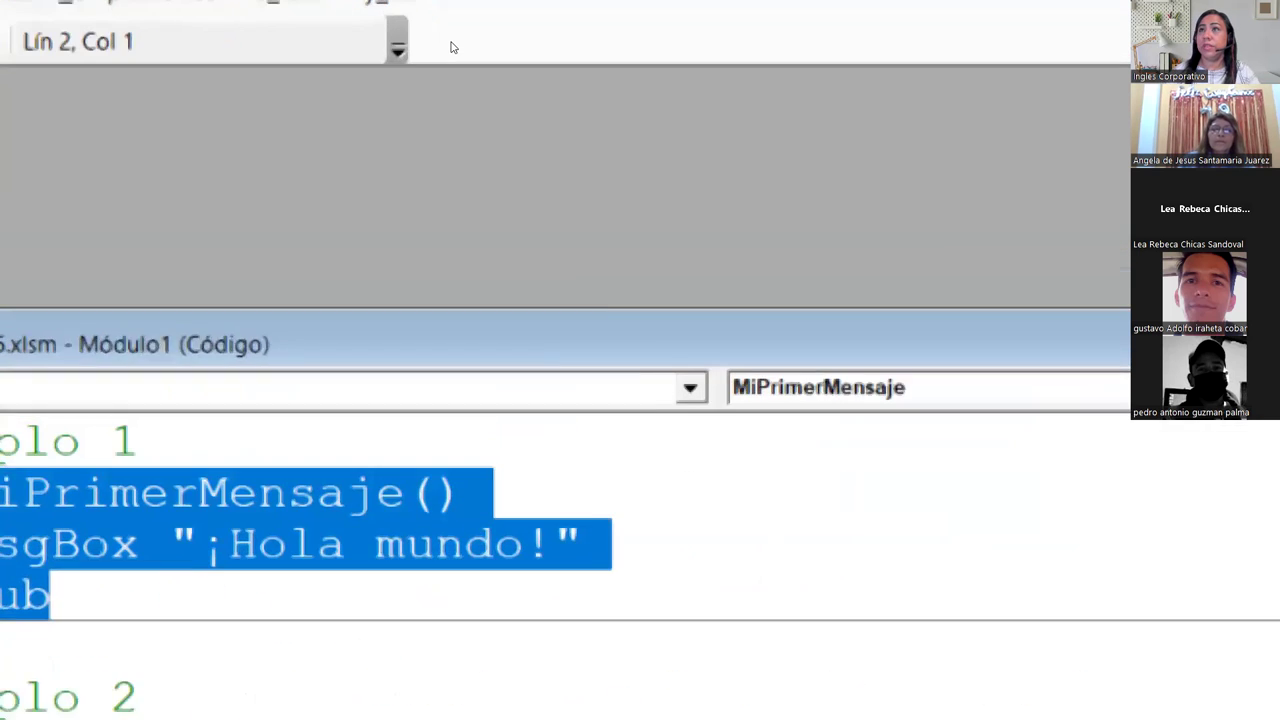
- Turn on the Edición toolbar from the toolbar context menu
key(Right)
key(Right)
key(Left)
key(Left)
key(Escape)
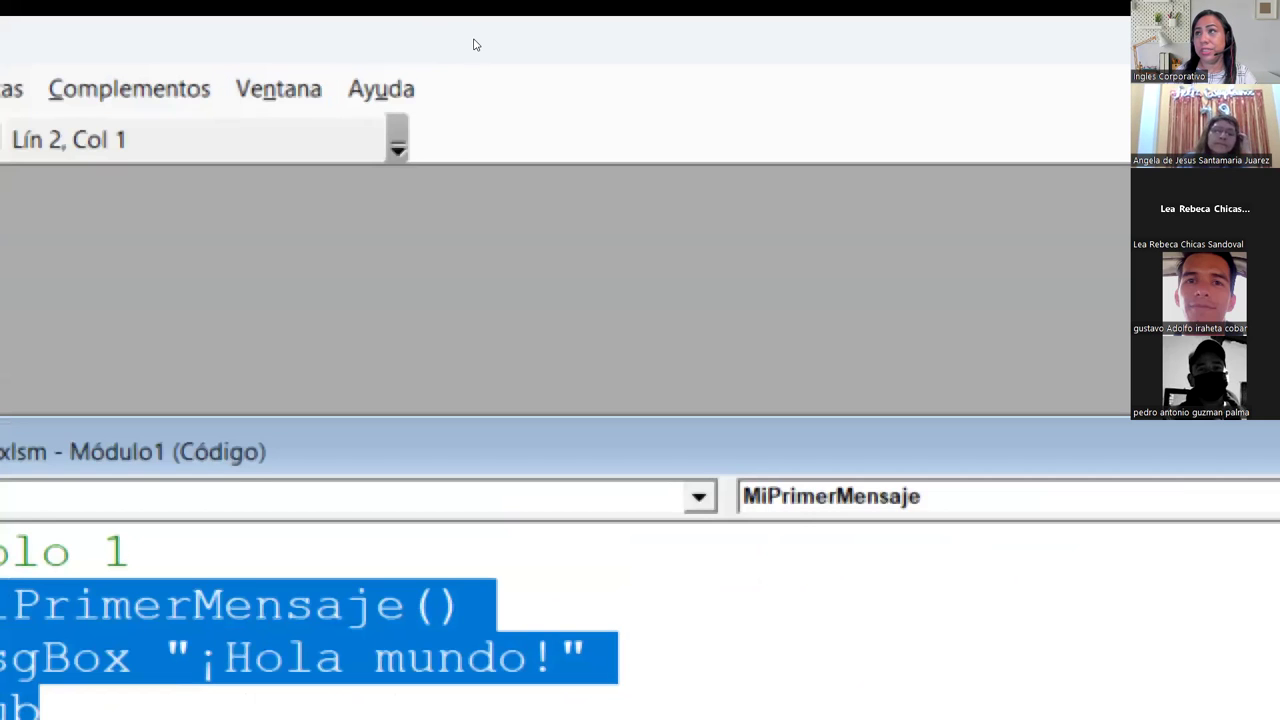
key(shift+F10)
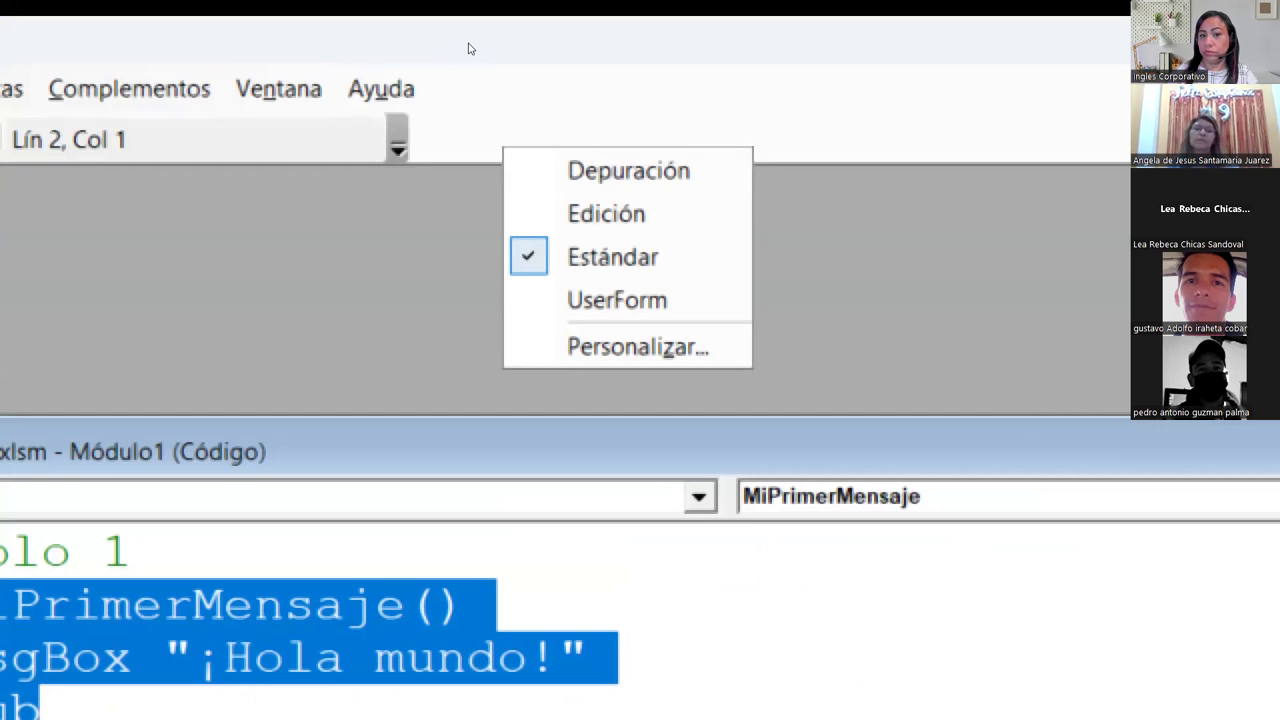
key(Down)
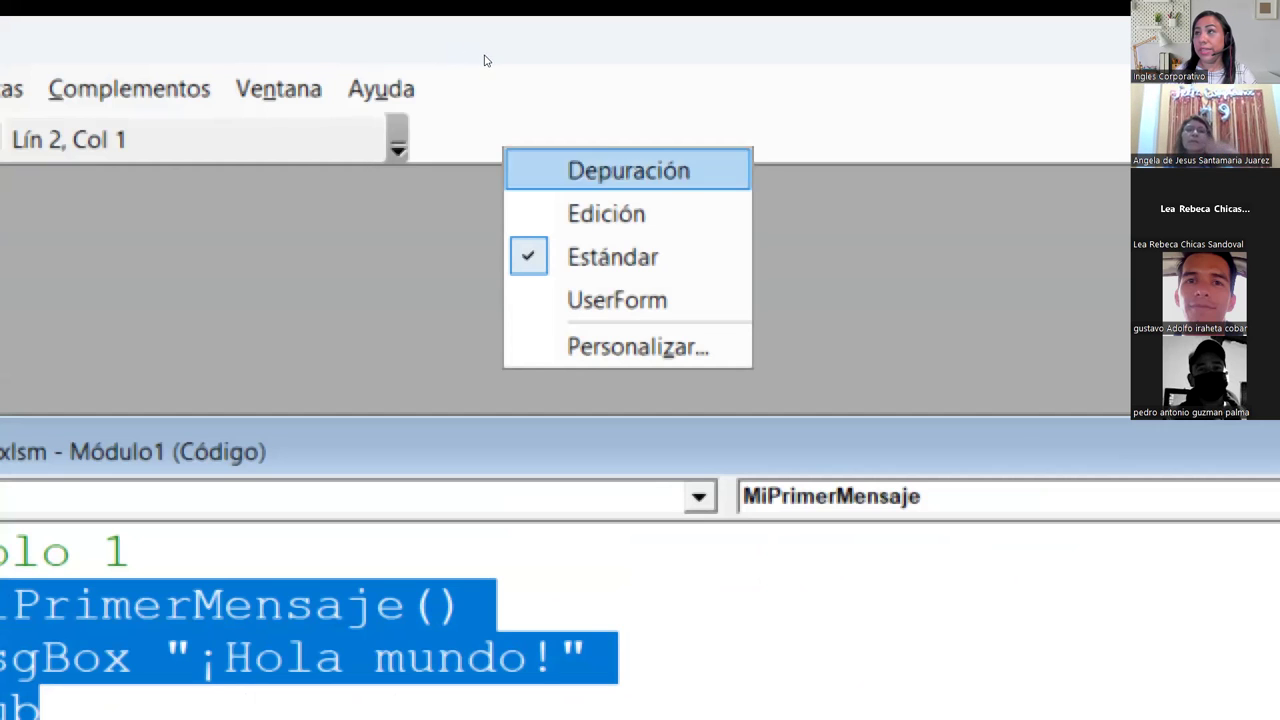
key(Down)
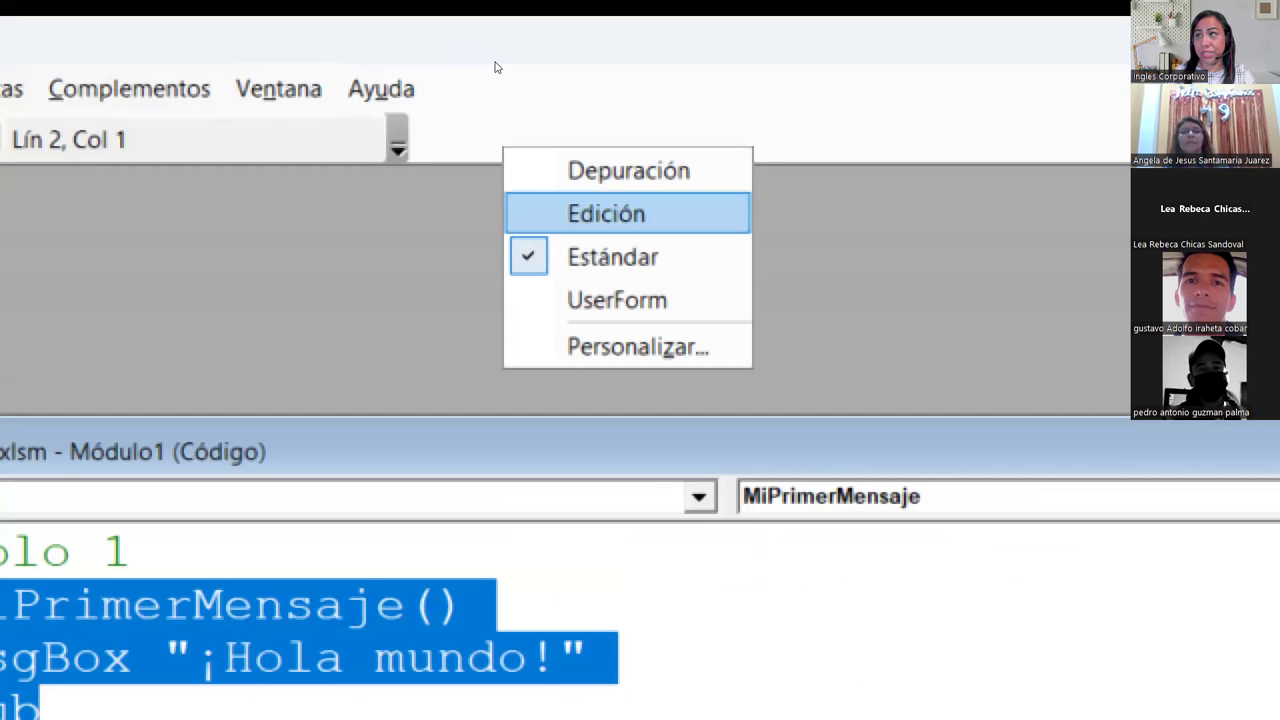
key(Escape)
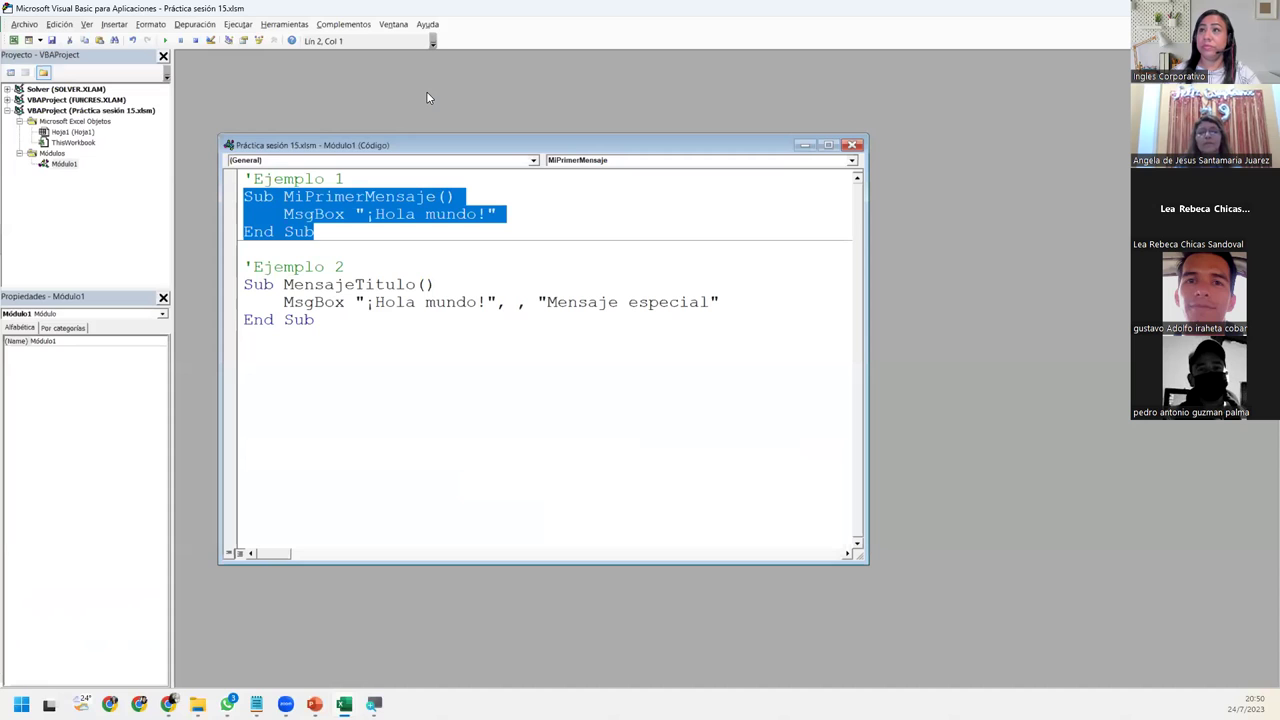
right_click(453, 45)
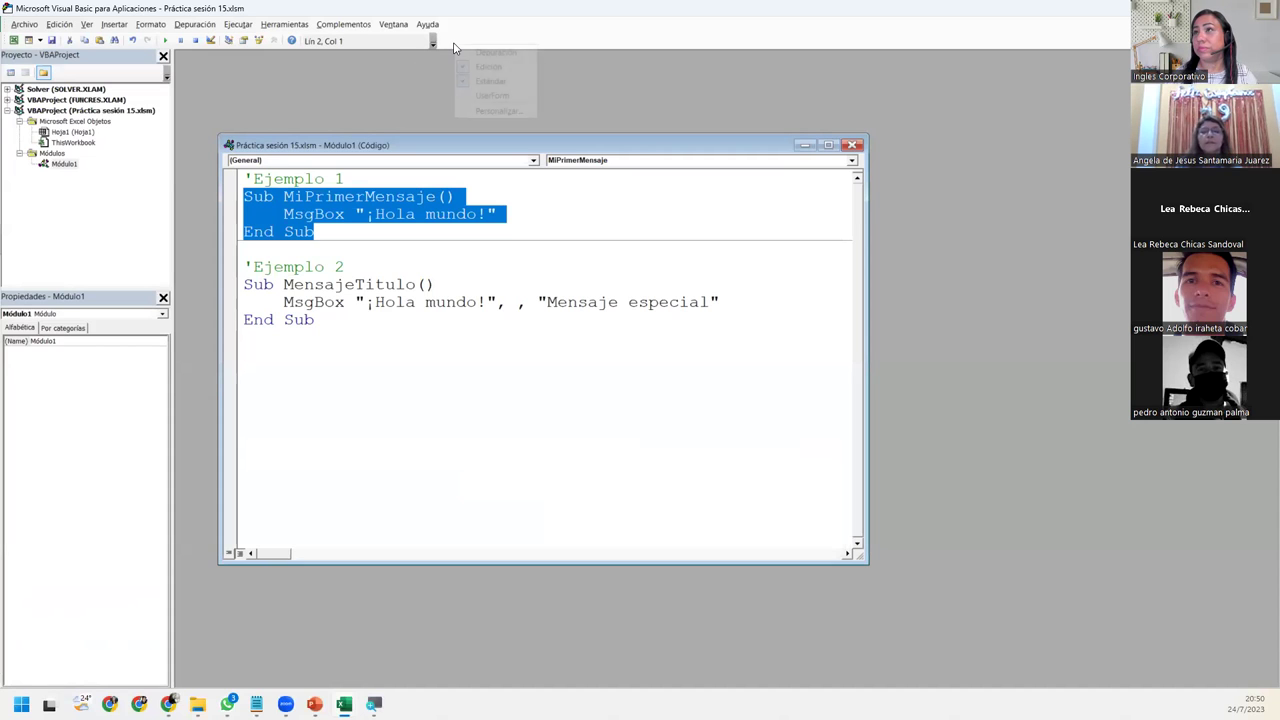
click(401, 170)
drag(401, 145, 445, 99)
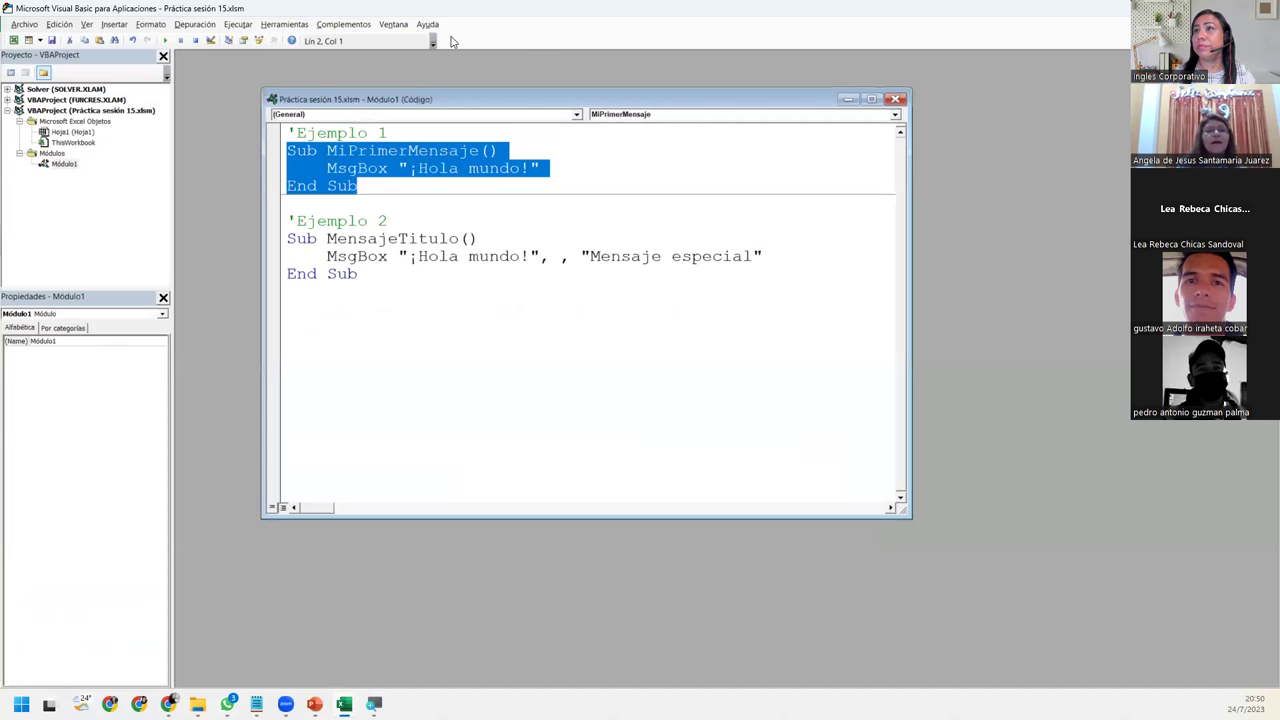
right_click(452, 40)
click(470, 62)
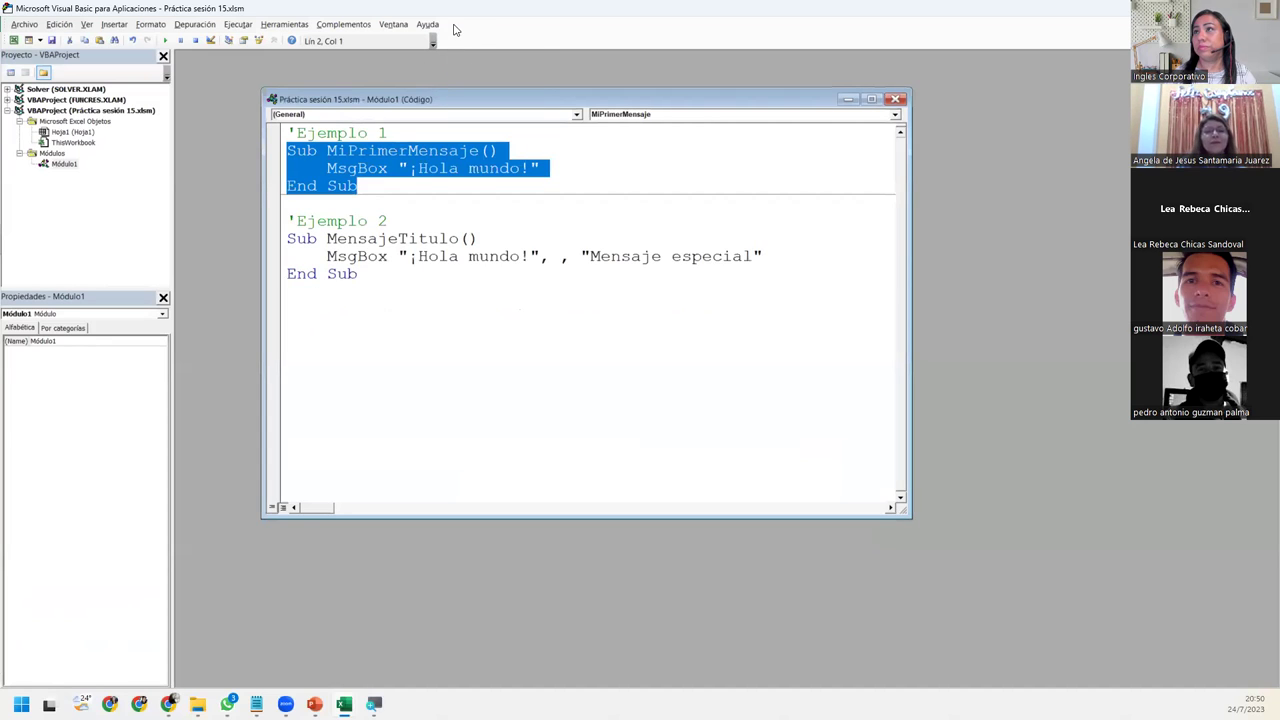
- Dock the floating Edición toolbar beside the Estándar toolbar
right_click(454, 27)
right_click(445, 40)
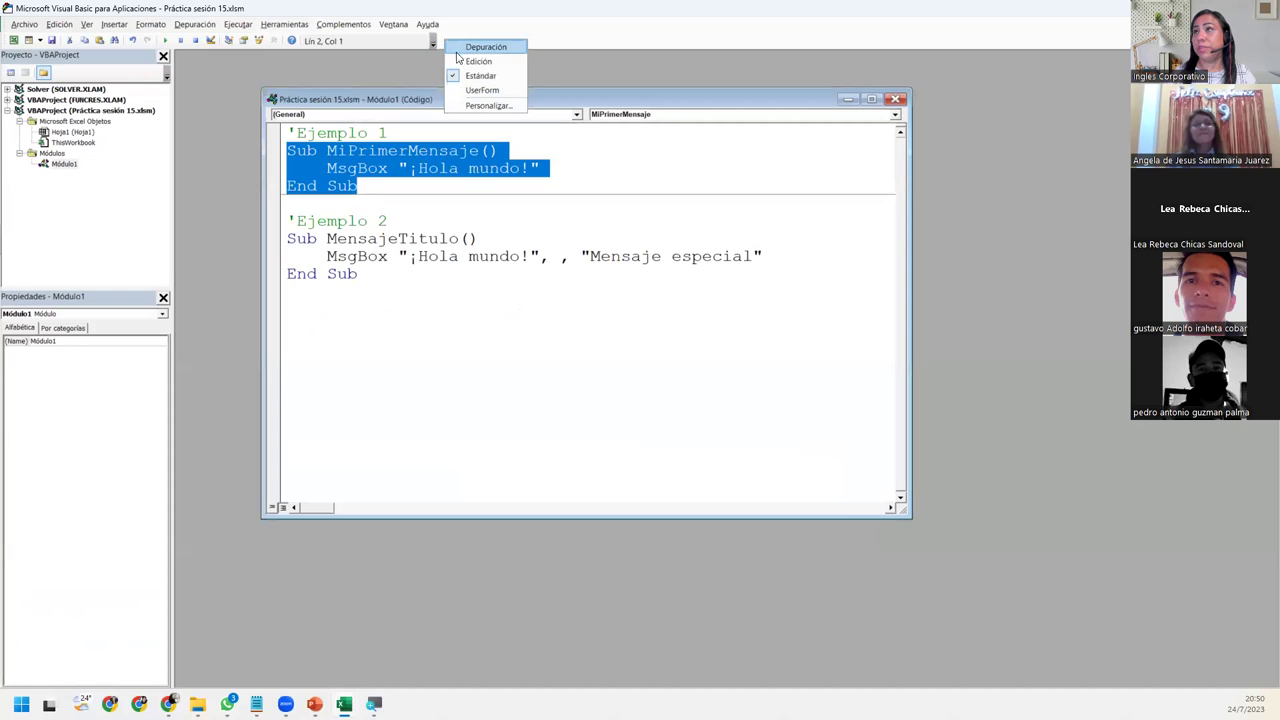
key(Escape)
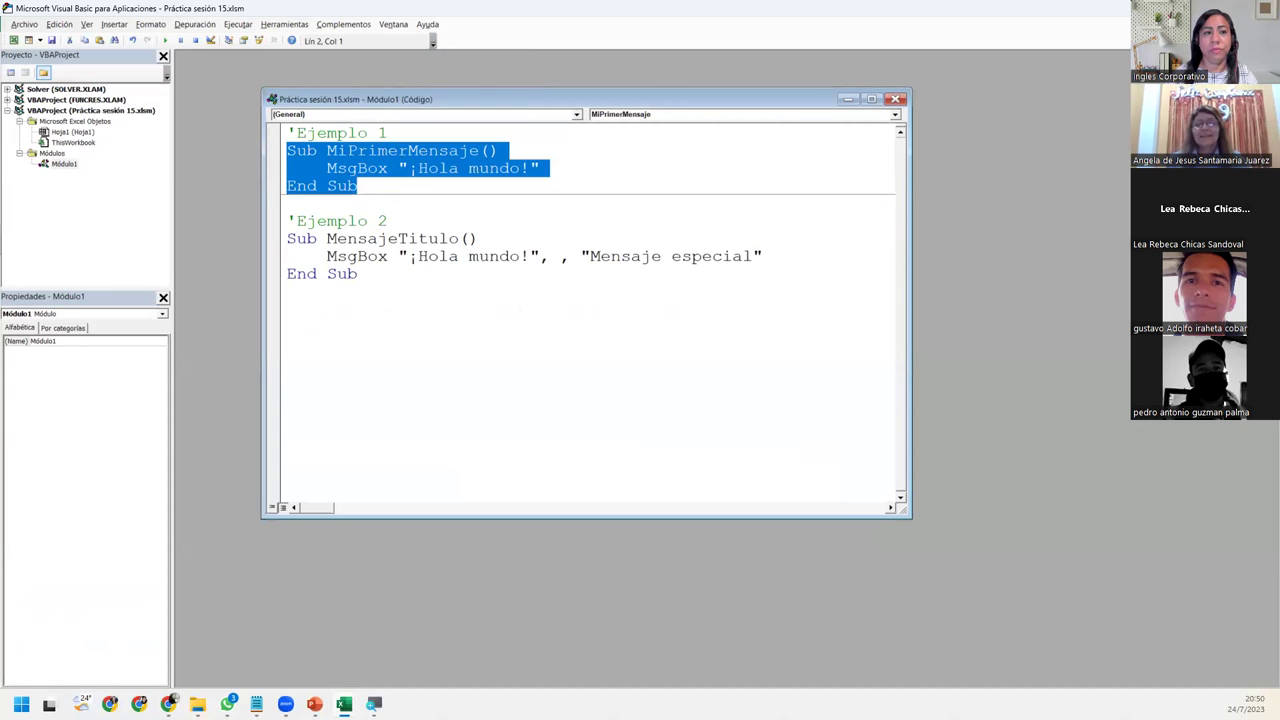
mouse_move(380, 58)
mouse_down()
mouse_move(399, 90)
mouse_move(526, 174)
mouse_up()
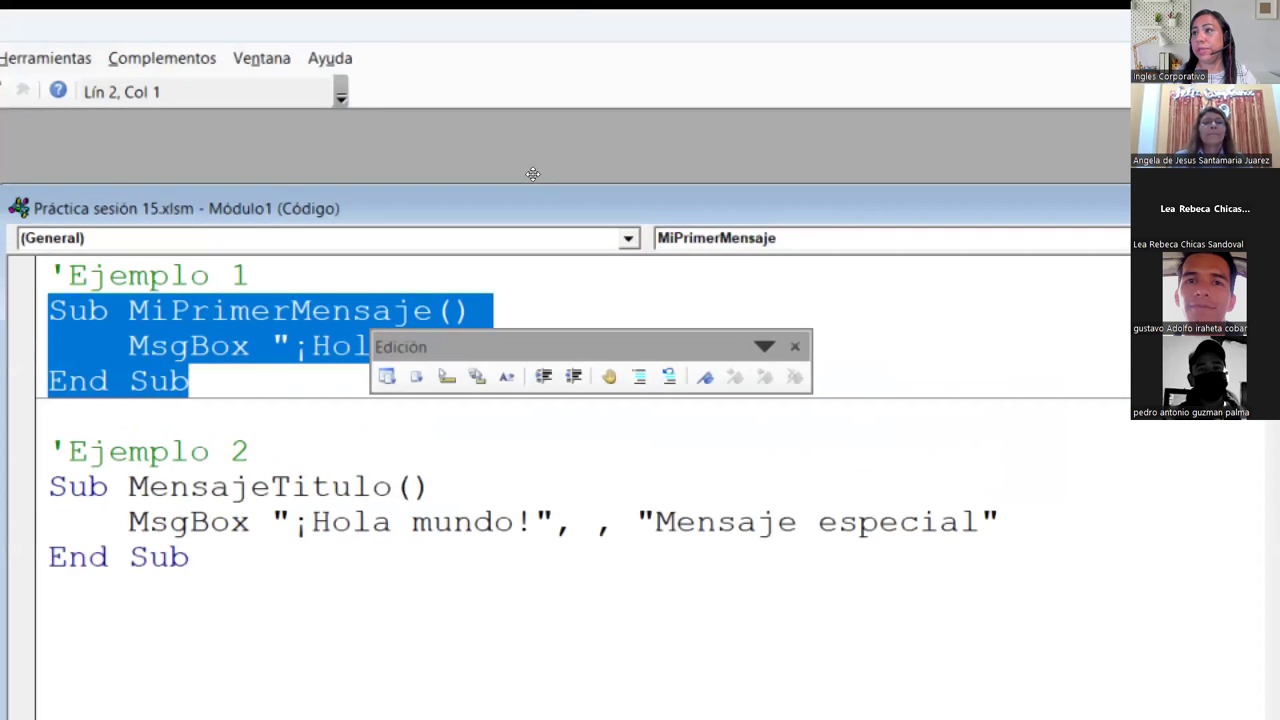
drag(540, 347, 531, 39)
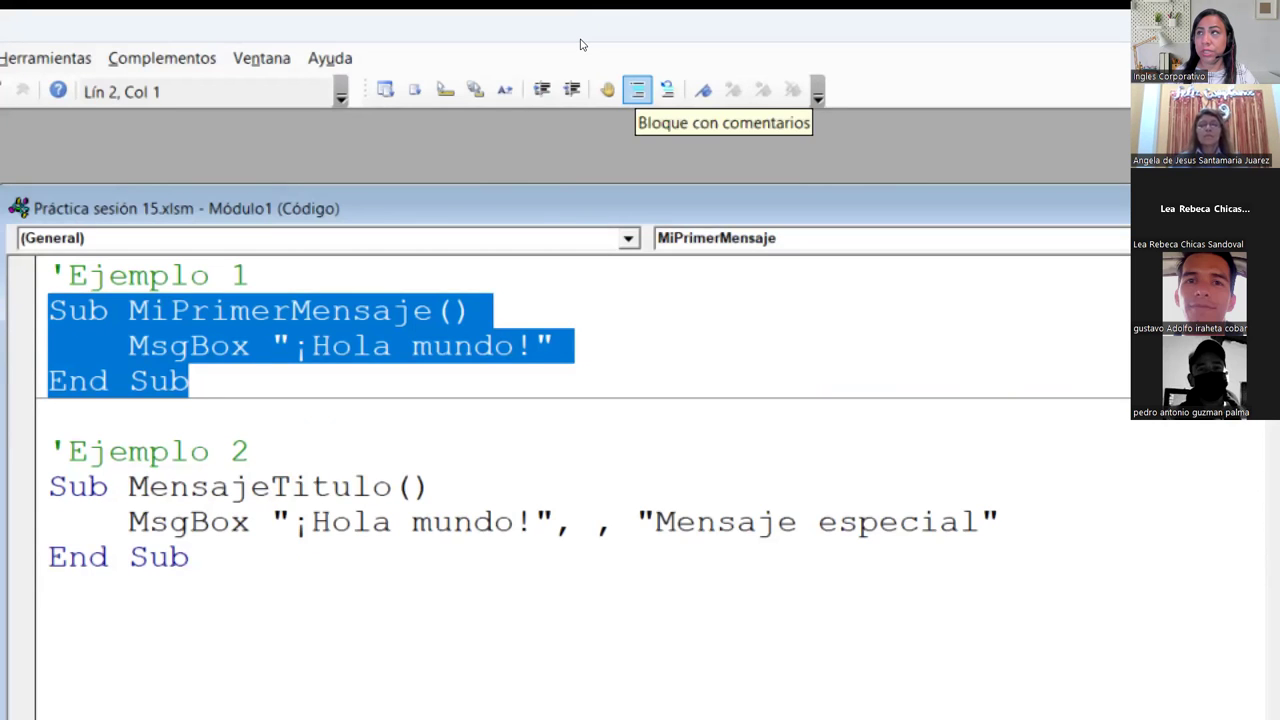
- Comment out the MiPrimerMensaje procedure, then reselect its lines and uncomment them
click(637, 90)
click(60, 592)
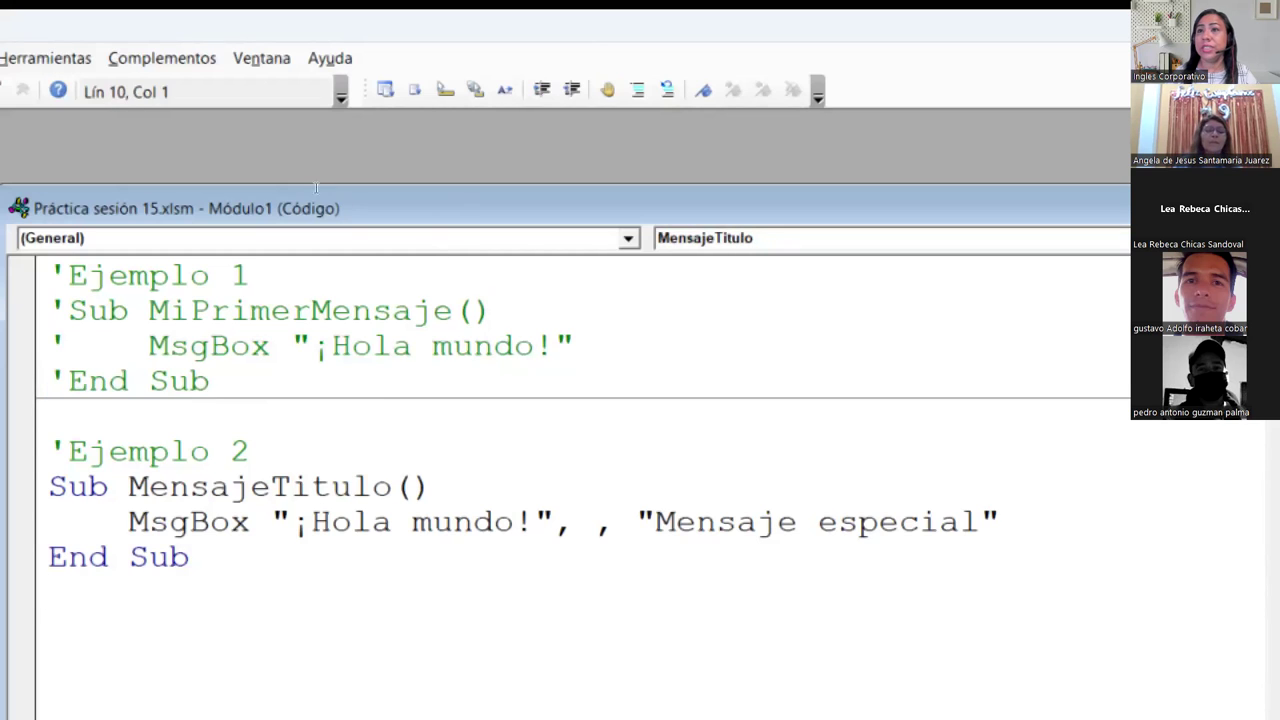
key(Up)
key(Up)
key(Up)
key(Right)
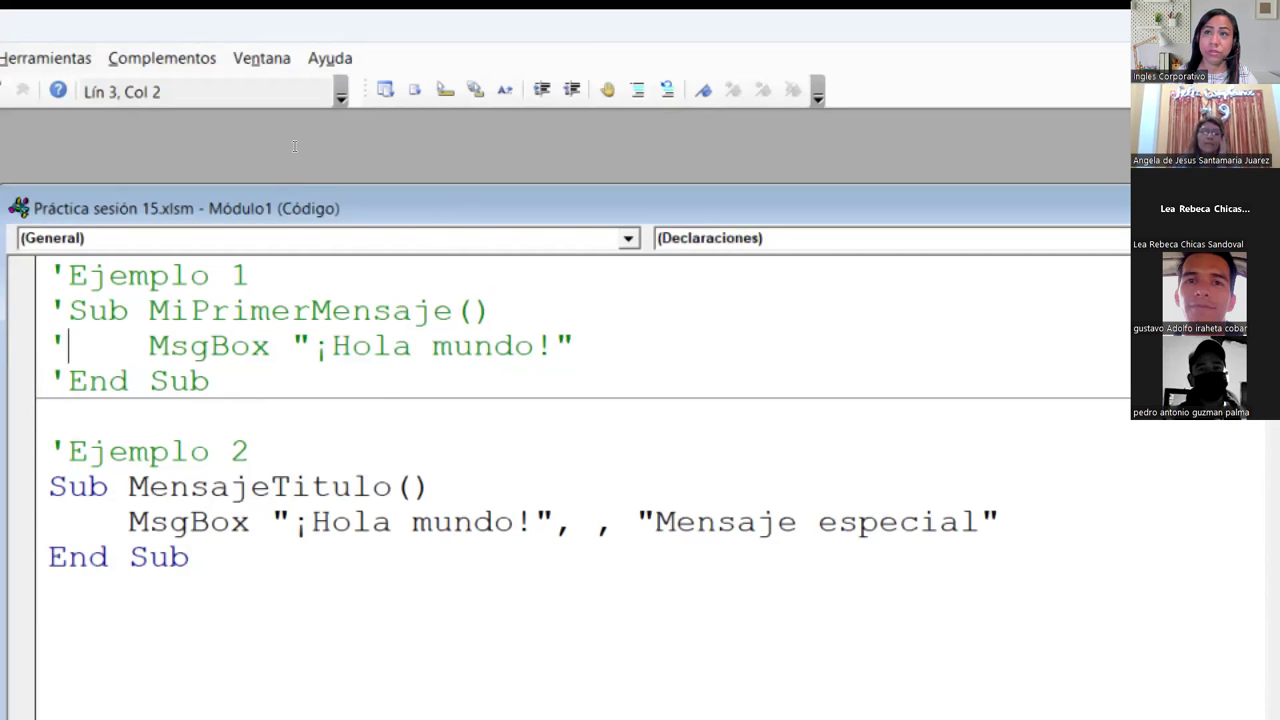
key(Up)
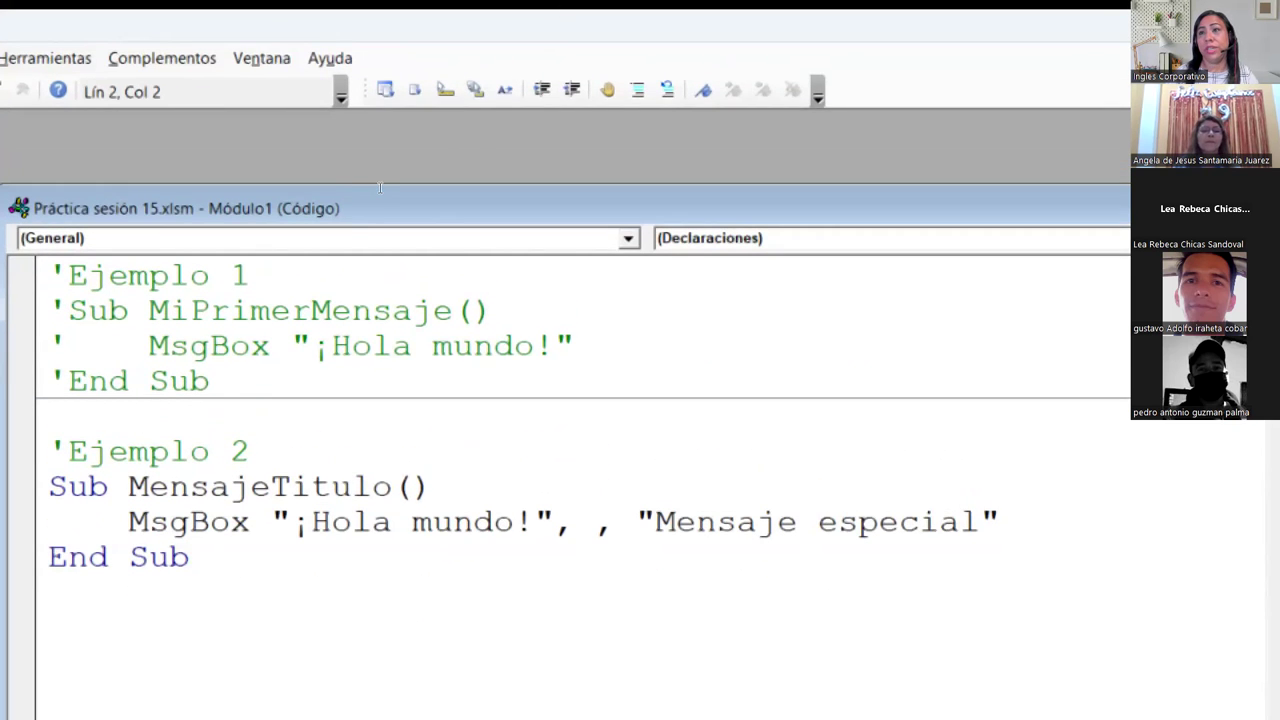
key(Down)
key(Down)
key(End)
key(shift+Up)
key(shift+Up)
key(shift+Home)
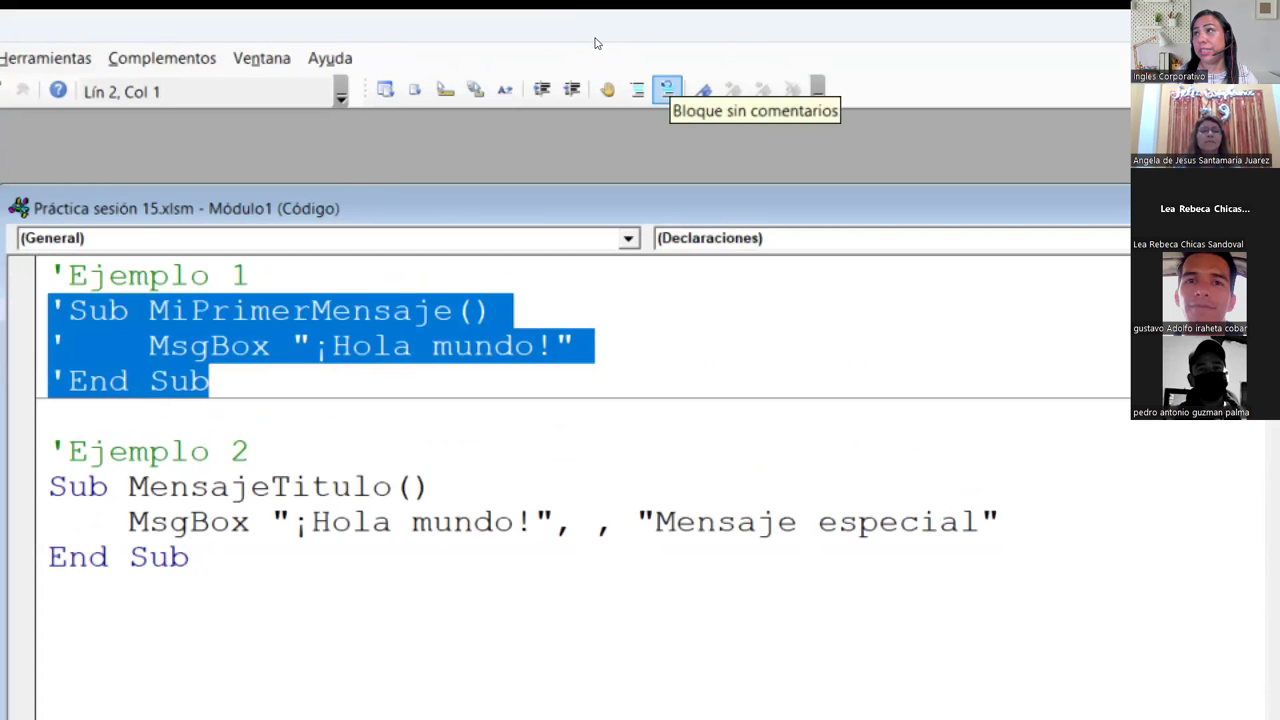
click(667, 89)
- Reselect the MiPrimerMensaje lines including the Sub line and comment them out again
key(Down)
key(Down)
key(Down)
key(End)
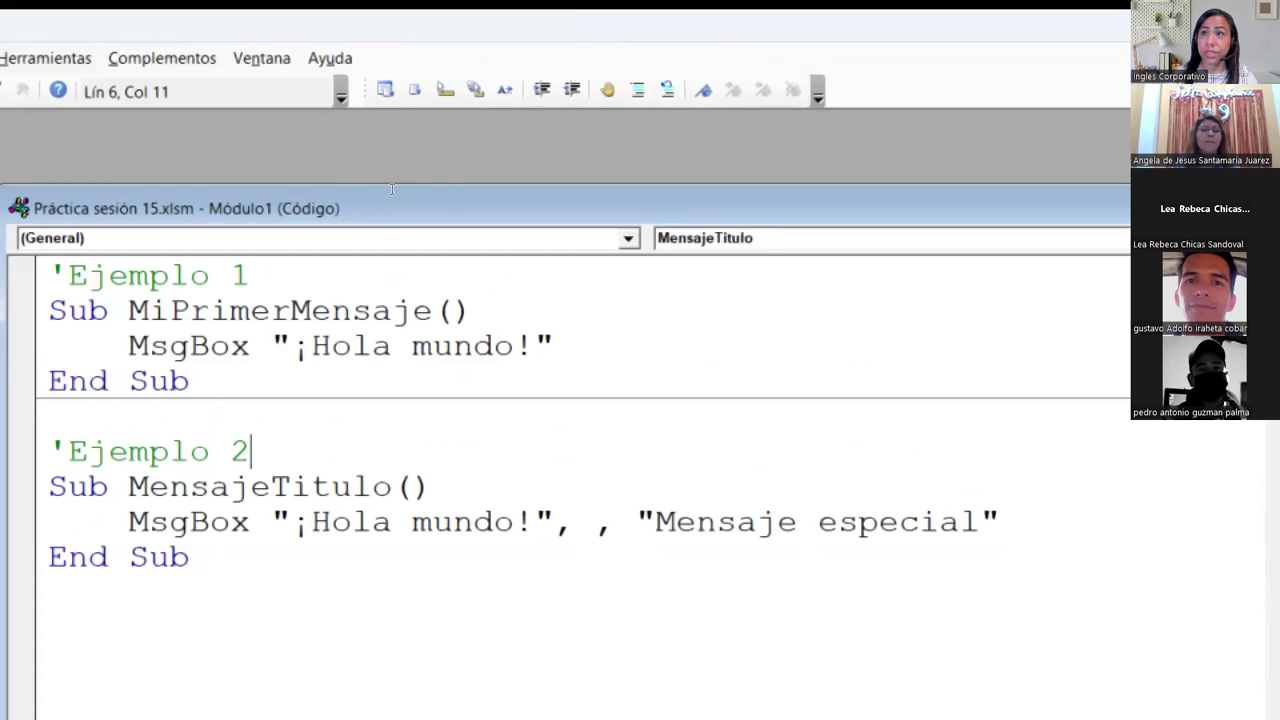
key(Up)
key(Up)
key(Up)
key(Home)
key(shift+Down)
key(shift+End)
key(shift+Up)
key(shift+Home)
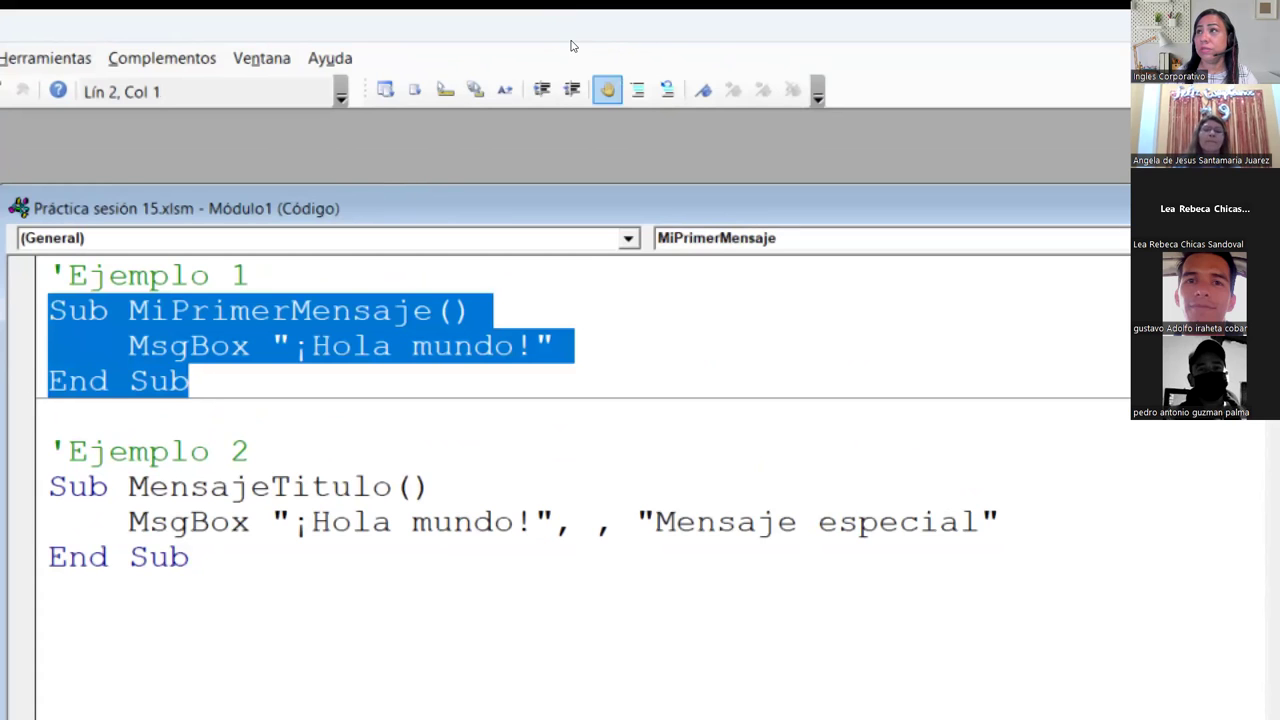
click(637, 89)
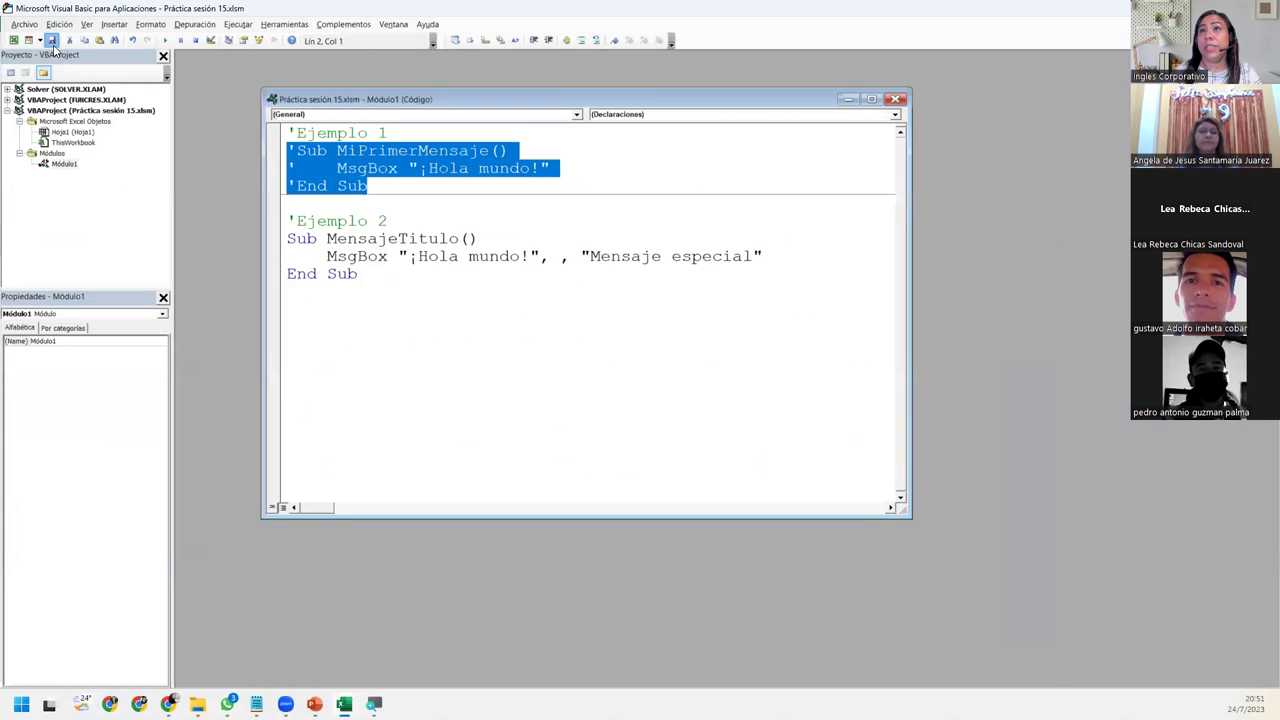
- Run MensajeTitulo again and close its Mensaje especial message box
click(165, 40)
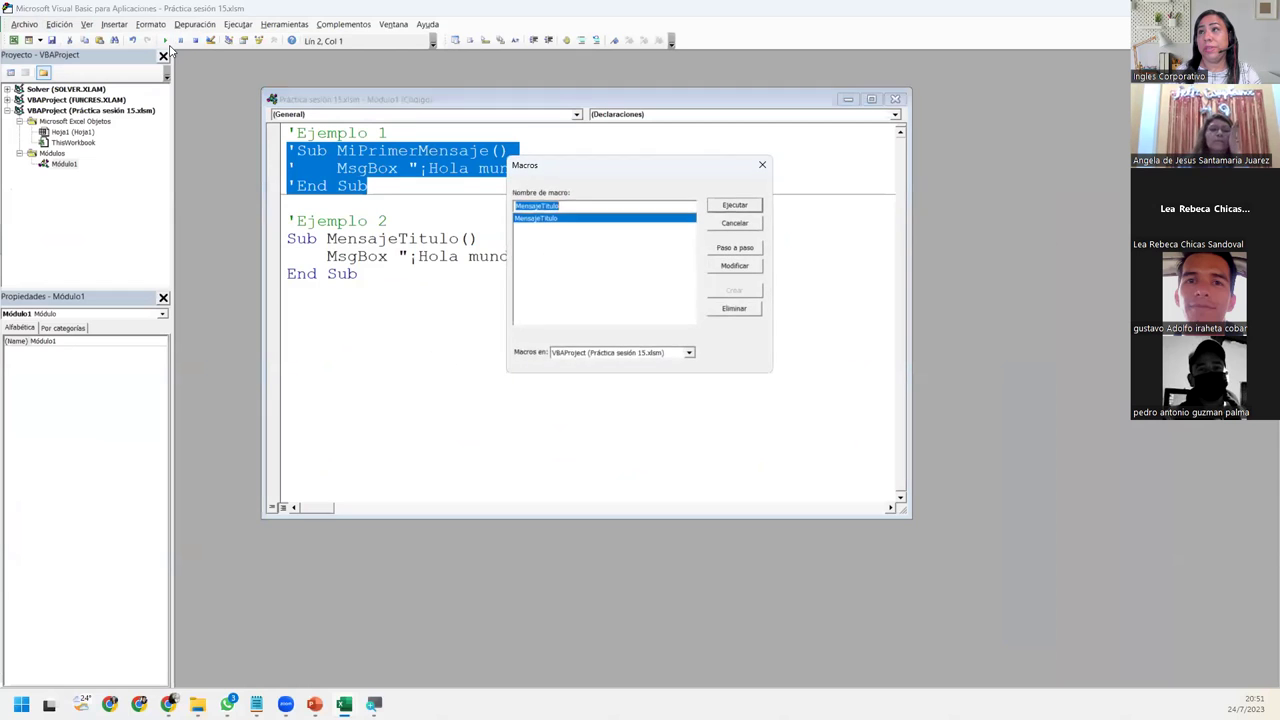
click(757, 205)
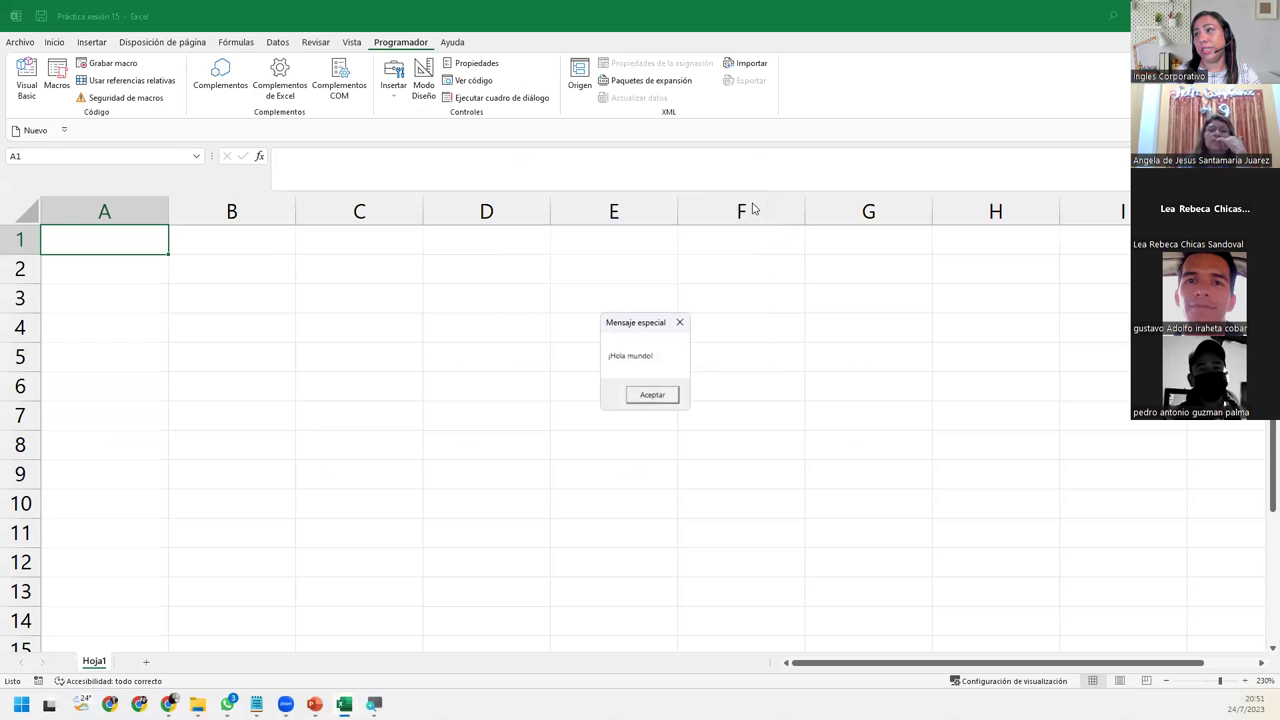
drag(627, 325, 507, 288)
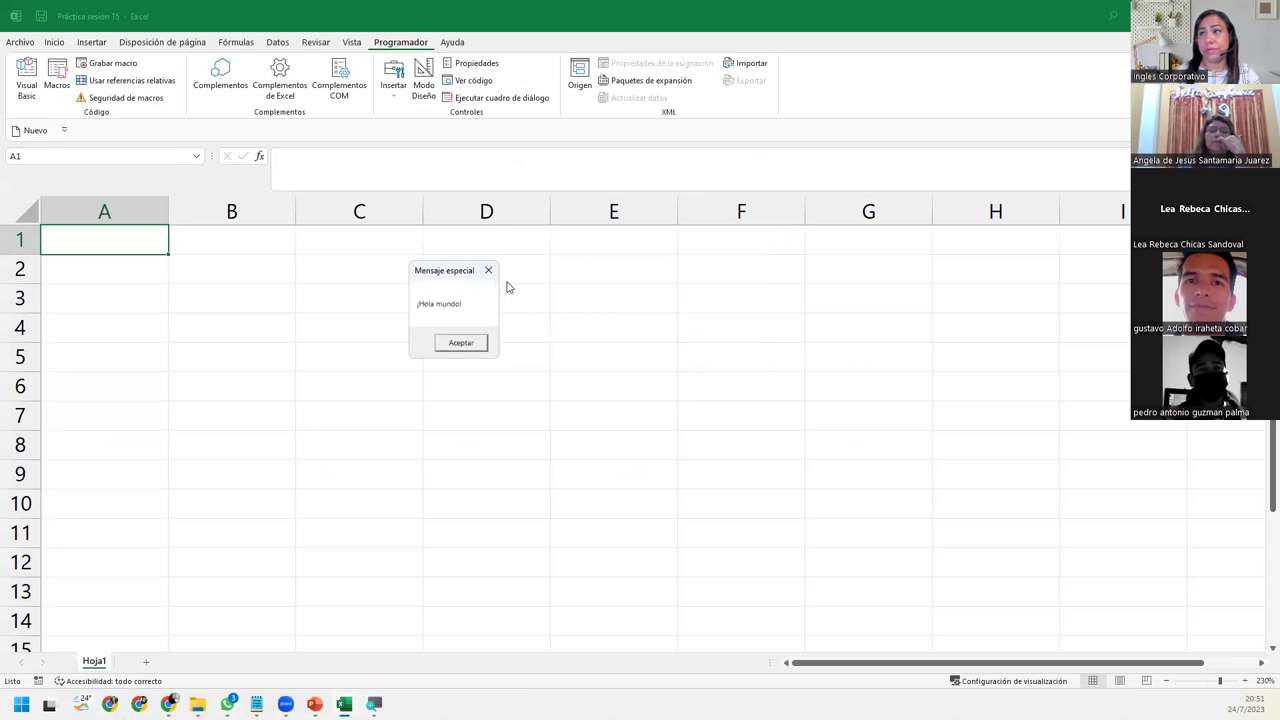
click(462, 343)
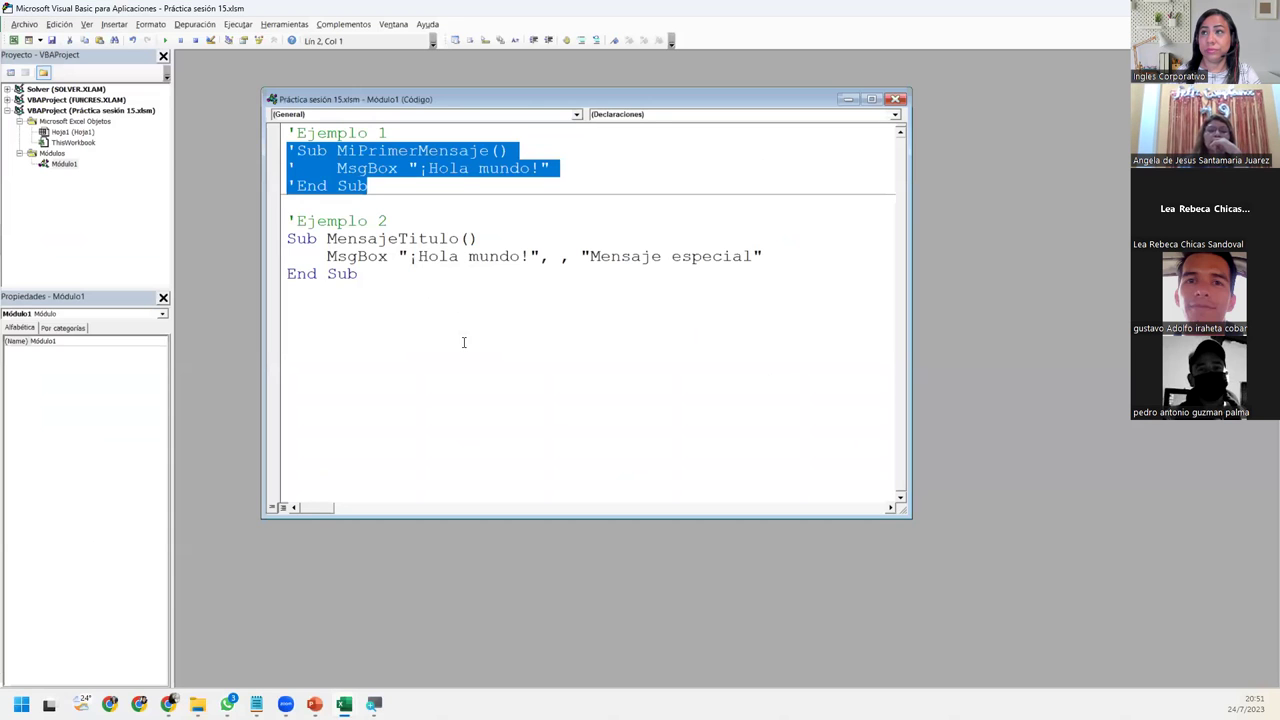
- Select the commented-out MiPrimerMensaje procedure lines under Ejemplo 1
click(477, 326)
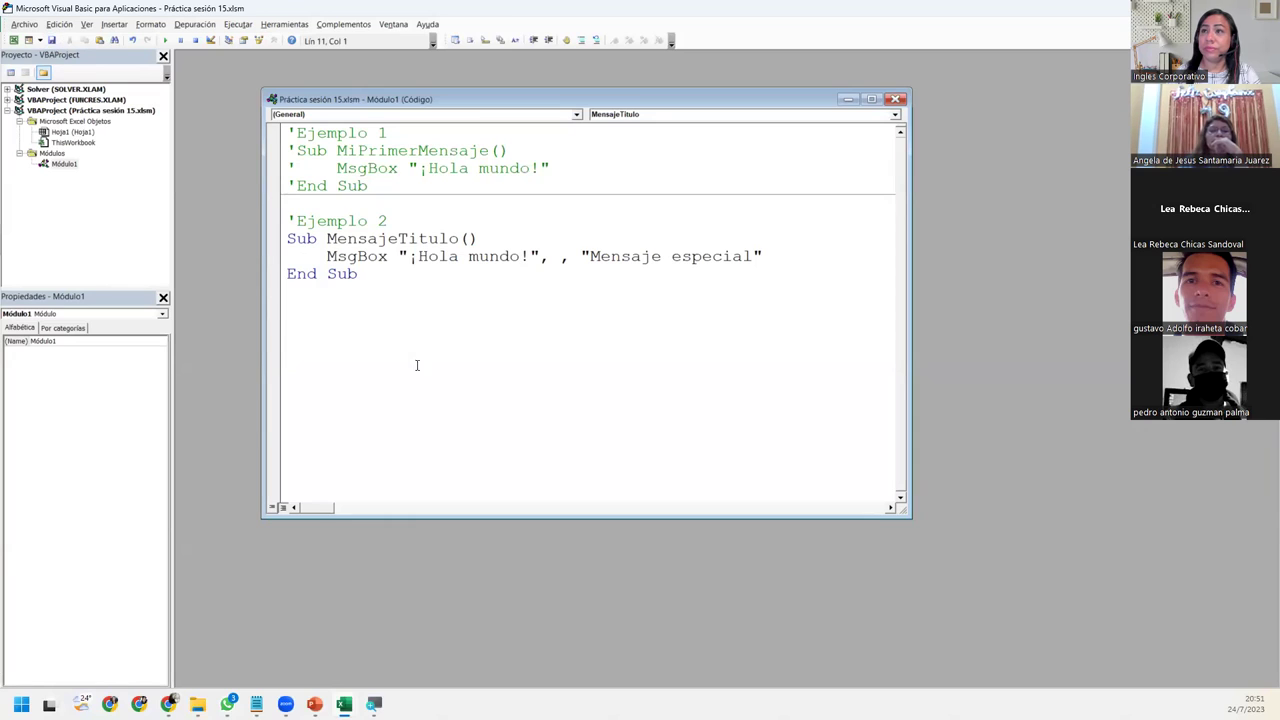
click(306, 294)
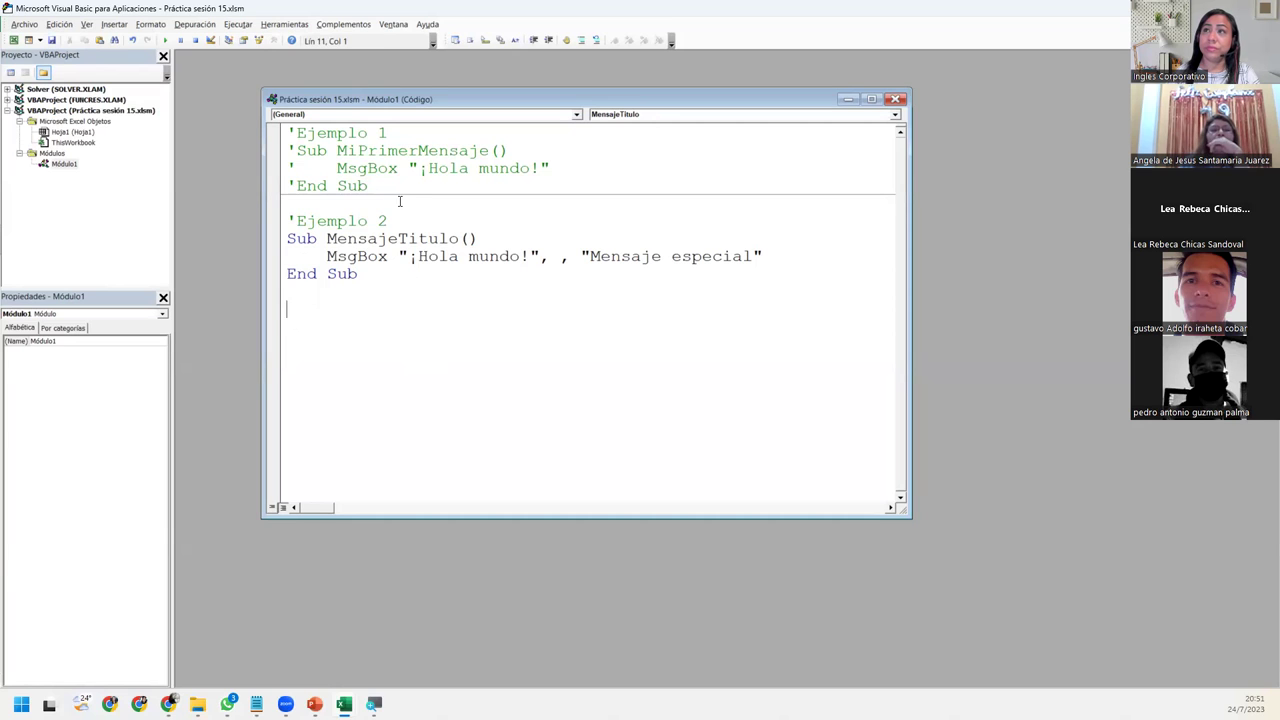
drag(368, 186, 288, 150)
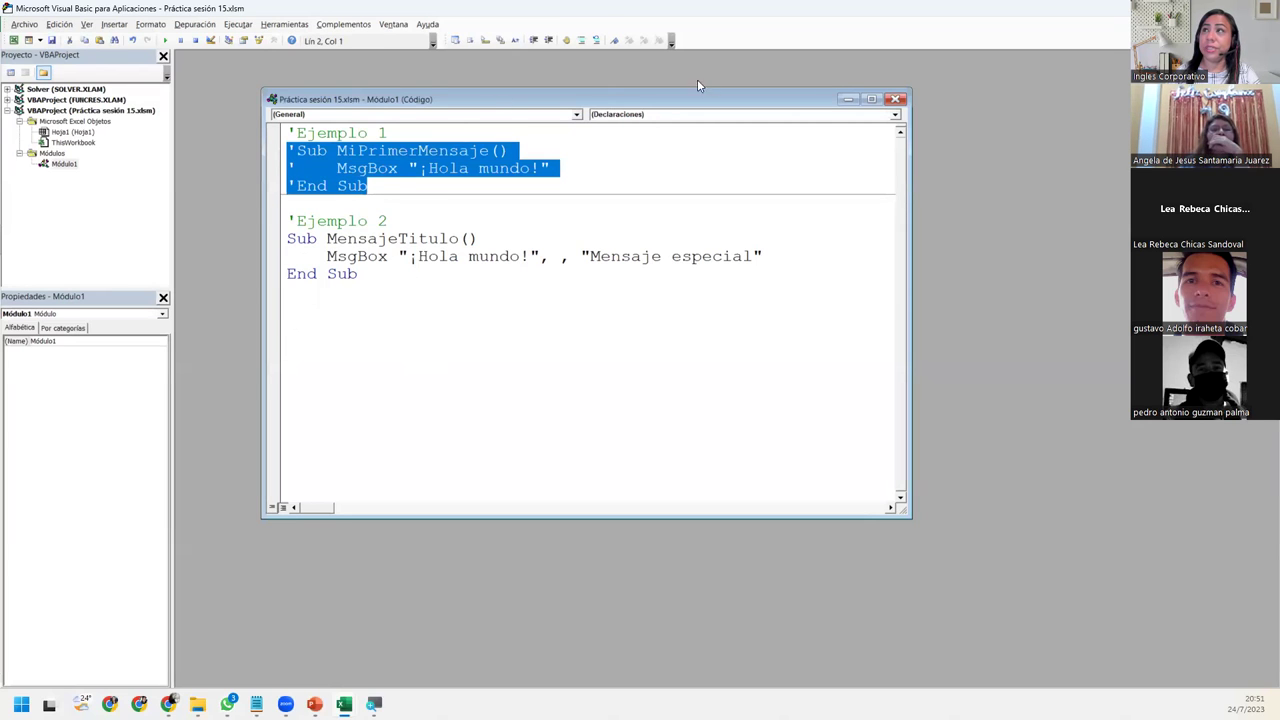
- Uncomment MiPrimerMensaje and append '- Cuadro de mensaje con un botón' and '- Cuadro de mensaje con titulo' to the Ejemplo comments
click(612, 41)
click(426, 128)
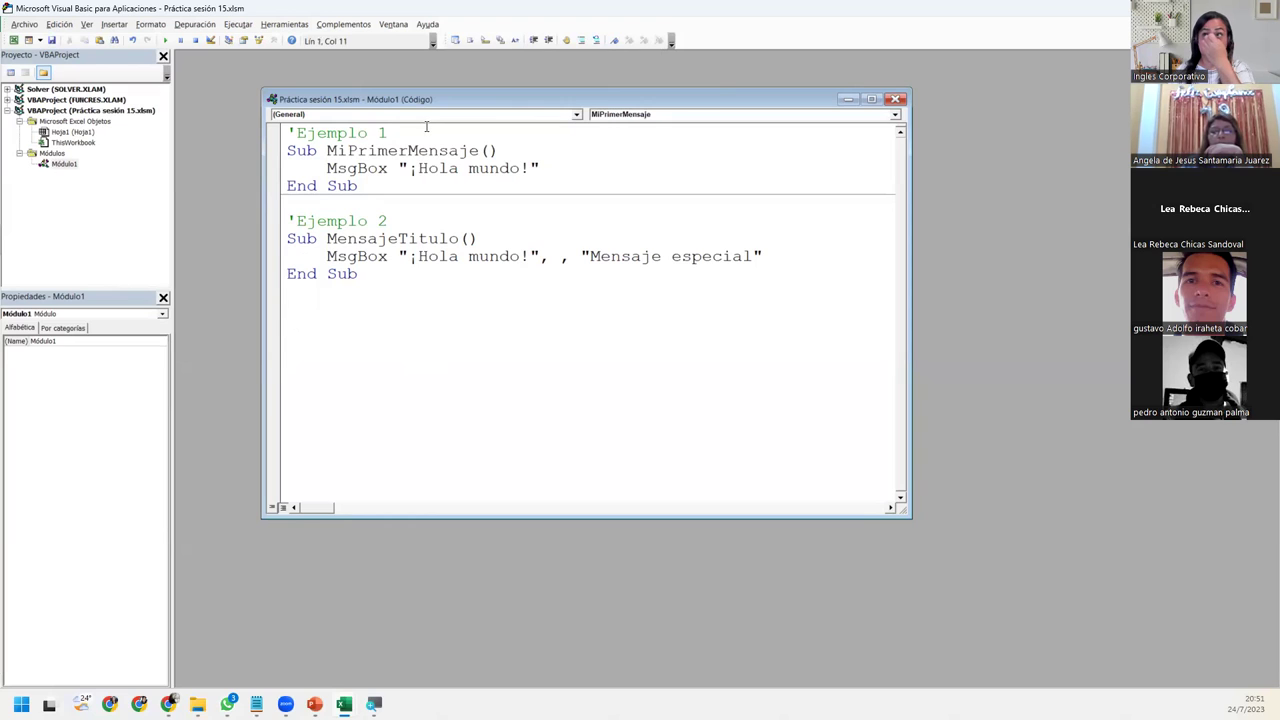
text( - )
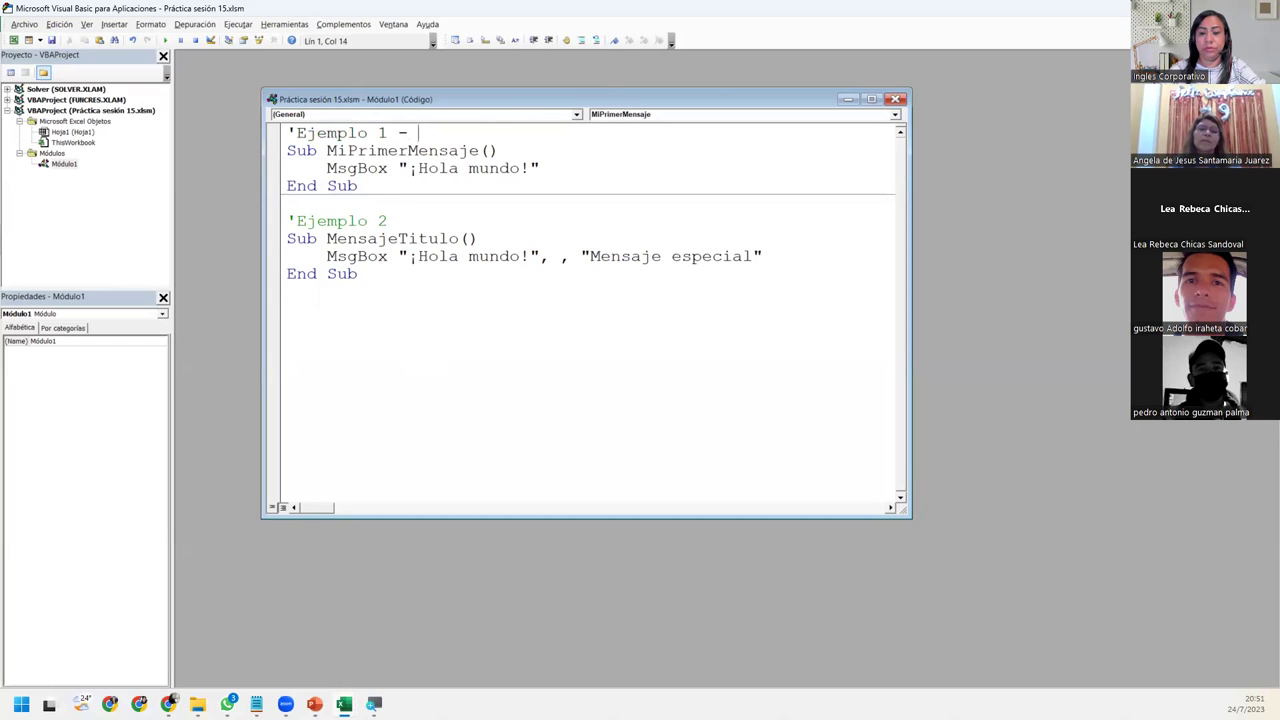
text(Cuadro de mensaje con un botón)
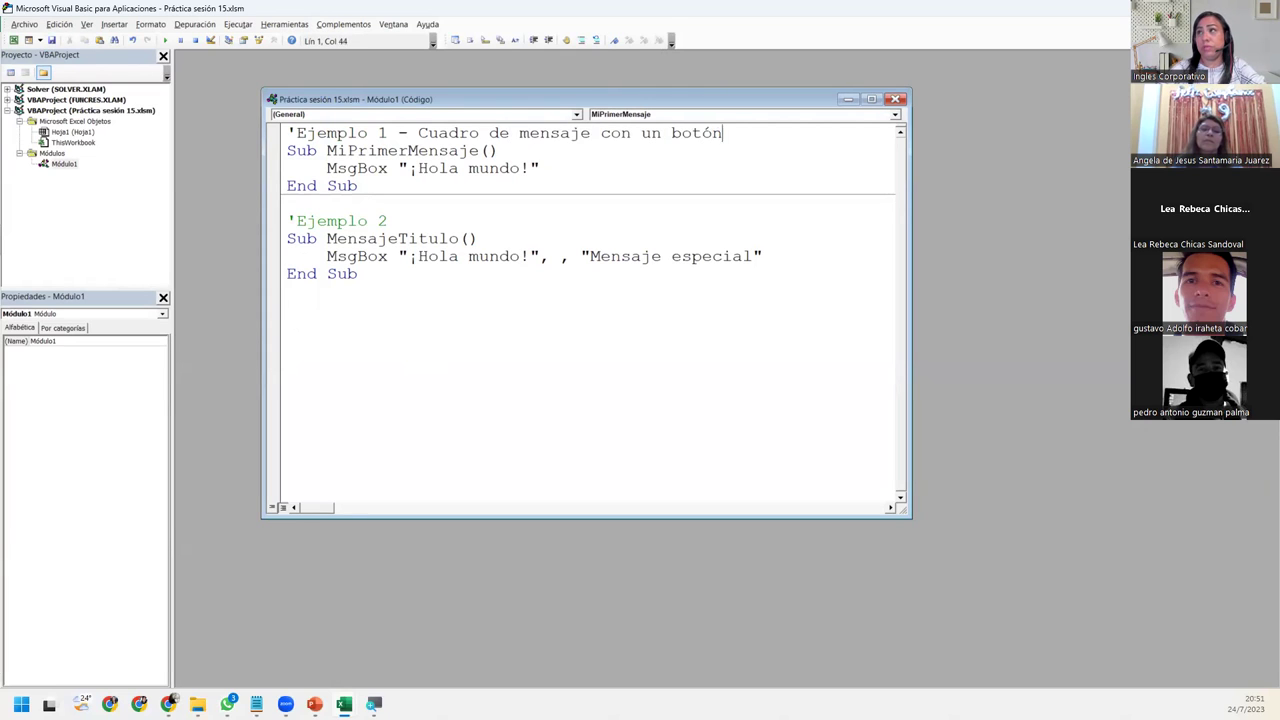
click(383, 197)
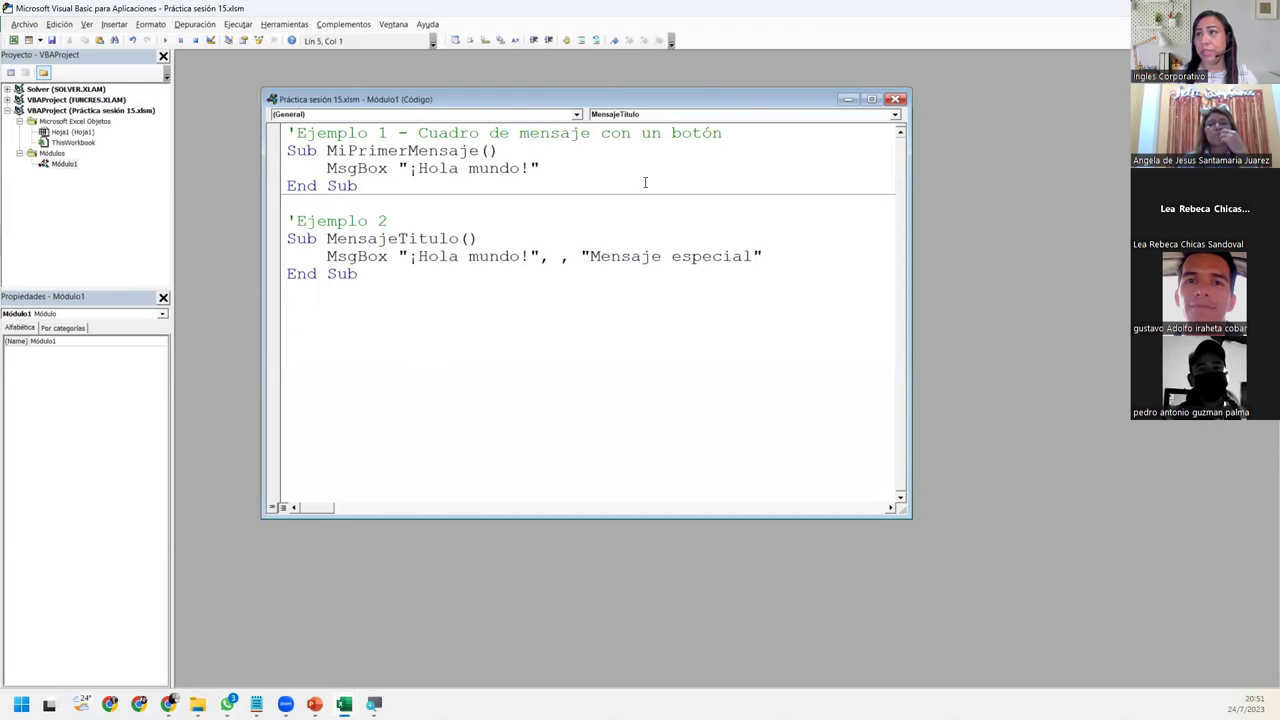
click(417, 220)
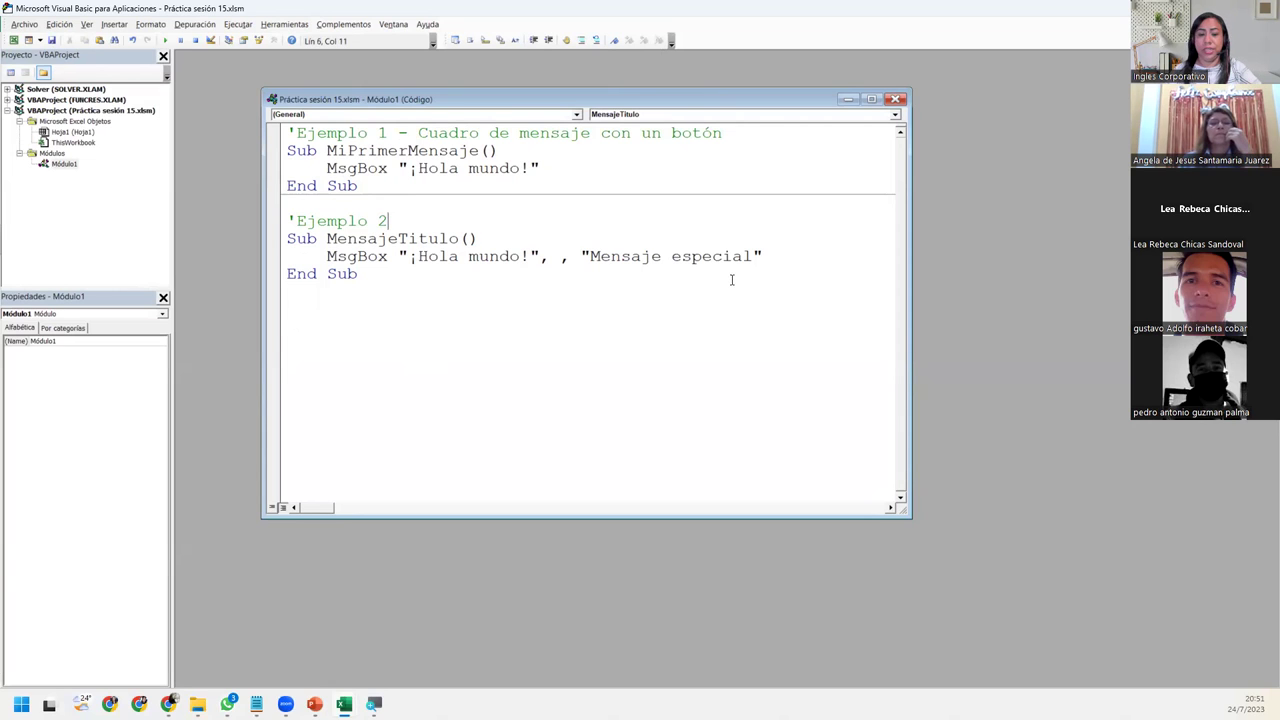
text(- Cuadro de mensaje con titulo)
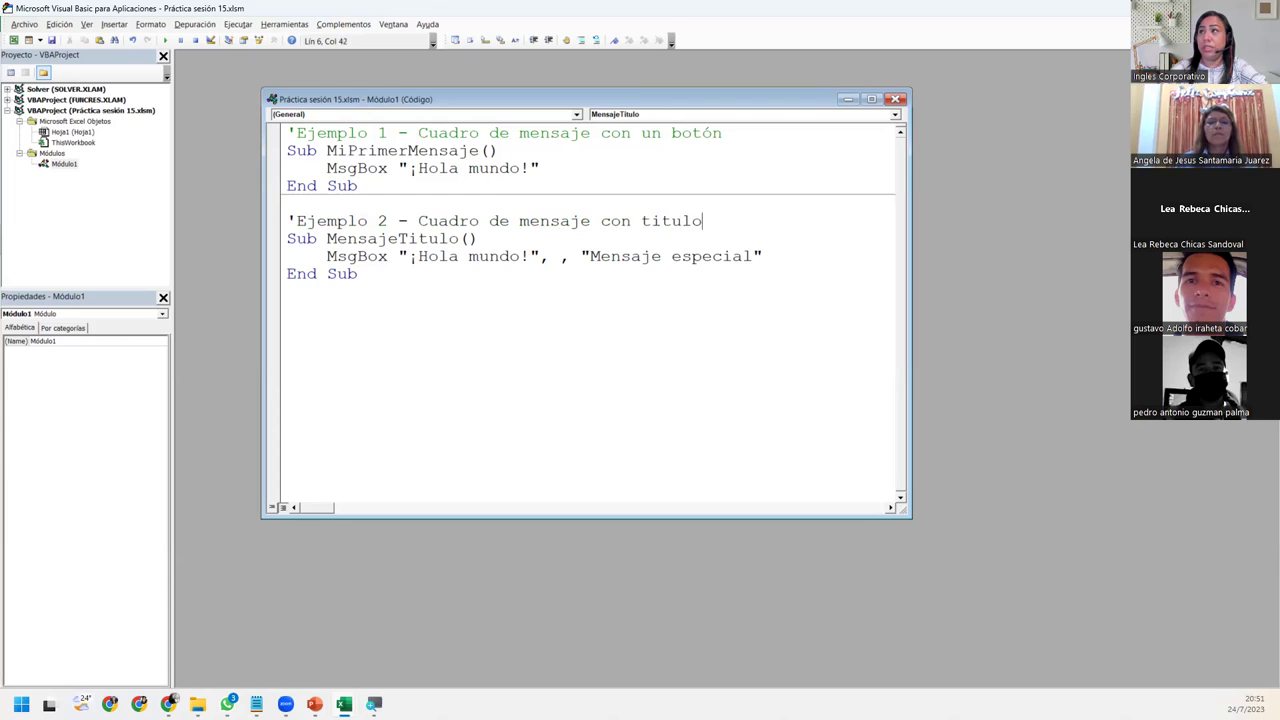
- Fix 'titulo' to 'título' in the Ejemplo 2 comment, then run with F5
key(Left)
key(Left)
key(Left)
key(BackSpace)
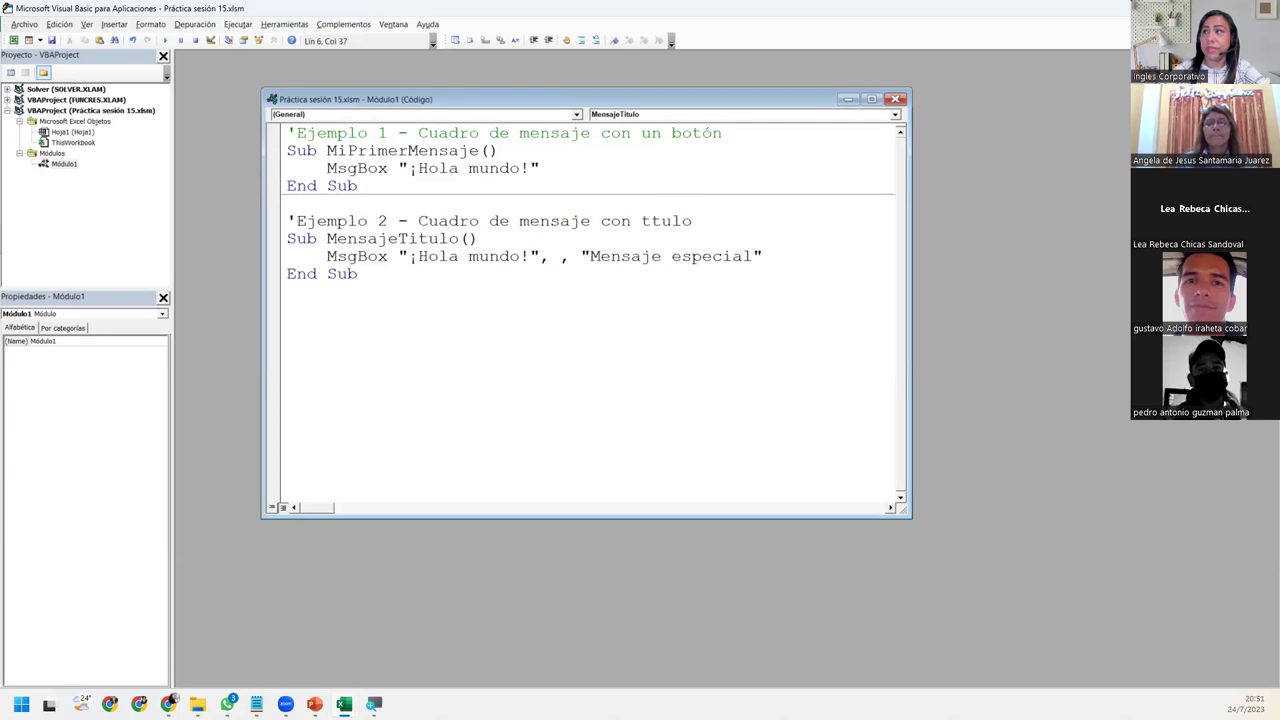
text(í)
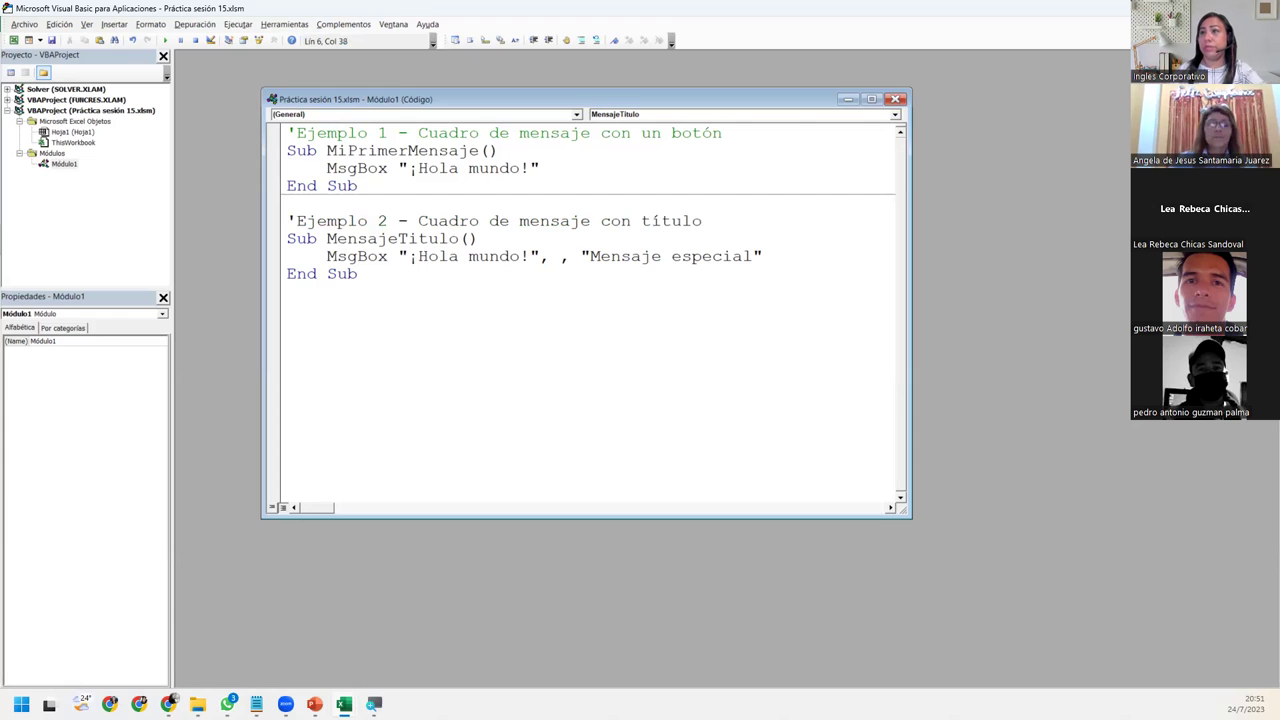
click(422, 347)
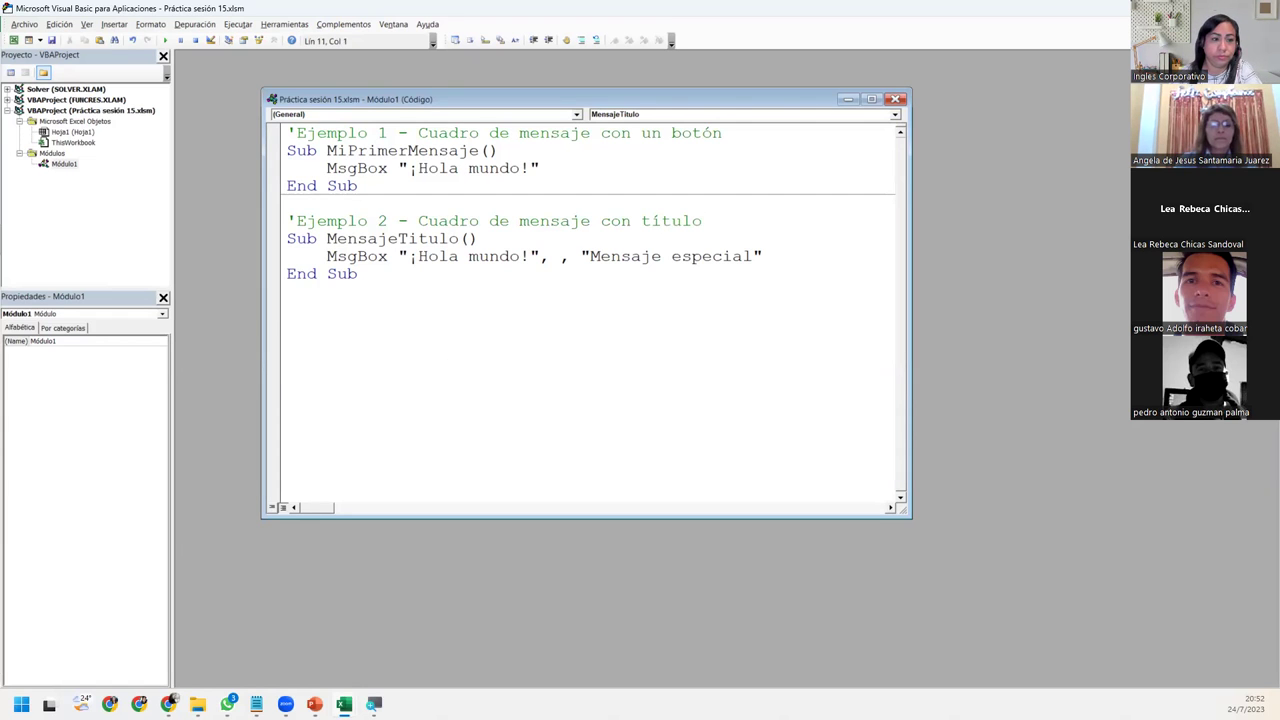
key(F5)
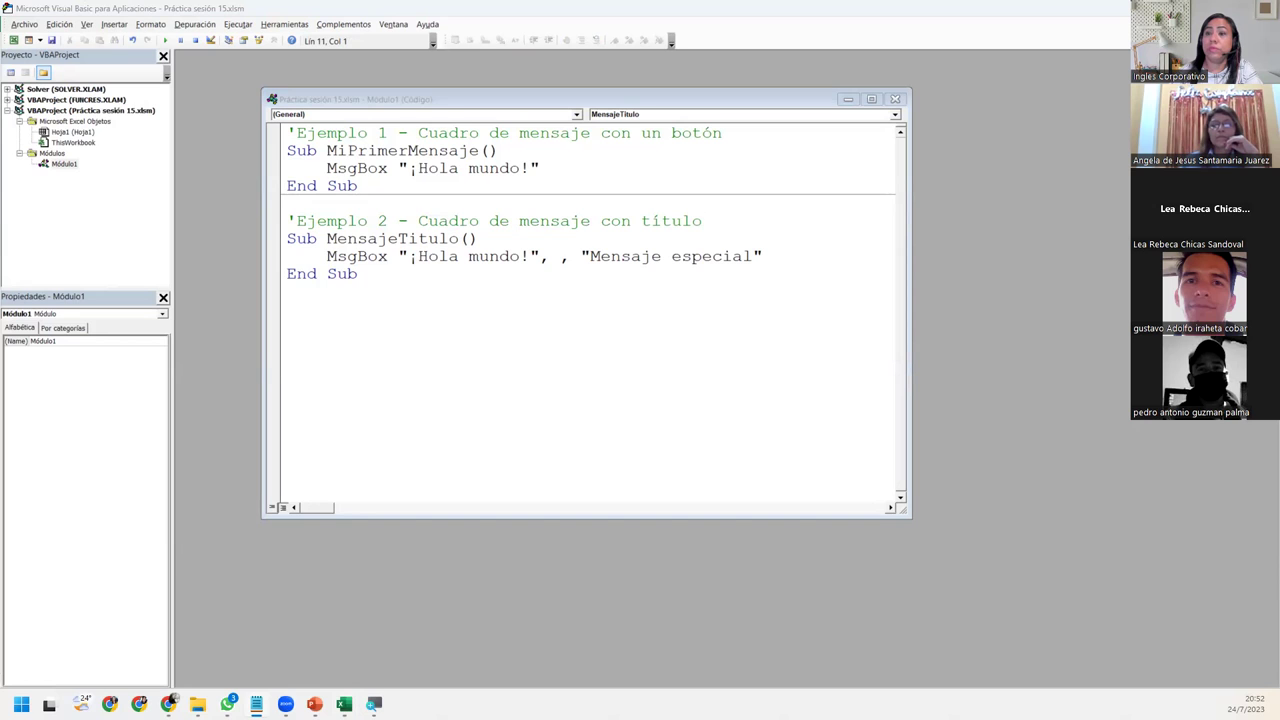
- Add the comment 'Ejemplo 3 - Cuadro de texto Aceptar y cancelar' below End Sub and type Sub beneath it
click(337, 316)
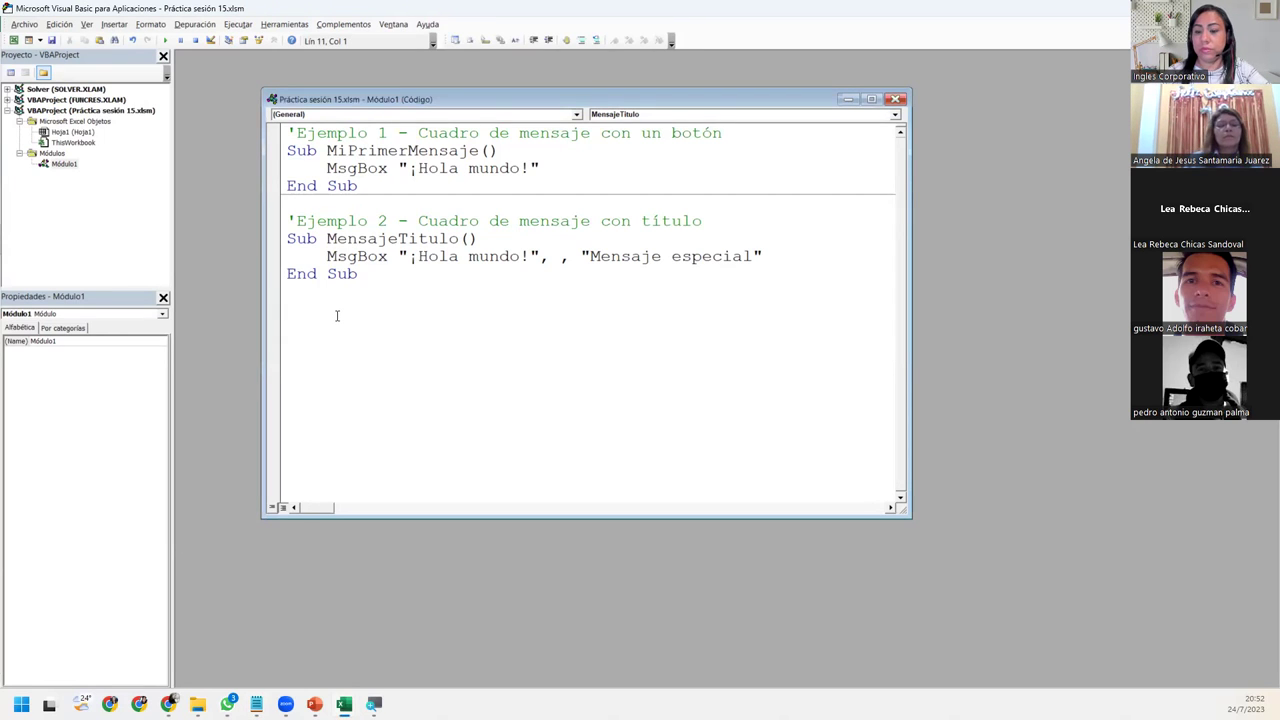
text('Ejemplo 3)
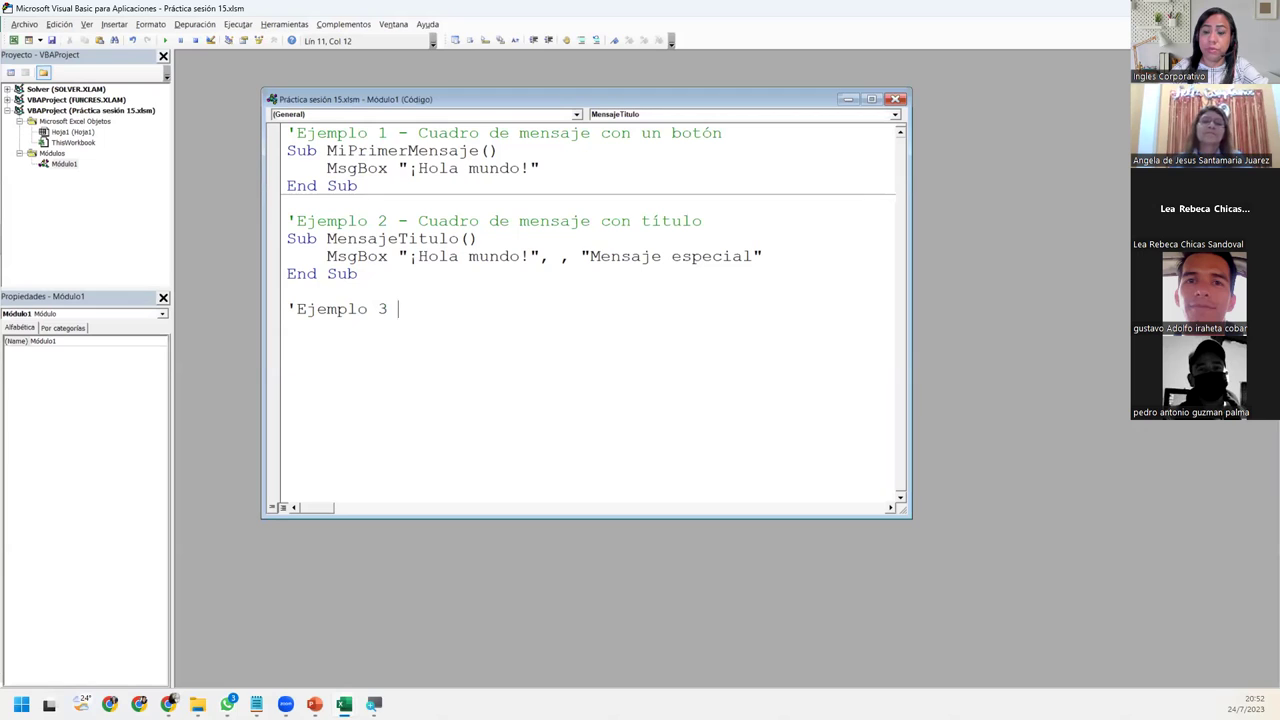
text(- Cuadro de texto Aceptar y cancelar)
key(Return)
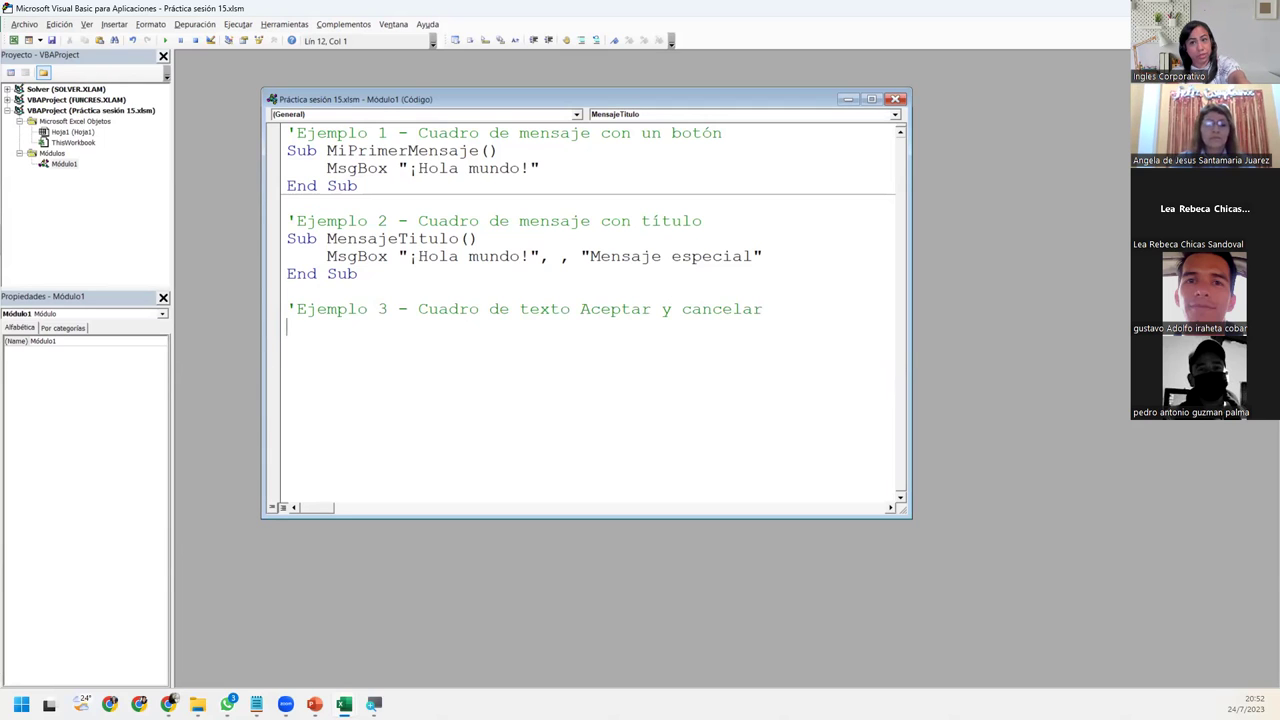
text(Sub)
key(BackSpace)
key(BackSpace)
text(ub)
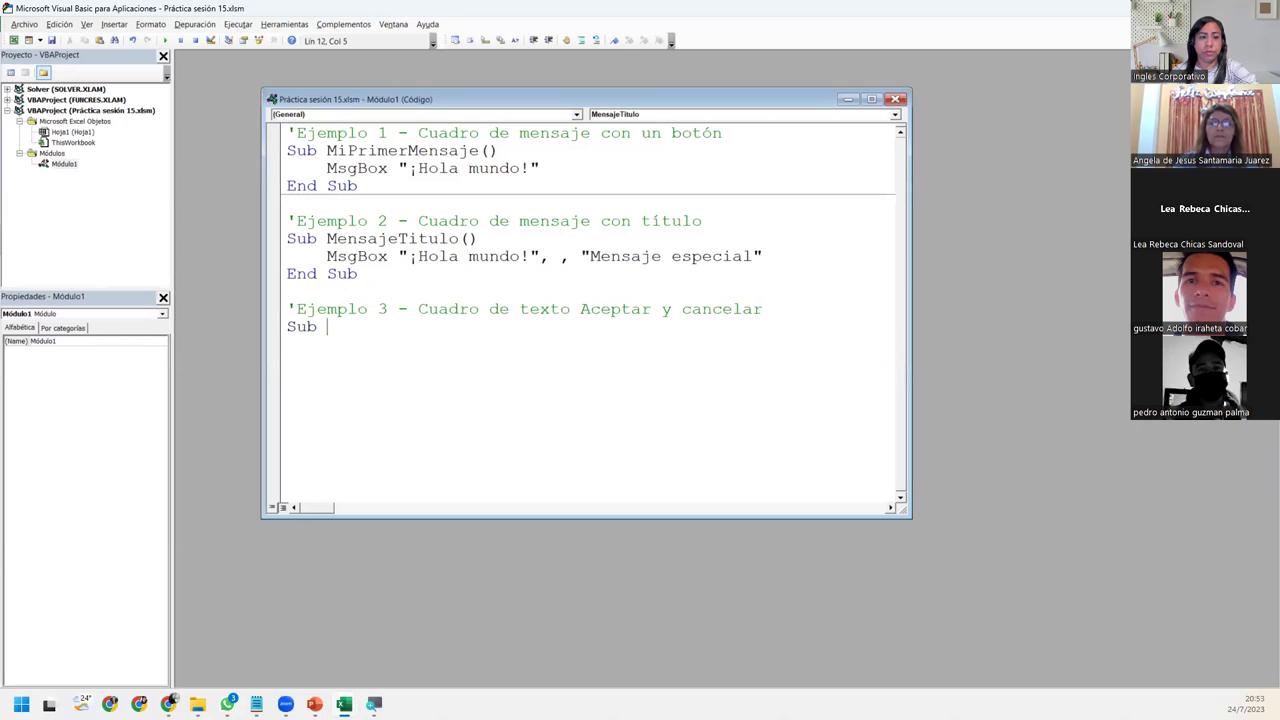
- Name the new procedure MsgBoxCancelar() so that End Sub is added beneath it
text(M)
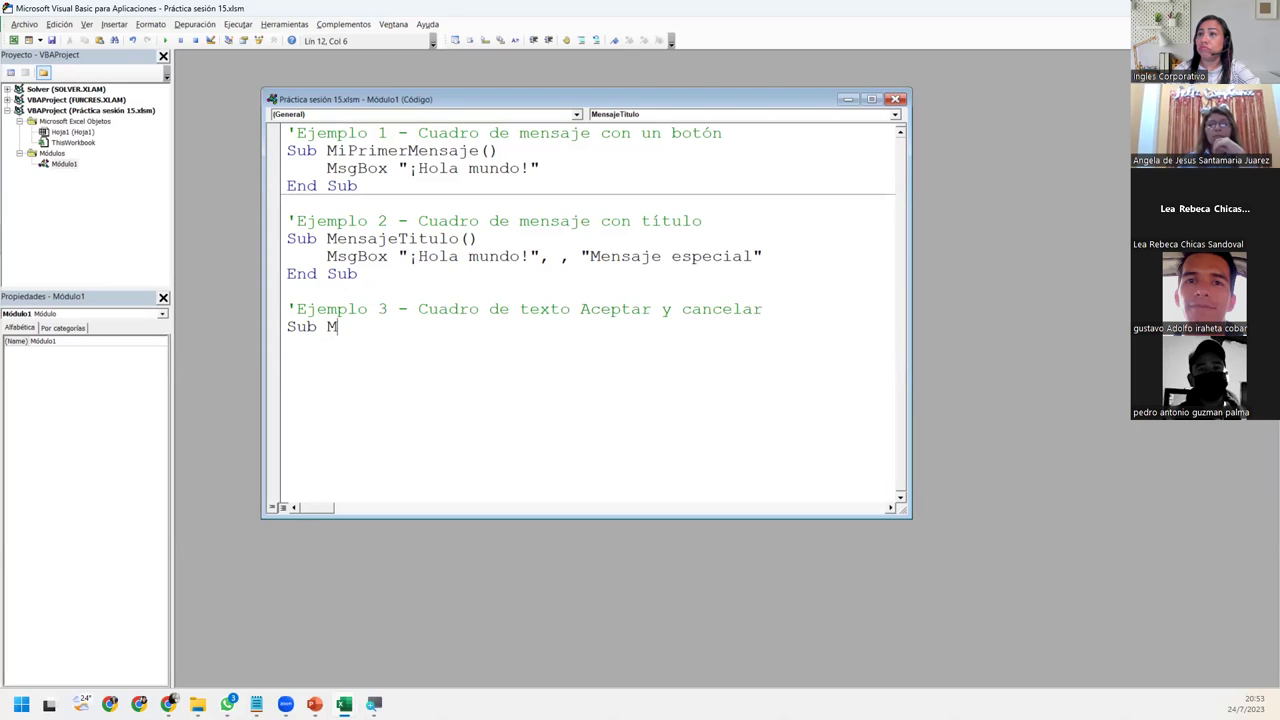
key(BackSpace)
text(Dos)
key(BackSpace)
key(BackSpace)
key(BackSpace)
text(C)
key(BackSpace)
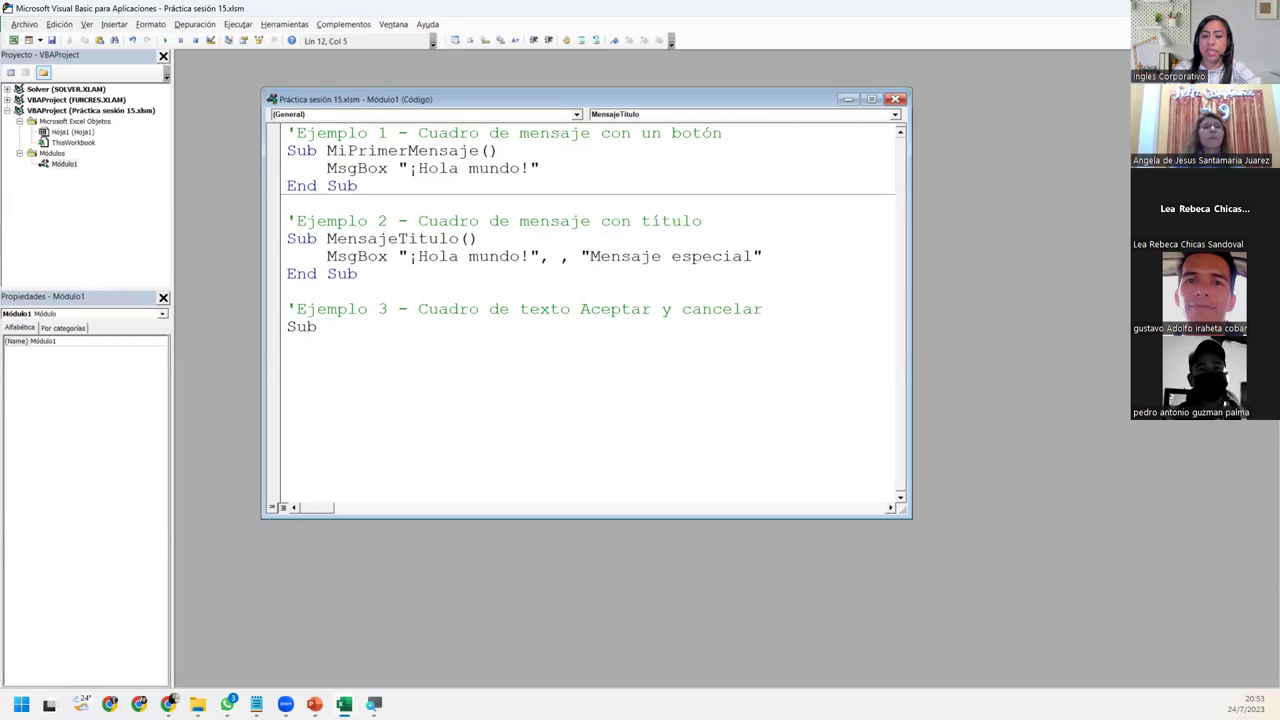
text(MsgBox)
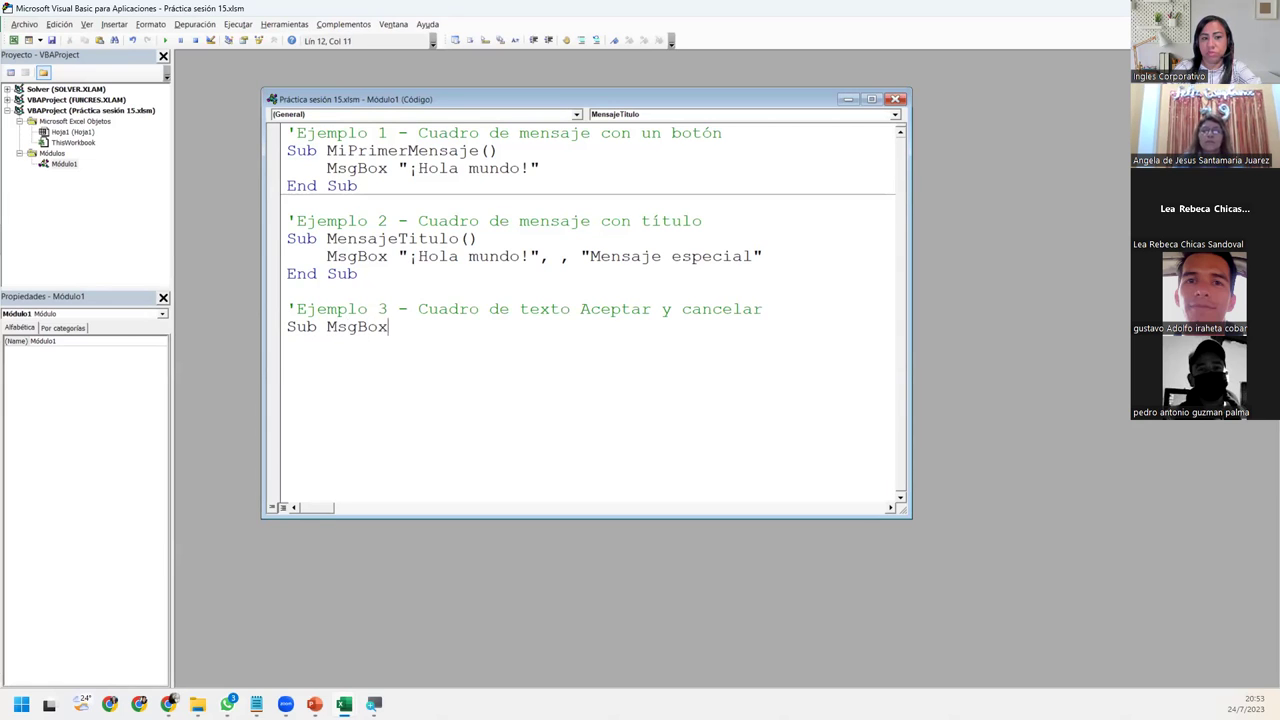
text(Cancelar())
key(Return)
- Begin an indented MsgBox statement inside MsgBoxCancelar using IntelliSense completion
key(Tab)
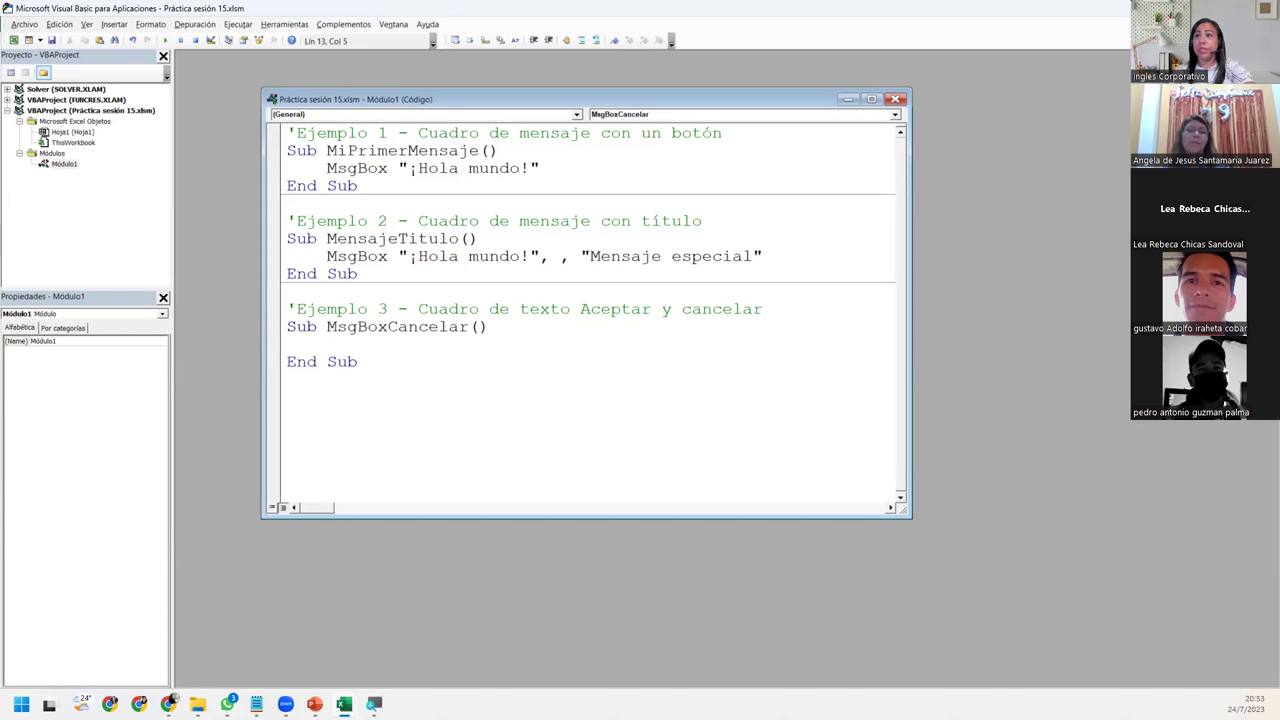
text(m)
key(ctrl+space)
text(sg)
key(Tab)
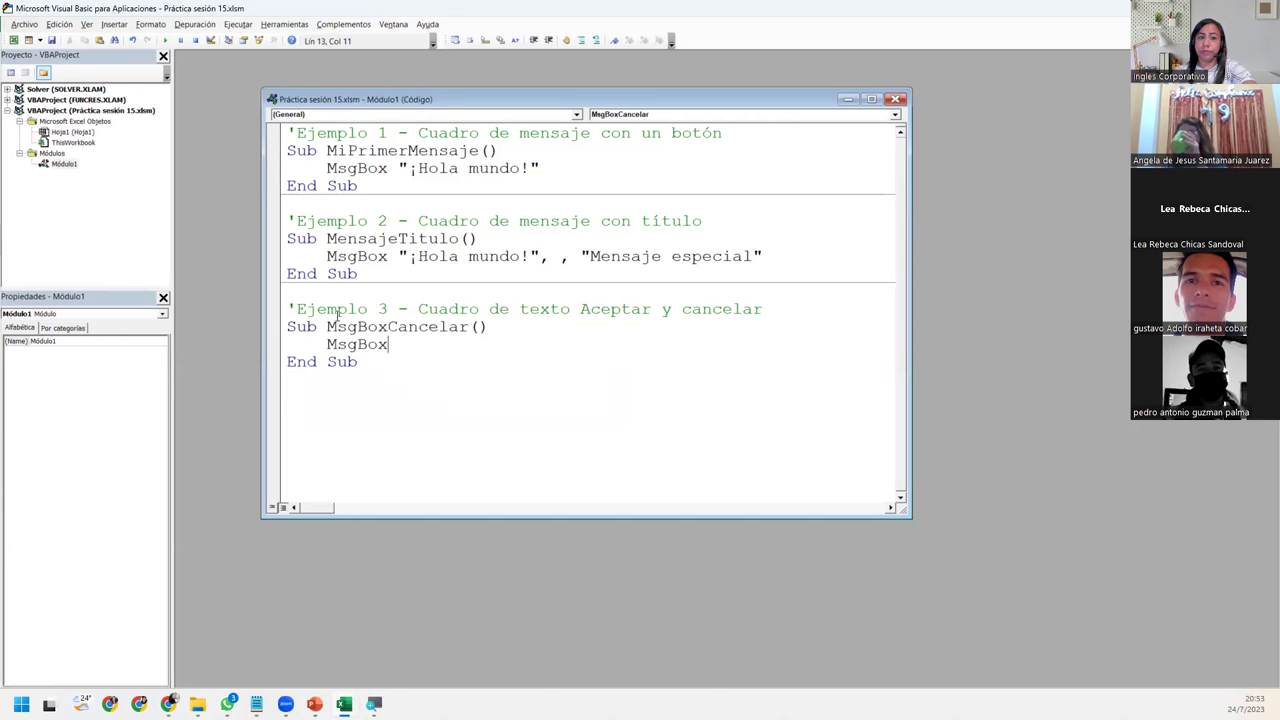
- Give the MsgBox the prompt "¿QUieres continuar?" with vbOKCancel buttons, removing the extra blank line
text(")
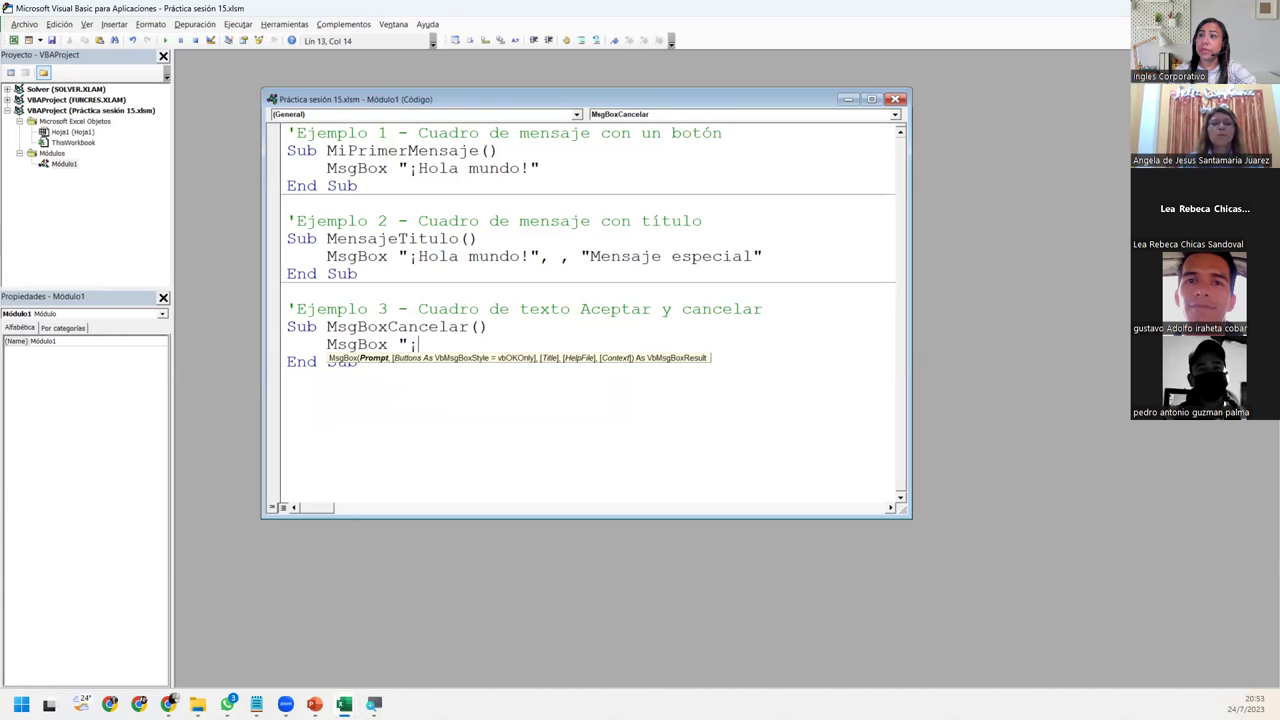
text(¿QUieres continuar)
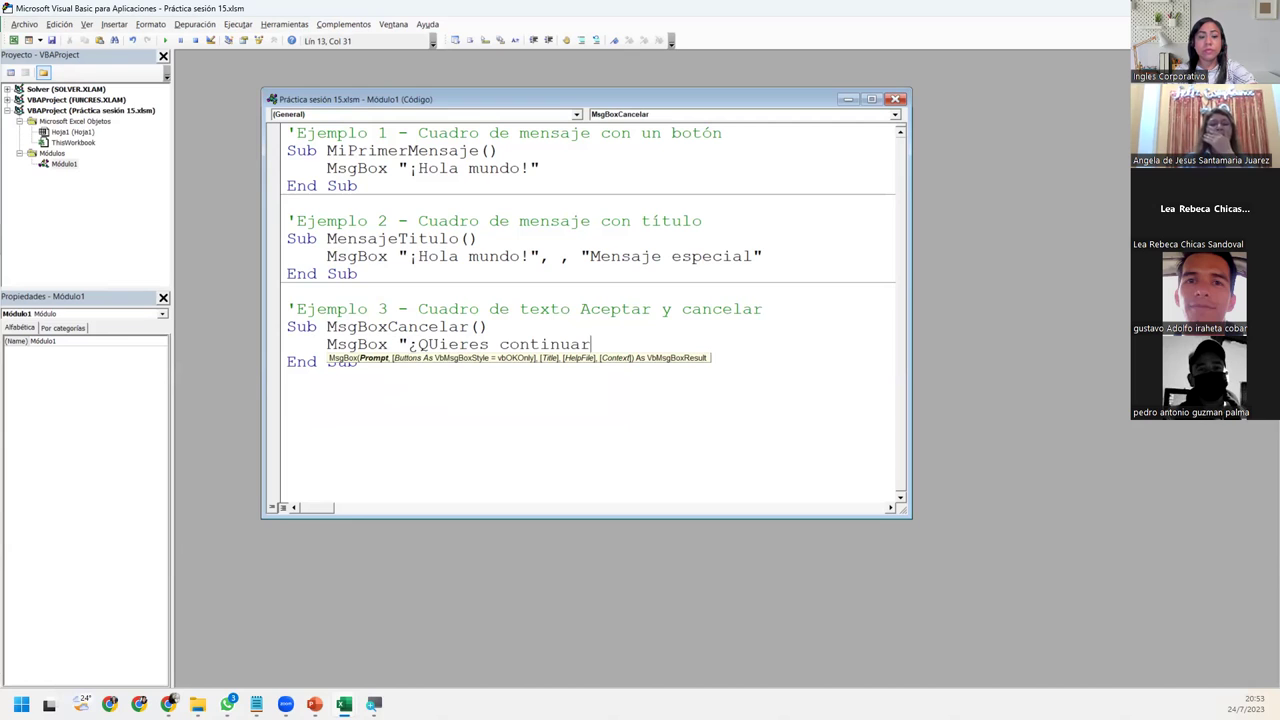
text(")
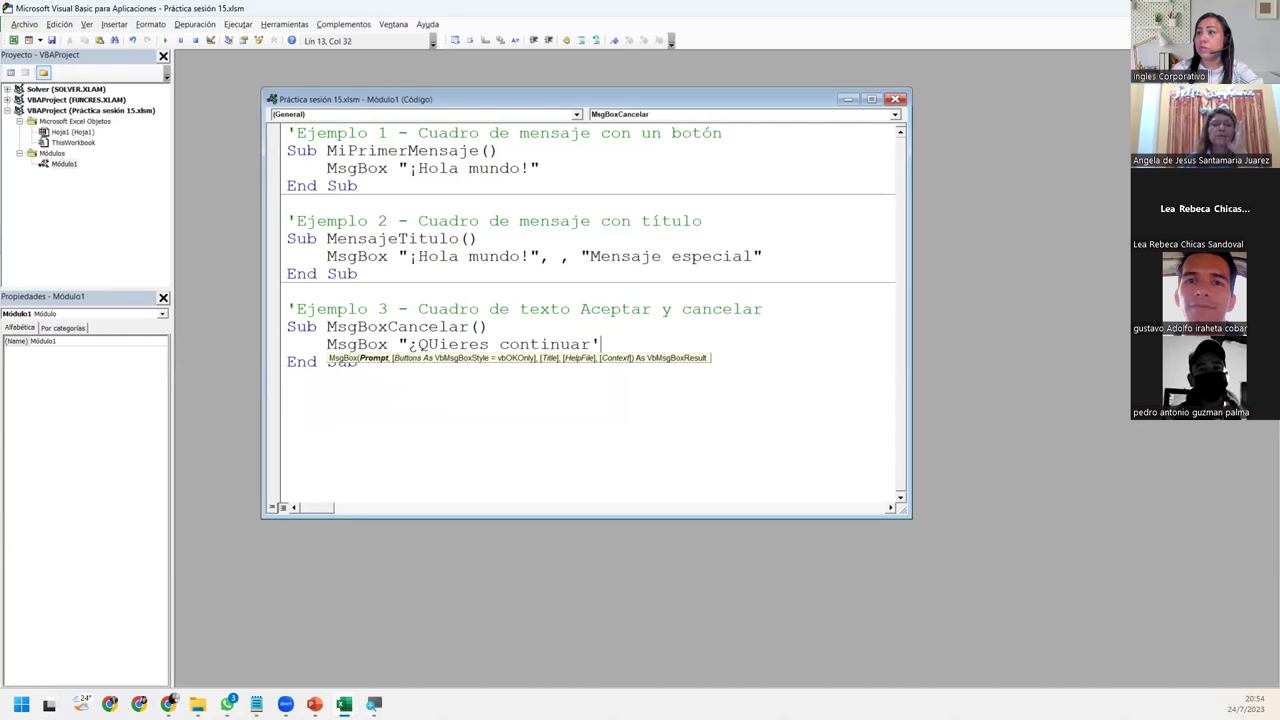
text(?)
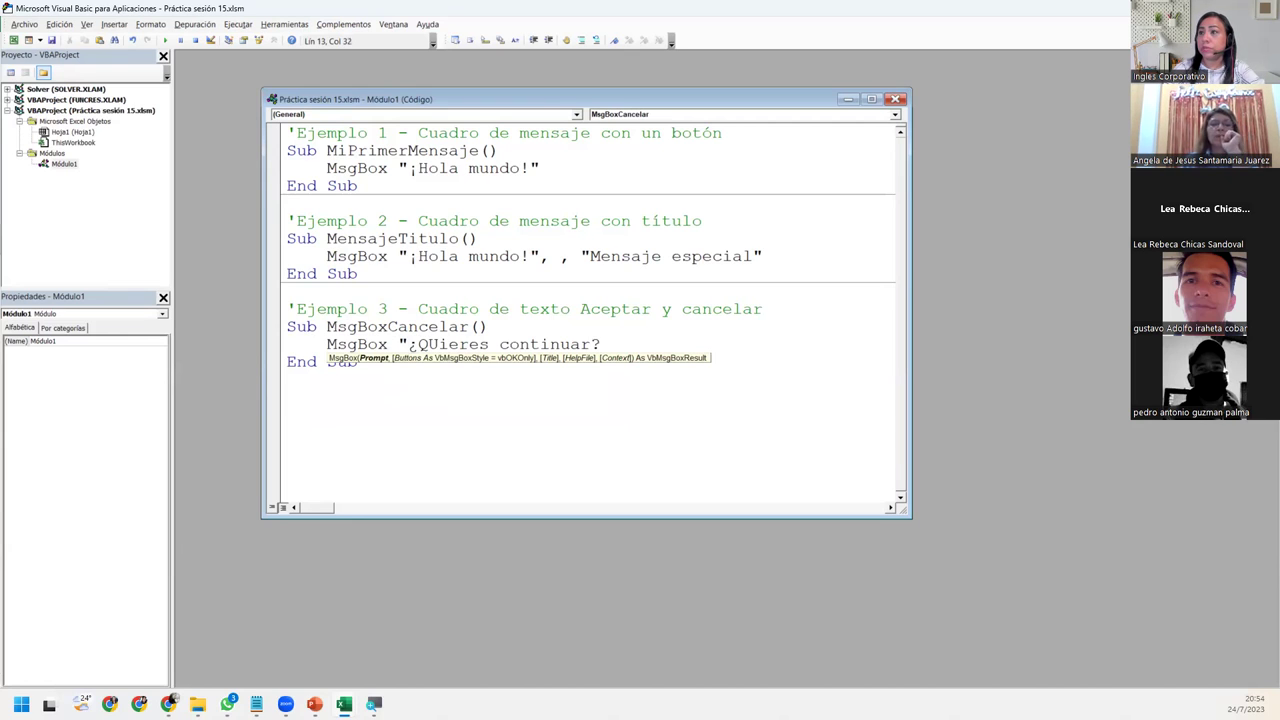
text(")
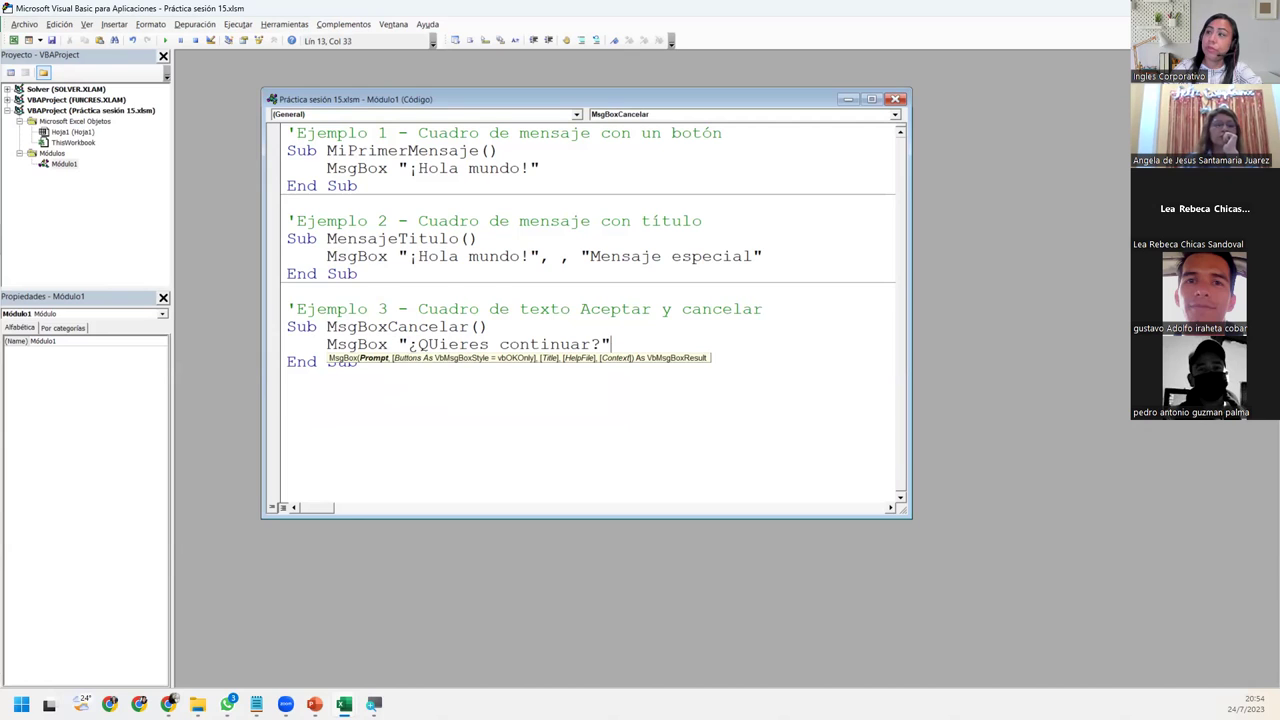
text(,)
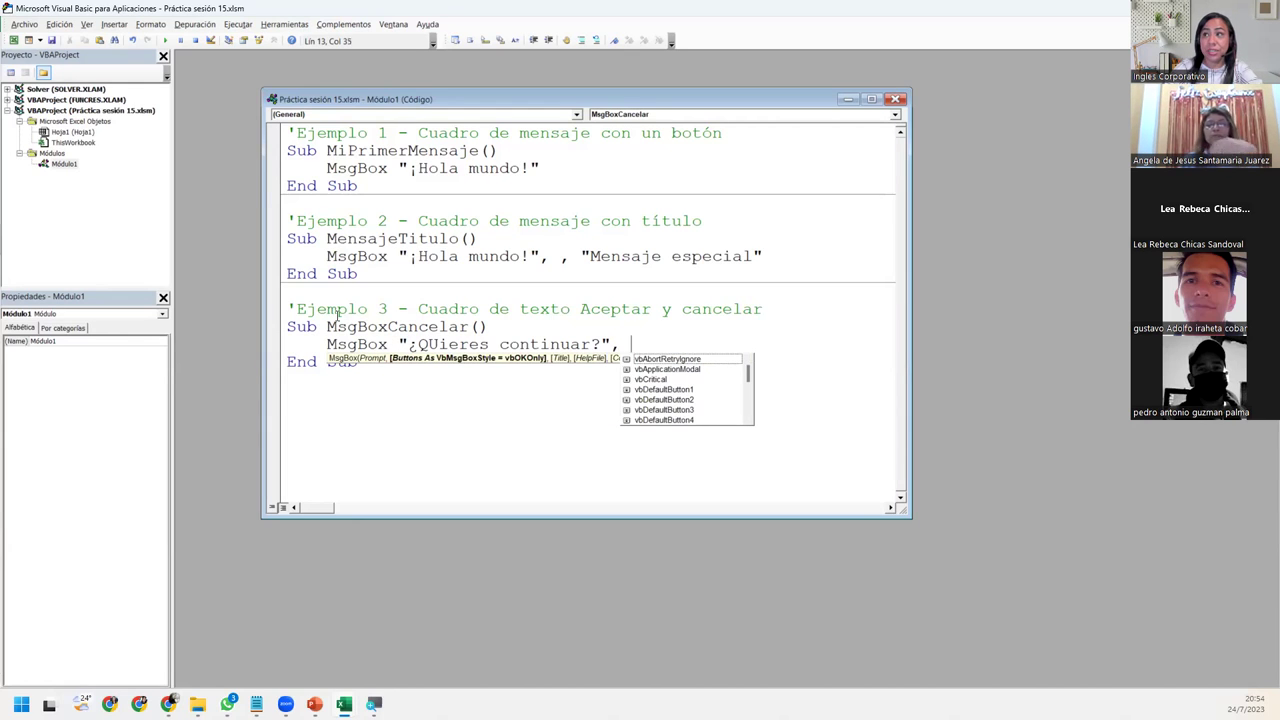
text( vb)
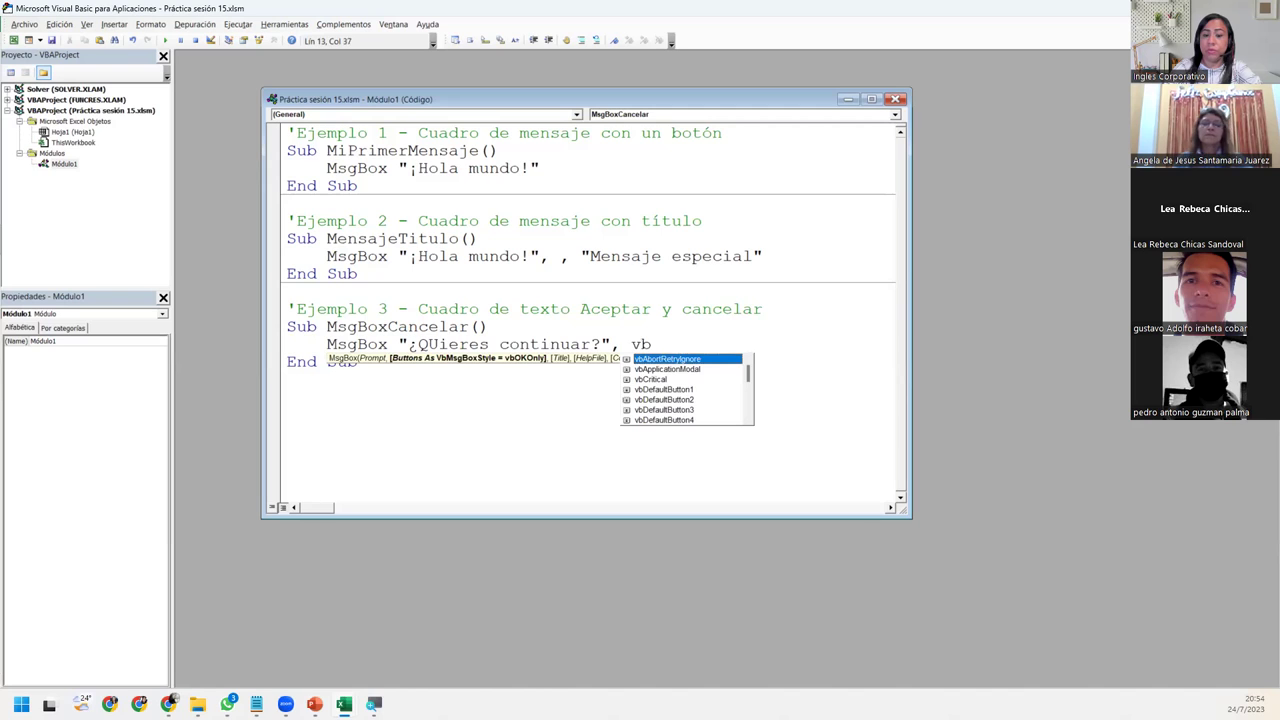
text(ok)
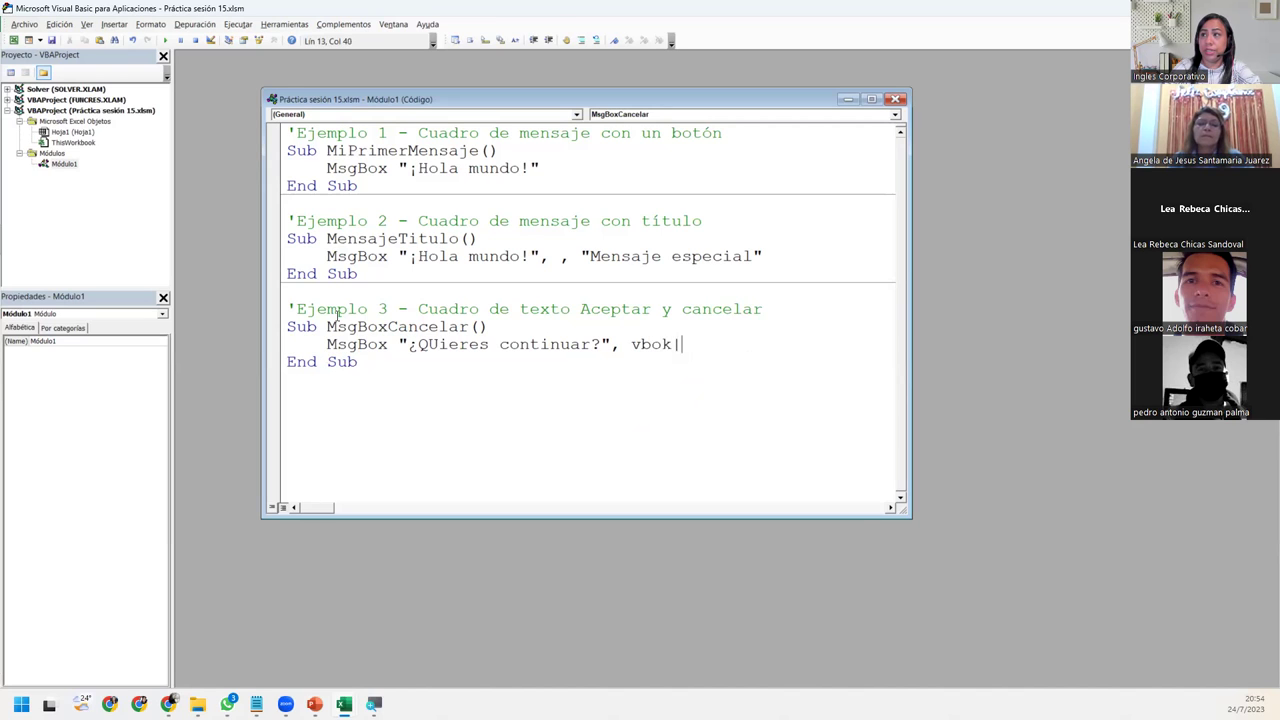
key(BackSpace)
key(BackSpace)
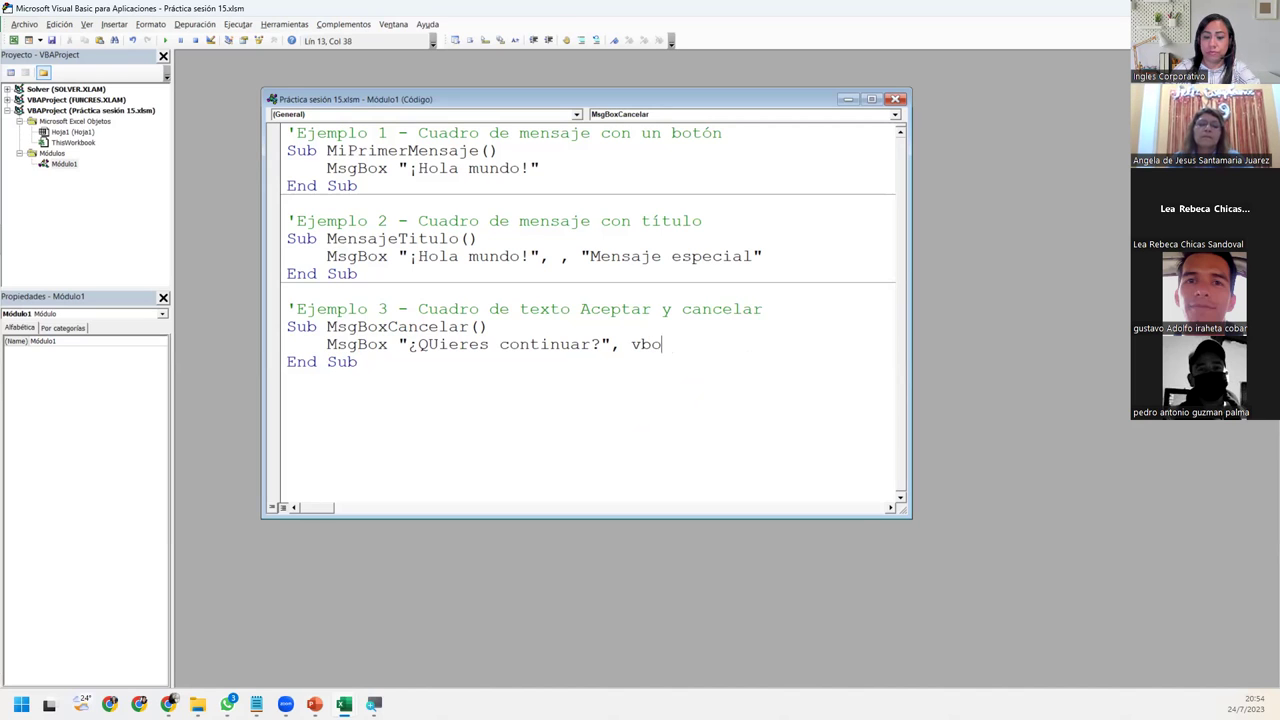
key(BackSpace)
text(okcancel)
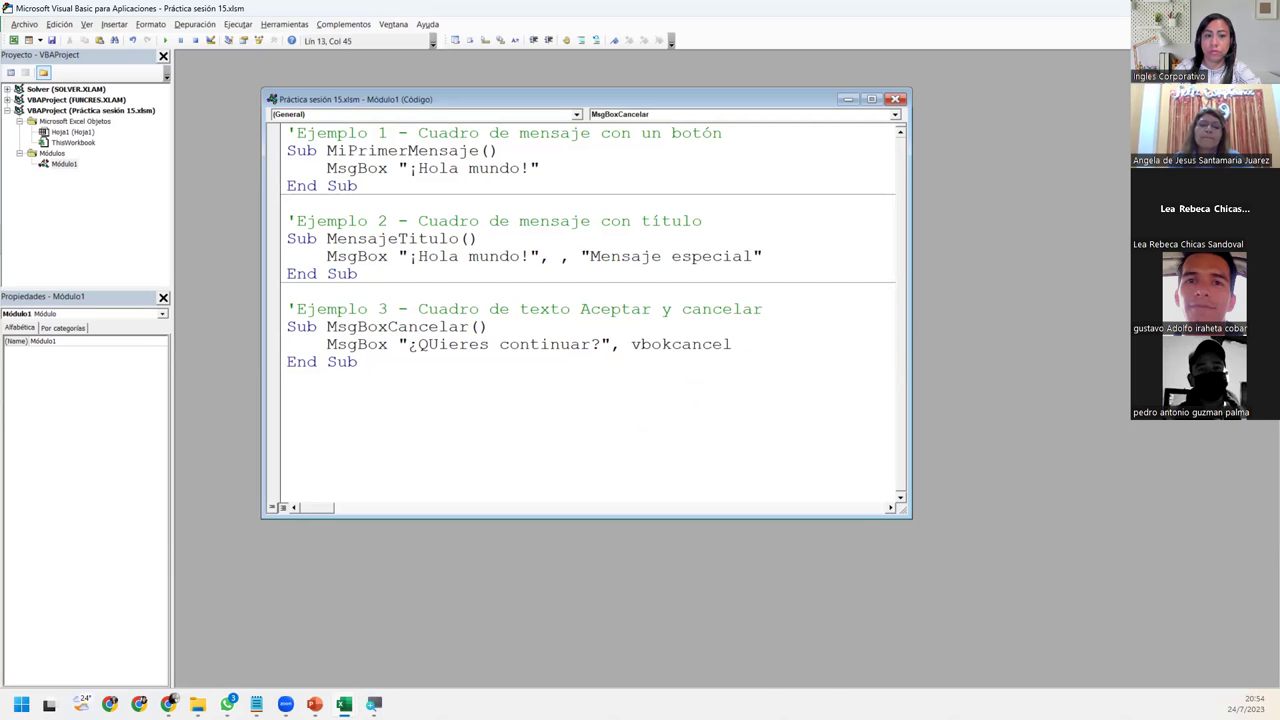
key(Return)
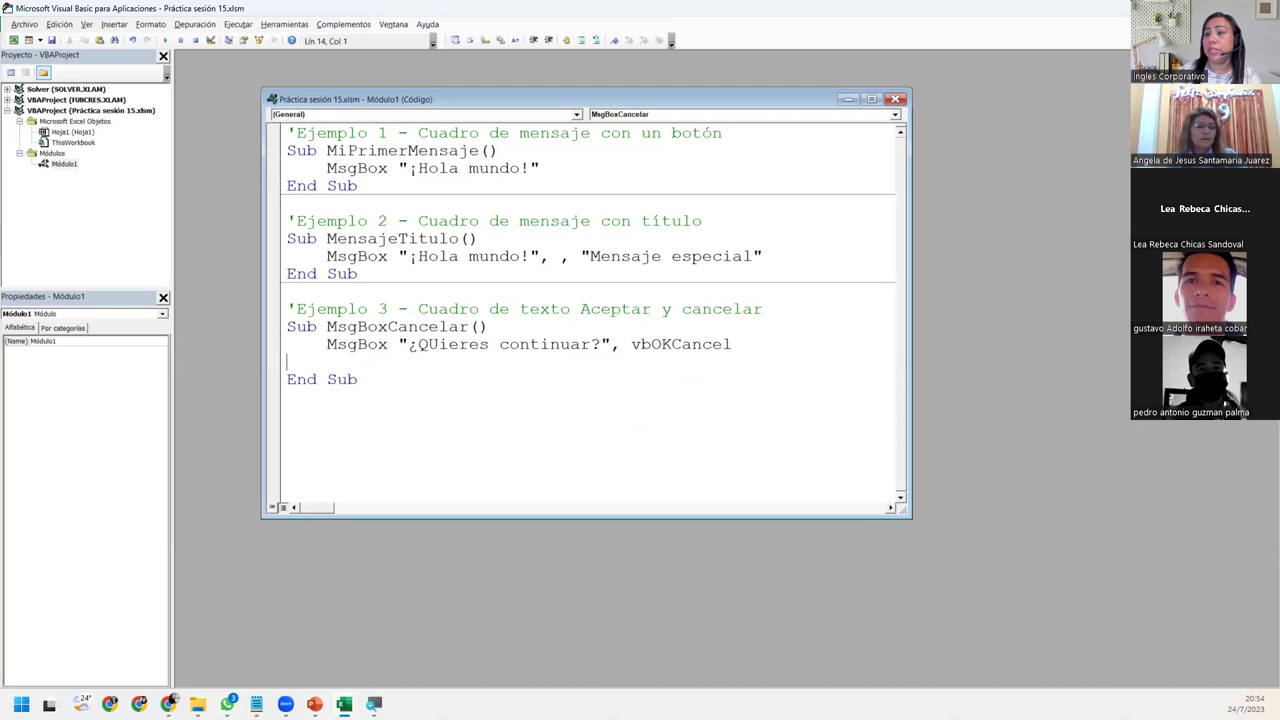
key(BackSpace)
key(BackSpace)
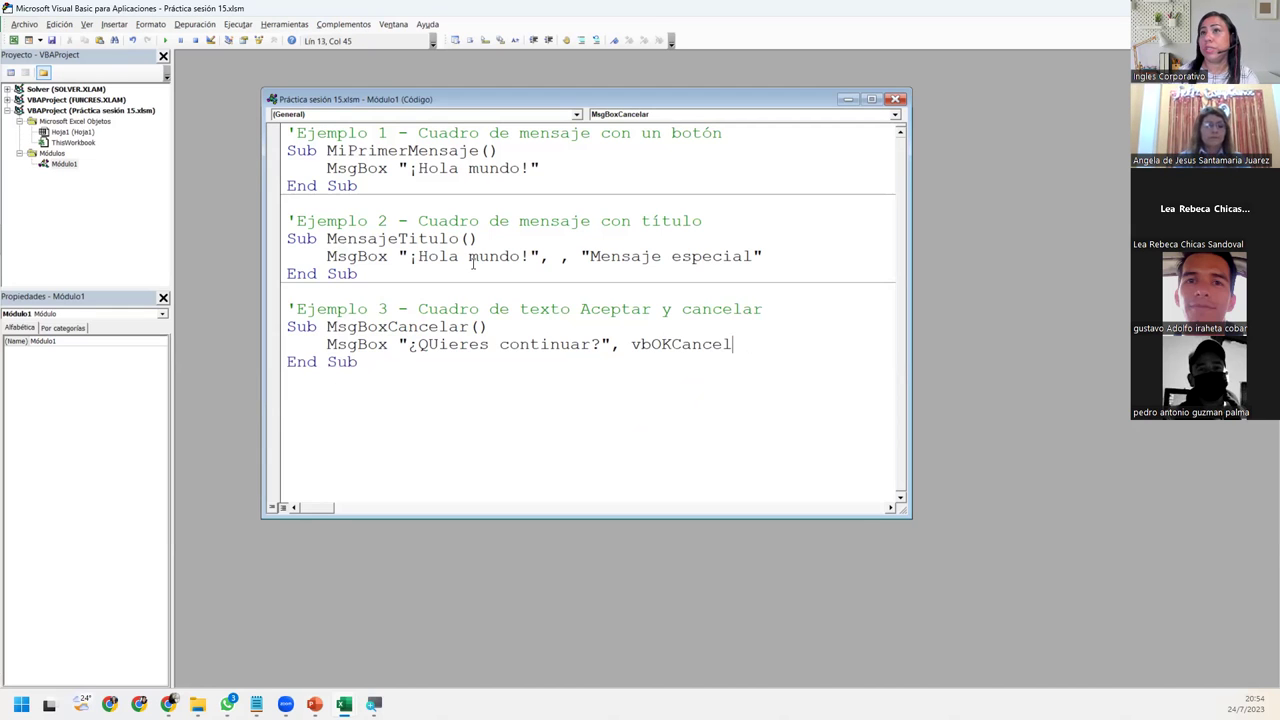
- Run MsgBoxCancelar and choose Cancelar on its ¿QUieres continuar? prompt
click(166, 41)
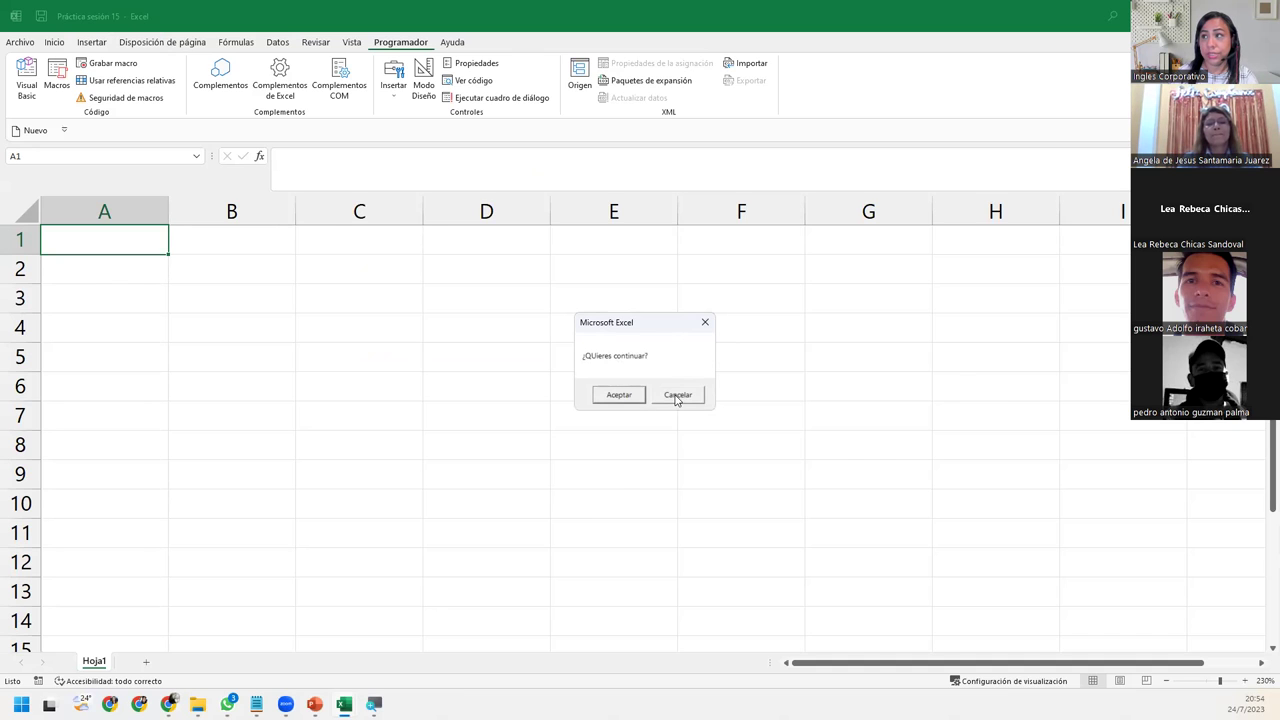
click(678, 396)
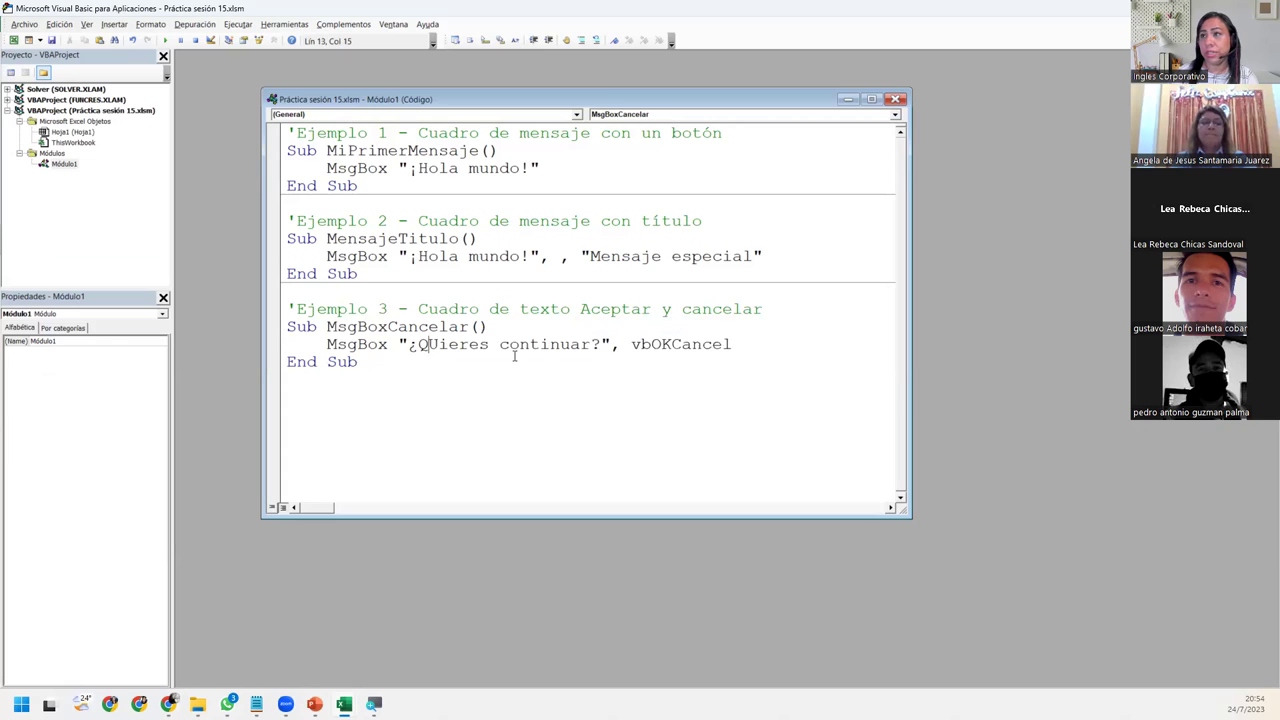
- Correct the prompt to ¿Quieres continuar? with a lowercase u and rerun MsgBoxCancelar
key(Delete)
text(u)
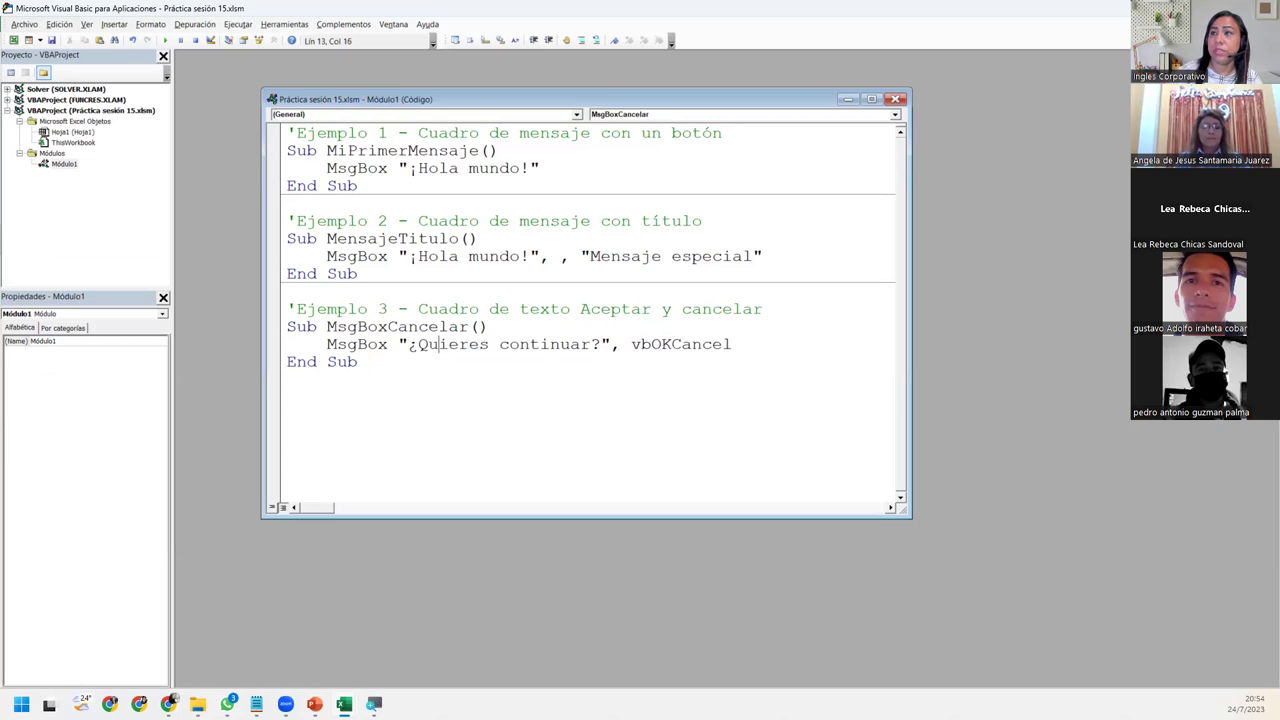
click(781, 344)
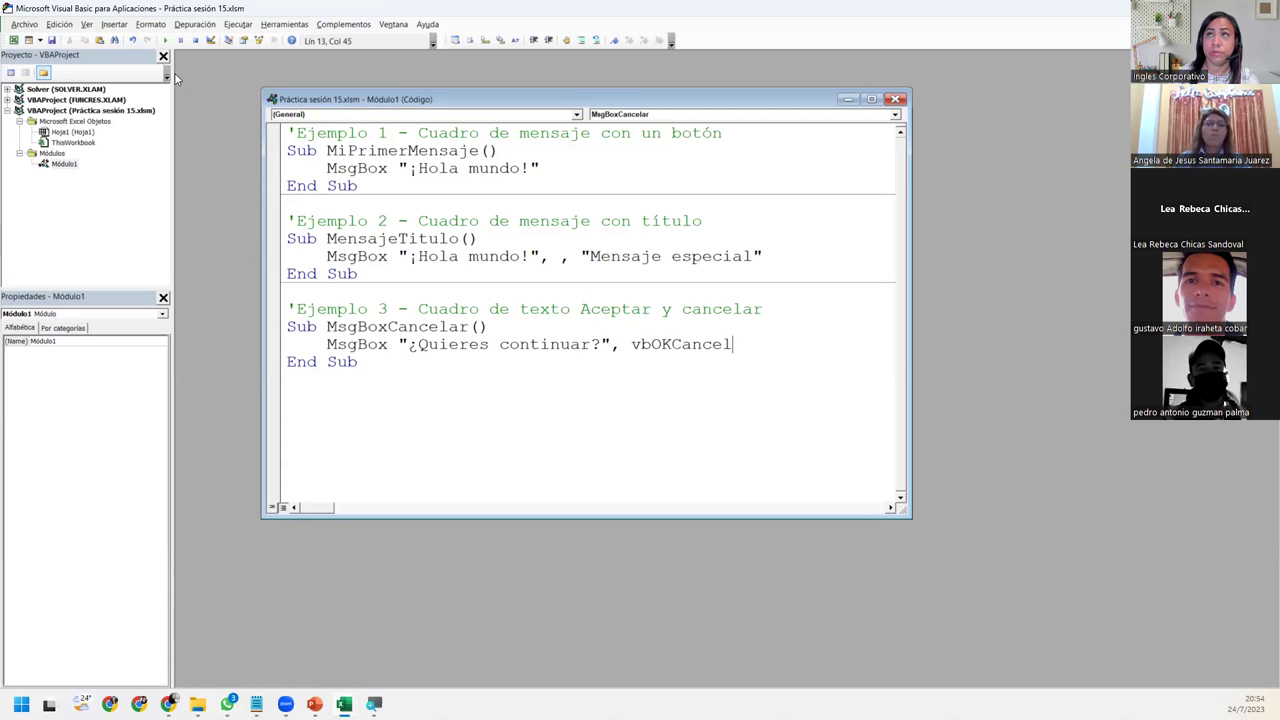
click(165, 40)
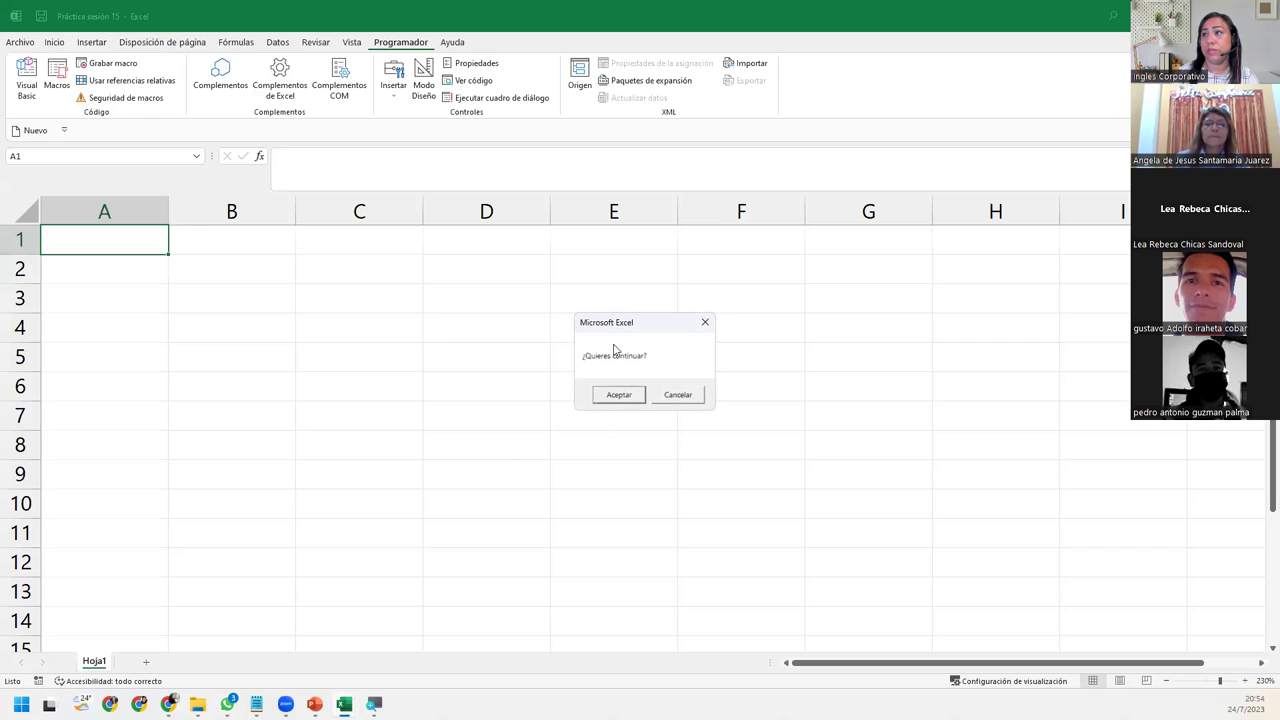
- Choose Aceptar on the ¿Quieres continuar? message box
click(636, 396)
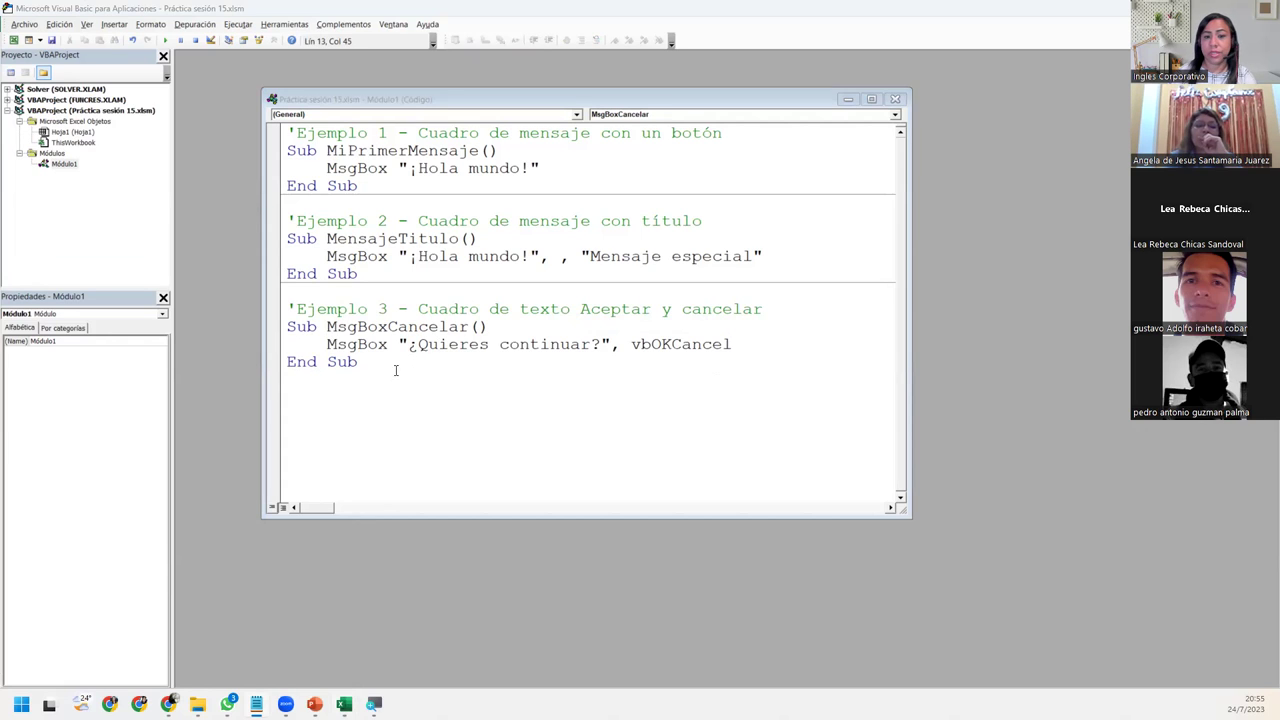
- Add an empty line below MsgBoxCancelar's End Sub for the next example
click(305, 391)
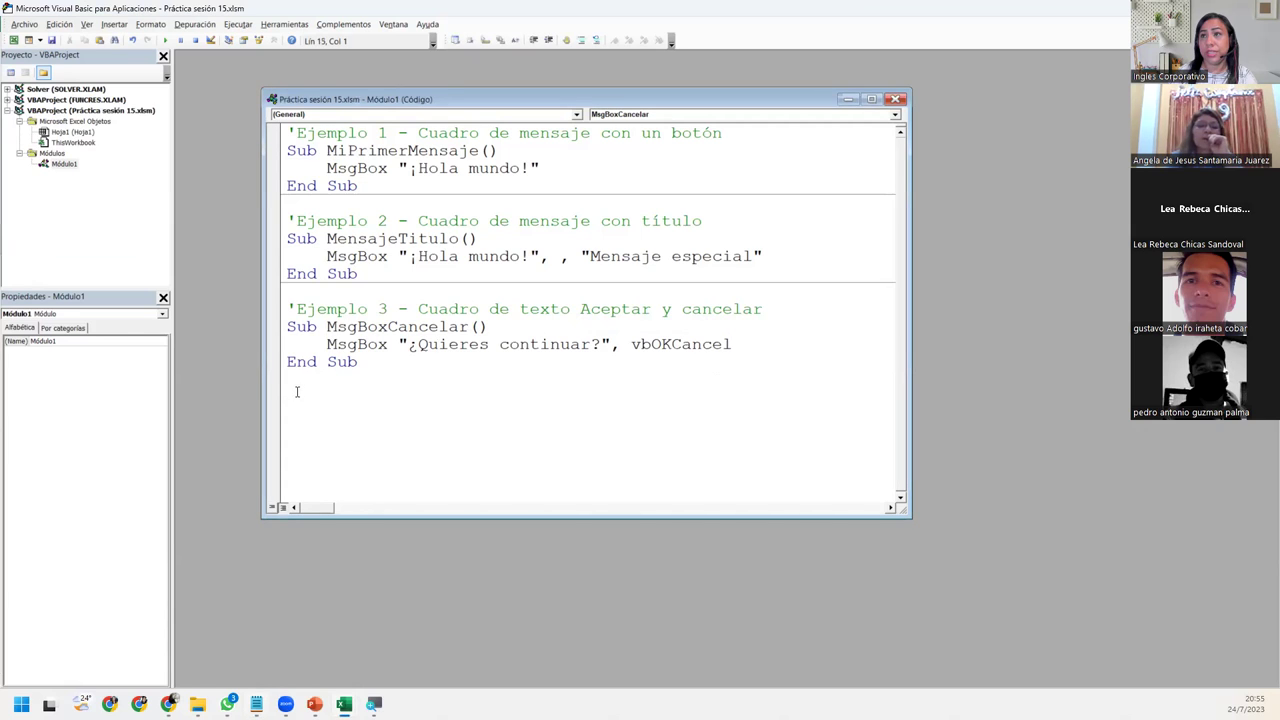
key(Return)
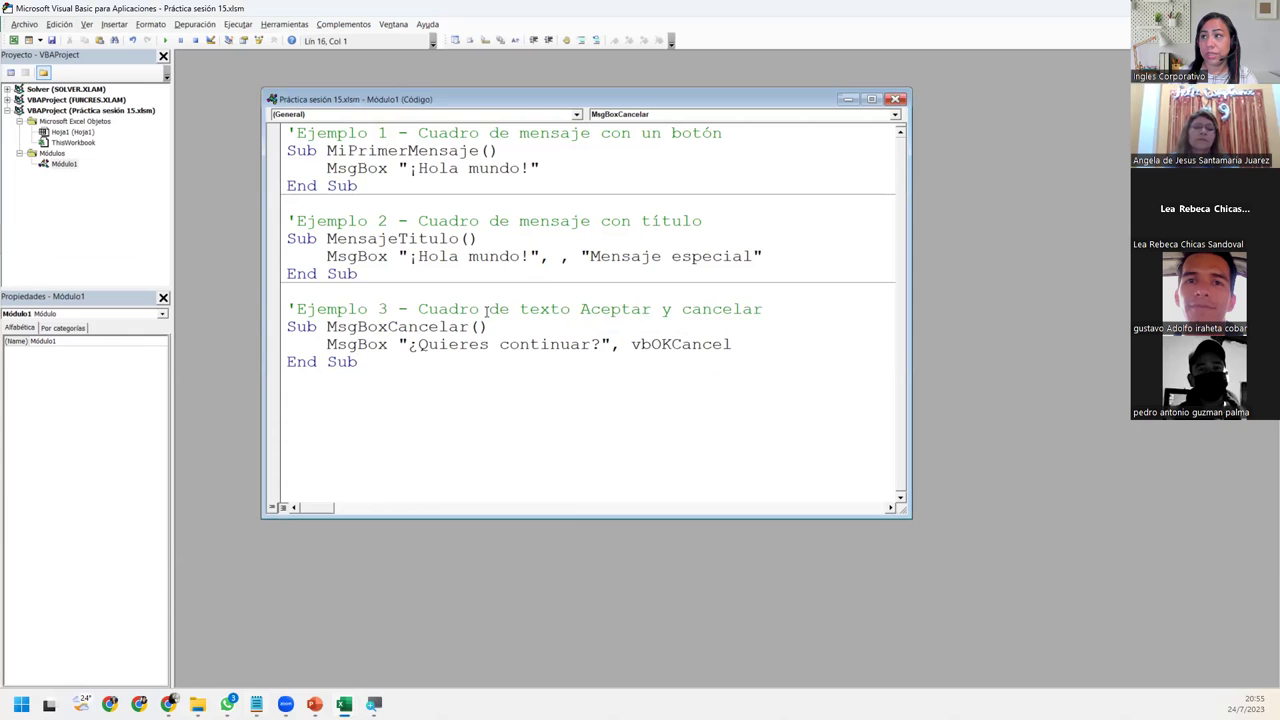
drag(358, 362, 287, 310)
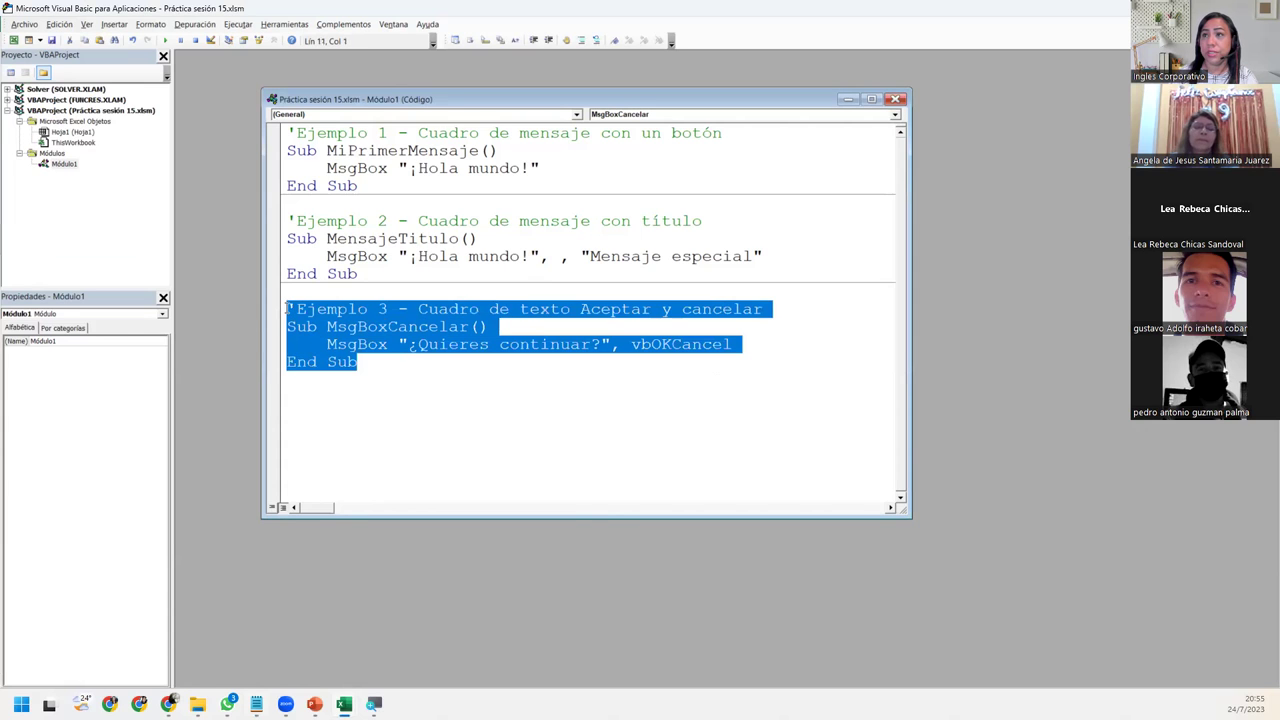
click(345, 396)
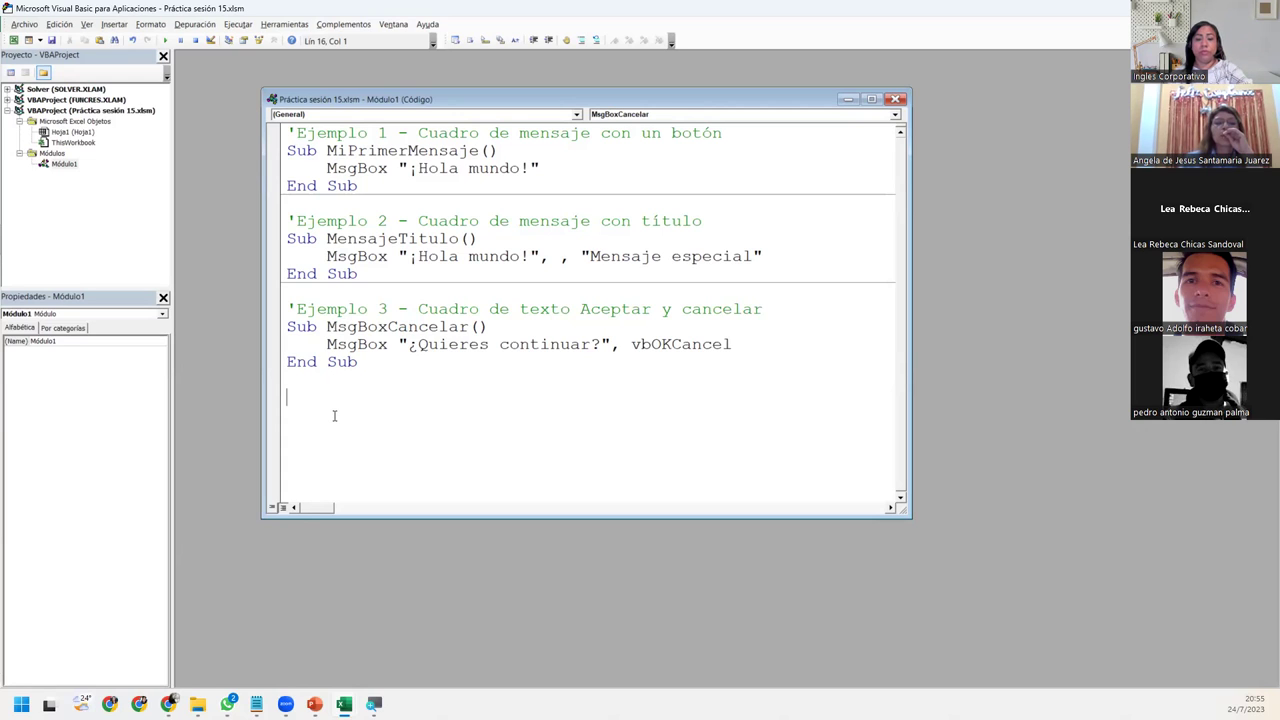
- Add the comment 'Ejemplo 4 - Obtener valor del mensaje'
text('Ejemplo 4 - )
text(Valo)
key(BackSpace)
key(BackSpace)
key(BackSpace)
key(BackSpace)
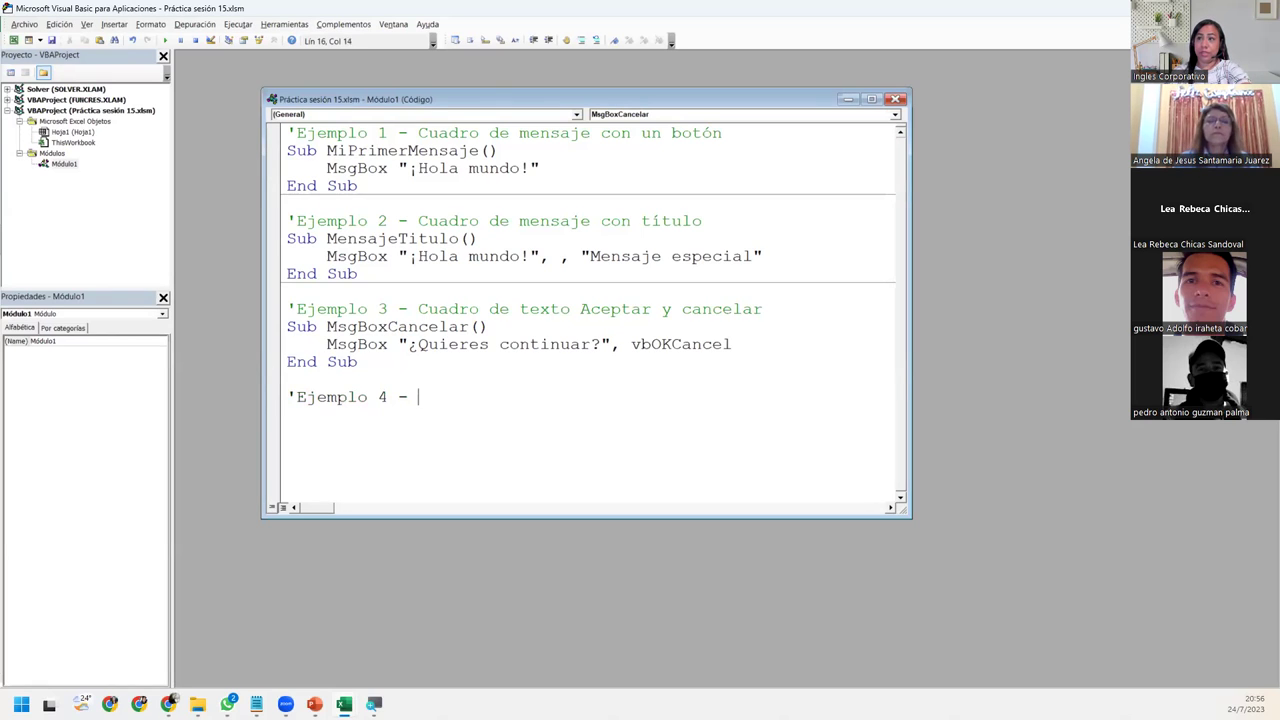
text(O)
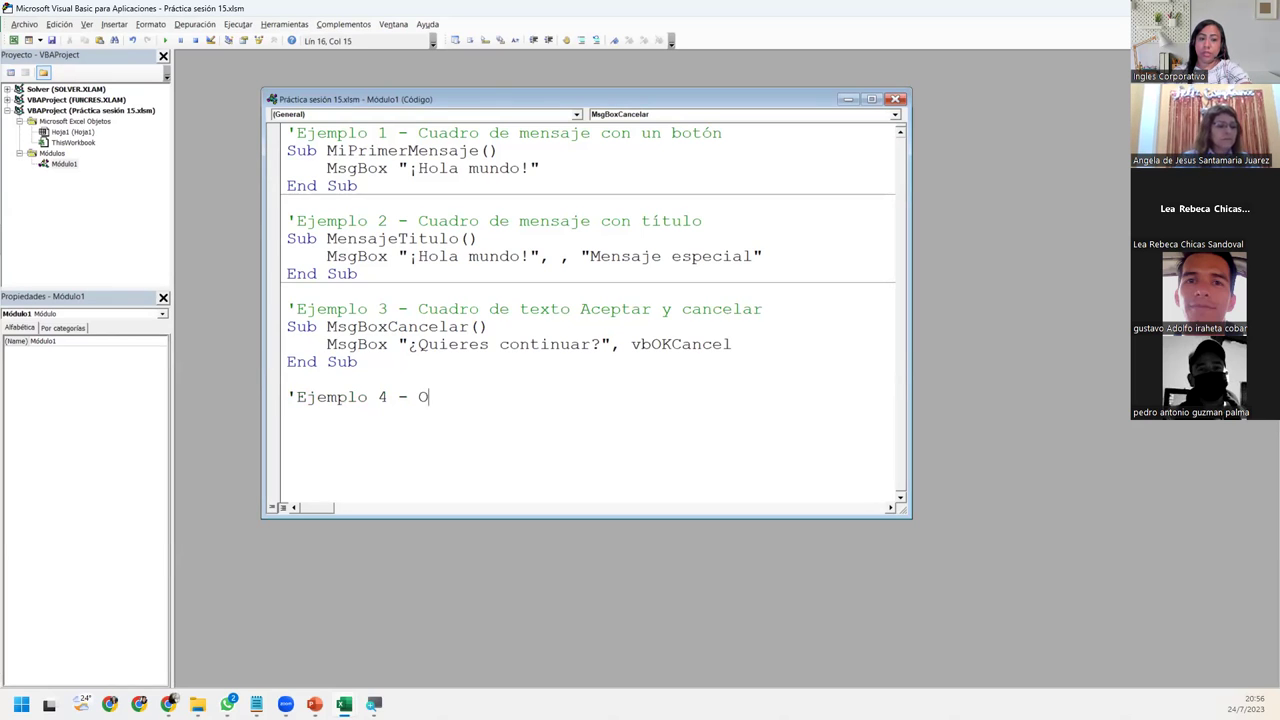
text(by)
key(BackSpace)
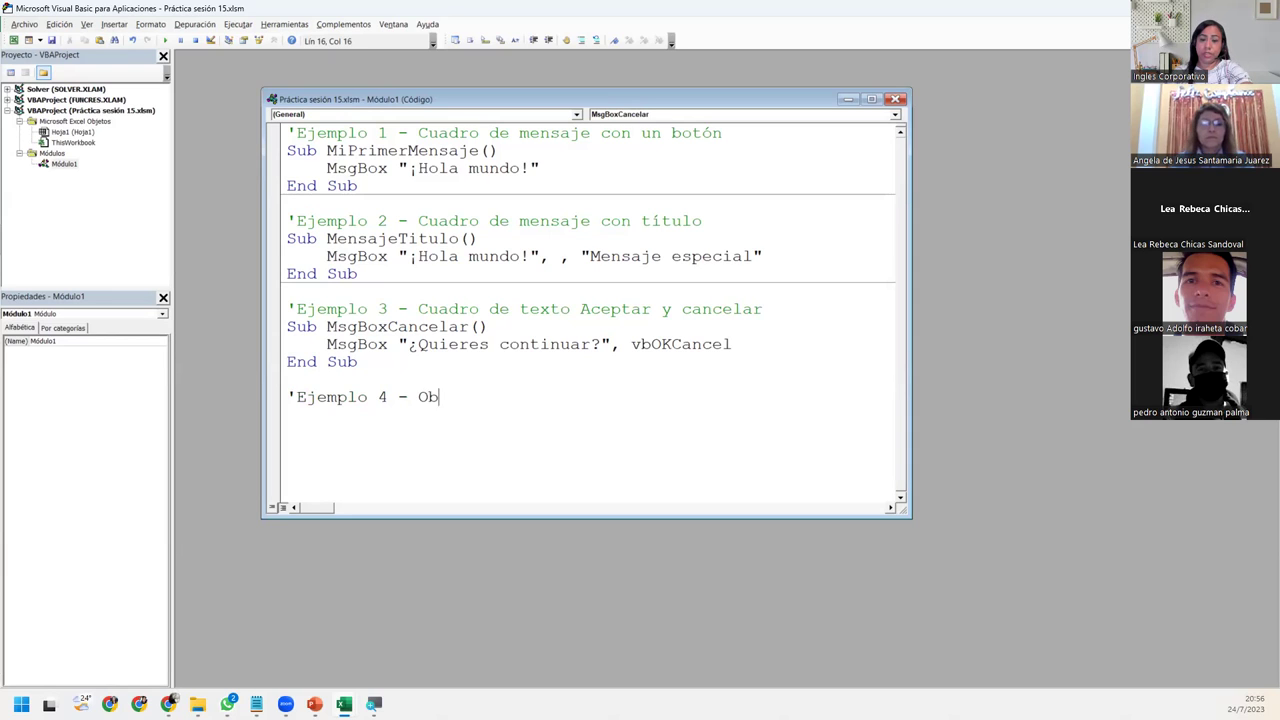
text(tener valor del mensaje)
key(Return)
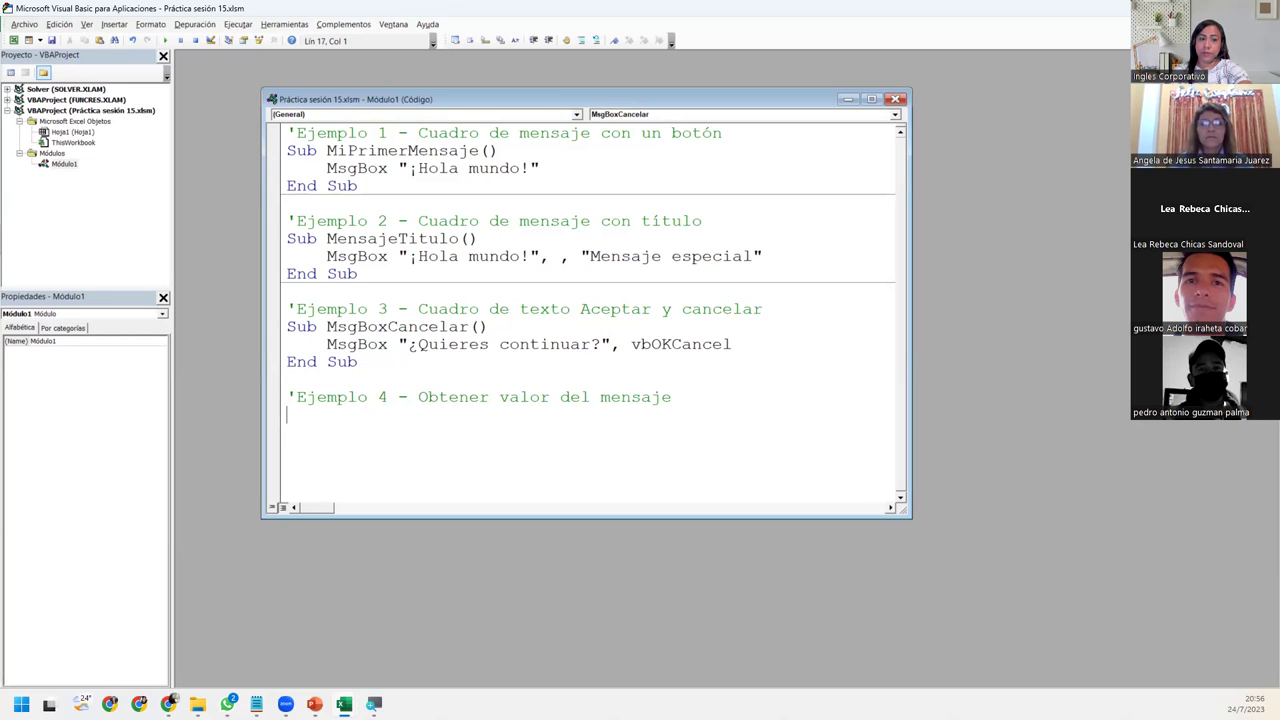
- Declare Sub Obtener_Valor() so that End Sub is generated
text(sub)
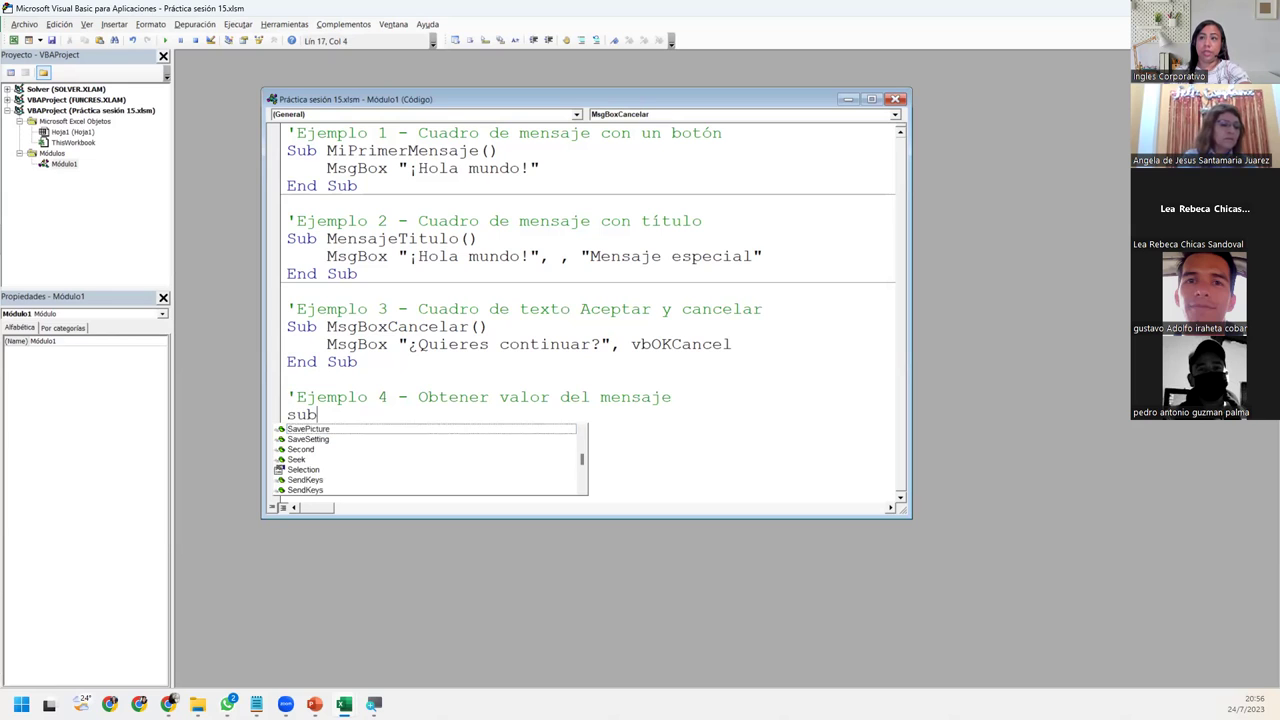
key(BackSpace)
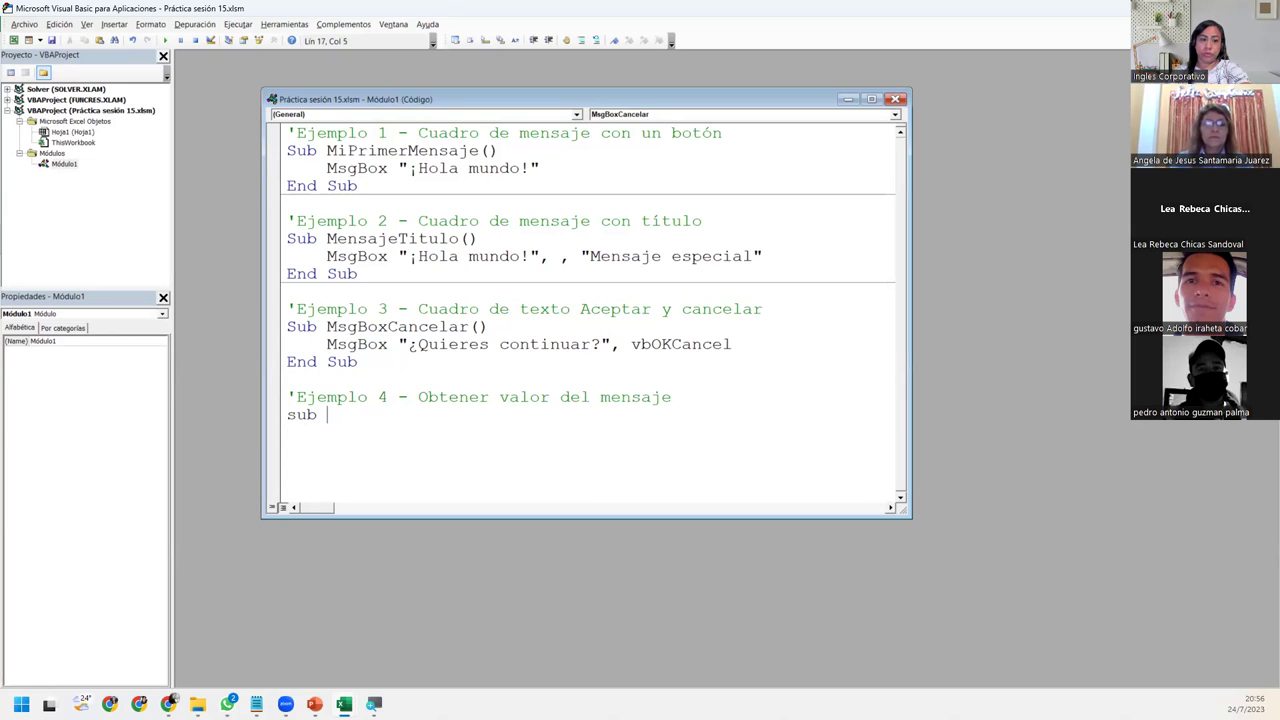
text(ObtenerValor)
key(BackSpace)
key(BackSpace)
key(BackSpace)
key(BackSpace)
key(BackSpace)
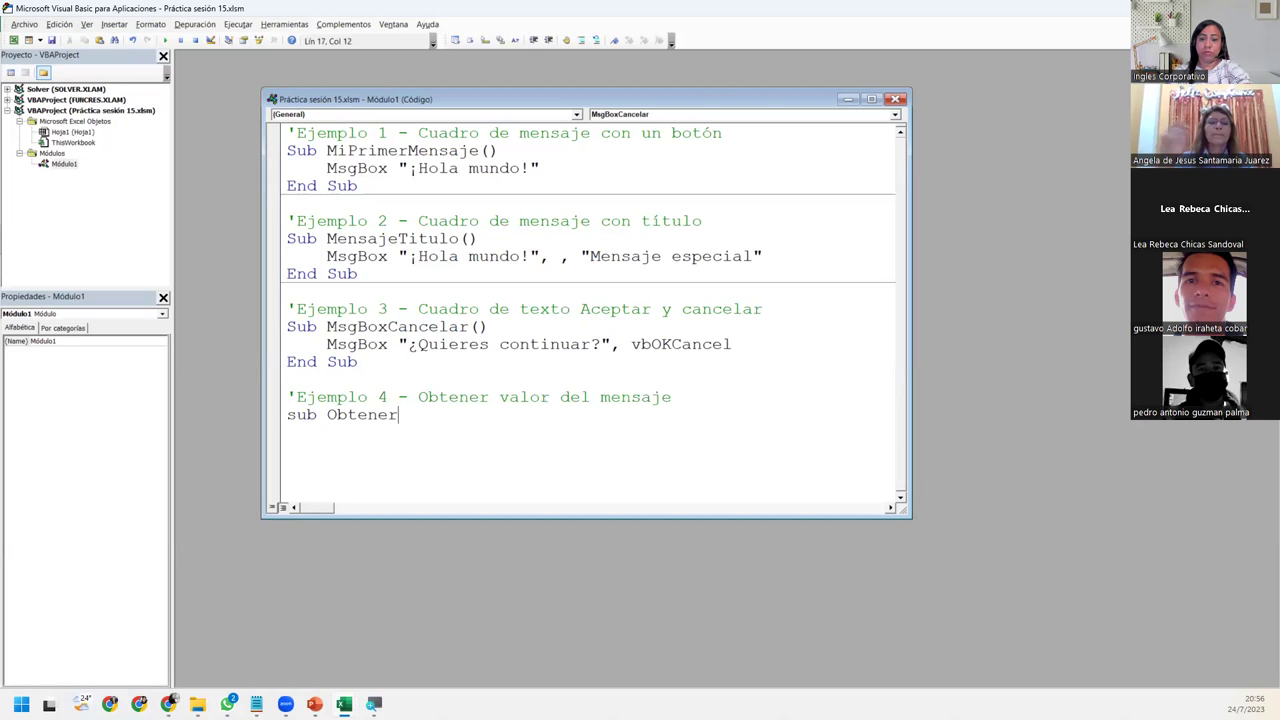
text(_)
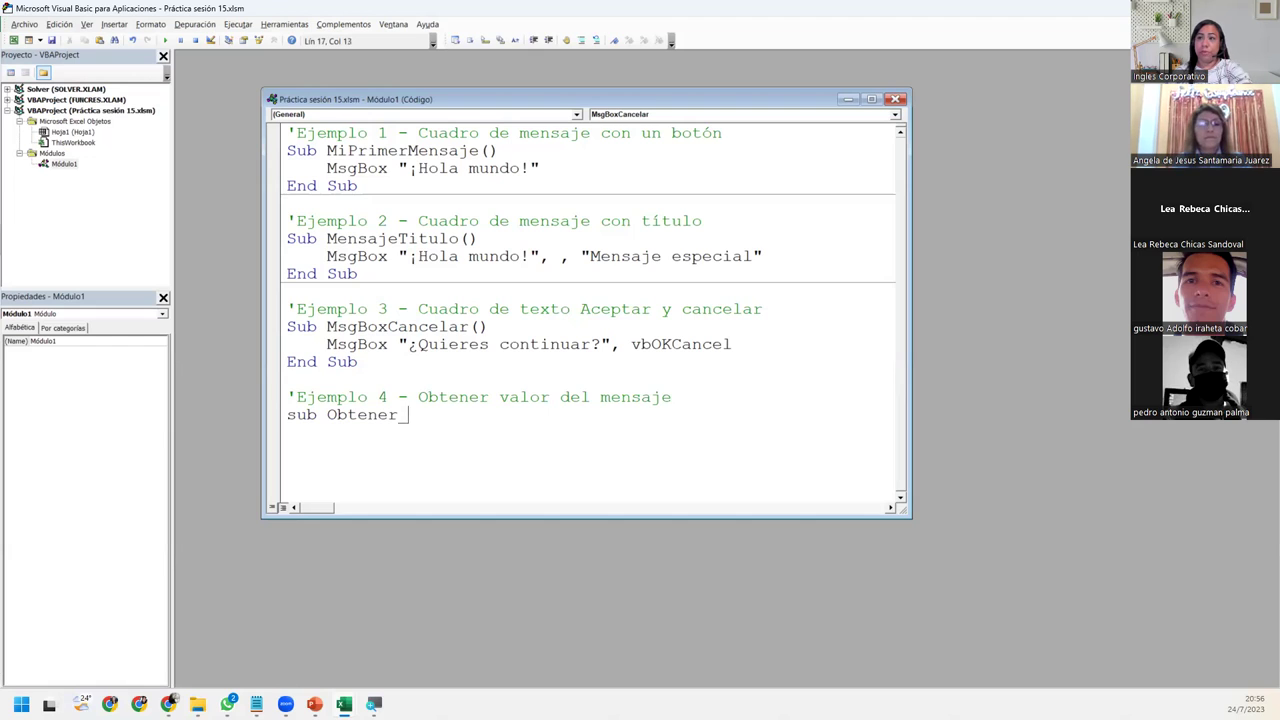
text(Valor)
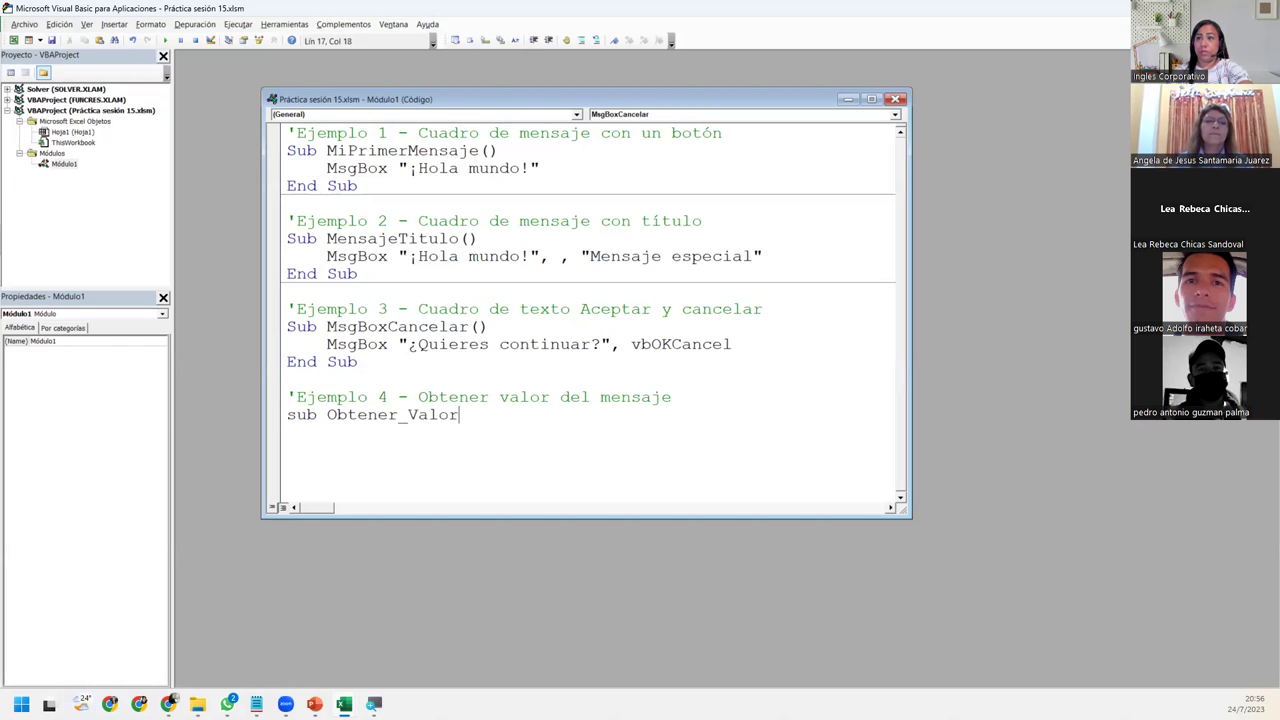
text(())
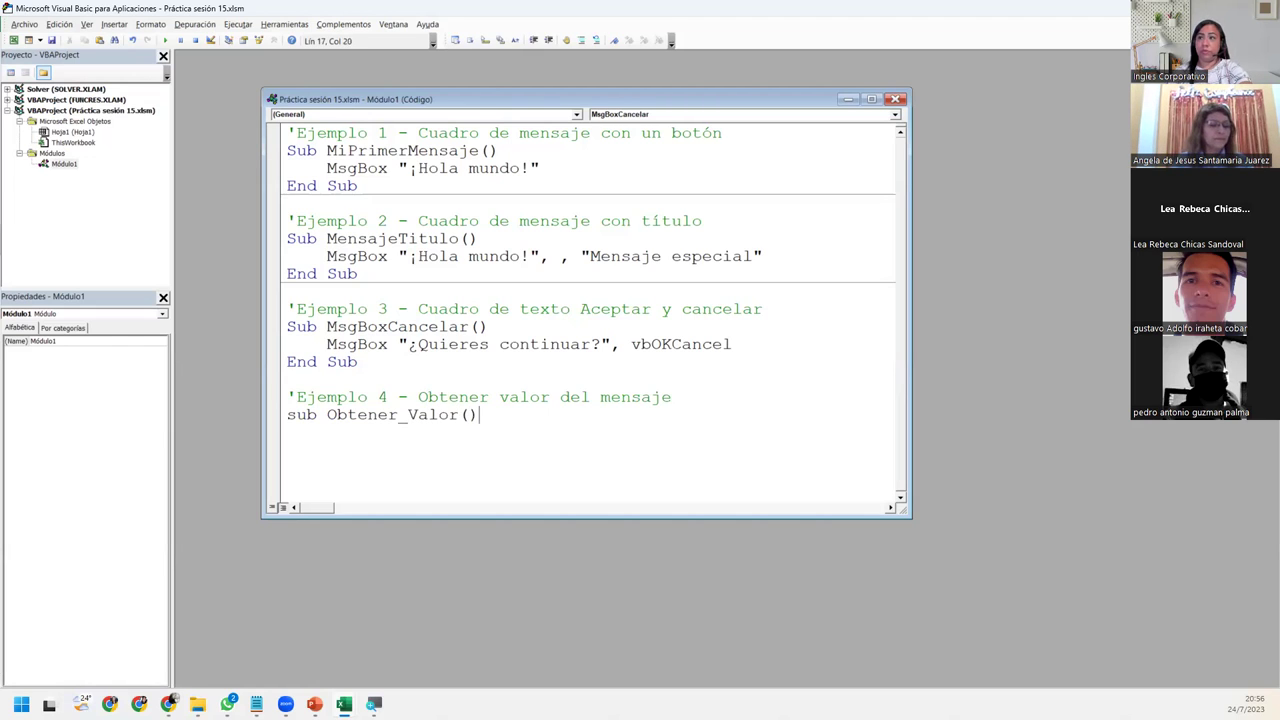
key(Return)
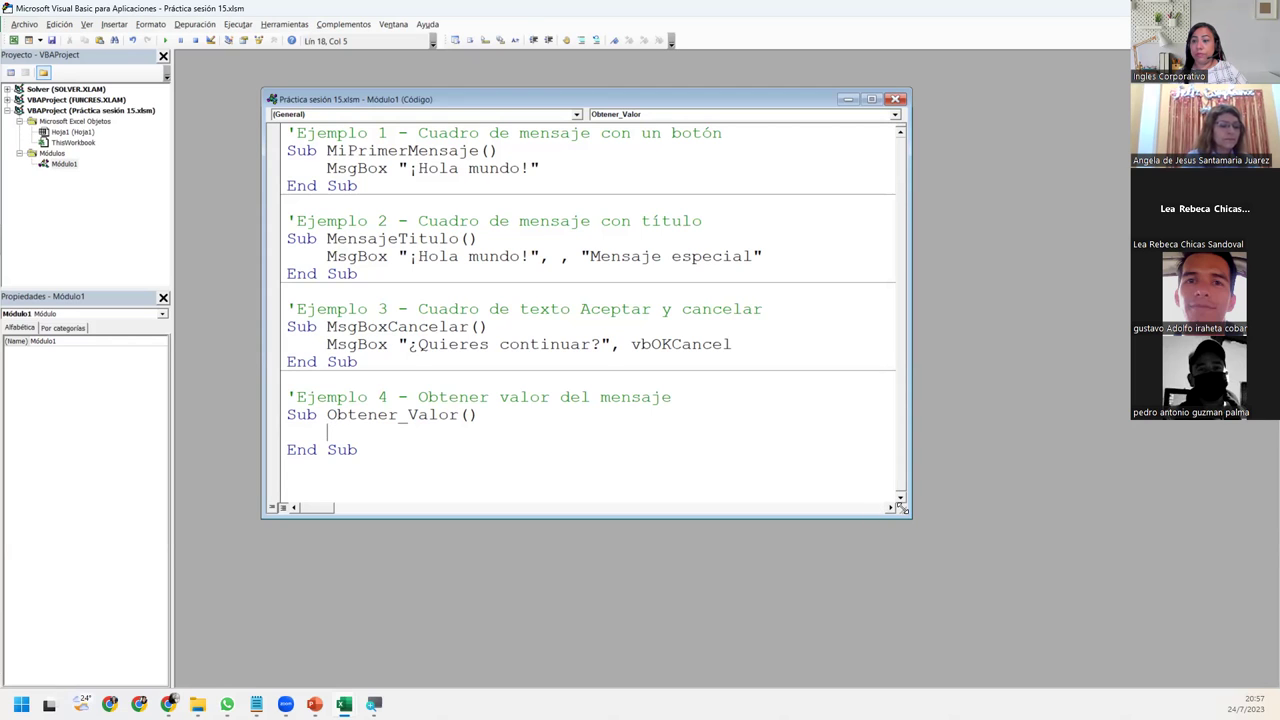
- Enlarge the code window and add a comment inside Obtener_Valor about first adding the question
drag(902, 508, 940, 685)
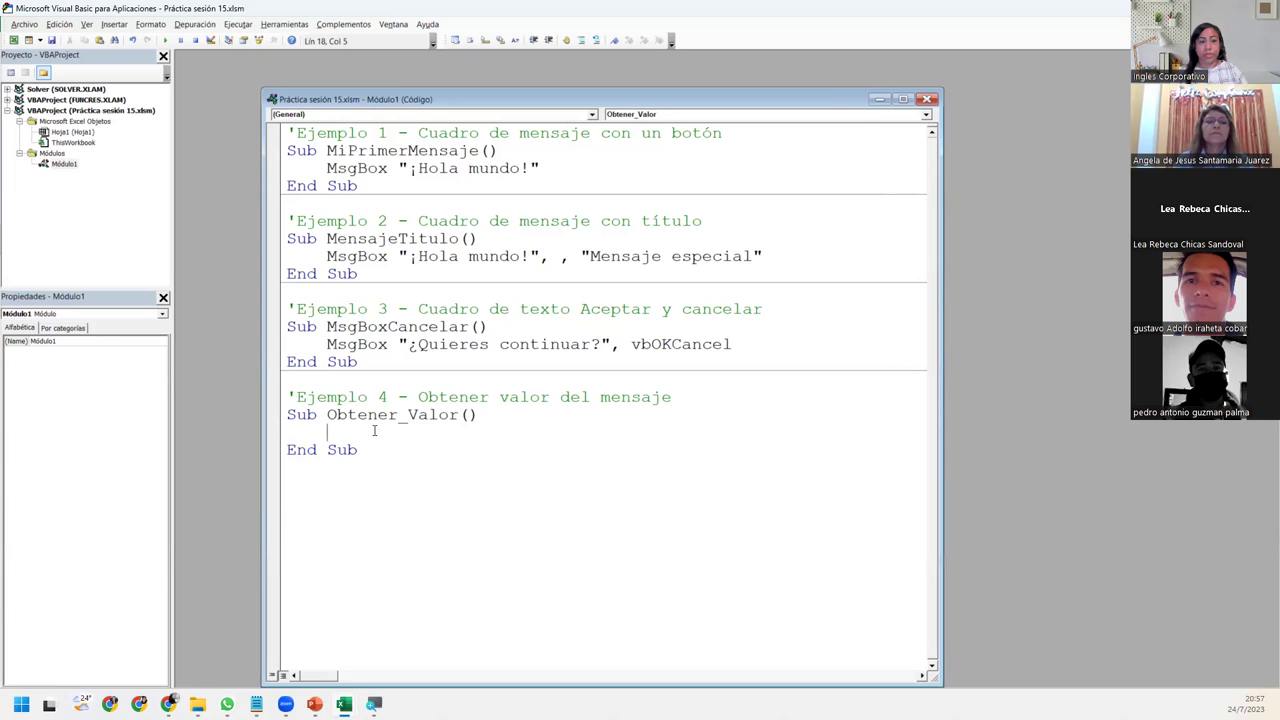
text('Realiza)
key(BackSpace)
key(BackSpace)
key(BackSpace)
key(BackSpace)
key(BackSpace)
key(BackSpace)
key(BackSpace)
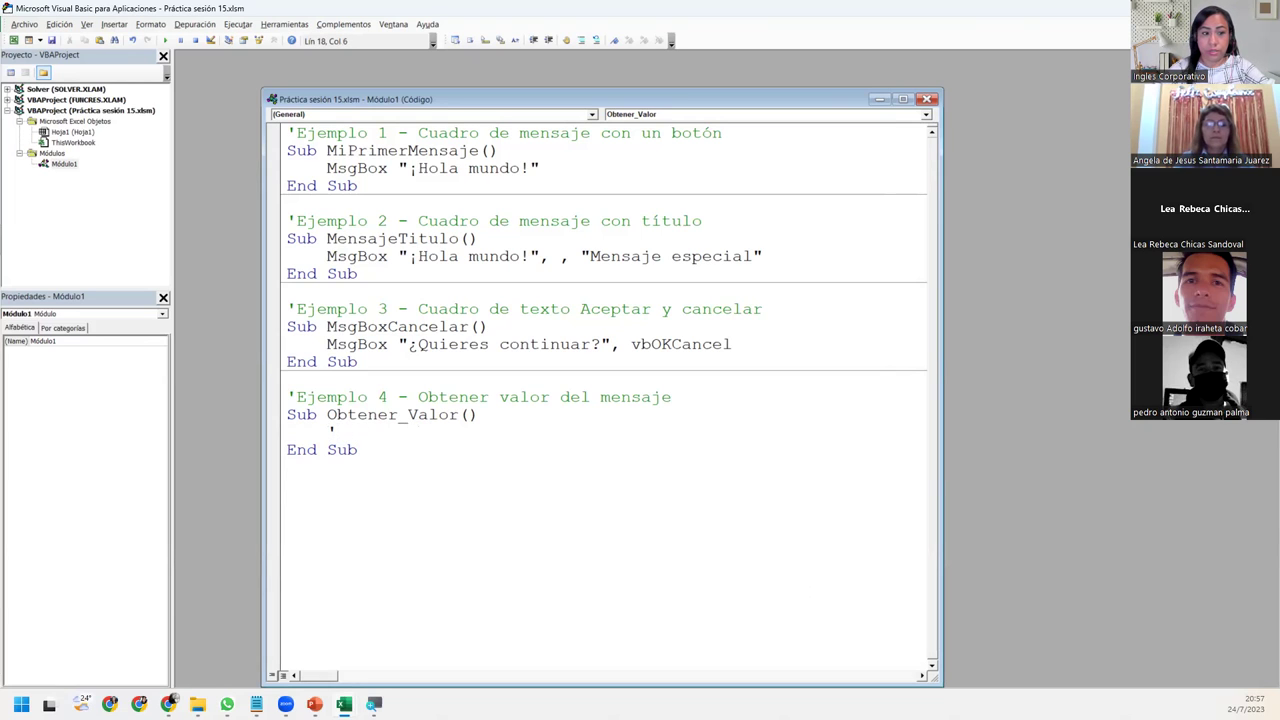
text(Primero Agregamos la z)
key(BackSpace)
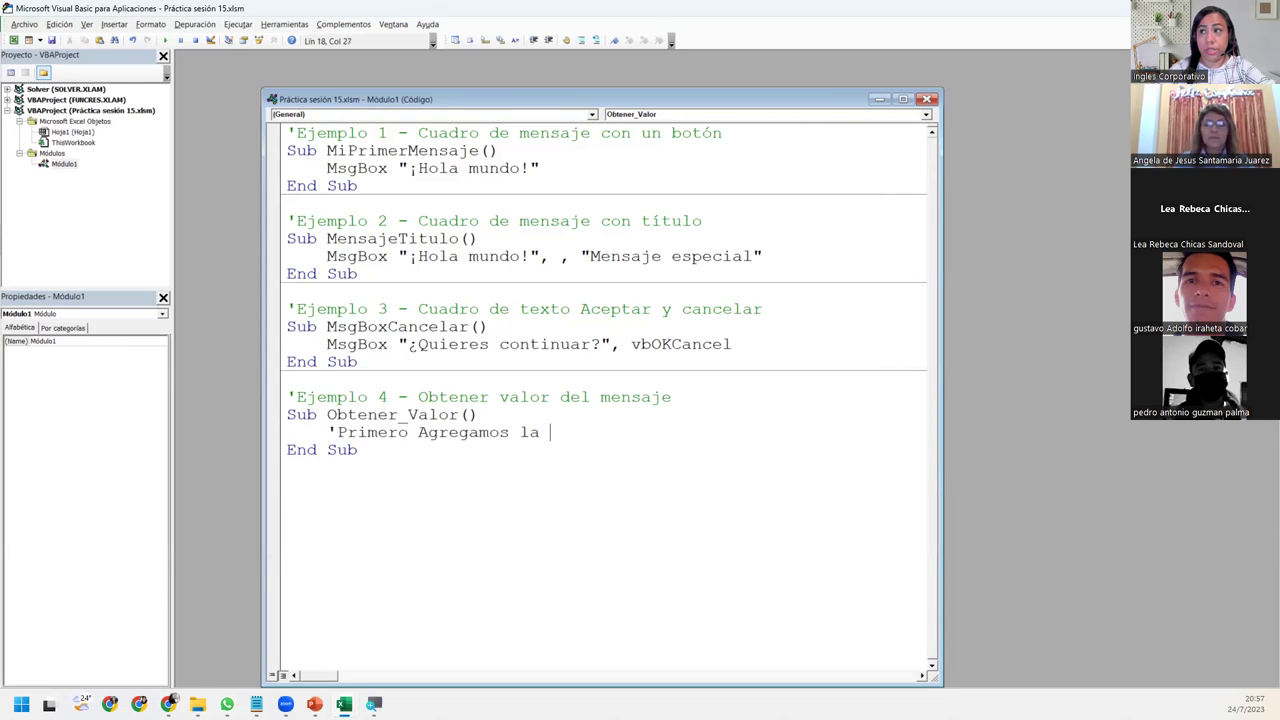
text(pregunta)
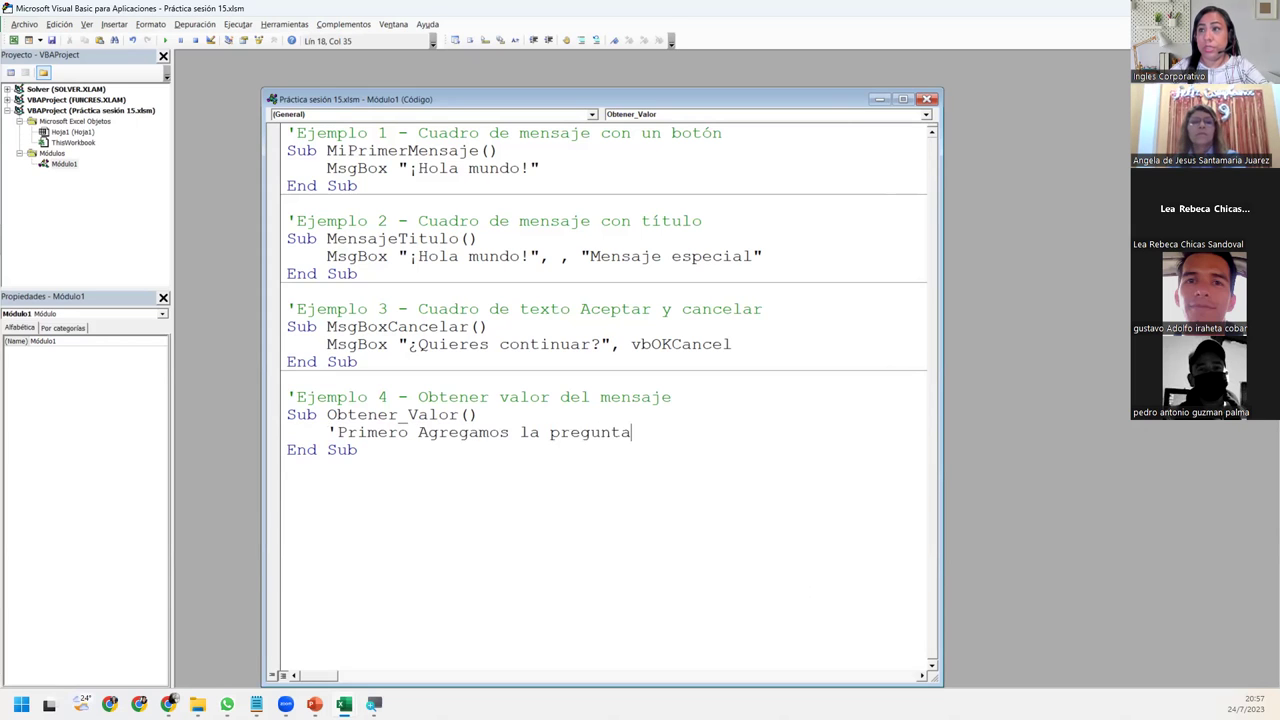
key(Return)
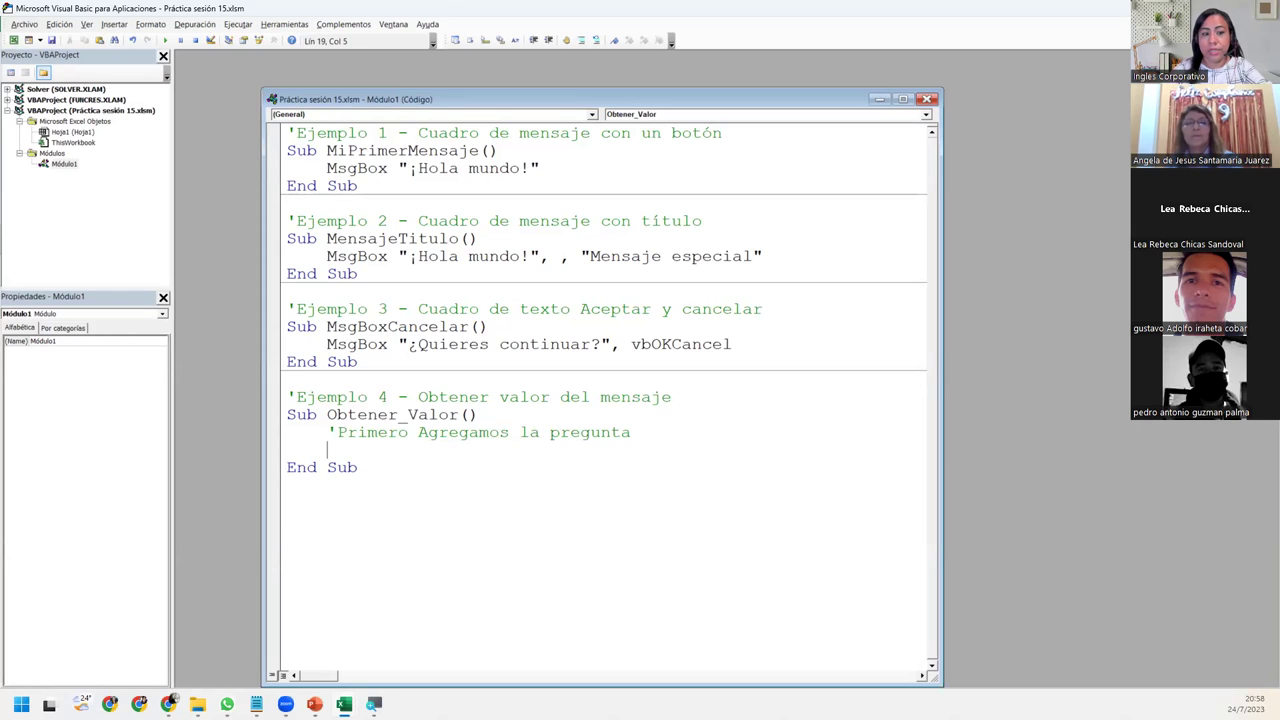
- Start the line Resultado = MsgBox("¿Quieres pintar de rojao la celda A1?"
text(Resultado =)
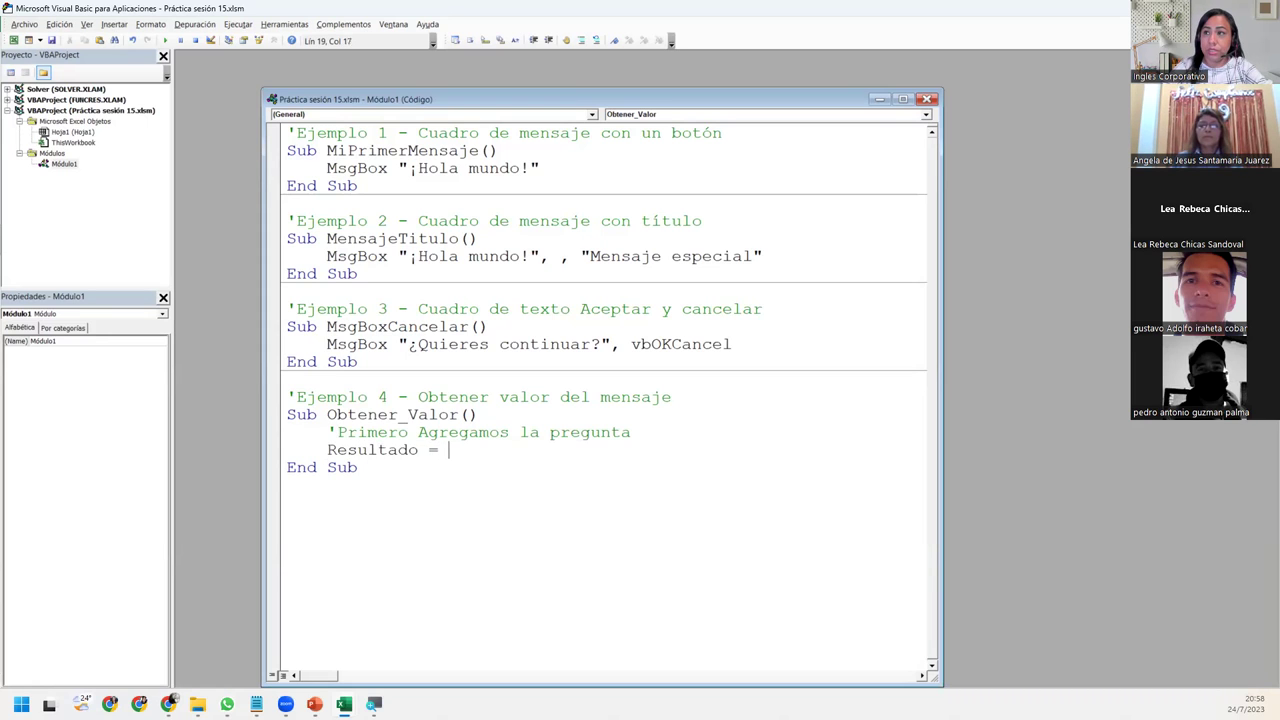
key(ctrl+space)
text(msgb)
key(Tab)
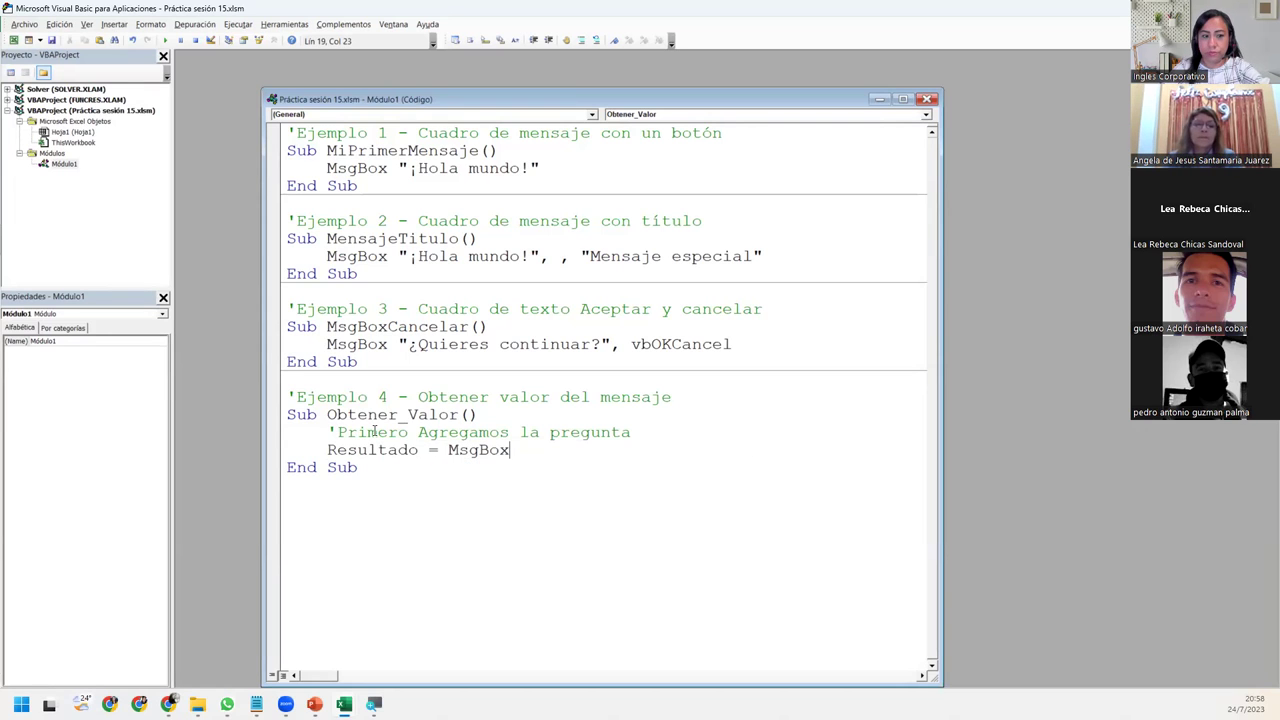
text(()
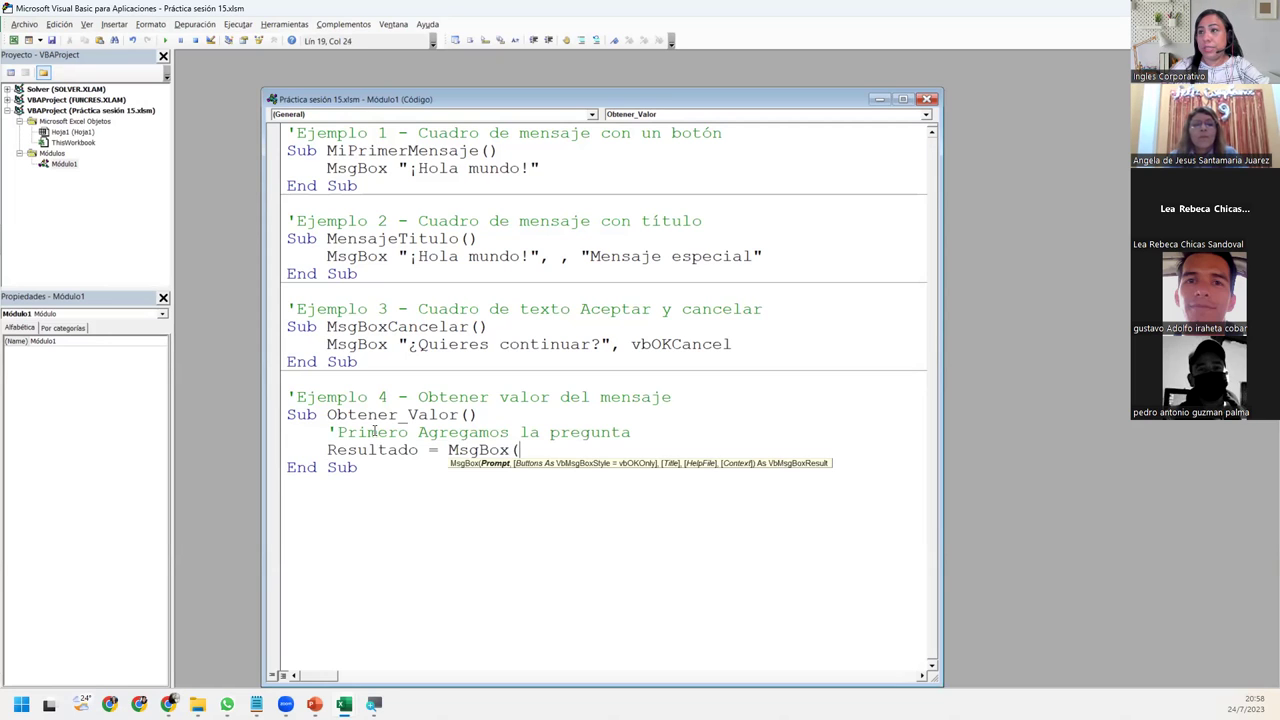
text(")
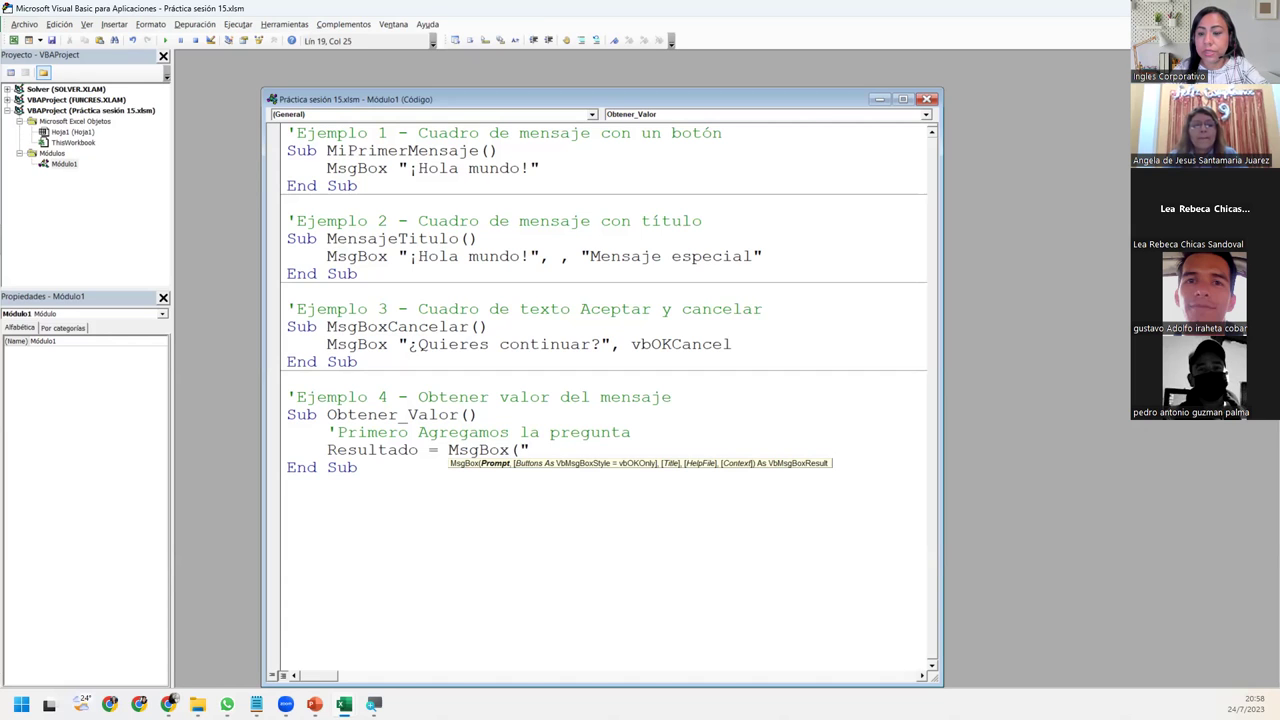
text(¿Quieres pion)
key(BackSpace)
key(BackSpace)
text(nyd)
key(BackSpace)
key(BackSpace)
text(tar de rojao la celda )
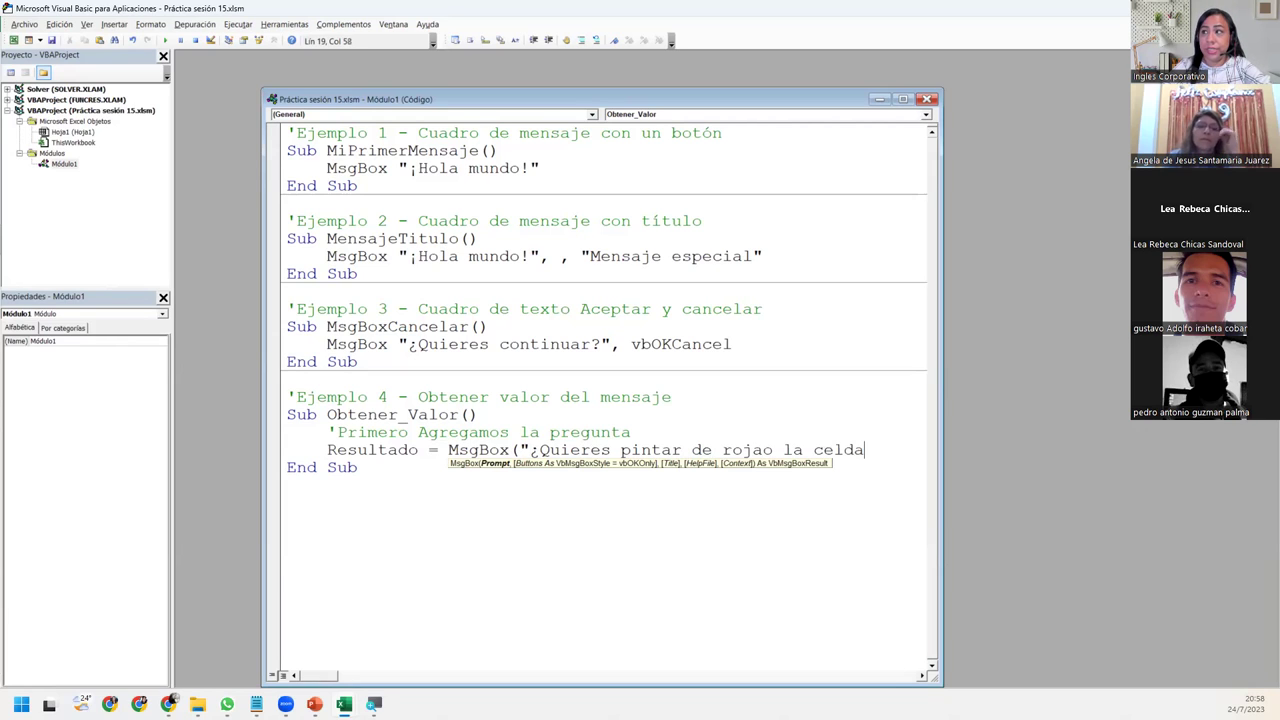
text(A1)
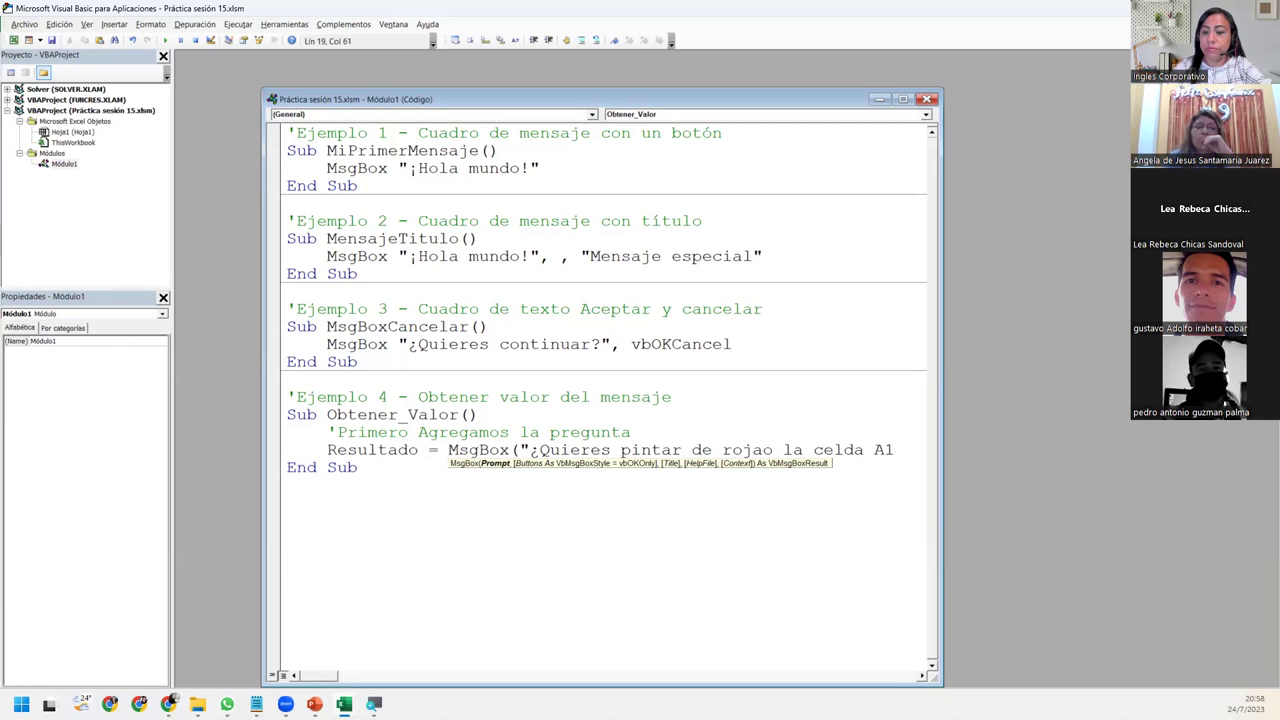
text(')
text(?)
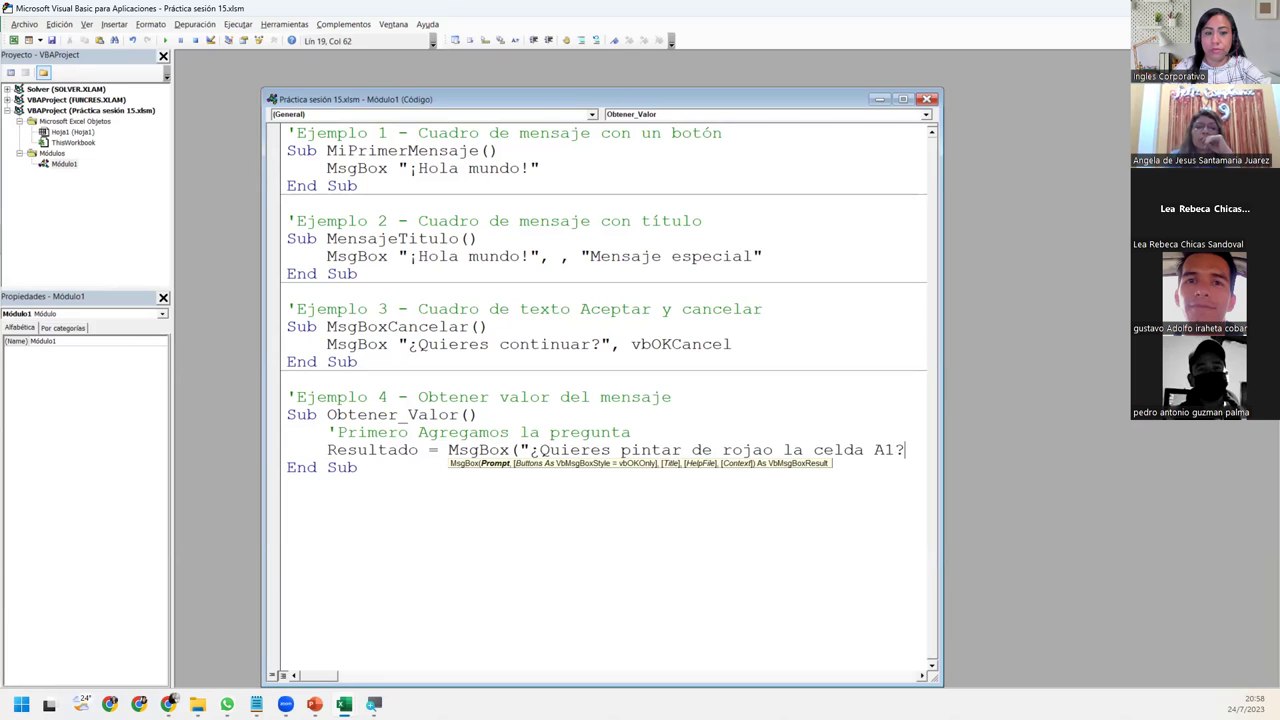
text(")
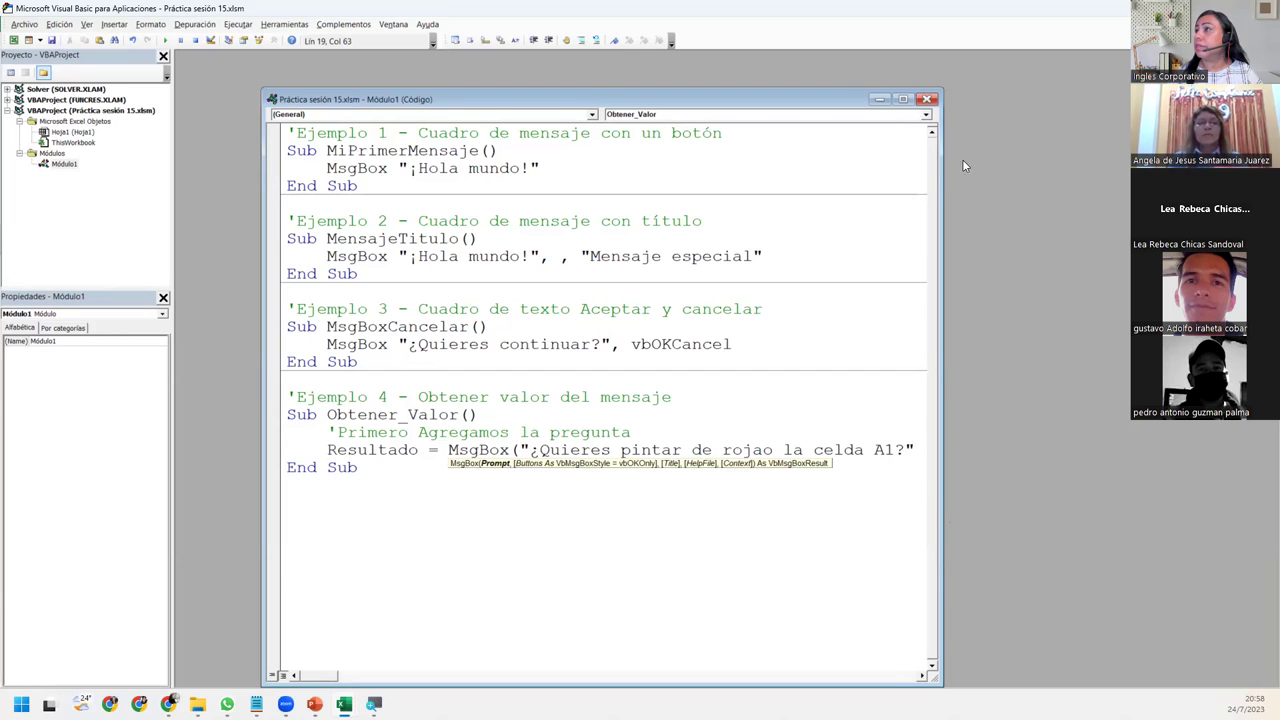
- Maximize the code window and finish the MsgBox with vbYesNo and the title "Colorear A1"
click(903, 99)
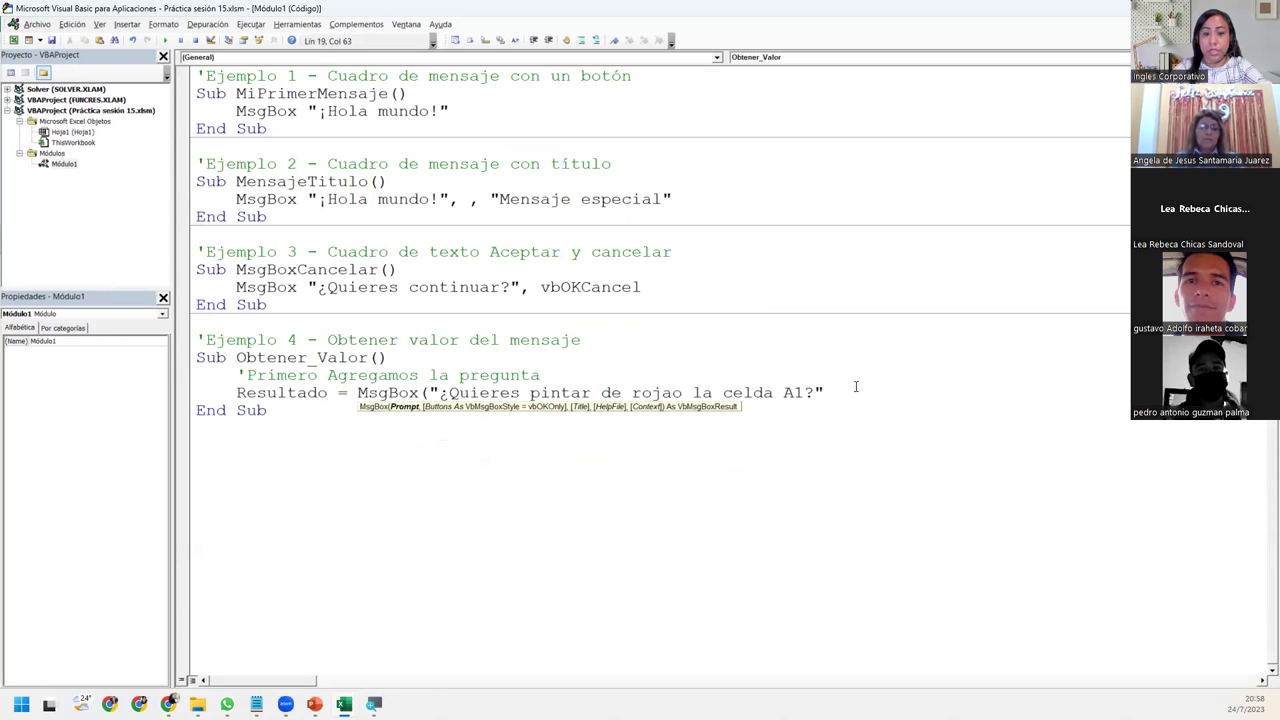
text(,)
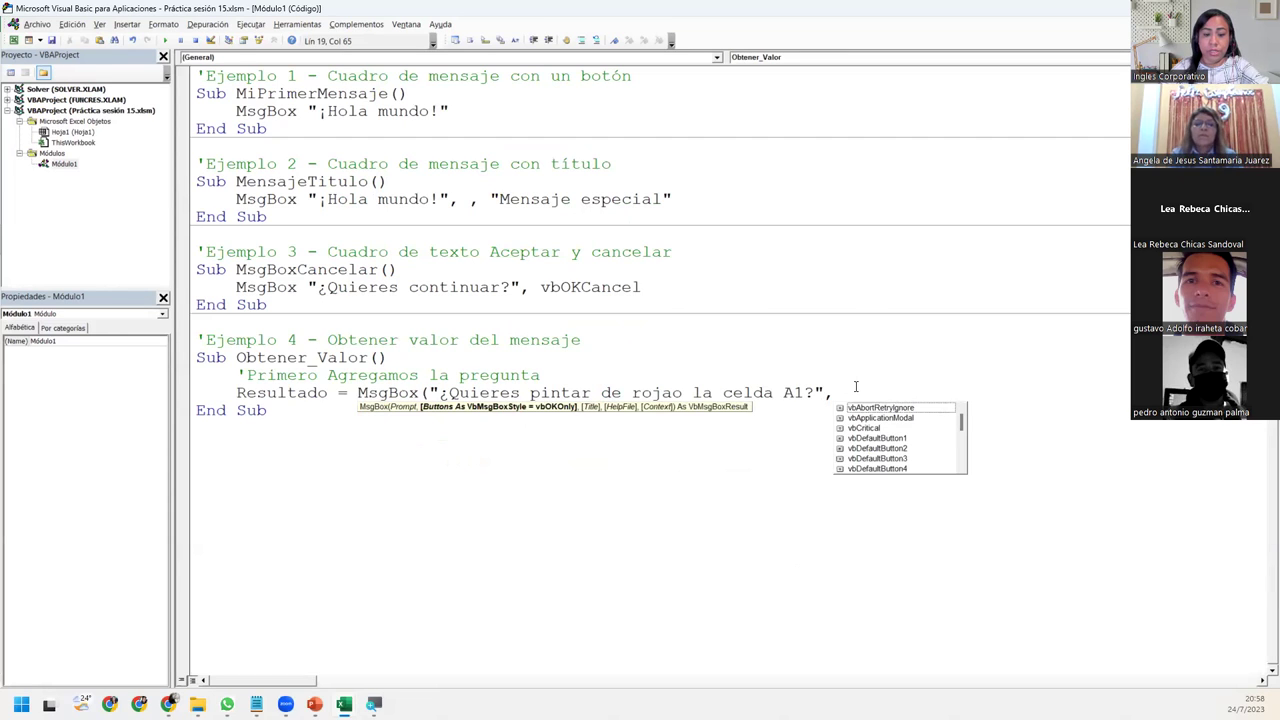
text(vbyes)
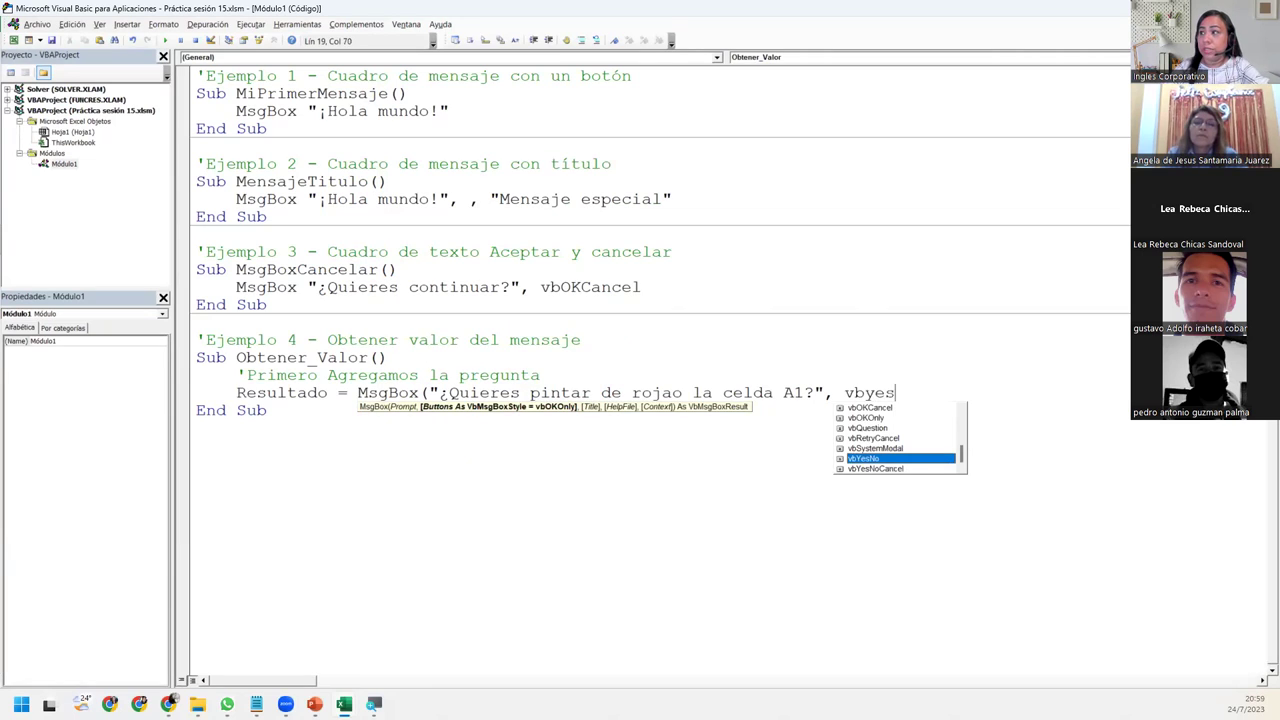
key(Tab)
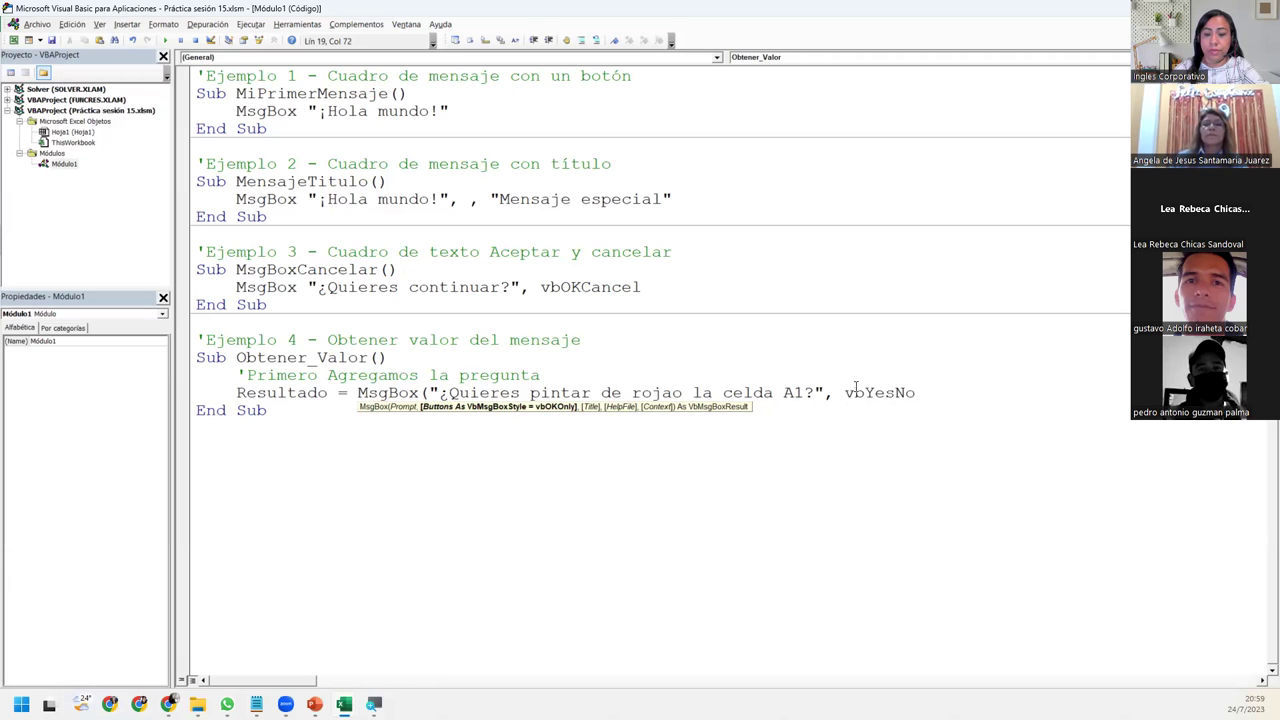
text(,)
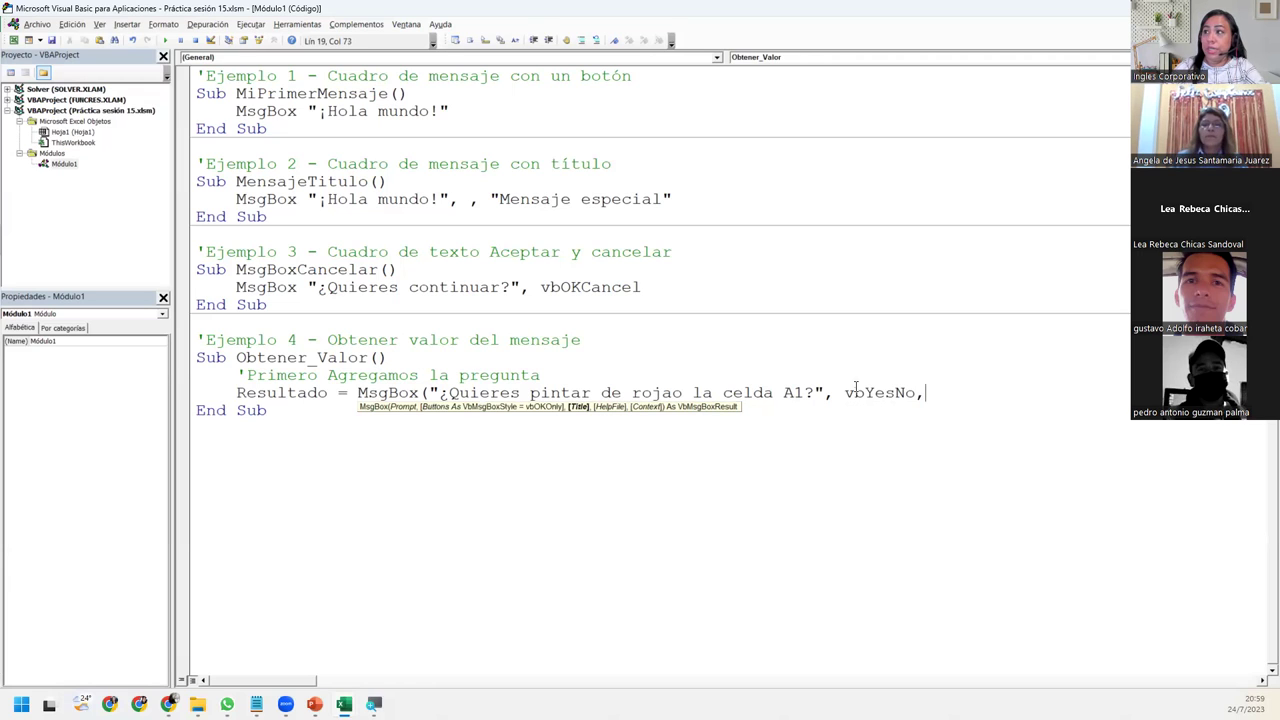
text( "Colorear A1)
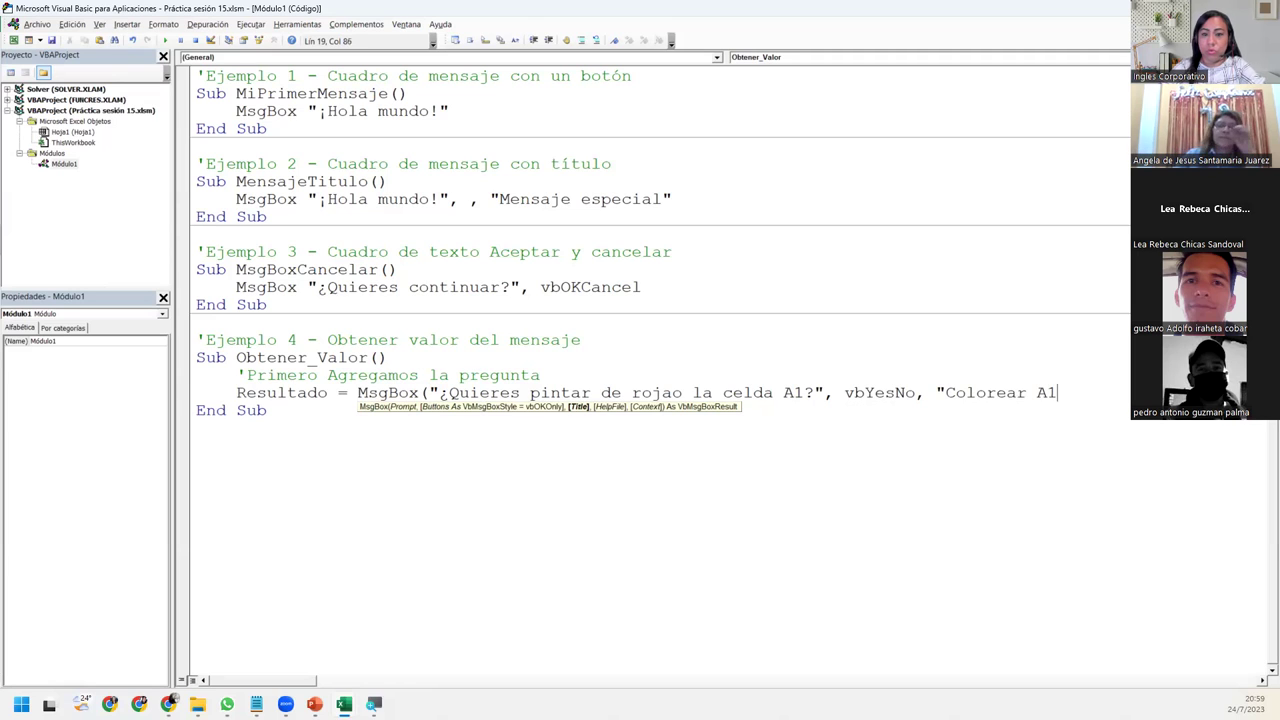
text(")
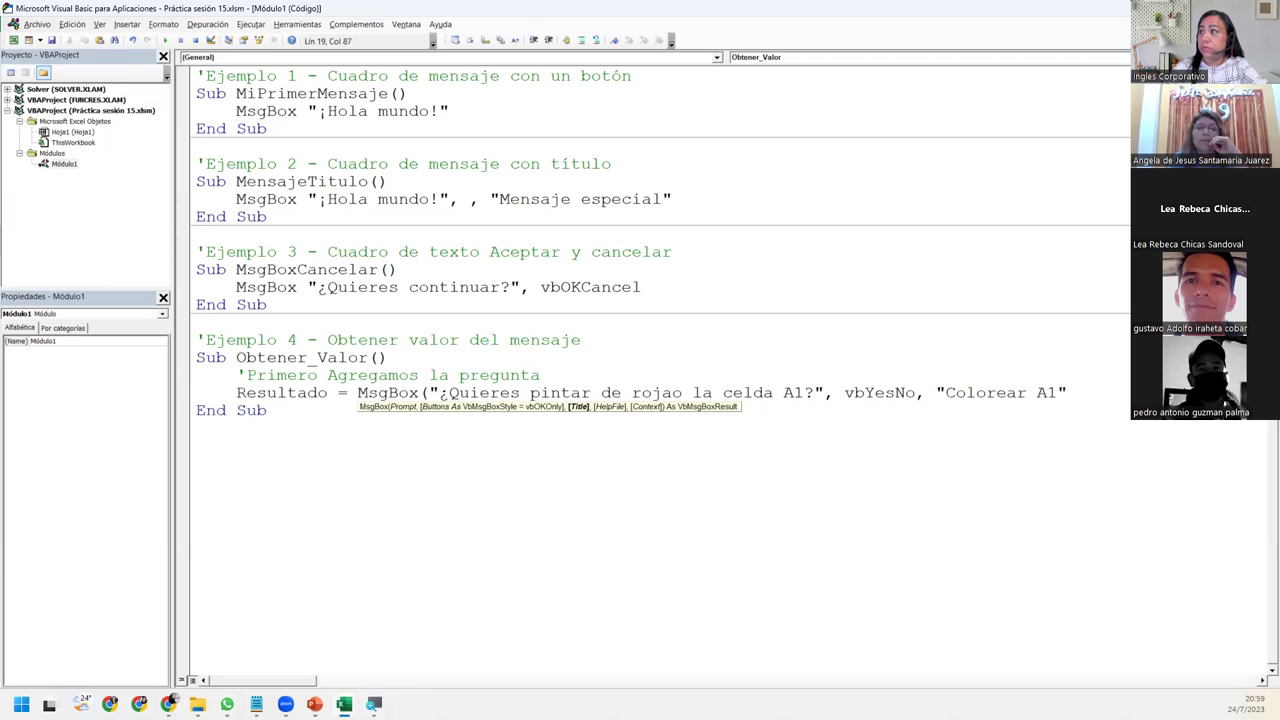
text())
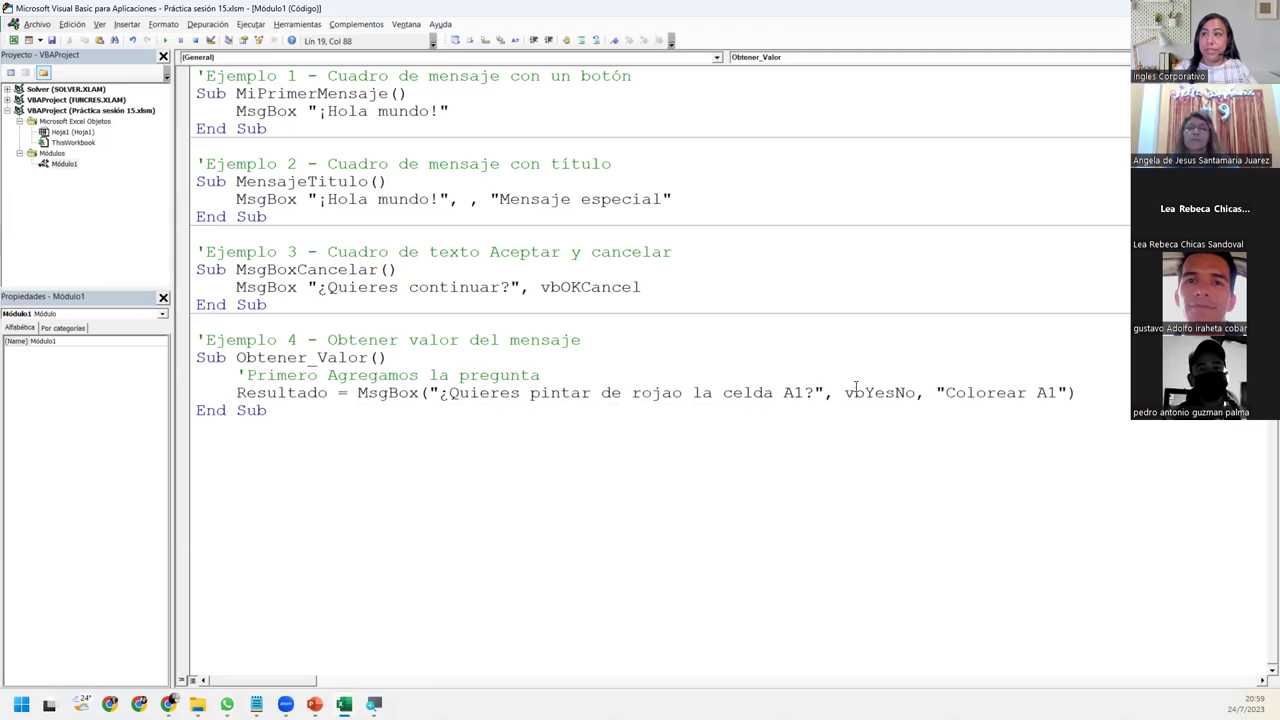
key(Return)
key(Return)
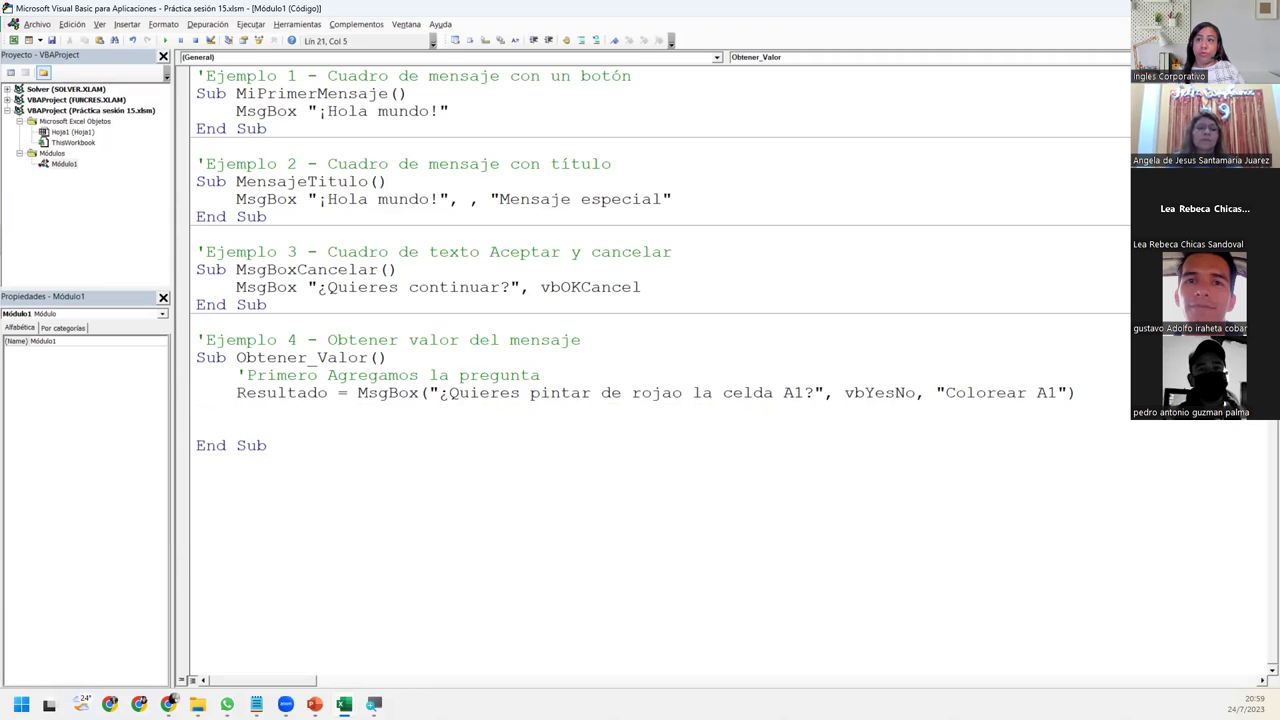
- Run Obtener_Valor and answer No to the Colorear A1 question
click(166, 40)
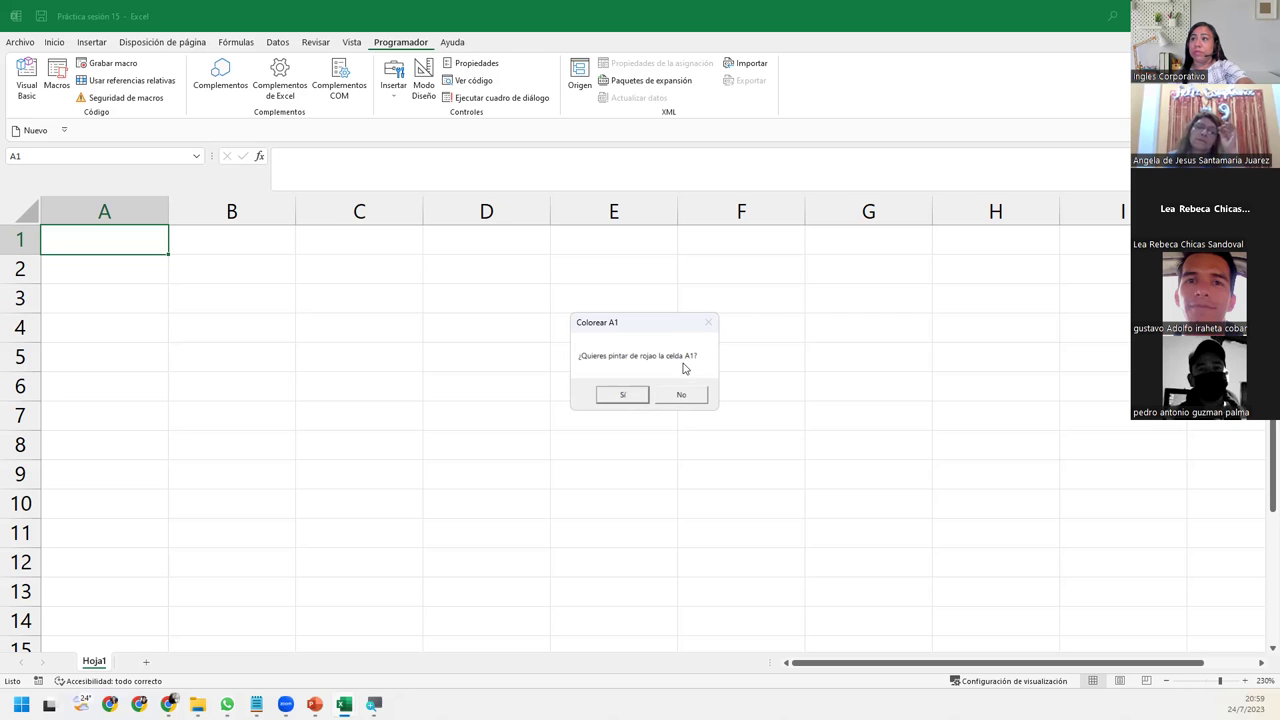
click(681, 395)
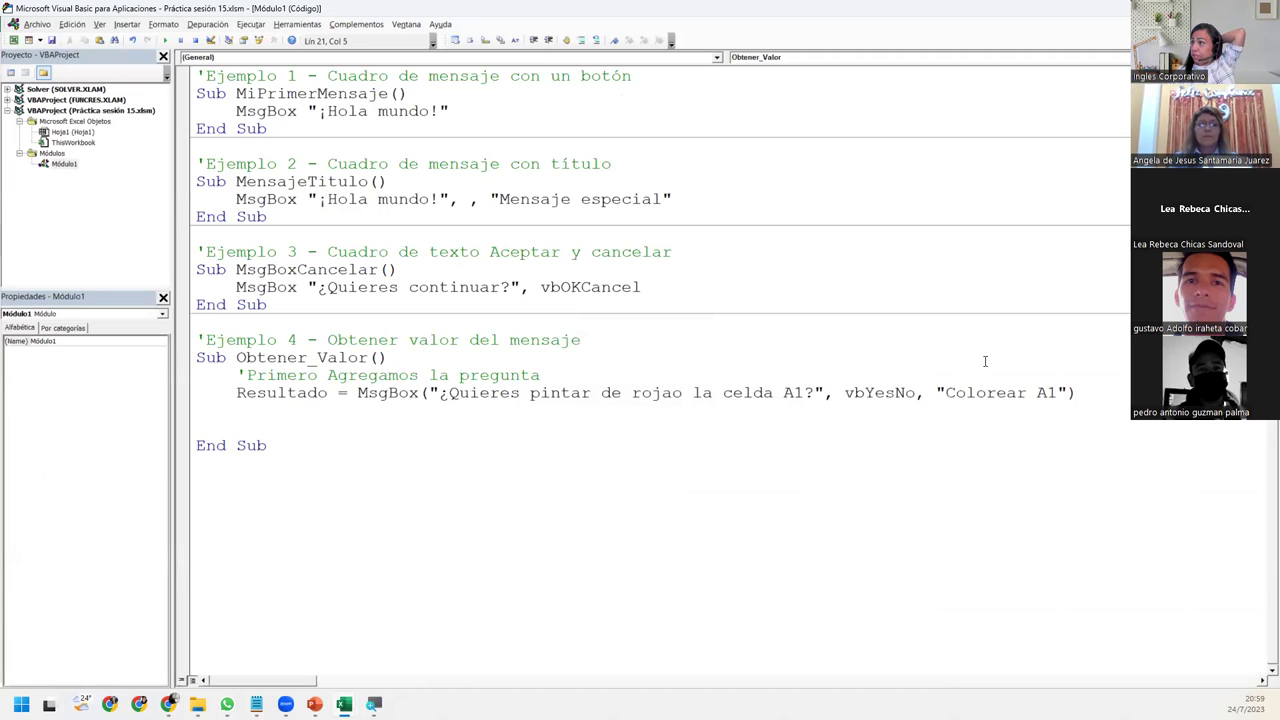
- Correct 'rojao' to 'rojo' in the MsgBox prompt and add the comment 'Ahora manejo el resultado' below the Resultado line
click(669, 392)
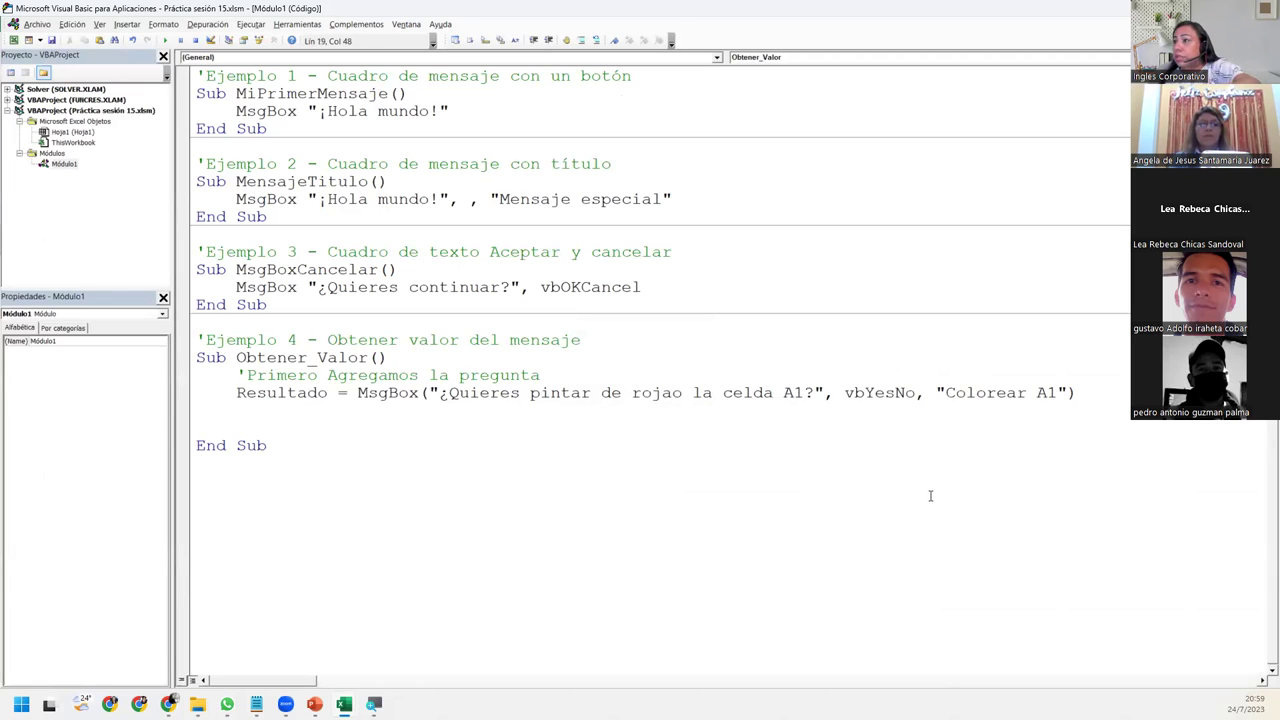
key(BackSpace)
click(272, 425)
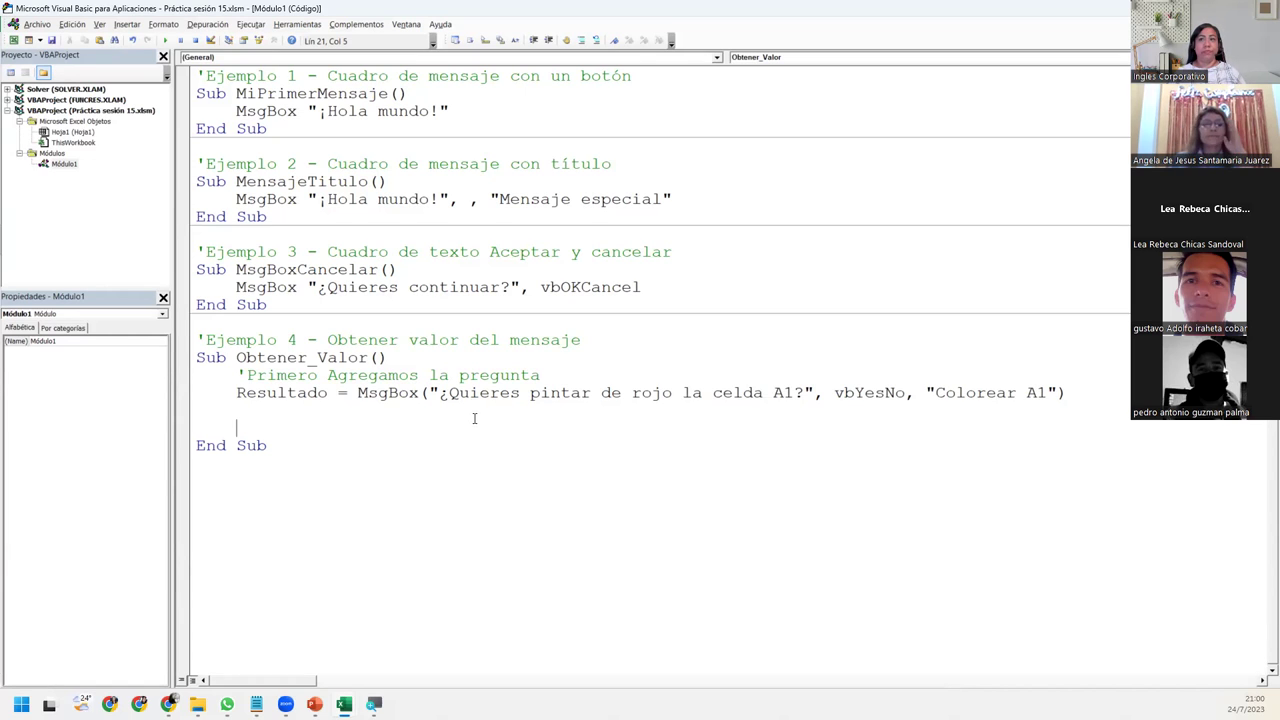
text(')
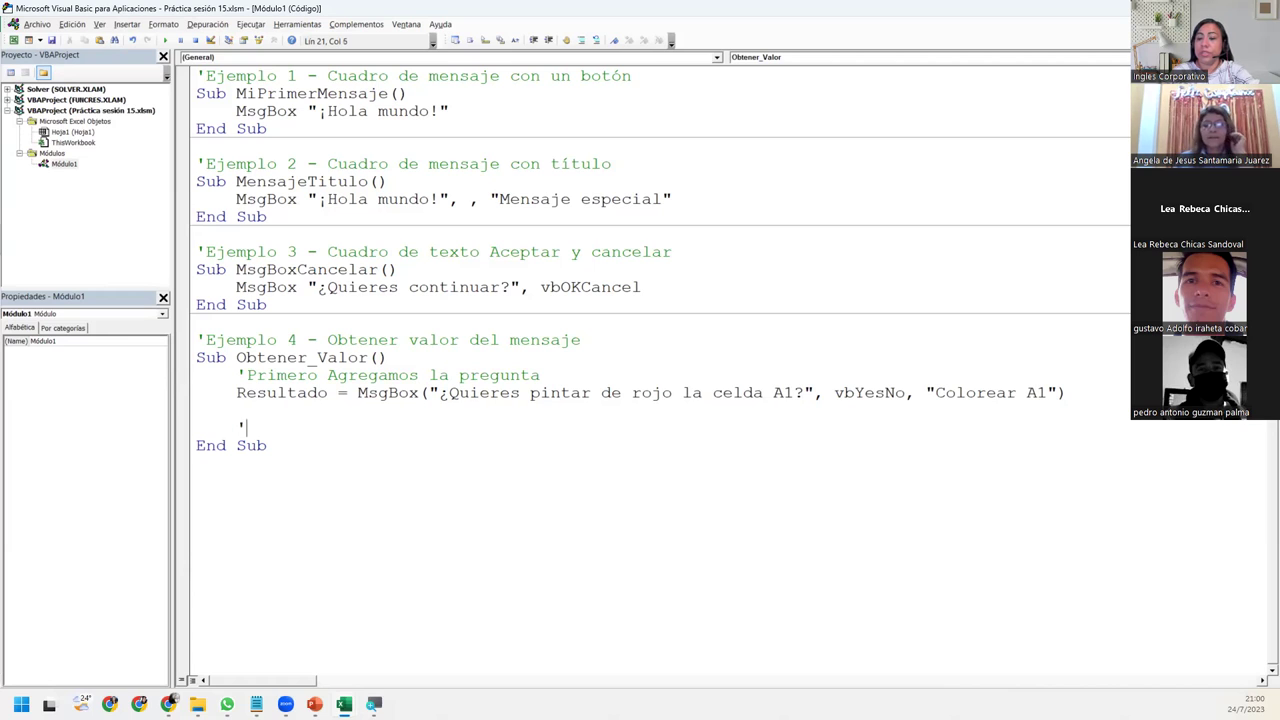
text(Ahora)
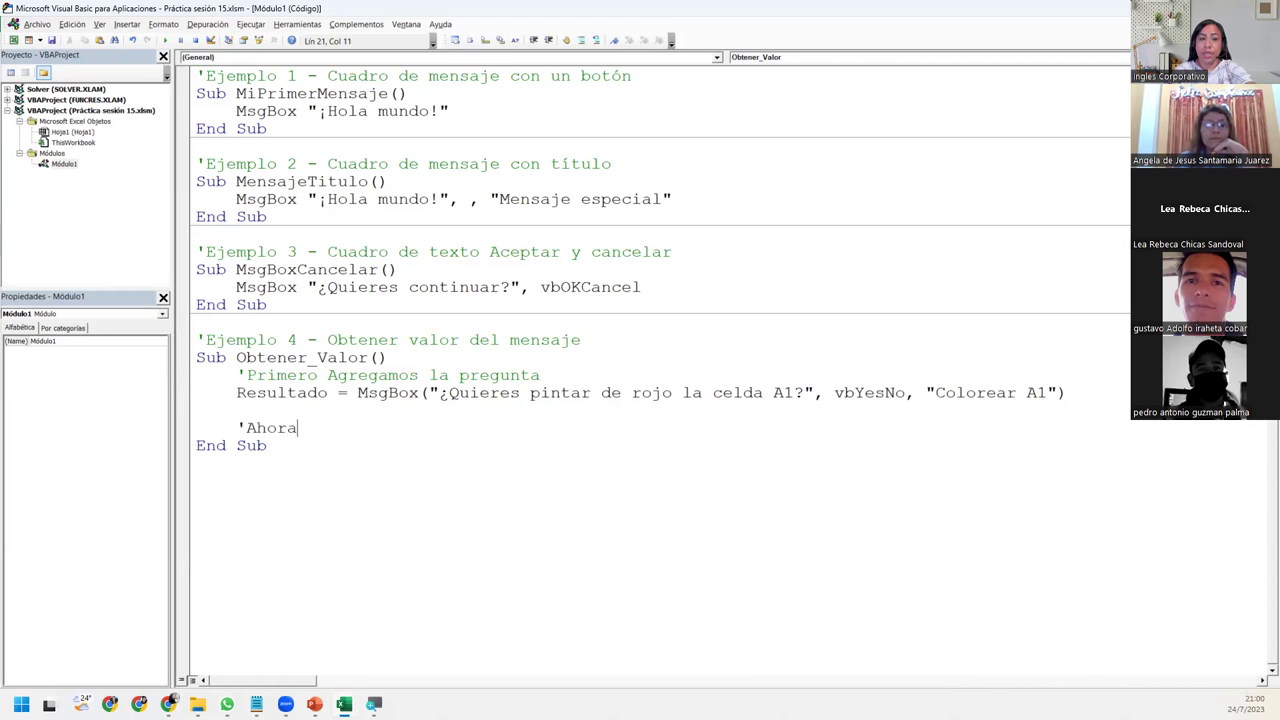
text( manejo el resultado)
key(Return)
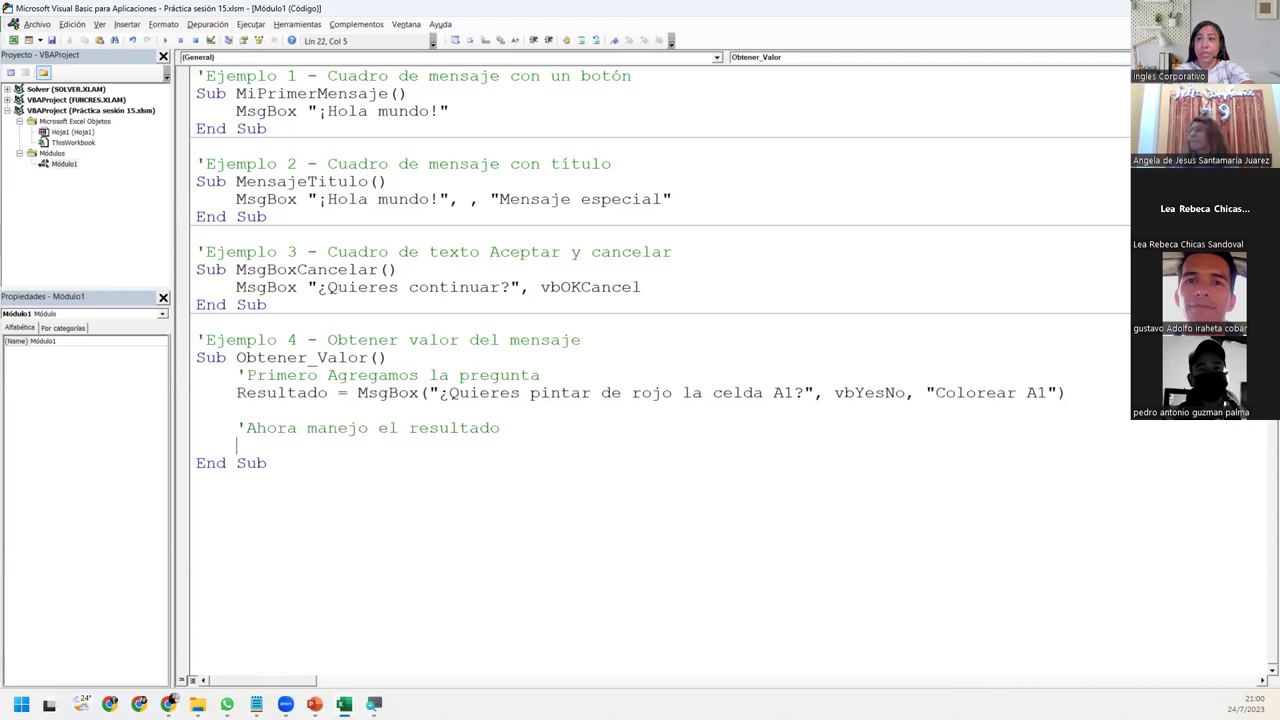
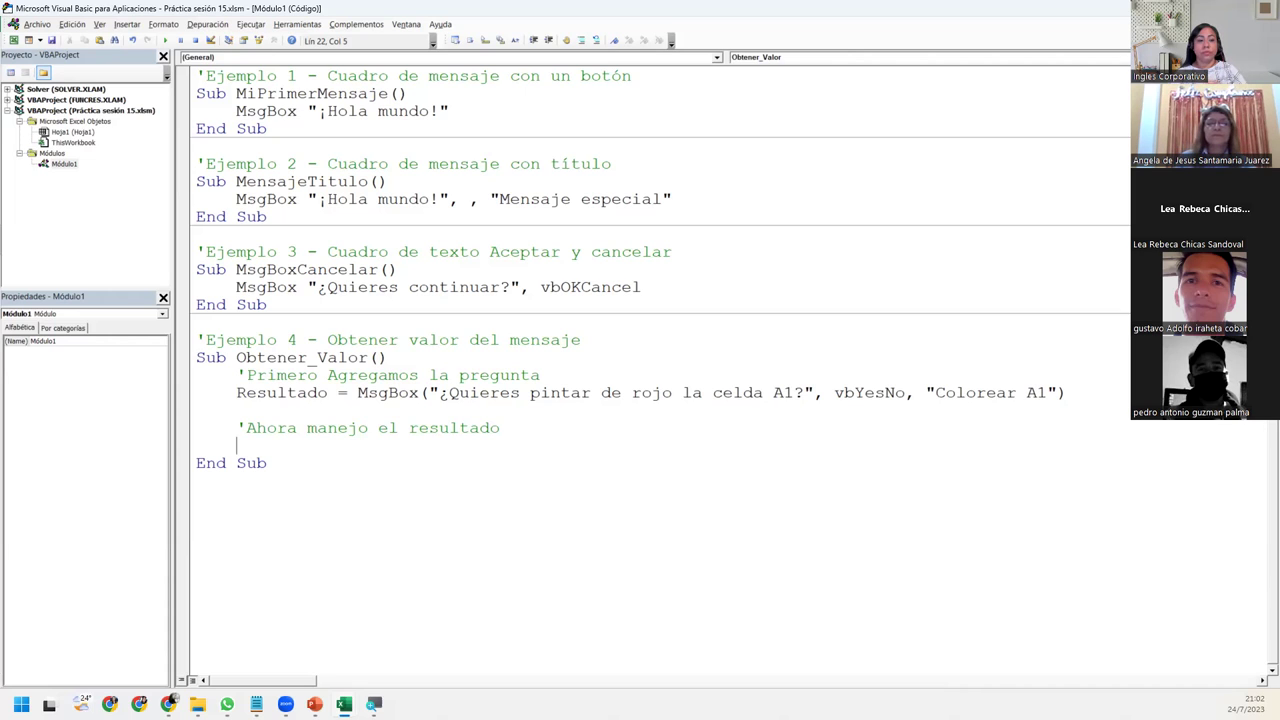
- Add the line If Resultado = vbYes Then, with an indented new line below it
text(IF)
key(BackSpace)
text(f )
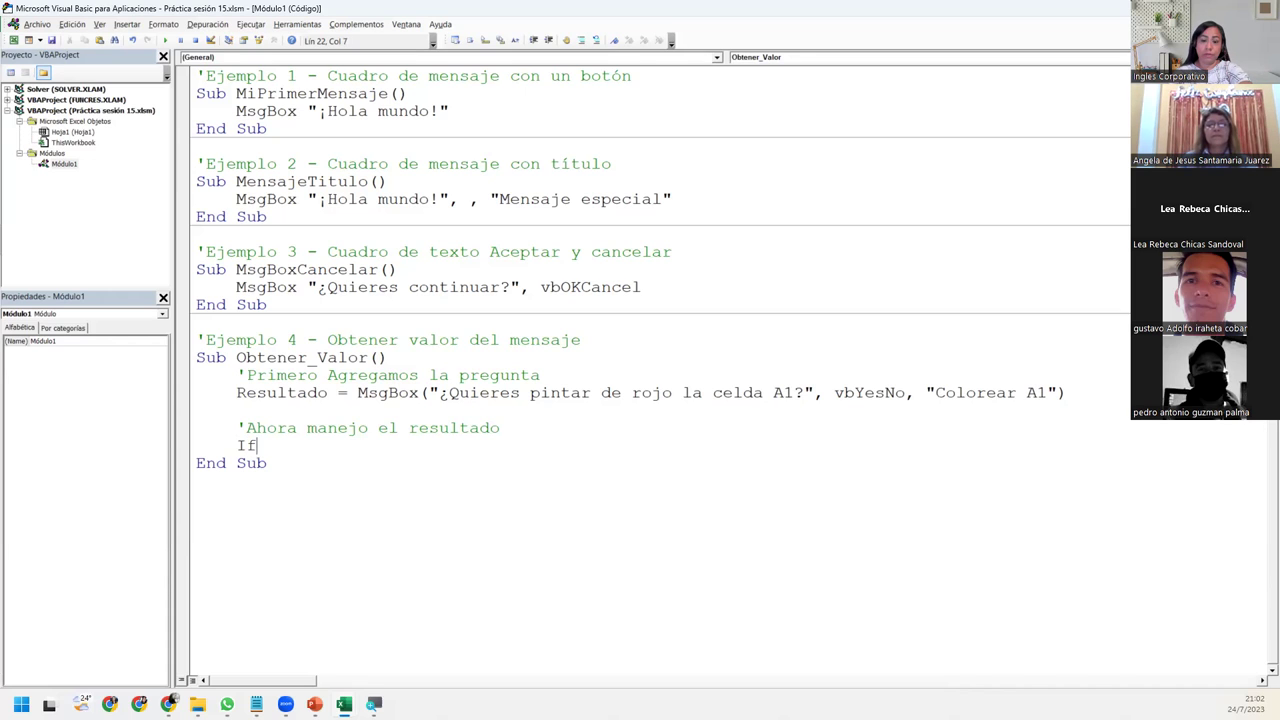
text(Resultado)
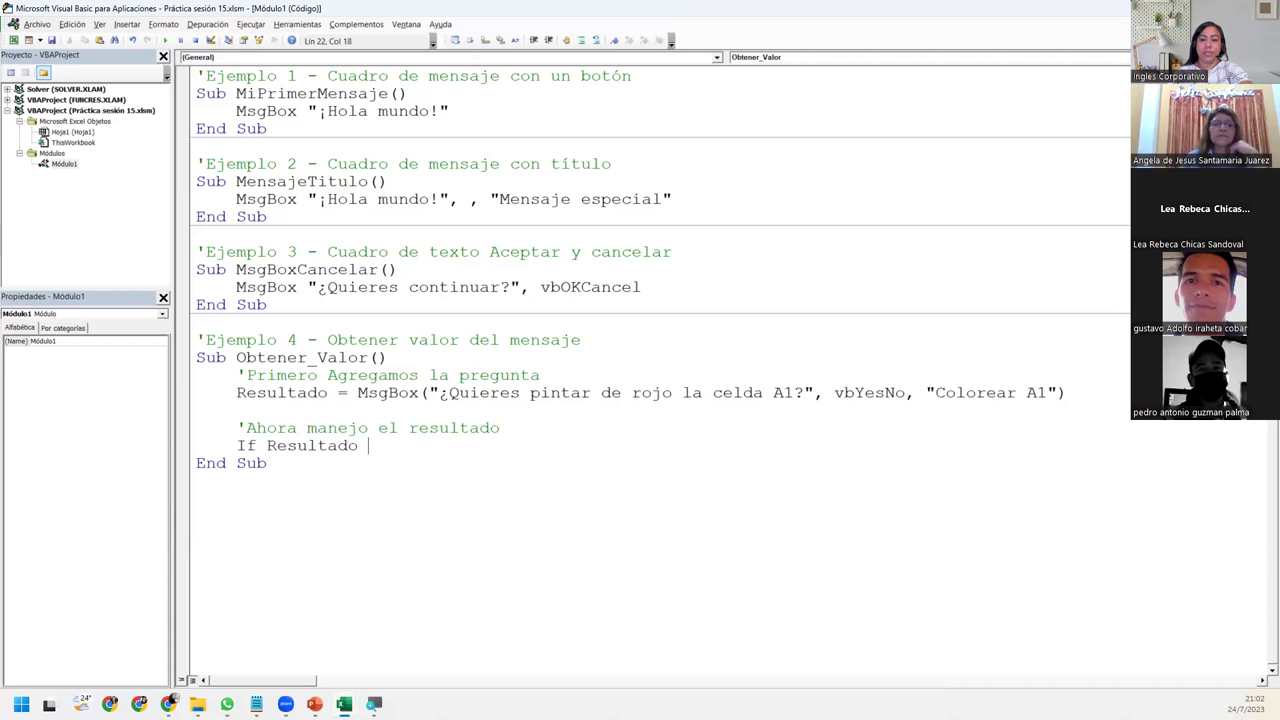
text( = )
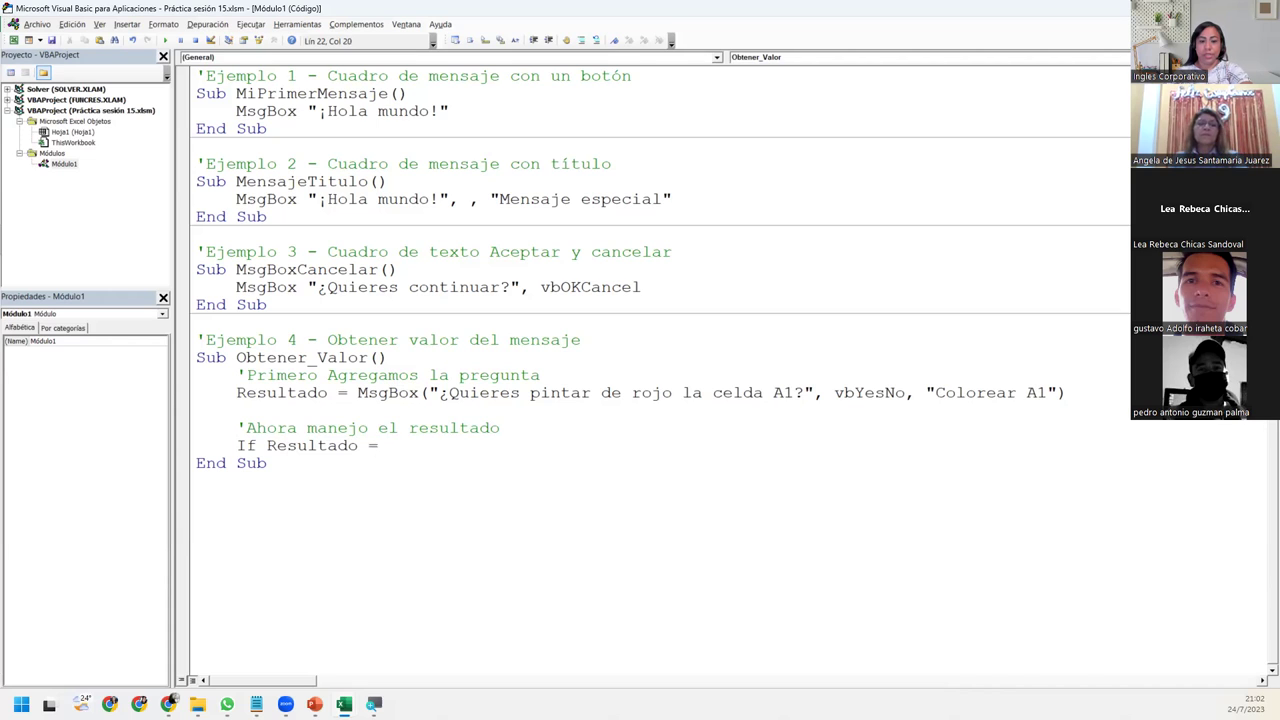
text(vb)
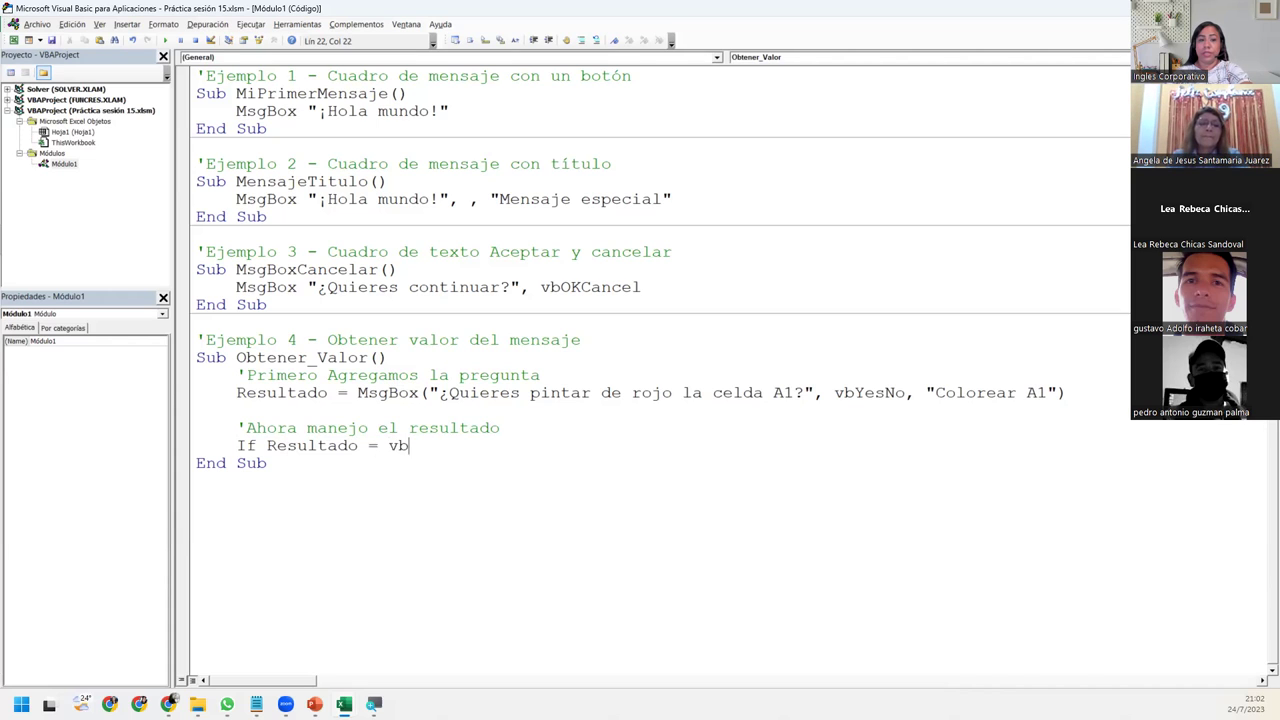
text(Yes )
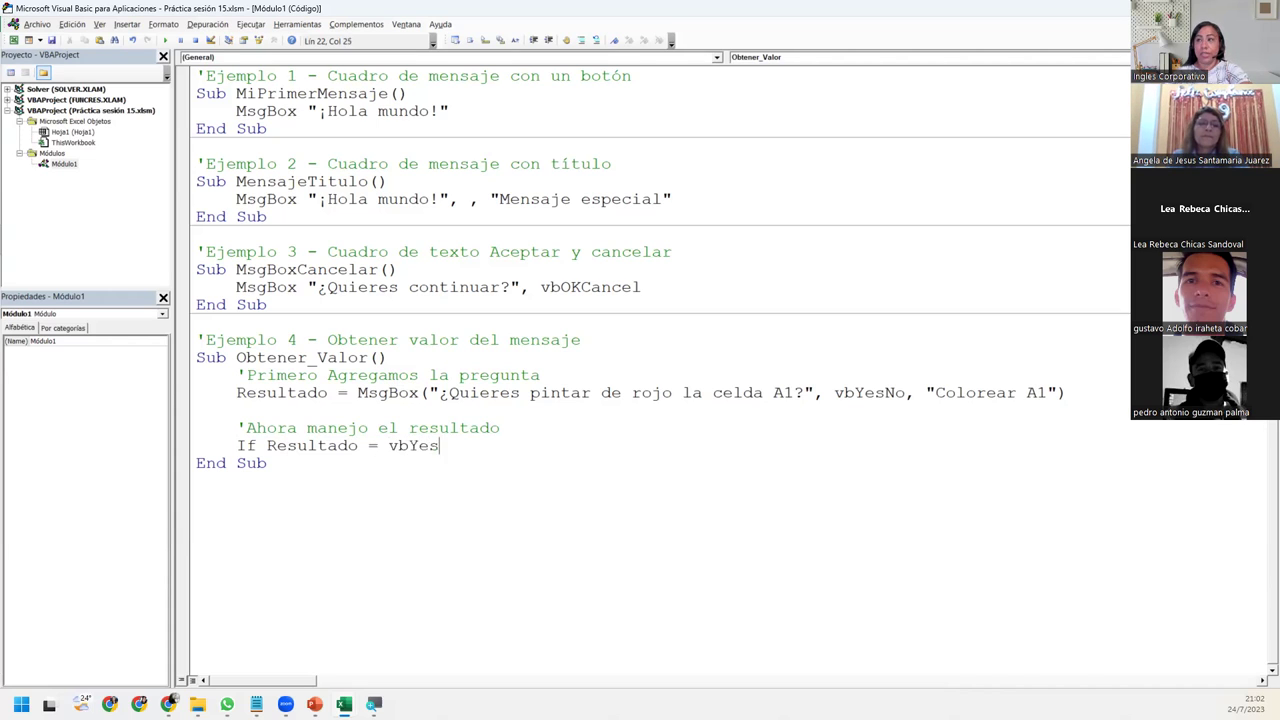
text(then)
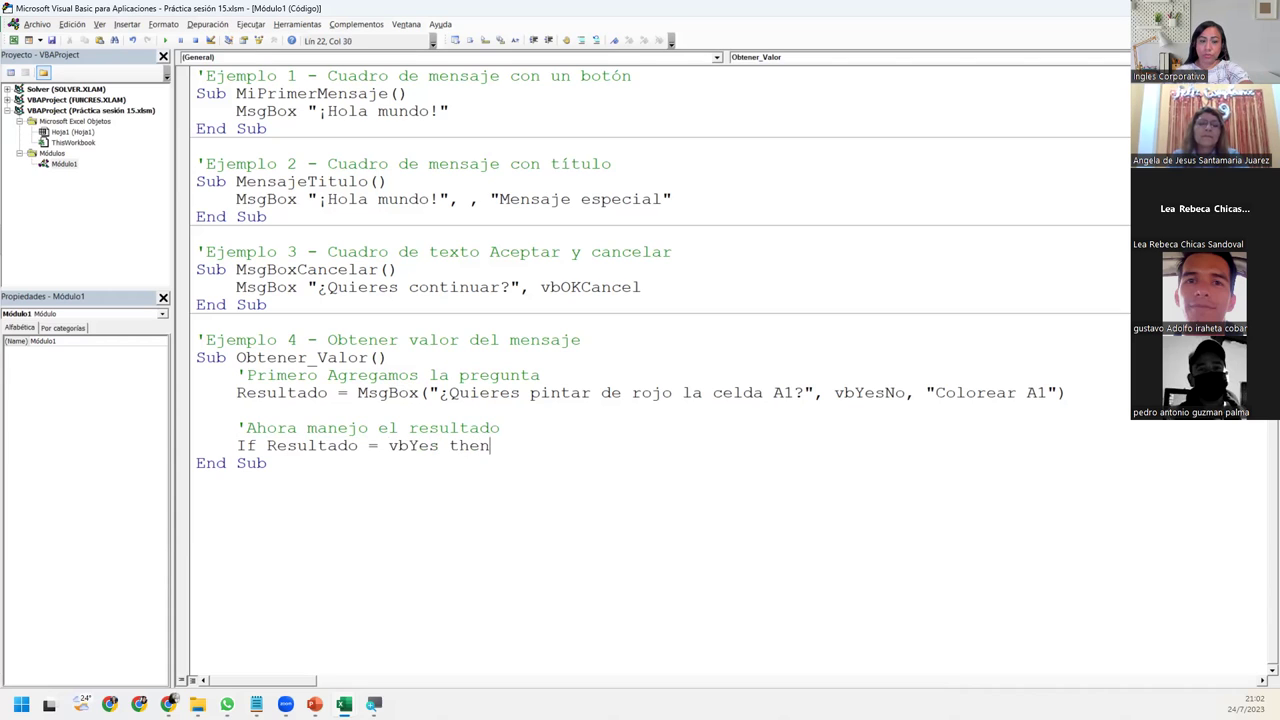
key(Return)
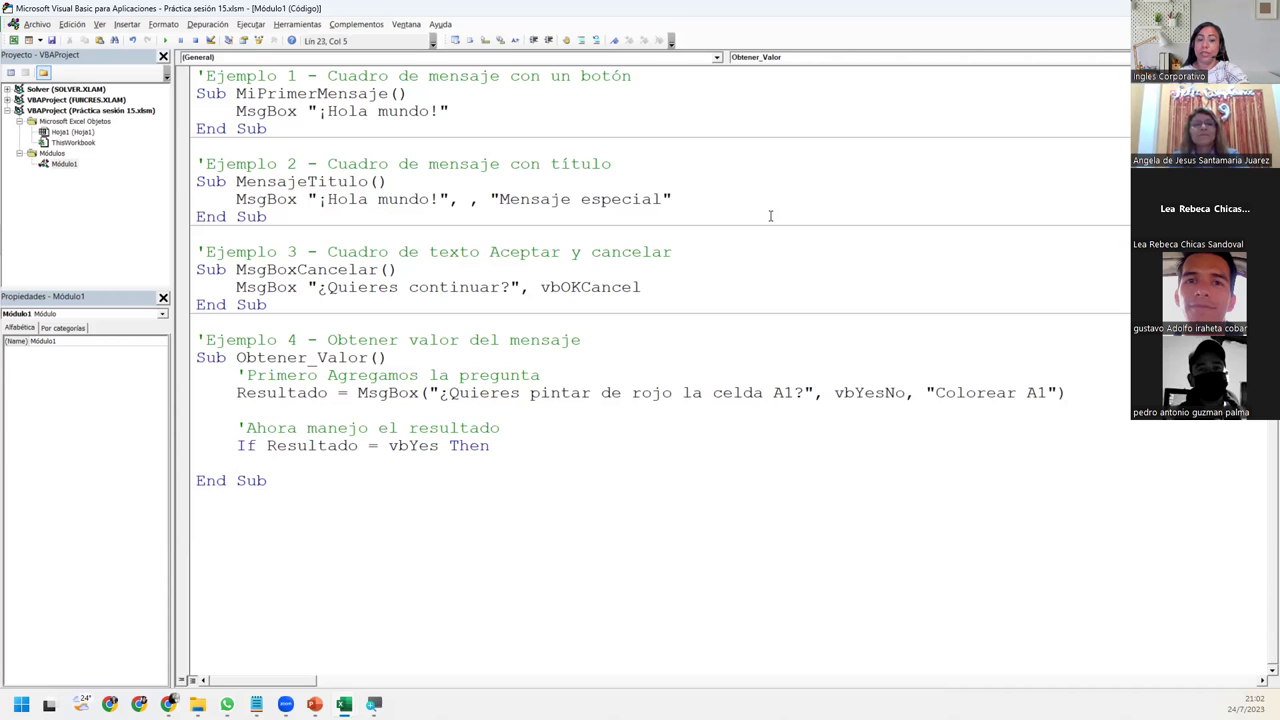
key(Tab)
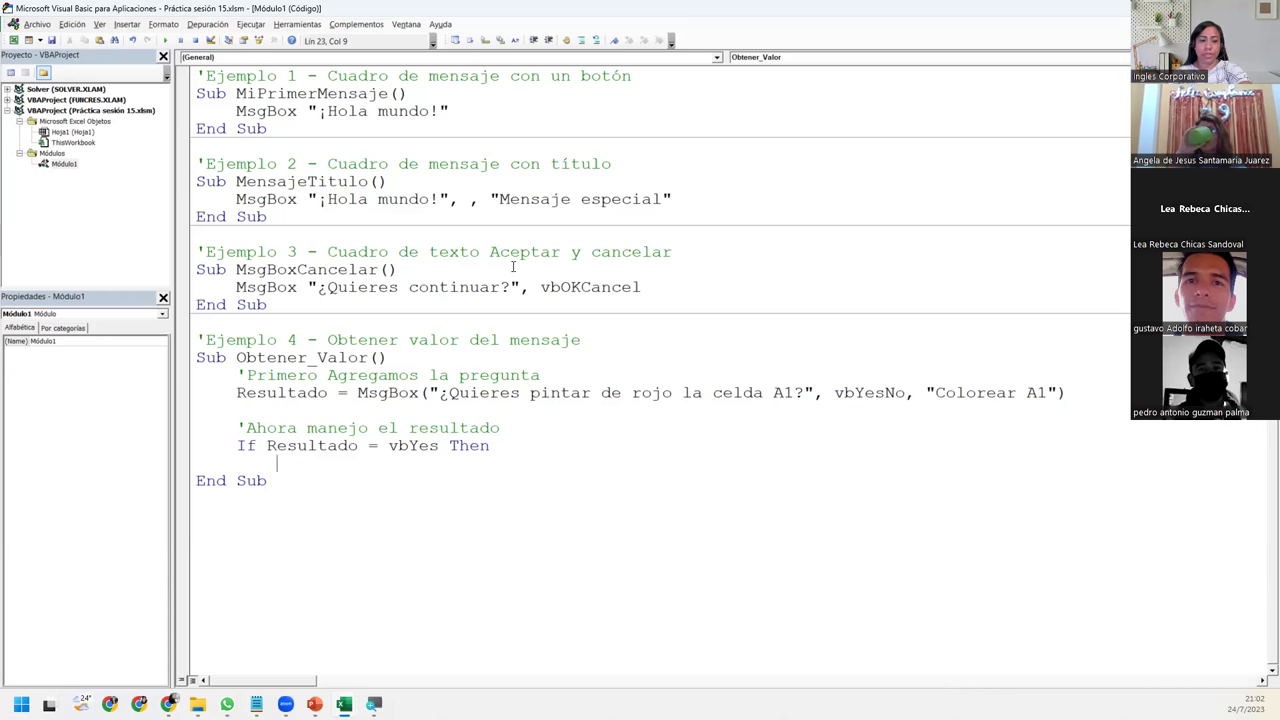
- Write Range("A1").Interior.Color = vbRed inside the block and close it with End If
text(Range)
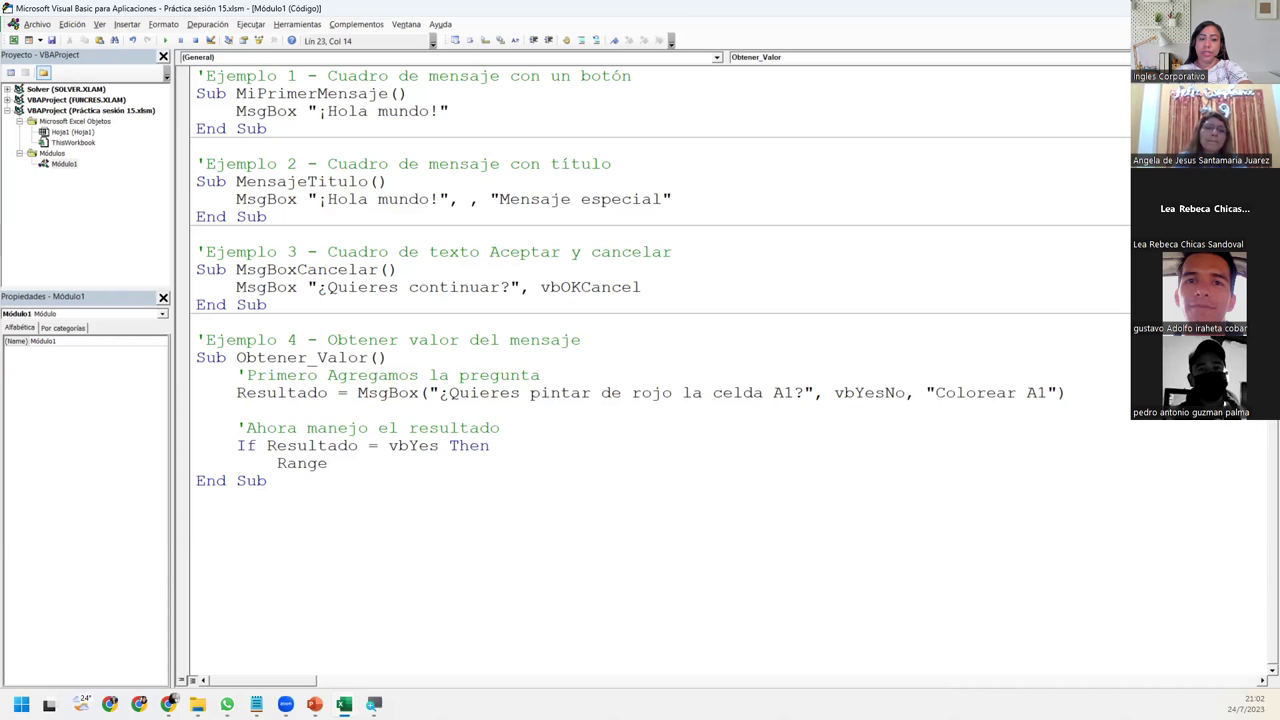
text(("A1"))
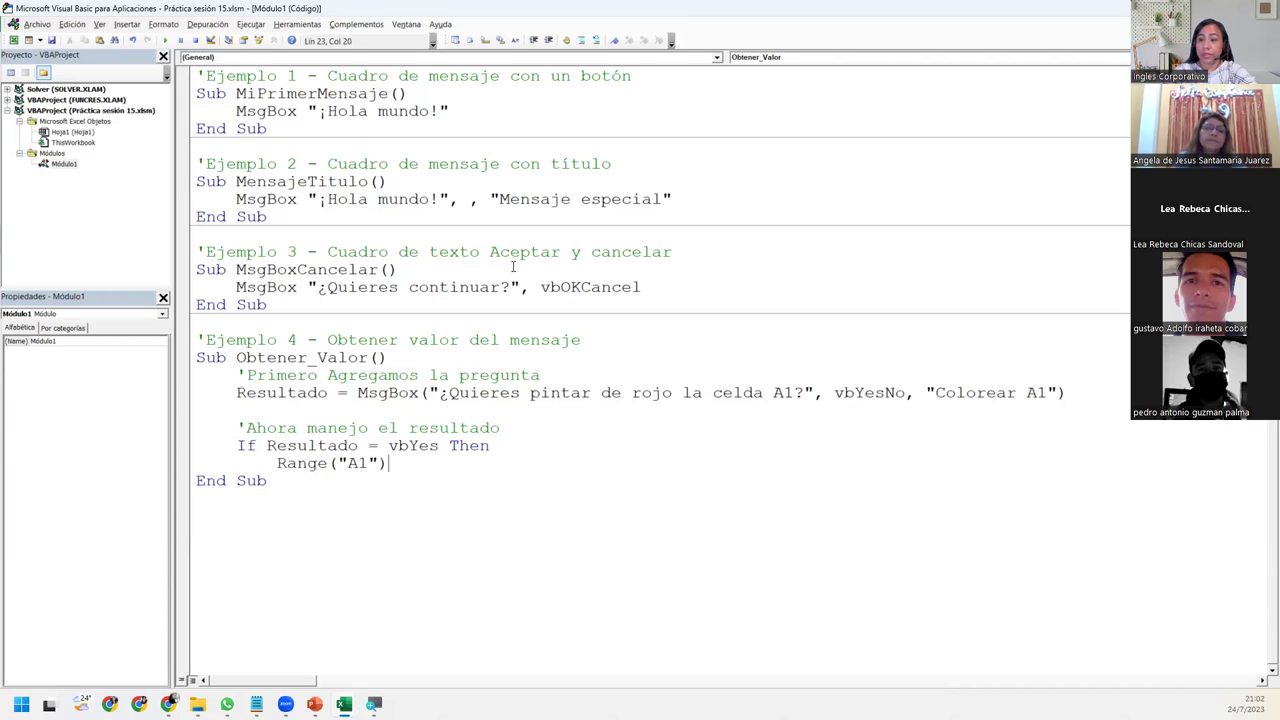
text(.interio)
key(Tab)
text(.)
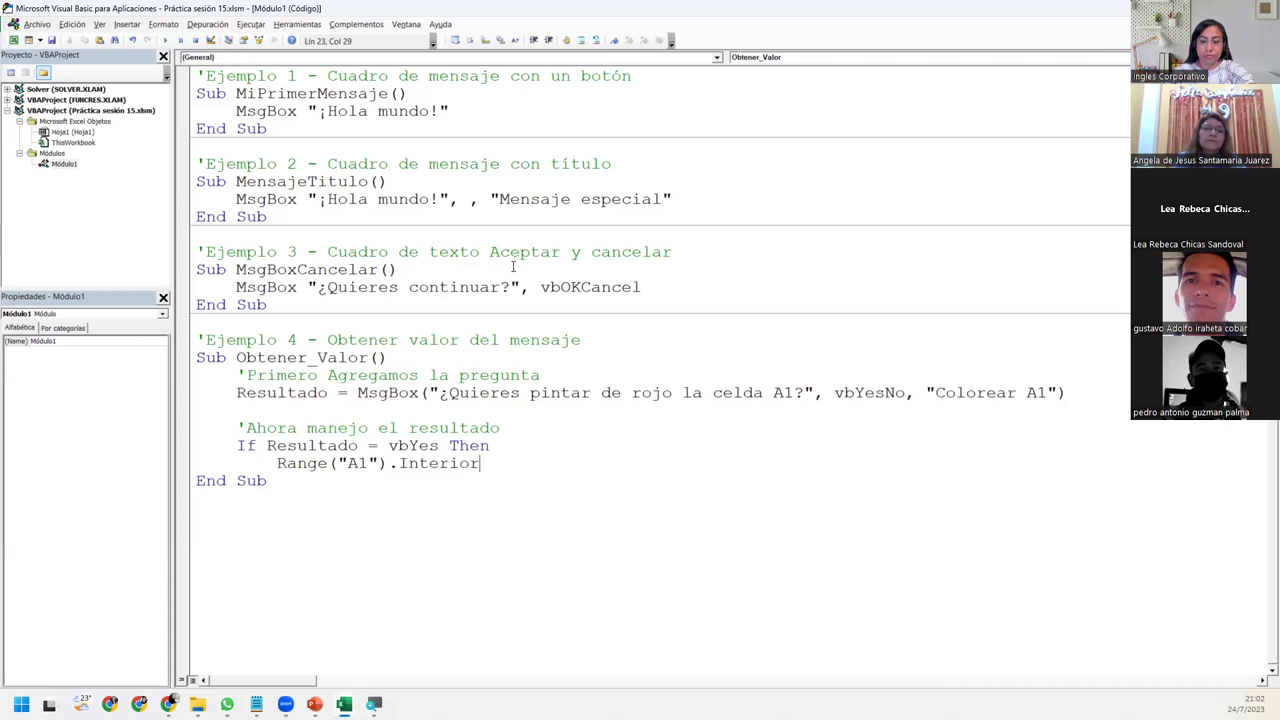
text(colo)
key(Tab)
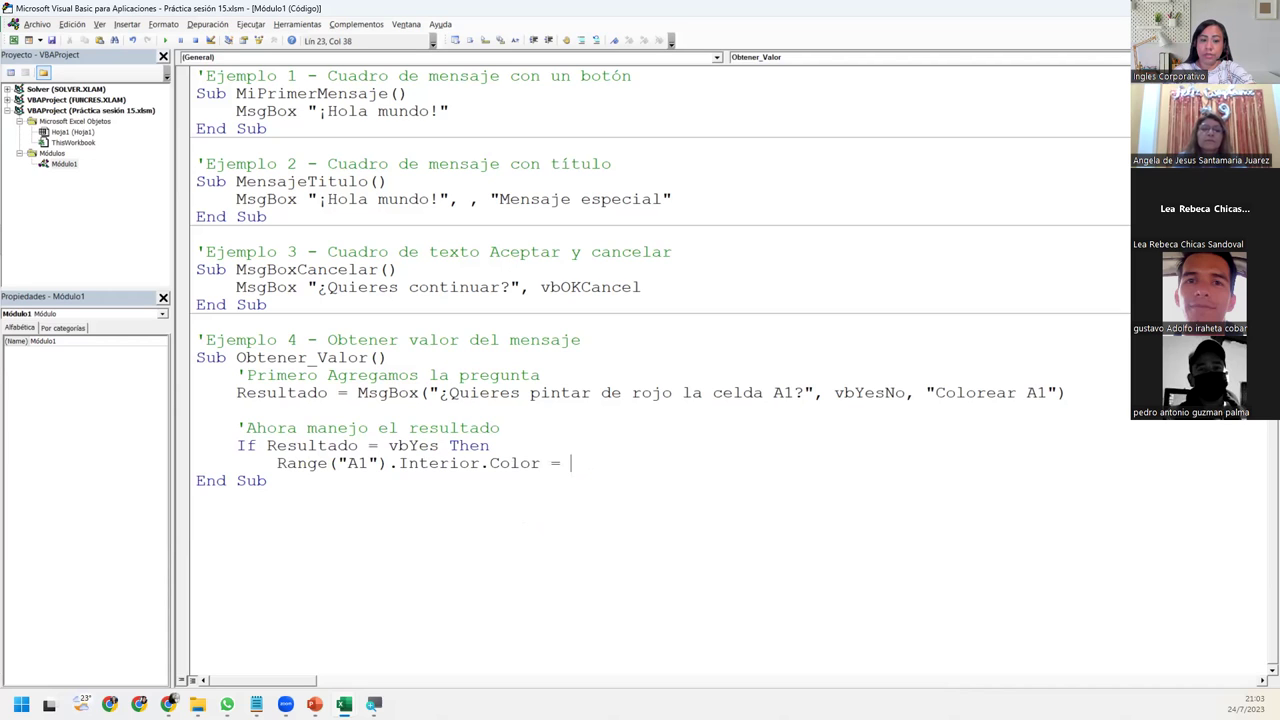
text(vbRed)
key(Return)
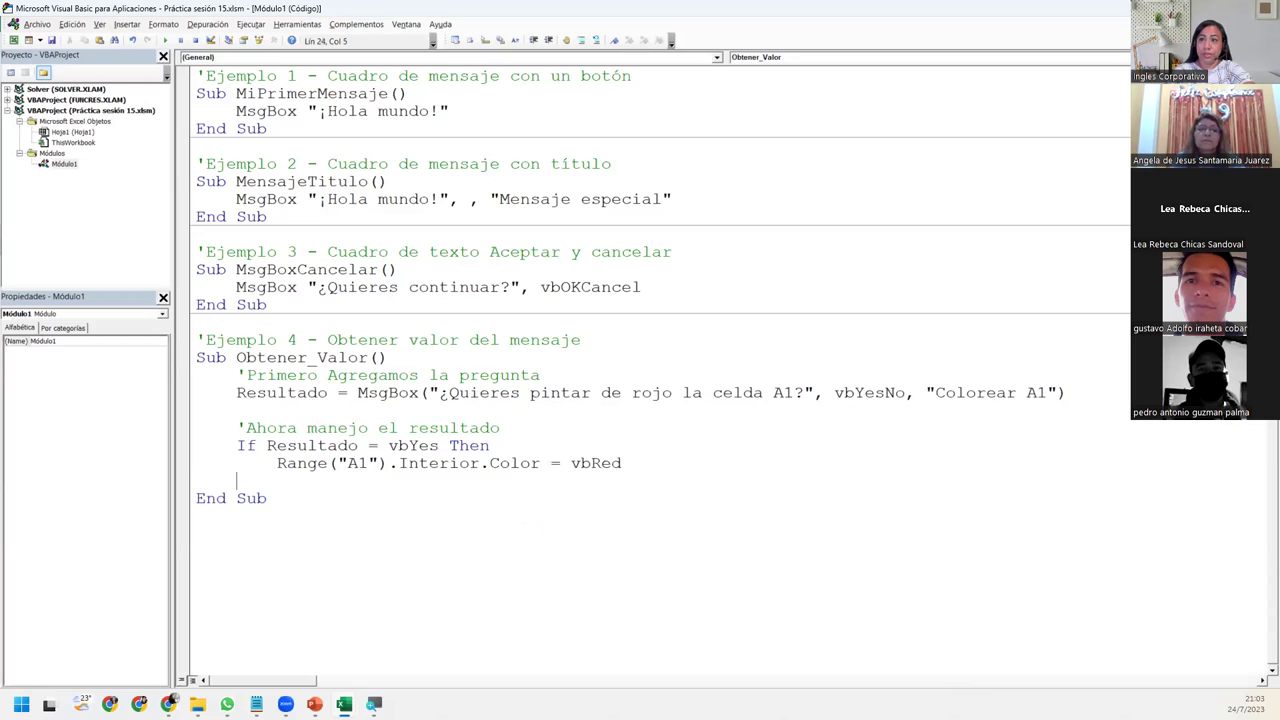
text(End )
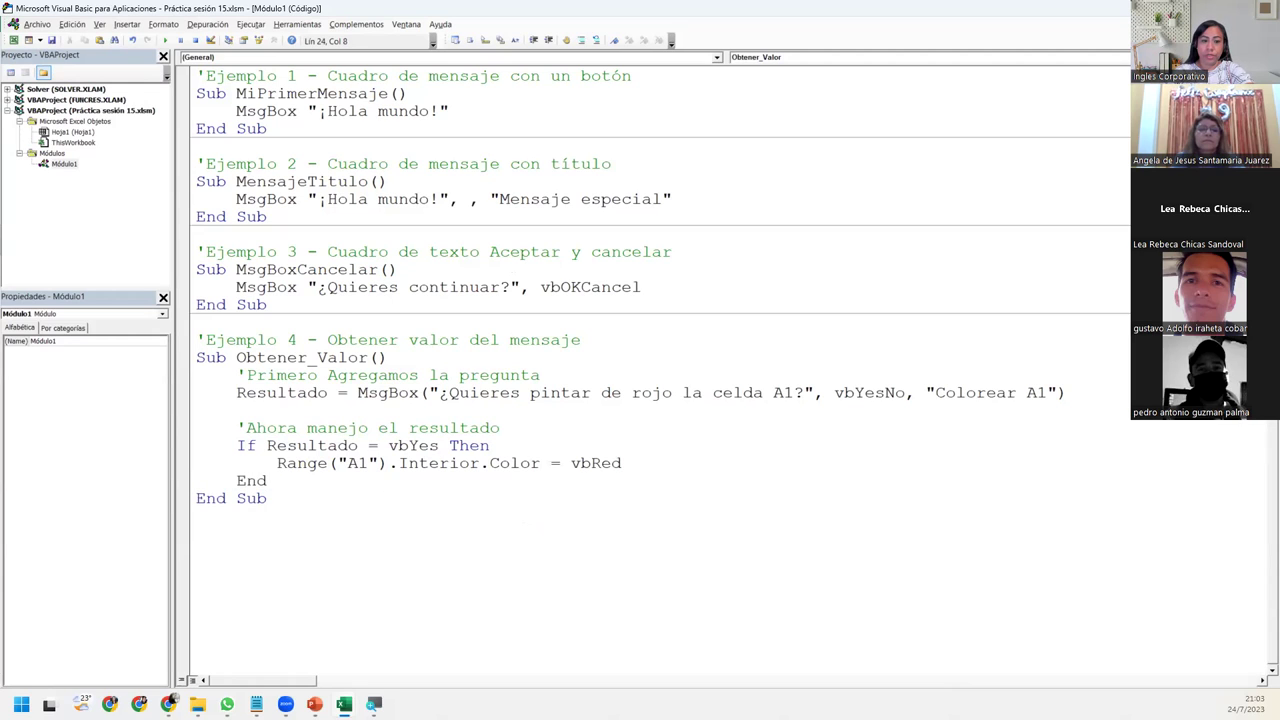
text(If)
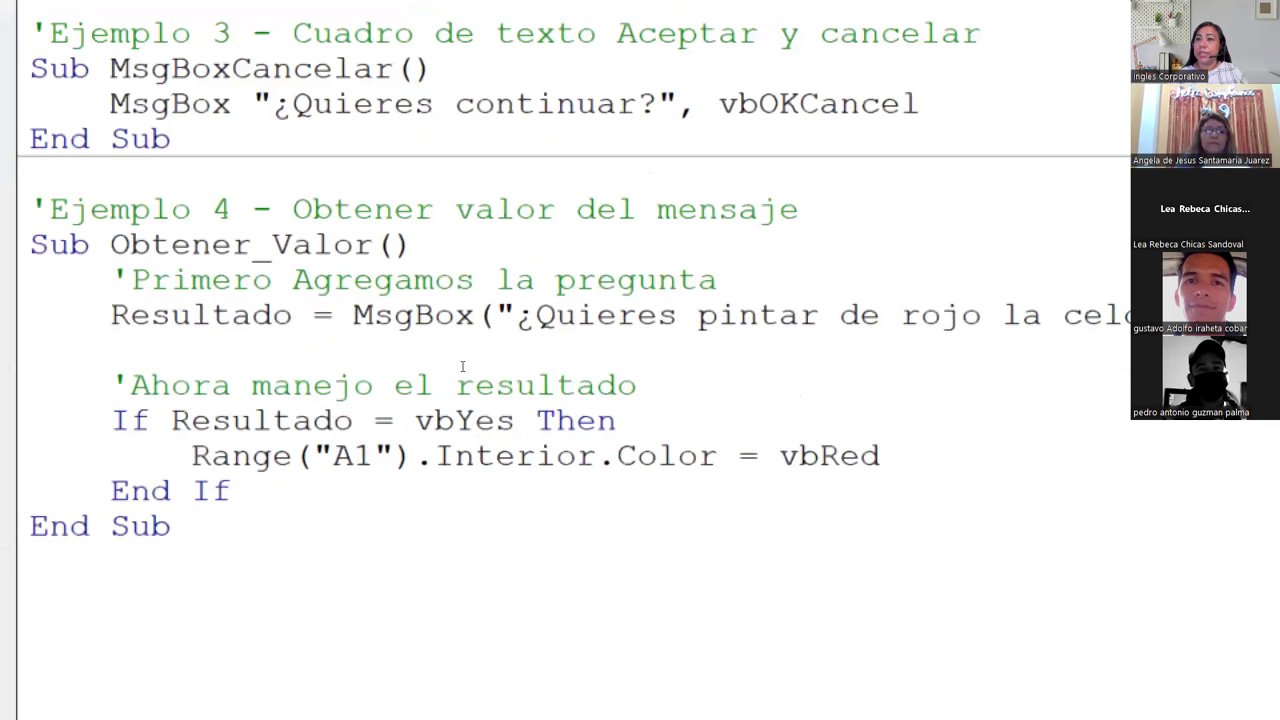
- Highlight Resultado, the MsgBox call and the vbYes part of vbYesNo to explain them
key(Up)
key(Up)
key(Up)
key(ctrl+Left)
key(shift+Right)
key(shift+Right)
key(shift+Right)
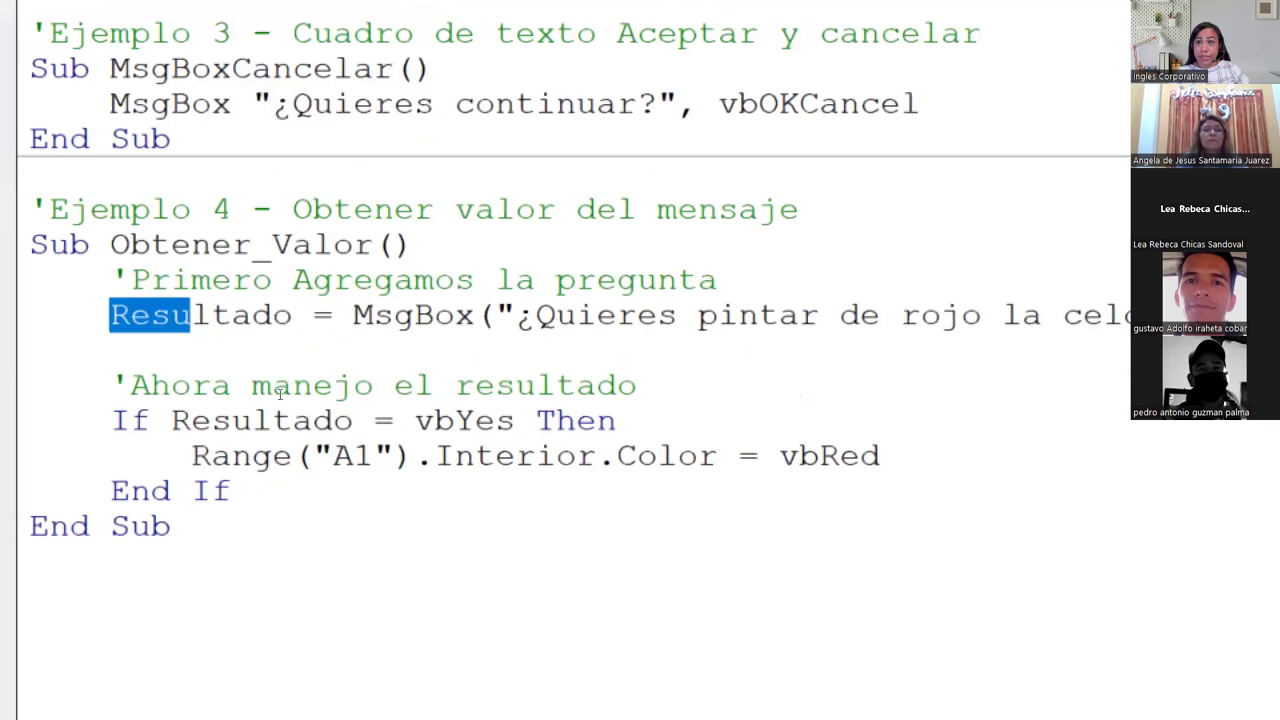
key(shift+Right)
key(shift+Right)
key(shift+Right)
key(shift+Right)
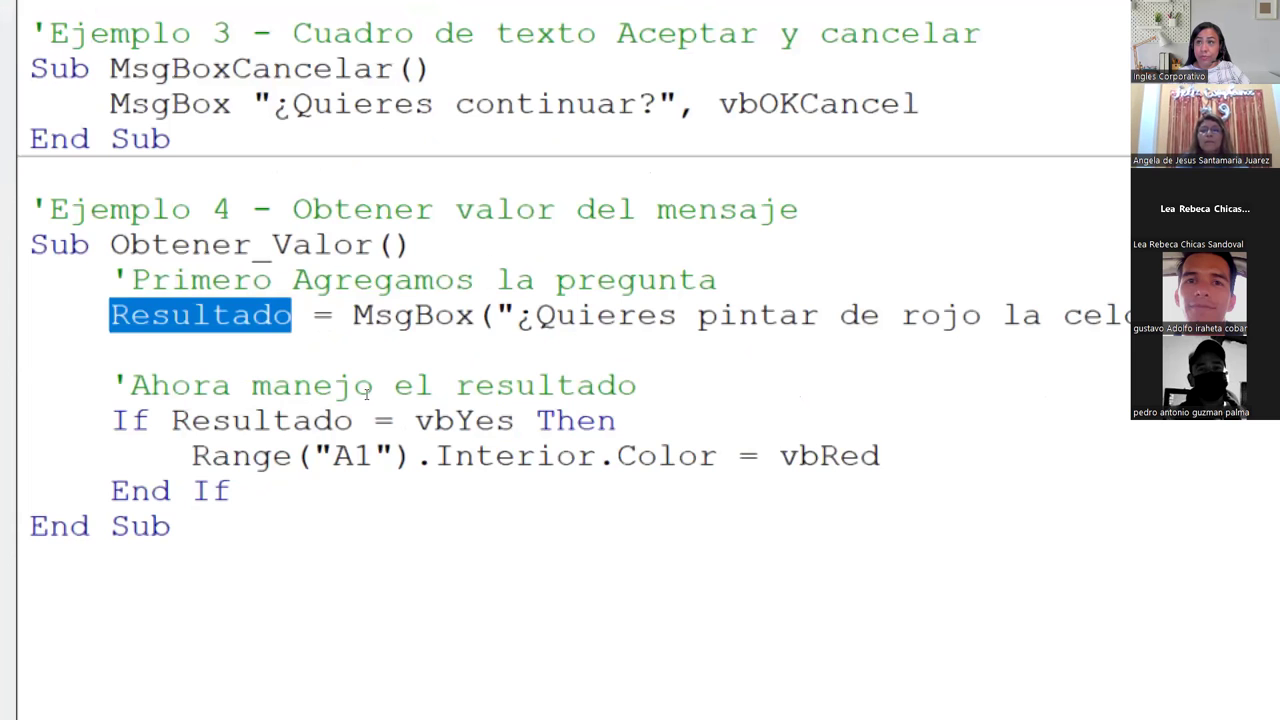
key(ctrl+Right)
key(ctrl+Right)
key(shift+Down)
key(shift+Up)
key(shift+End)
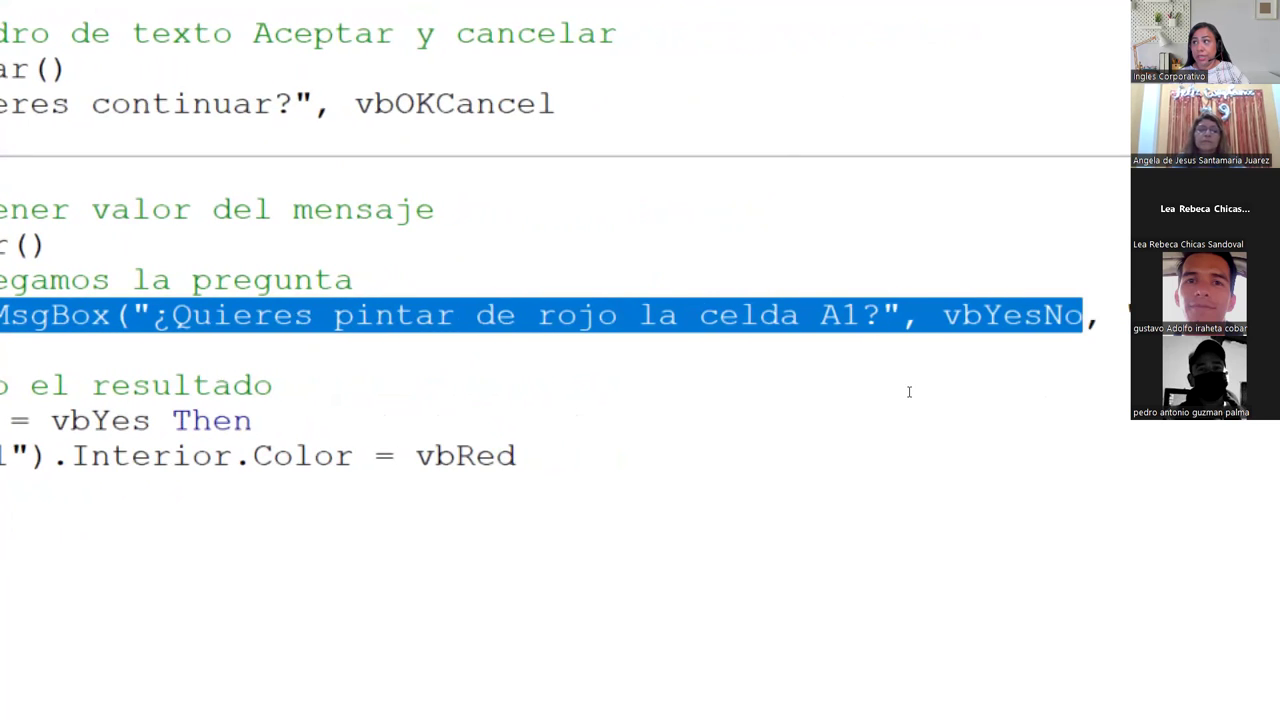
key(ctrl+Left)
key(shift+Right)
key(shift+Right)
key(shift+Right)
key(shift+Right)
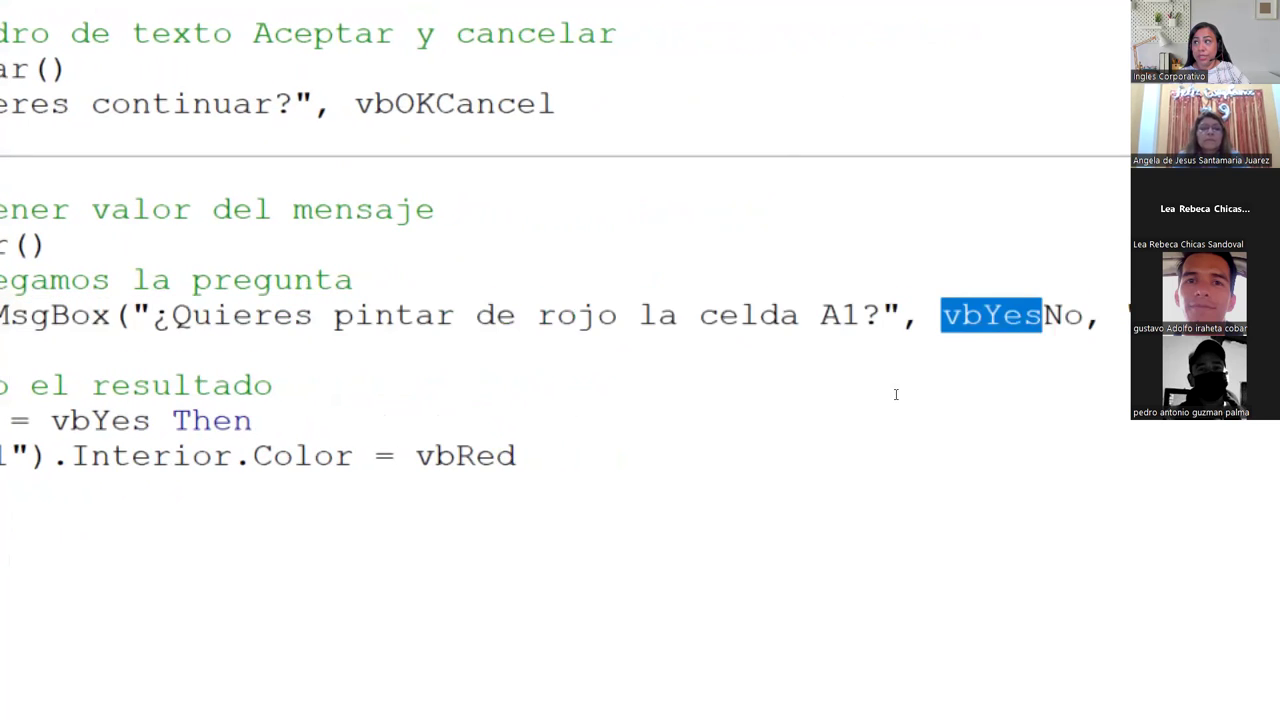
key(shift+Right)
key(shift+Right)
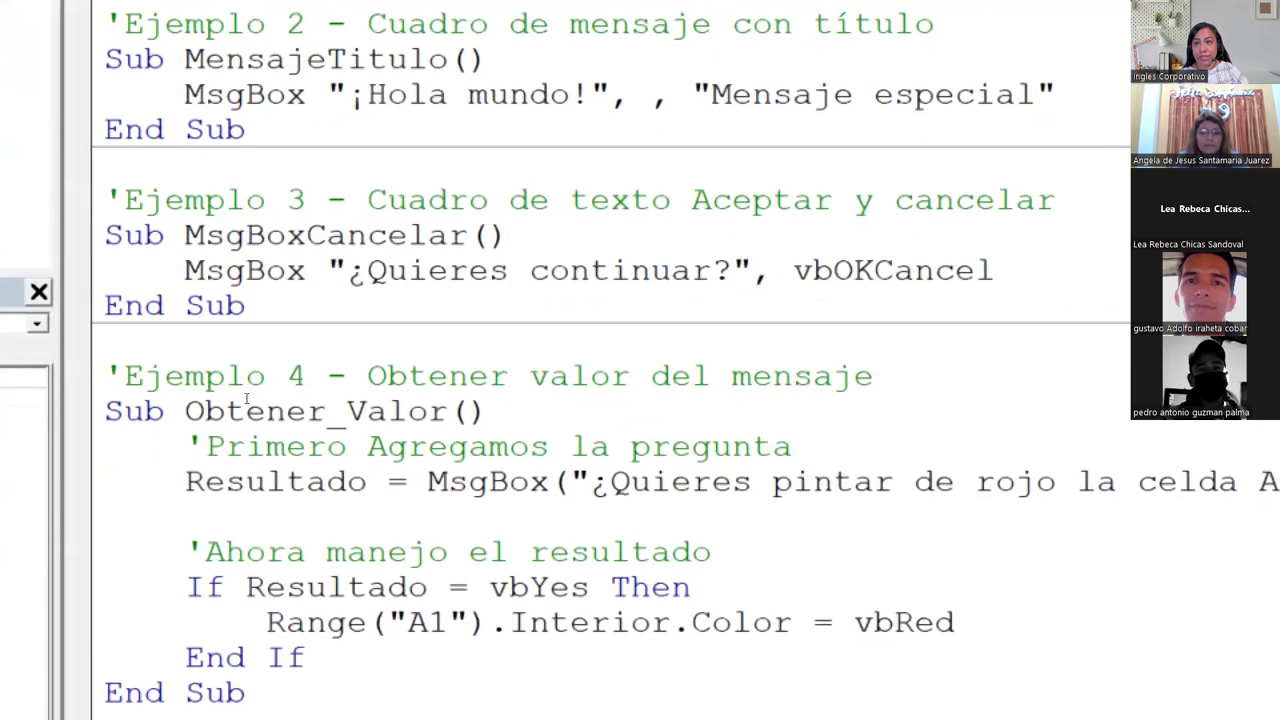
key(shift+Right)
key(shift+Right)
key(shift+Right)
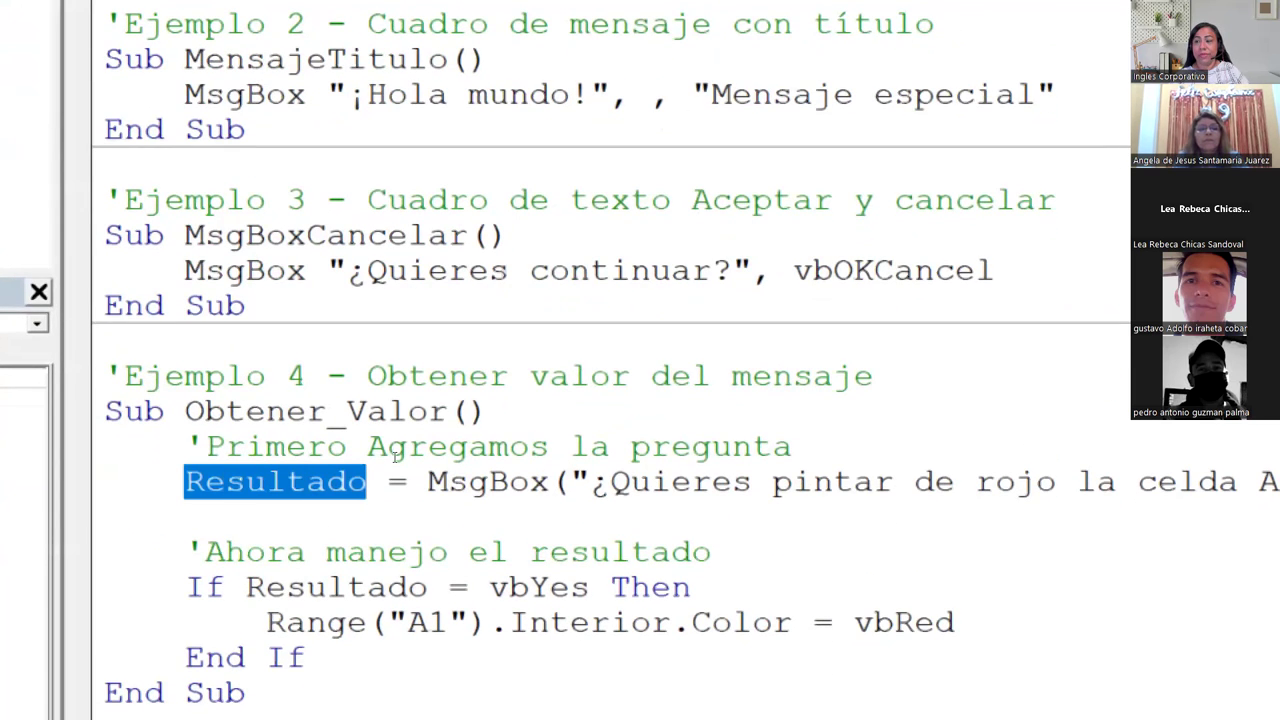
- Highlight vbYes in the If condition, Range("A1"), Interior.Color and vbRed, then deselect
key(Down)
key(Down)
key(Down)
key(ctrl+Right)
key(ctrl+Right)
key(shift+Right)
key(shift+Right)
key(shift+Right)
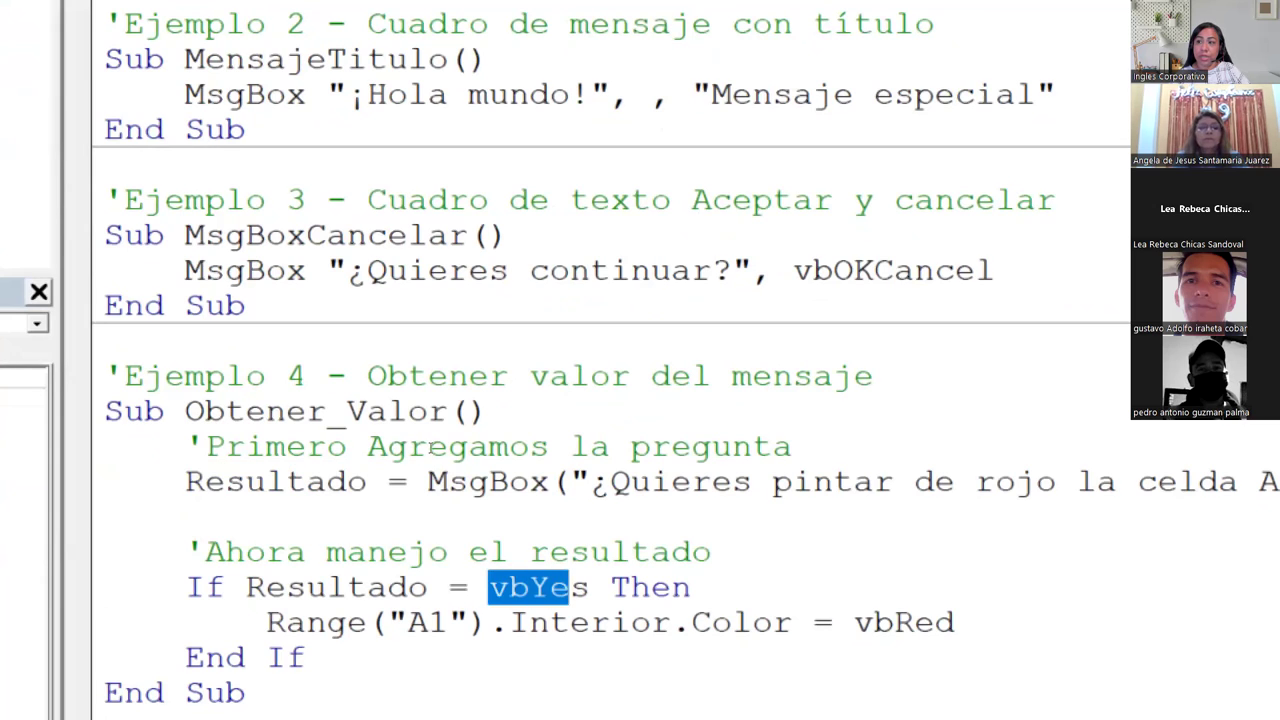
key(shift+Right)
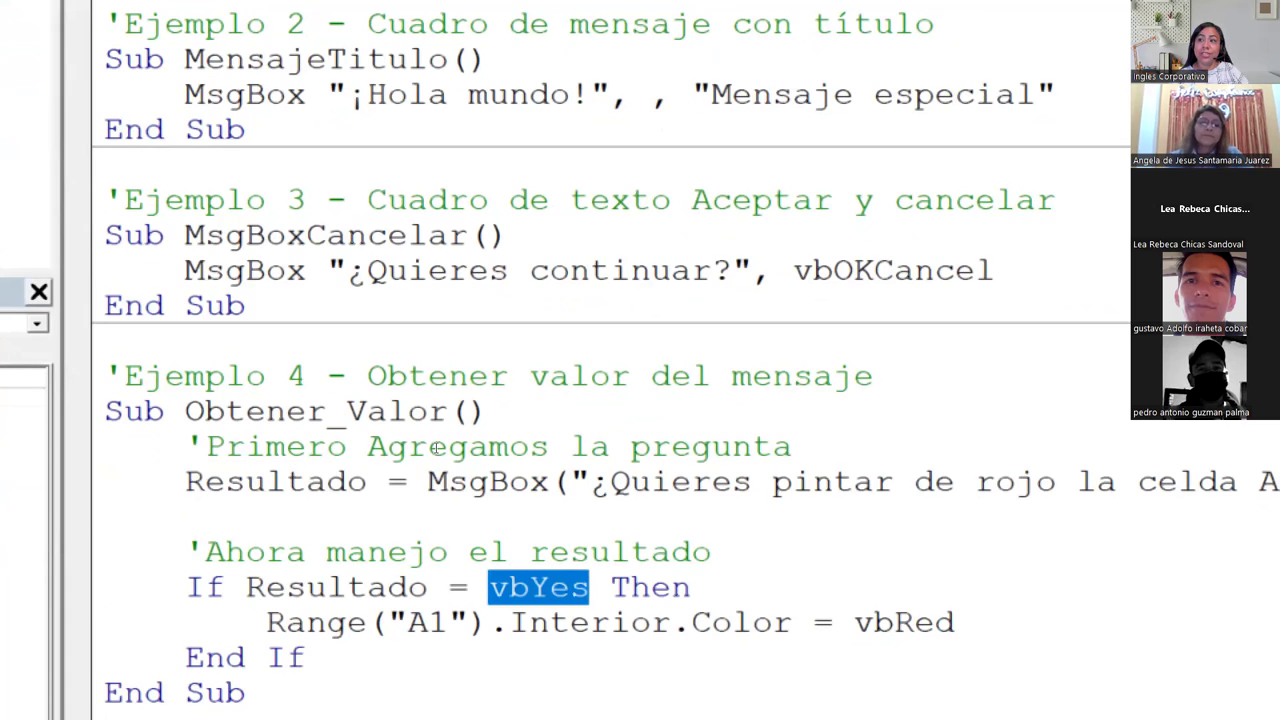
key(Right)
key(Right)
key(Right)
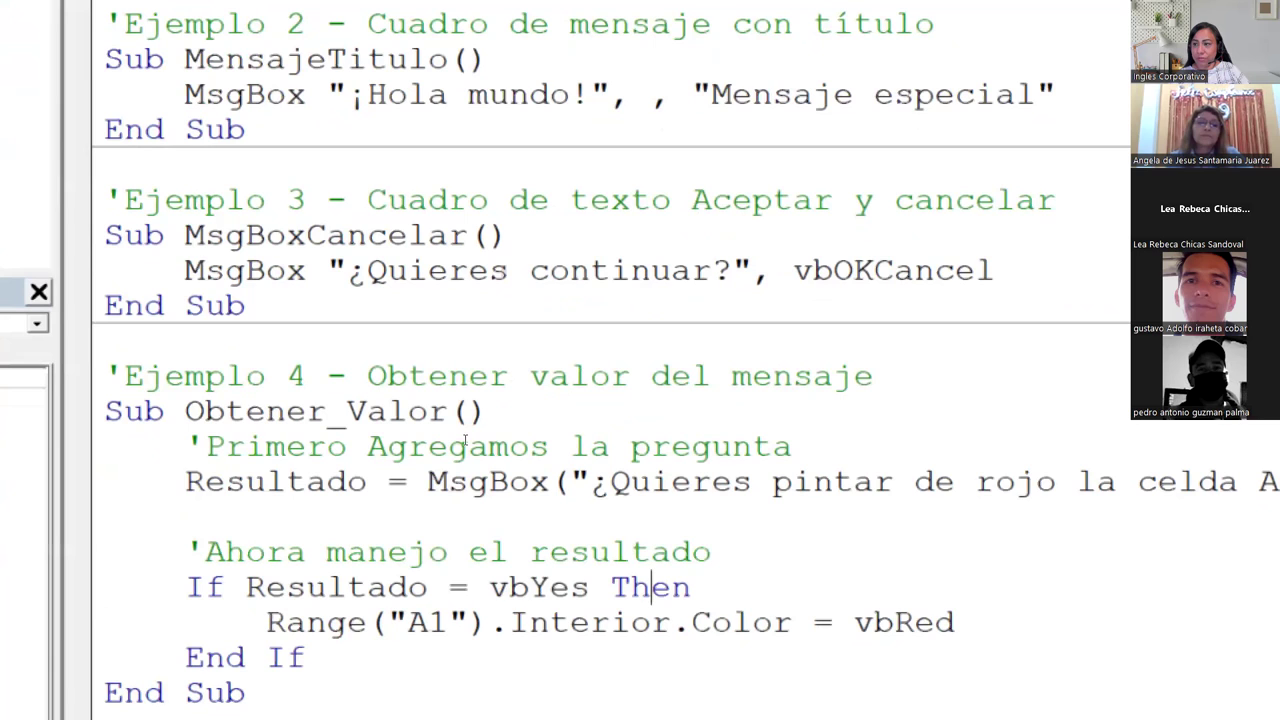
key(shift+Right)
key(shift+Right)
key(shift+Right)
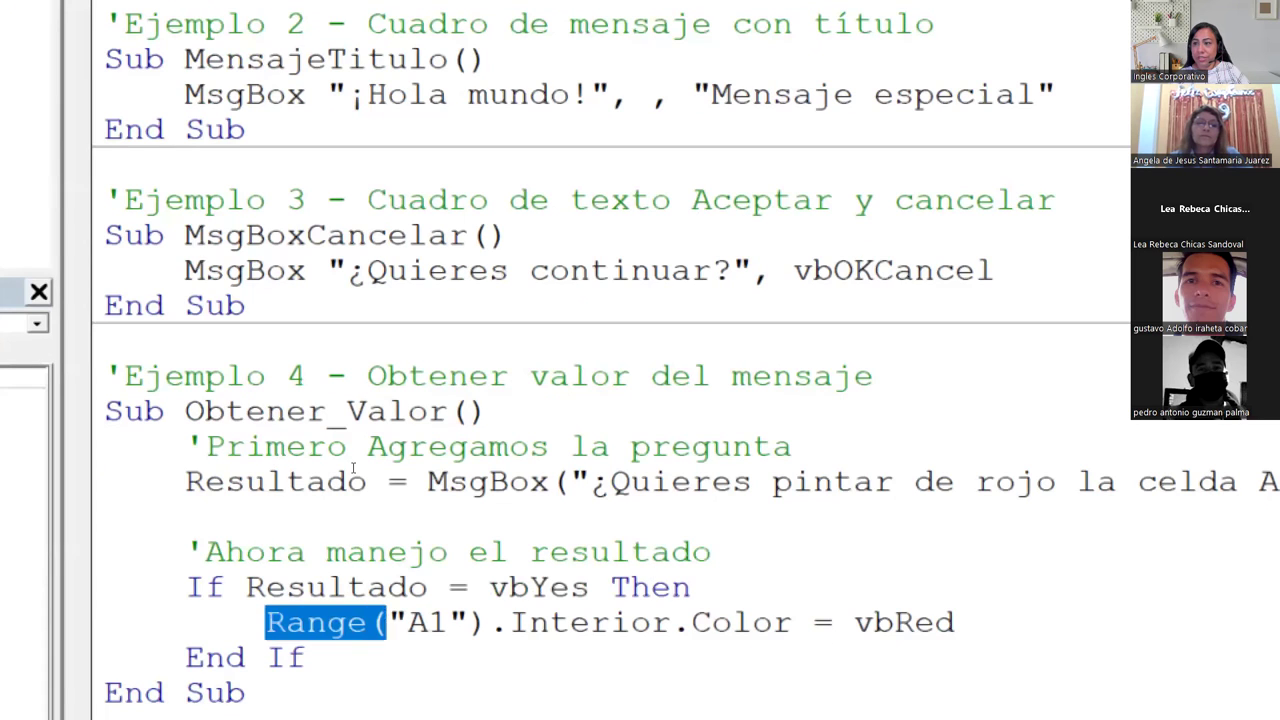
key(shift+Right)
key(shift+Right)
key(shift+Right)
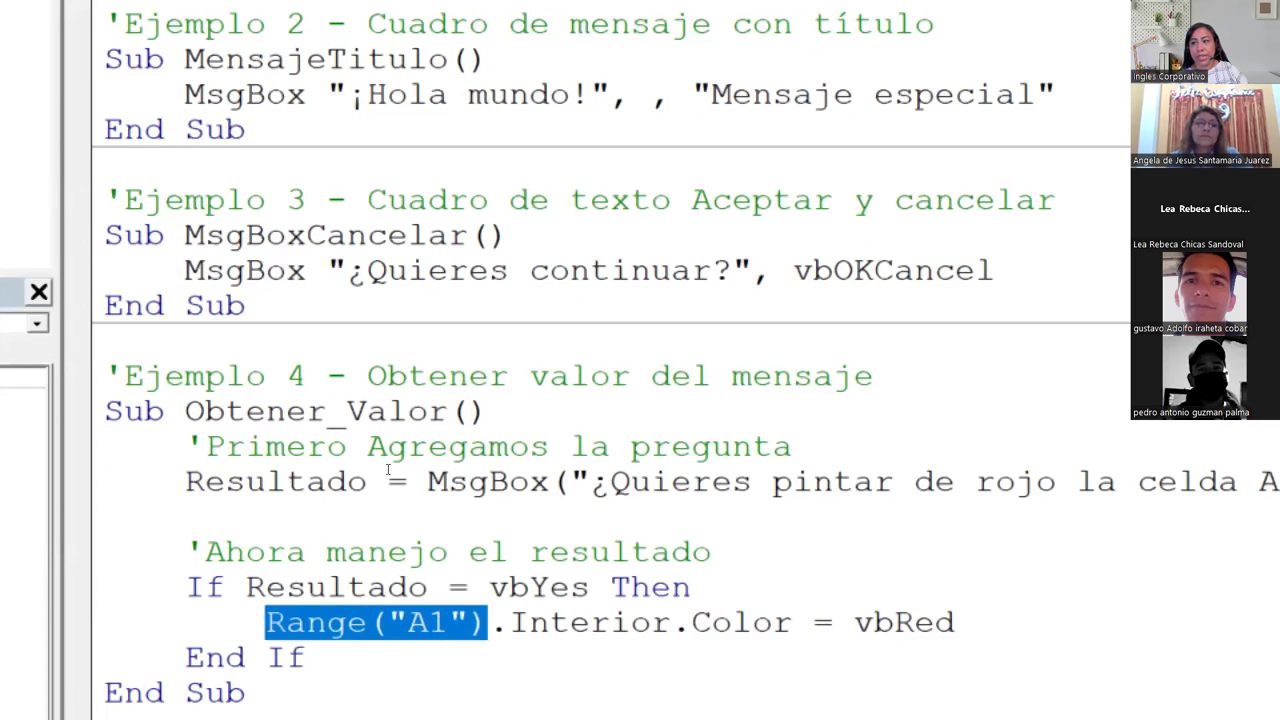
key(Right)
key(Right)
key(shift+Right)
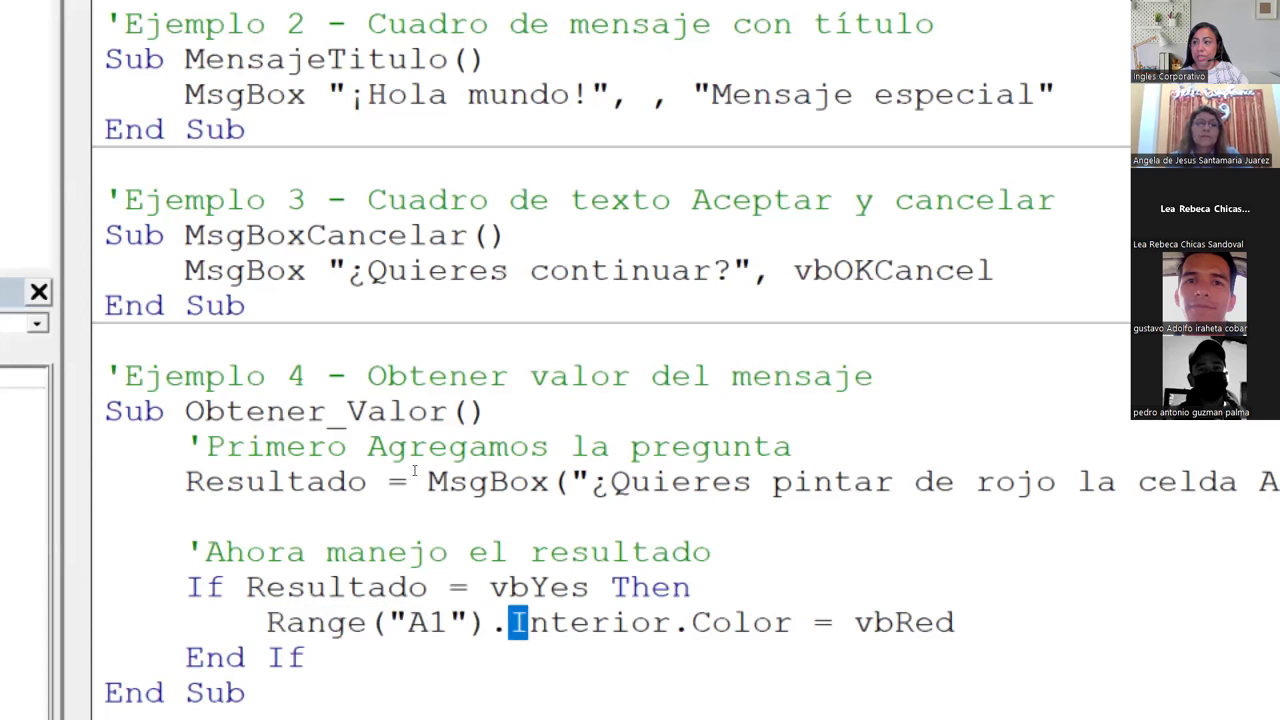
key(shift+Right)
key(shift+Right)
key(shift+Right)
key(shift+Right)
key(shift+Right)
key(shift+Right)
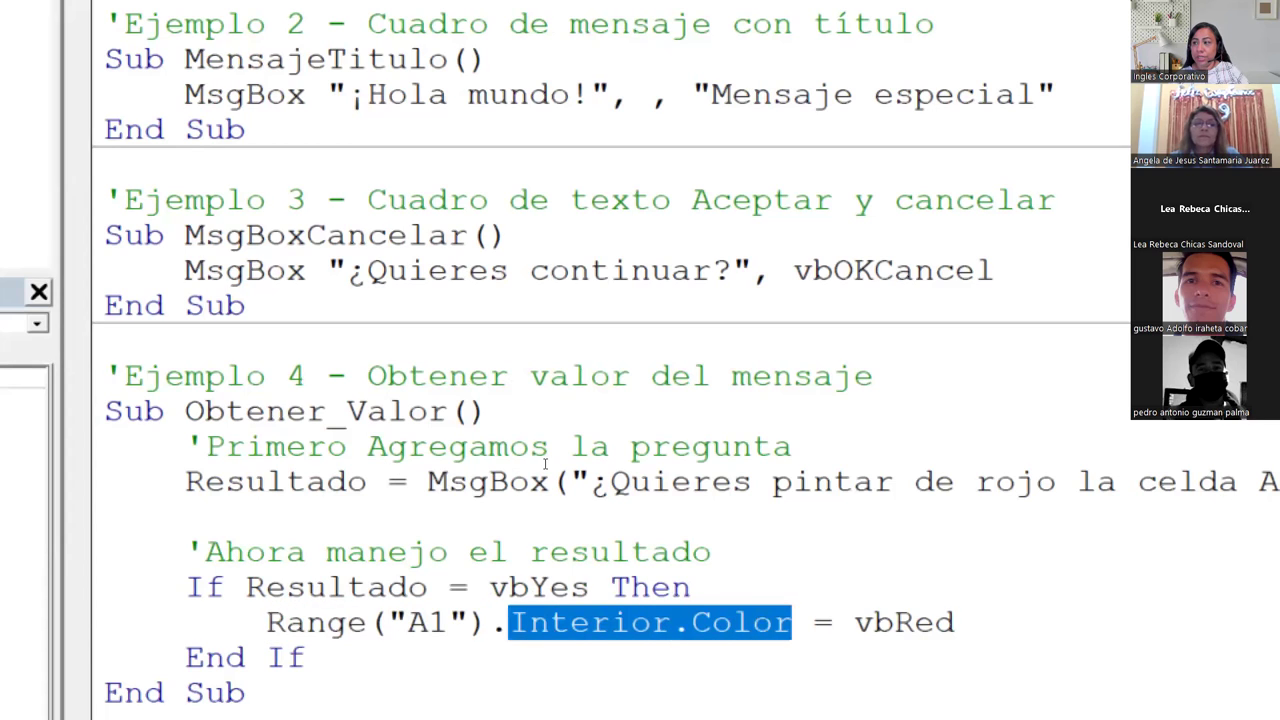
key(Right)
key(Right)
key(Right)
key(shift+Right)
key(shift+Right)
key(shift+Right)
key(shift+Right)
key(shift+Right)
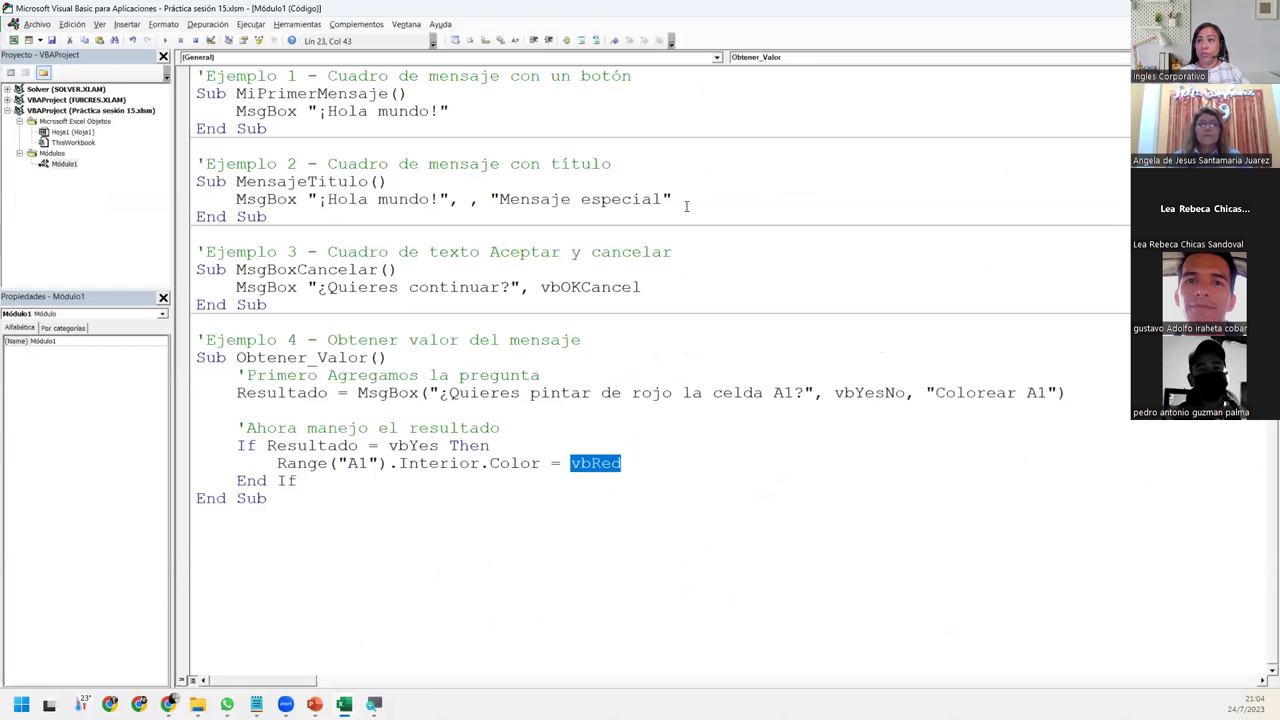
click(660, 425)
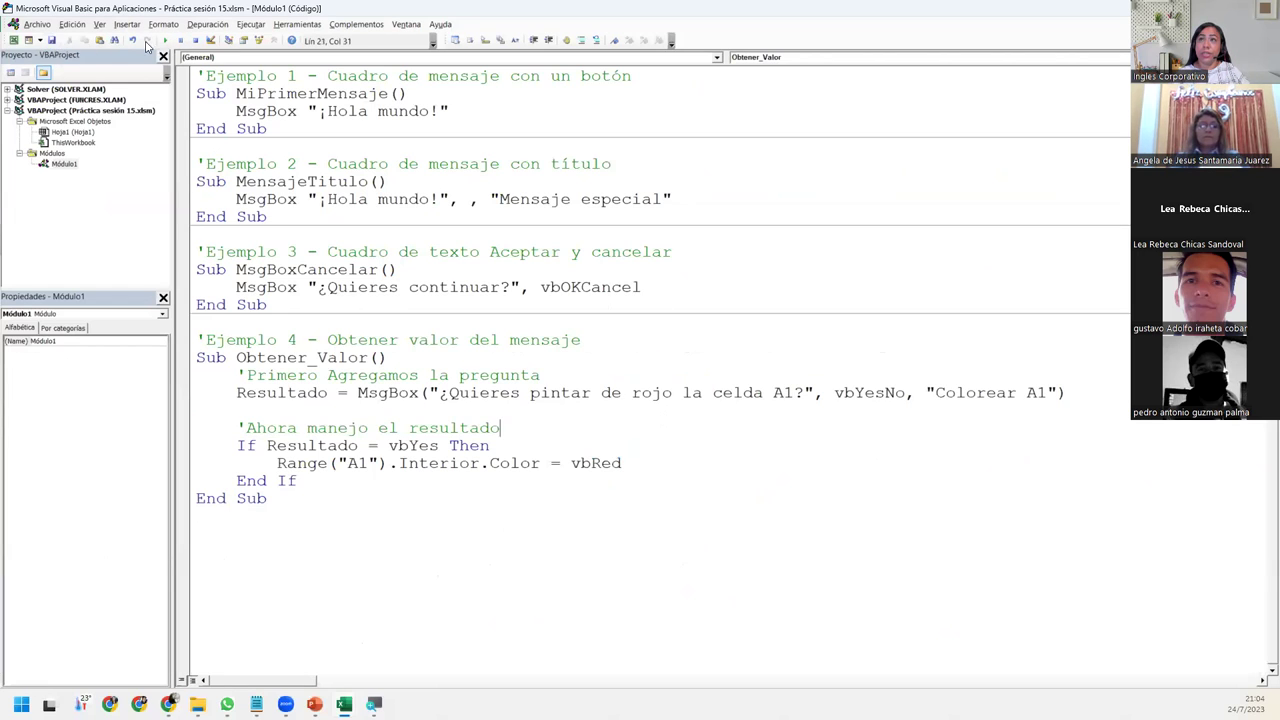
- Run Obtener_Valor twice, answering No first and then Yes to color A1 red
click(166, 40)
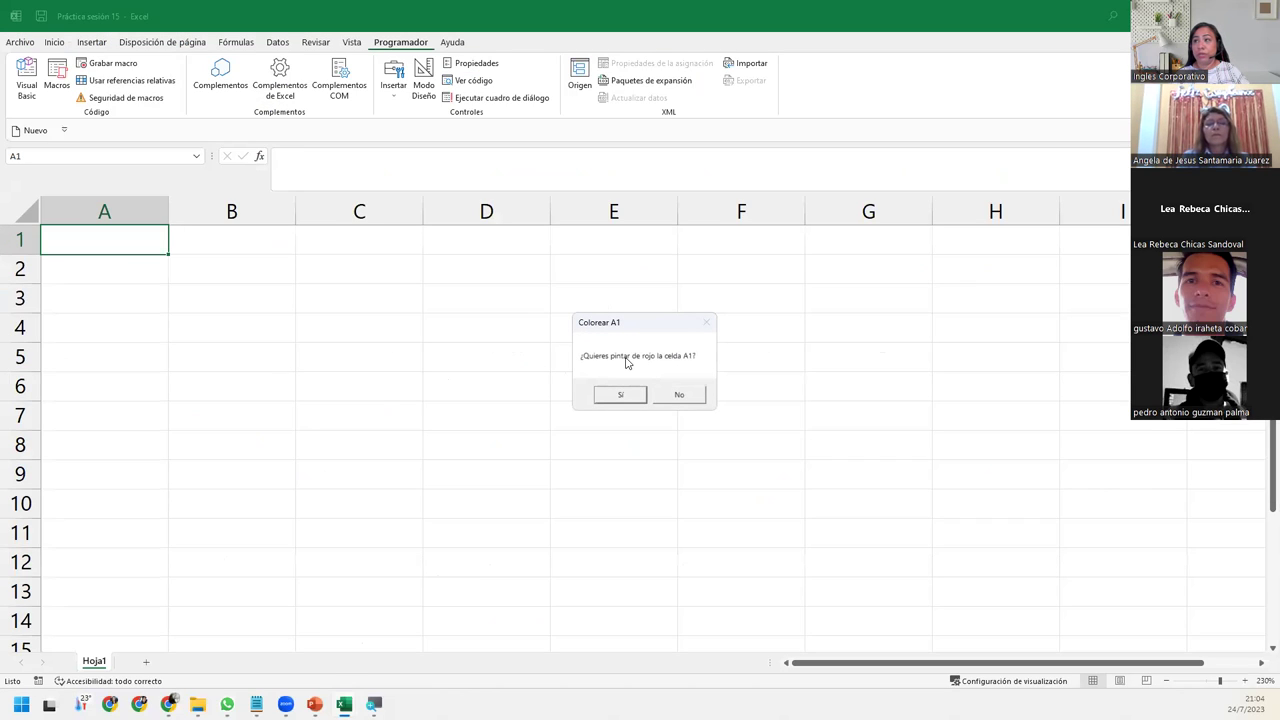
click(676, 394)
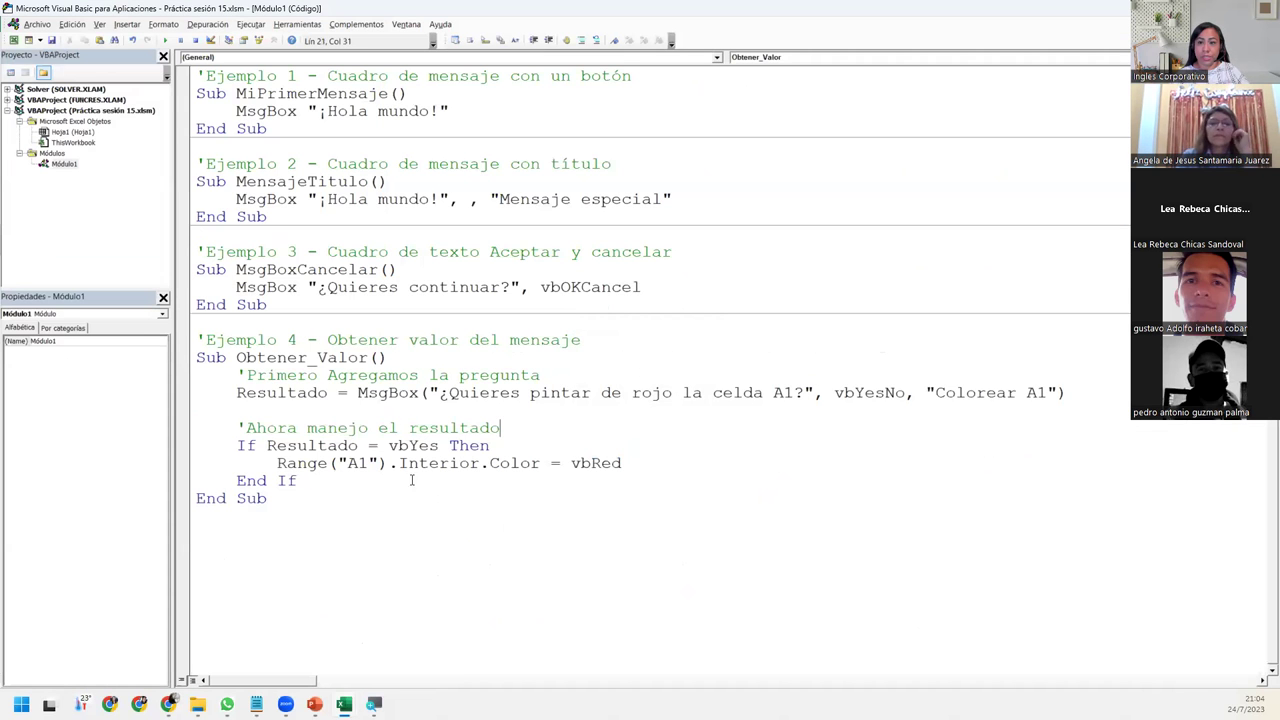
click(166, 40)
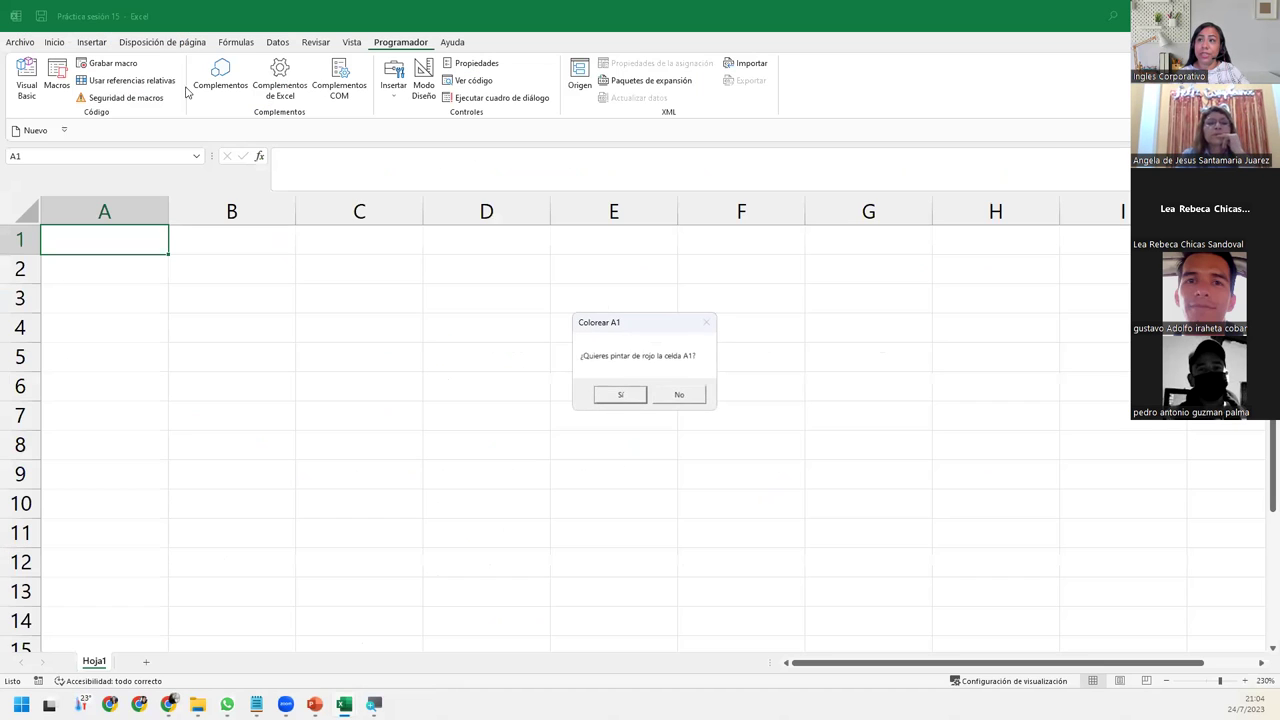
click(627, 397)
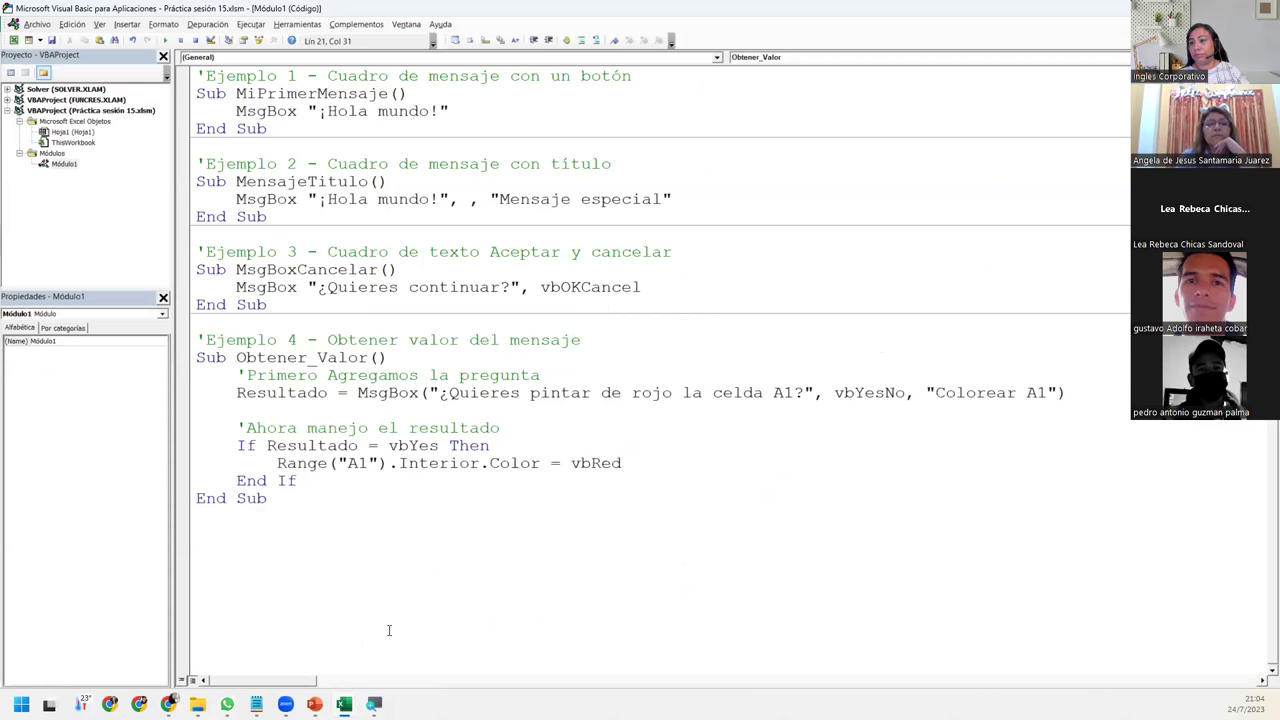
- Check cell A1 in the workbook, then restore the VBA editor as a window over the sheet
mouse_move(344, 704)
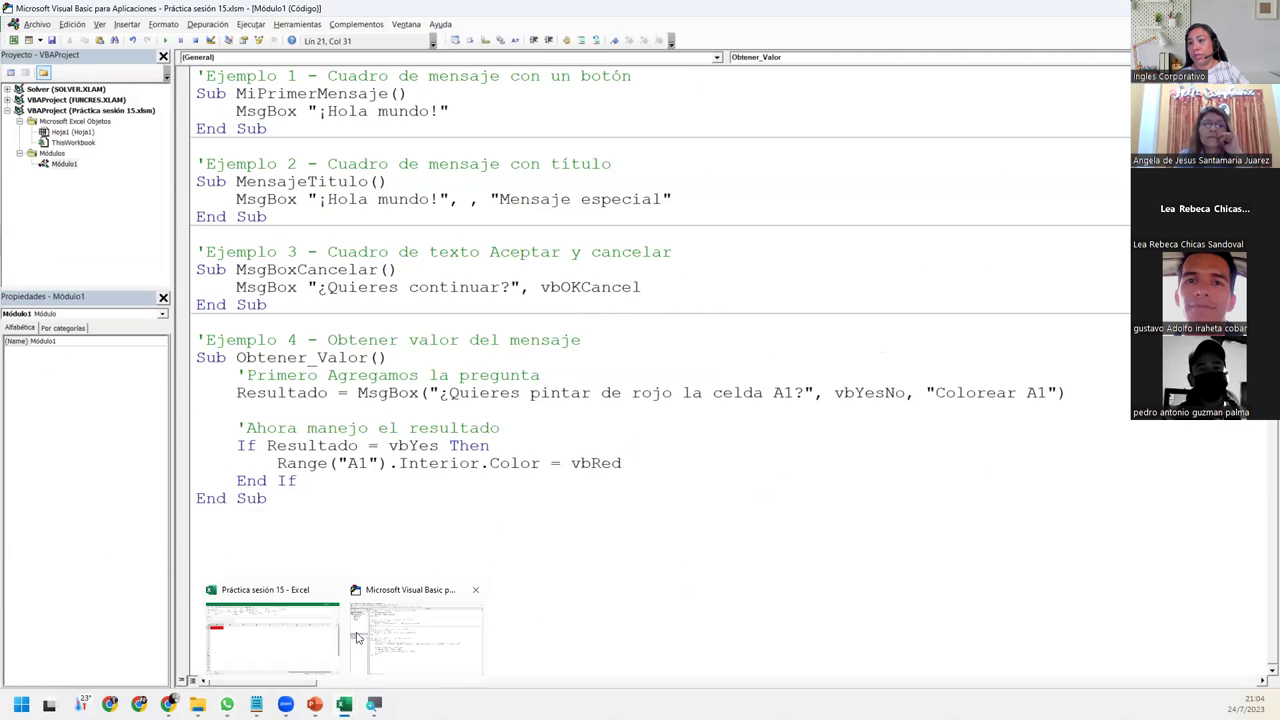
click(322, 640)
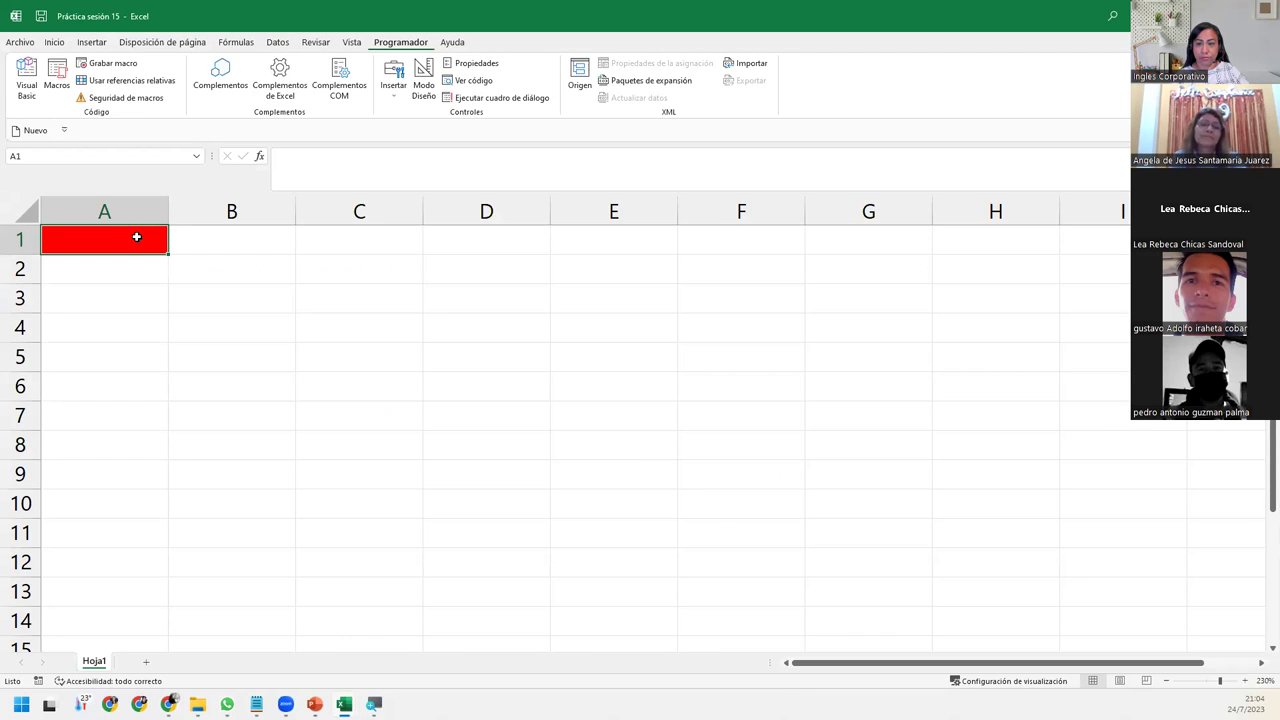
mouse_move(374, 704)
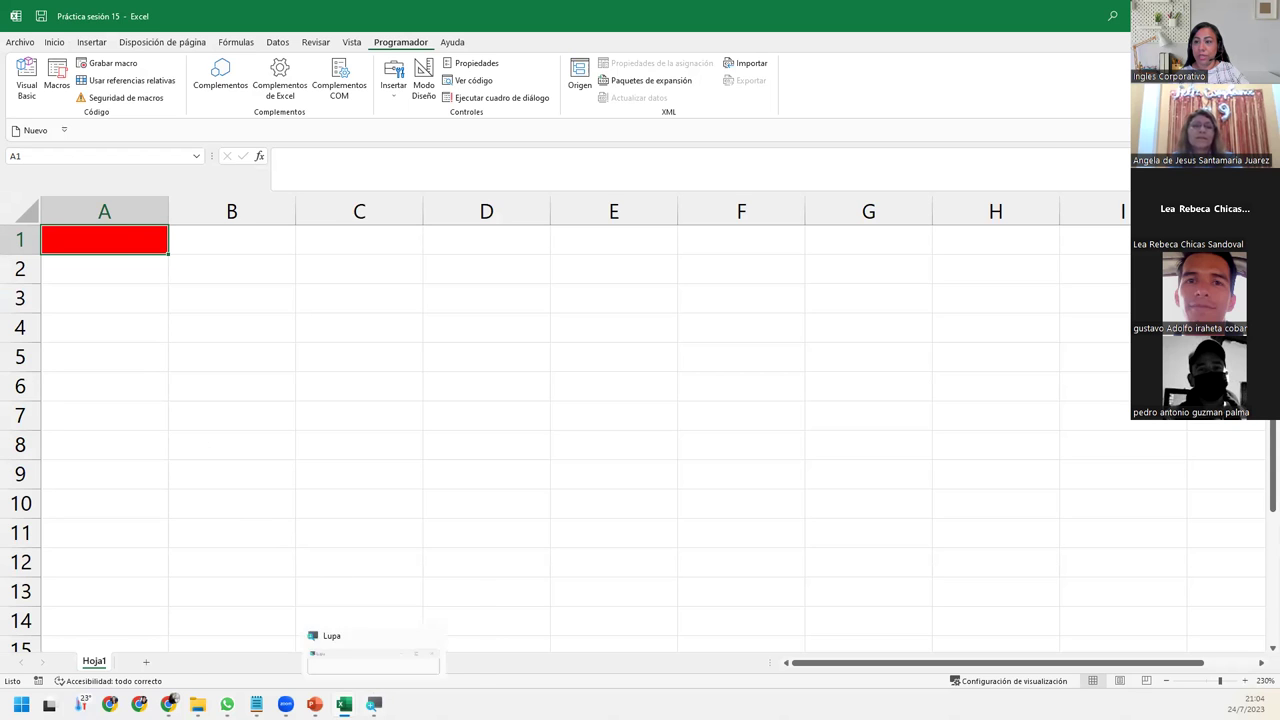
click(415, 630)
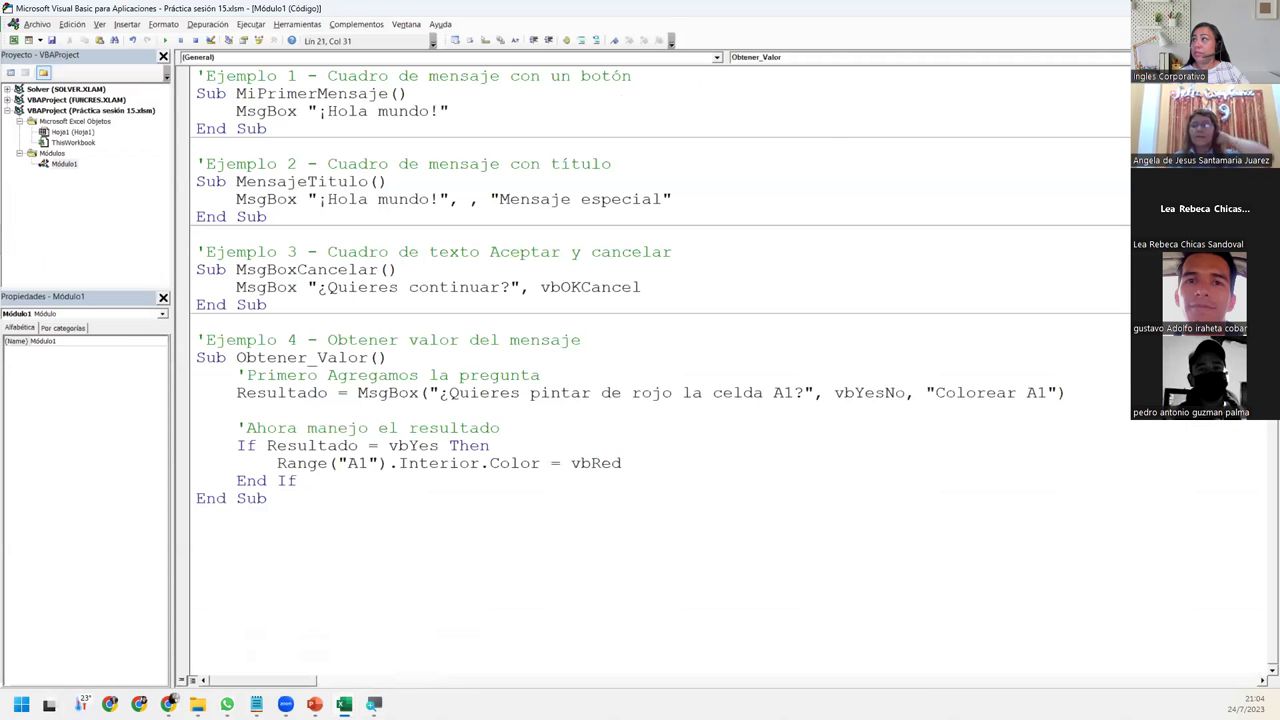
double_click(480, 8)
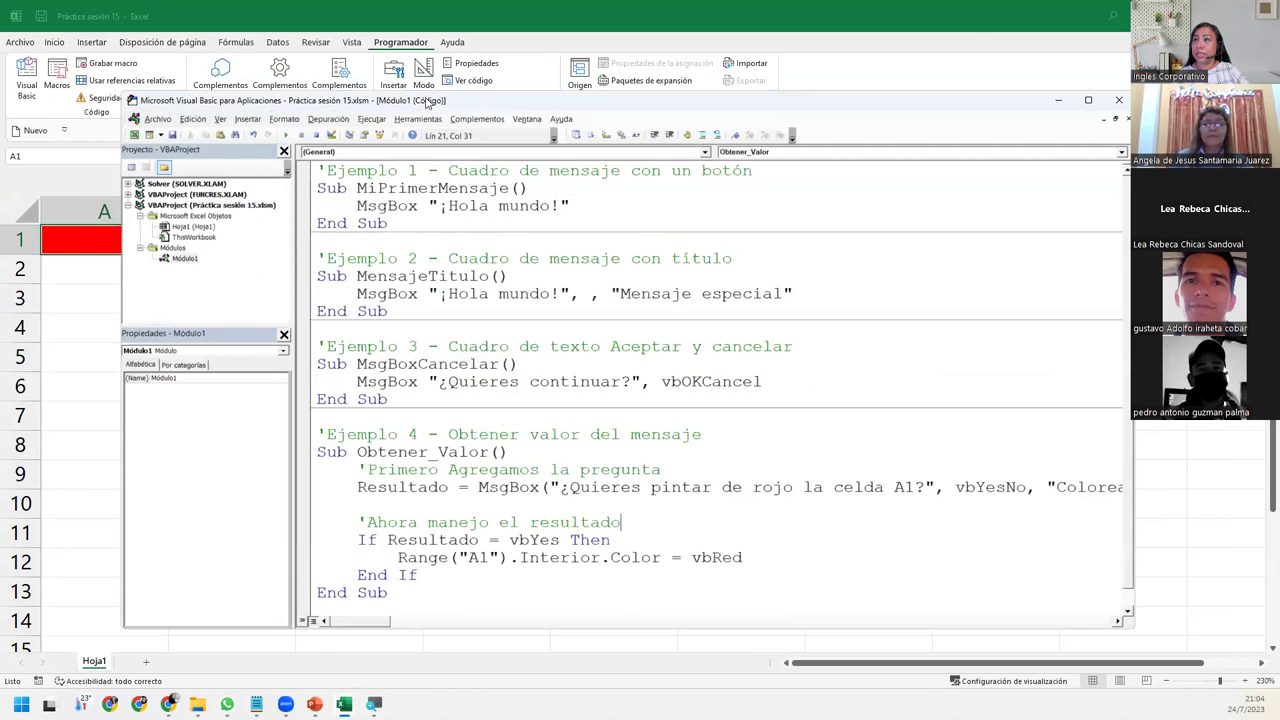
- Add sheet Hoja2 and run Obtener_Valor on it, answering Yes
click(140, 660)
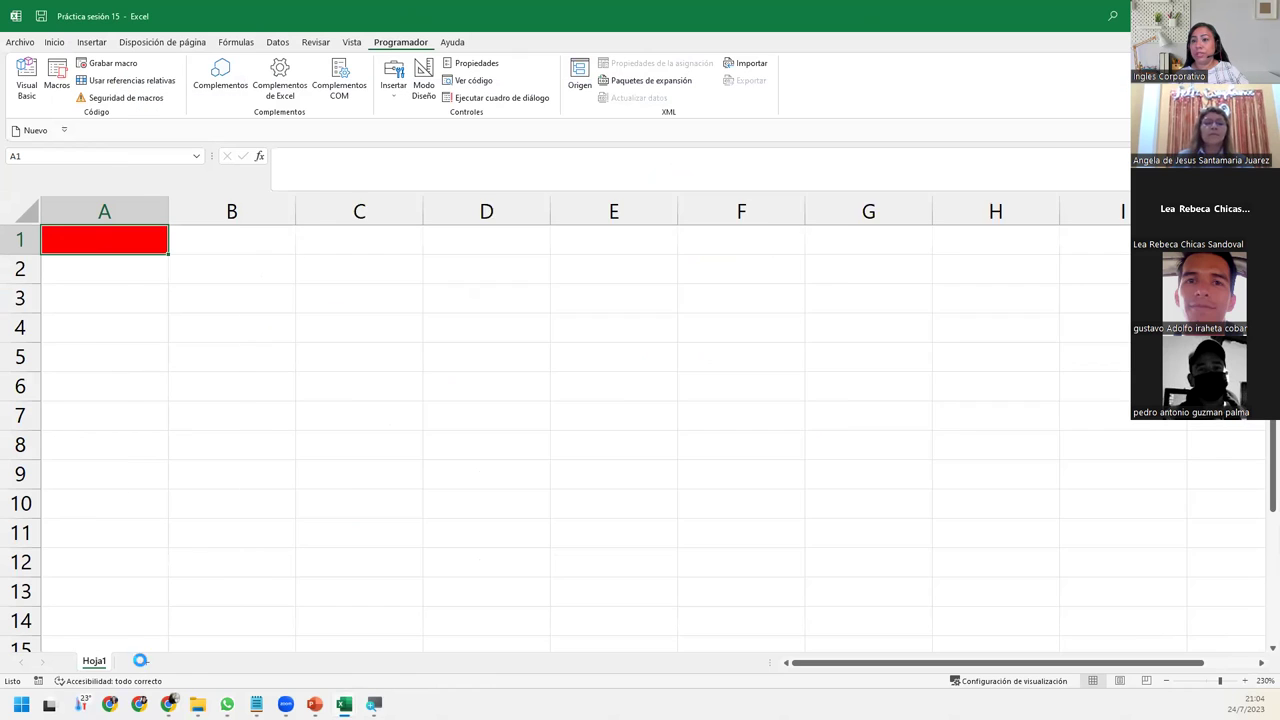
mouse_move(373, 704)
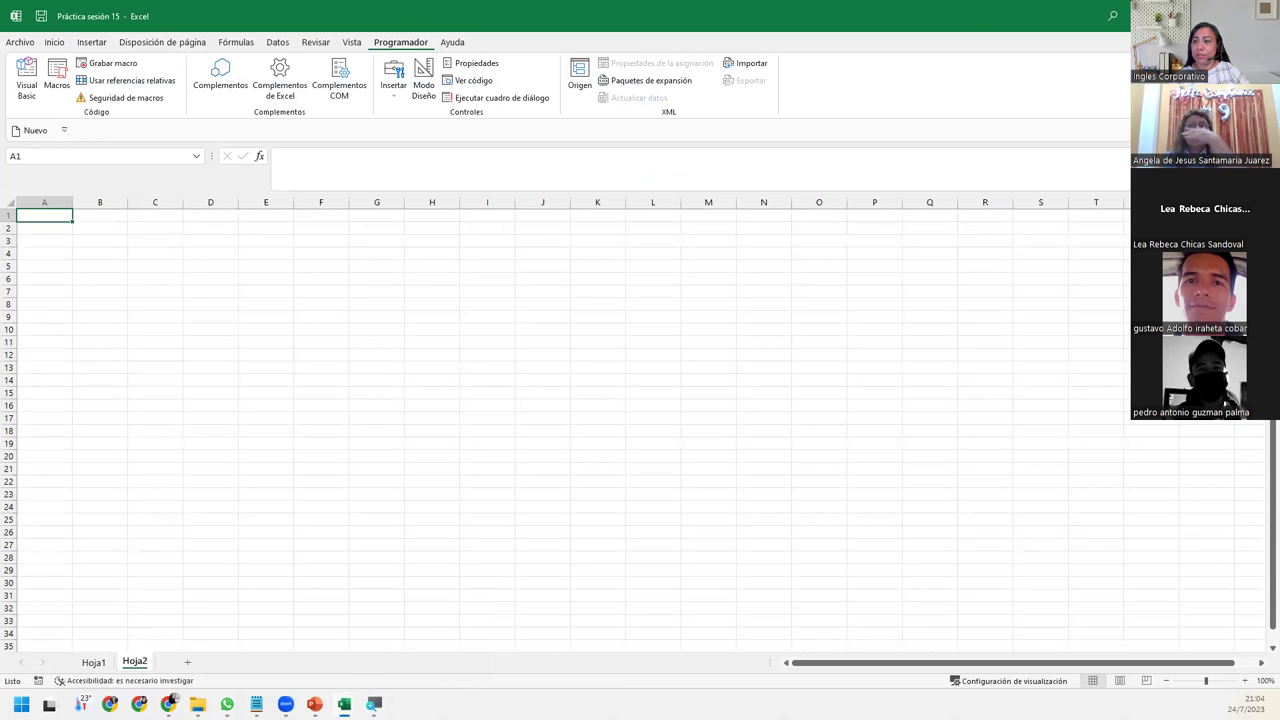
click(408, 652)
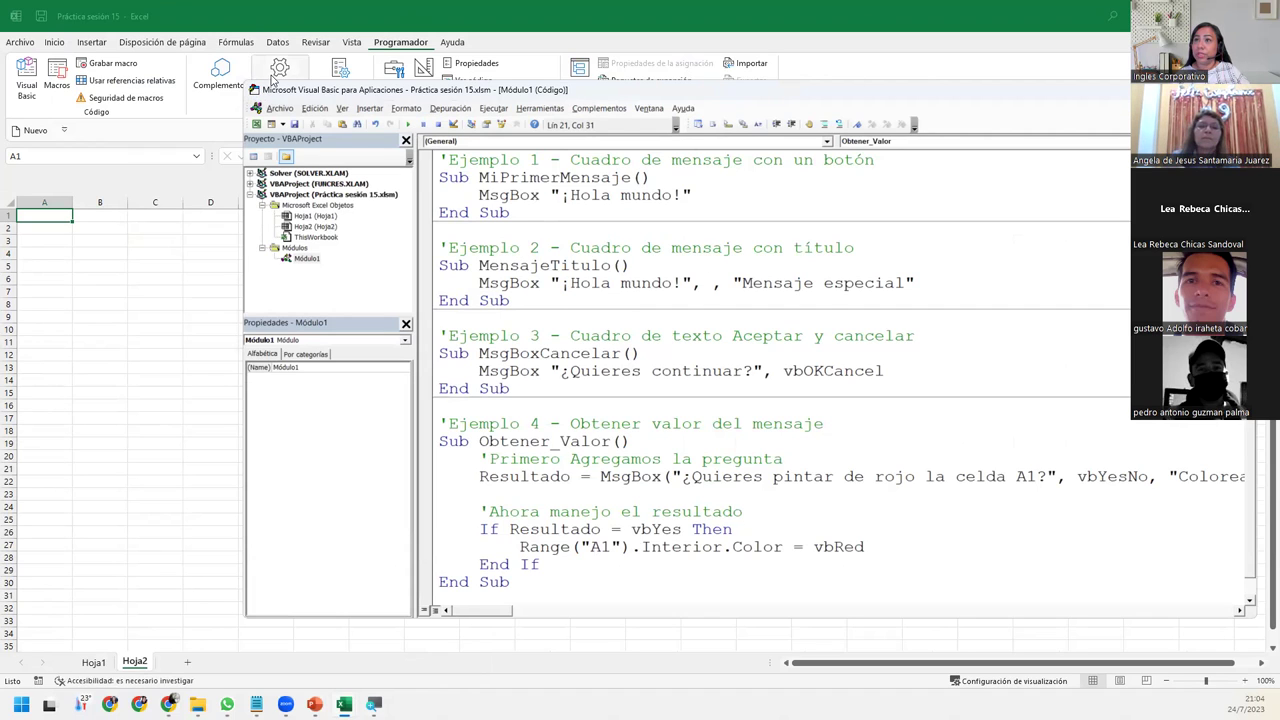
click(405, 125)
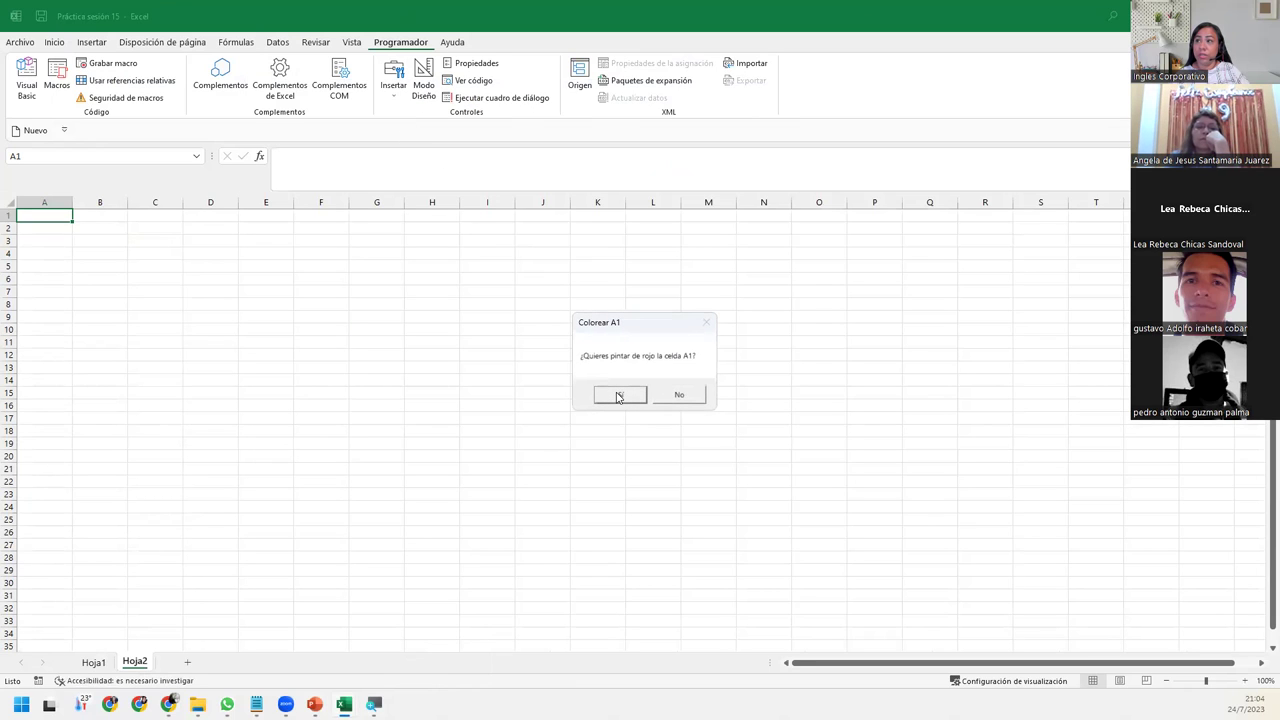
click(618, 396)
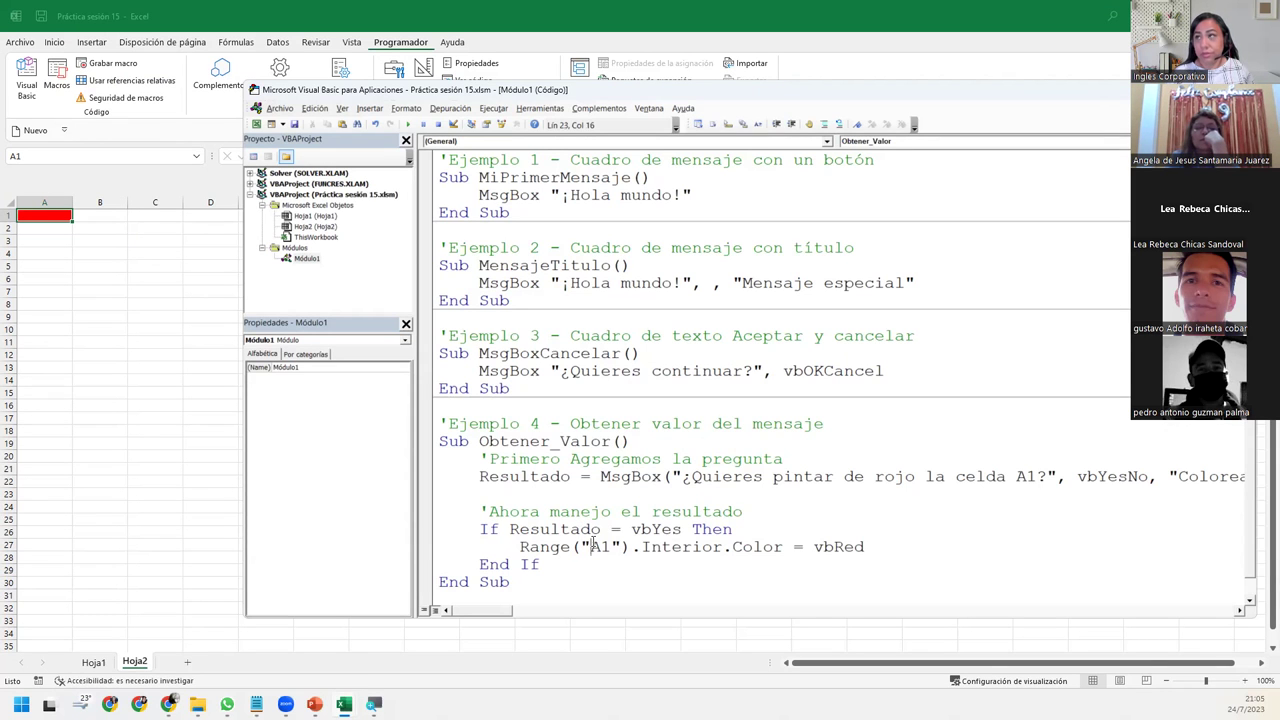
- Maximize the VBA editor, highlight the If Resultado…End If lines, and place the caret below End Sub
key(super+Up)
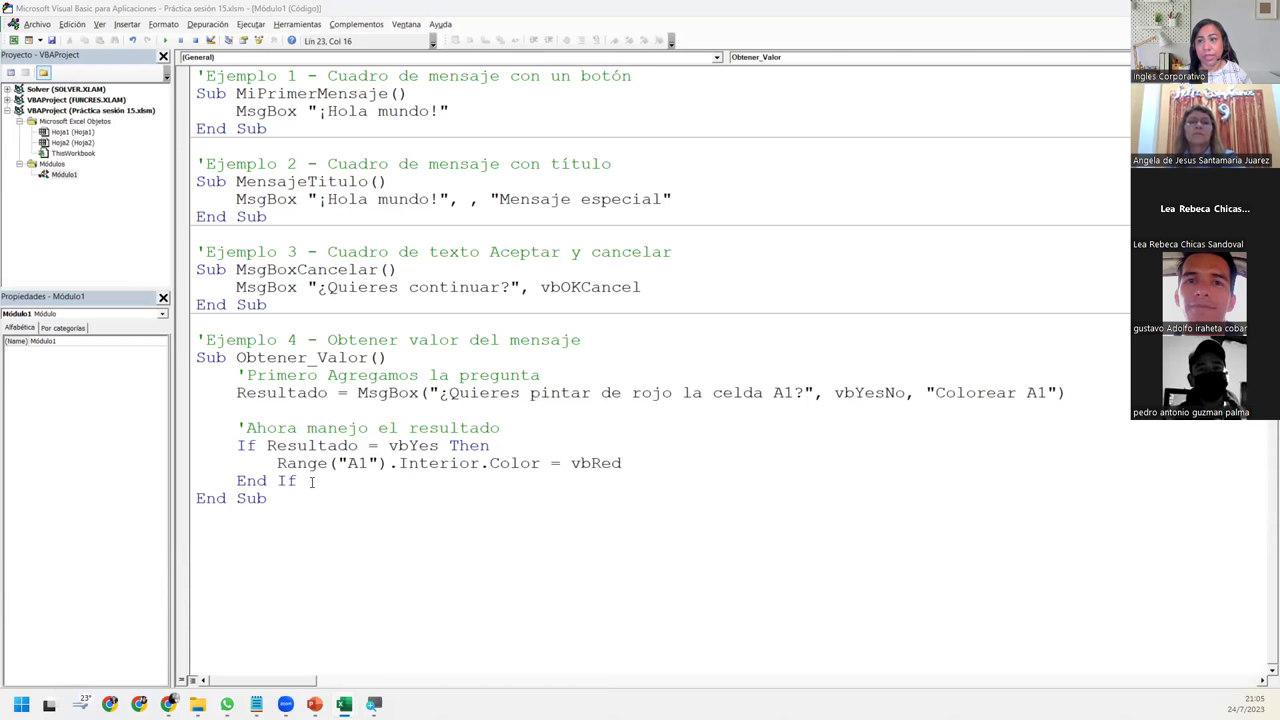
drag(311, 481, 197, 446)
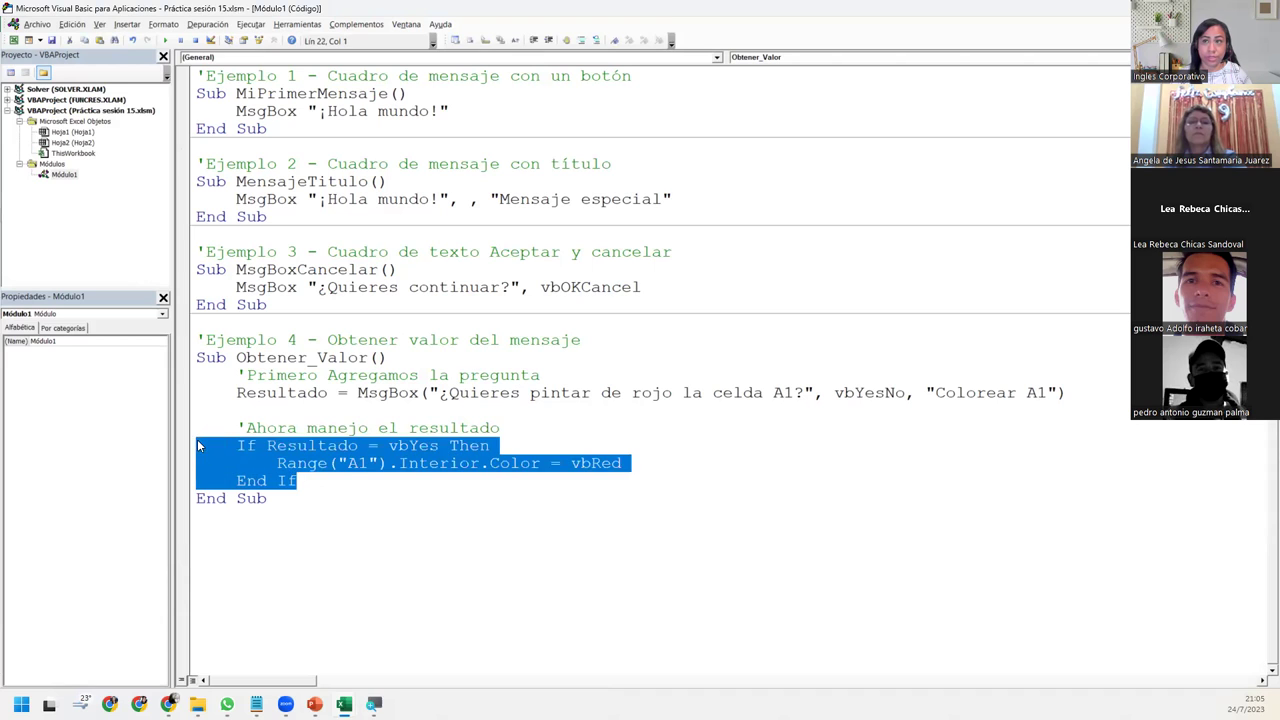
click(198, 406)
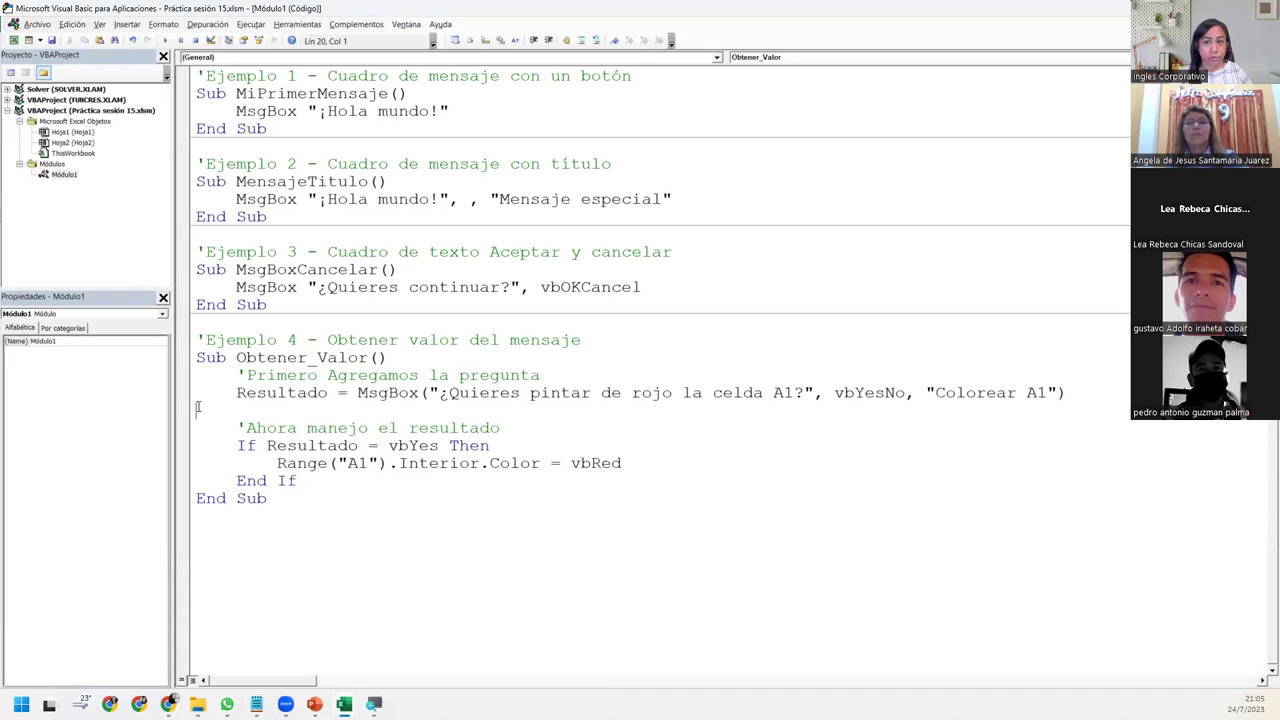
drag(237, 480, 256, 480)
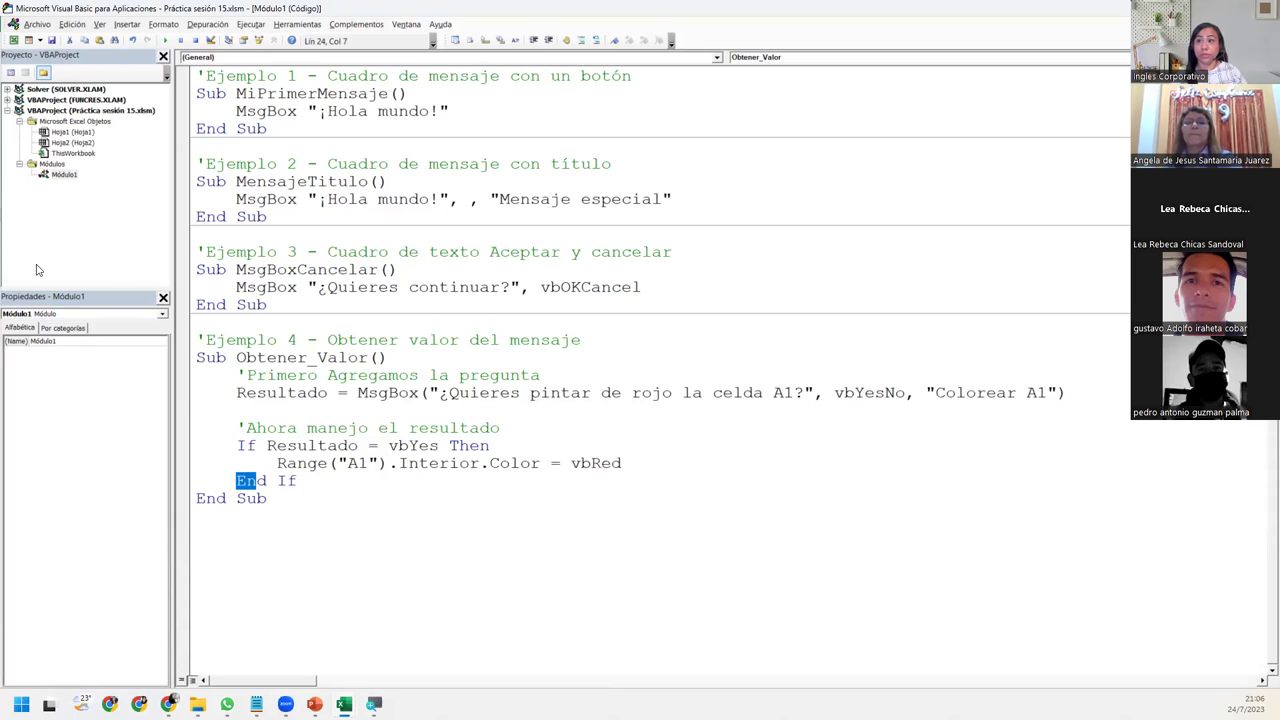
click(314, 527)
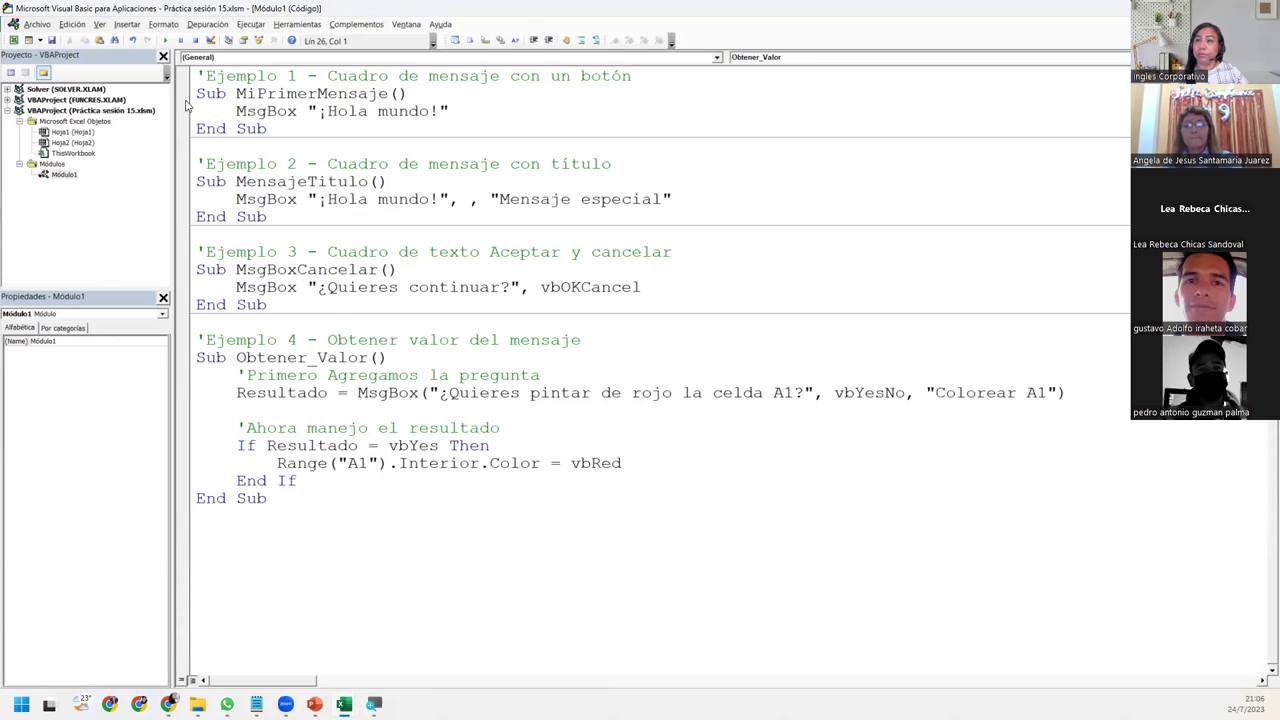
- Add an apostrophe comment line with the author's name below End Sub
click(211, 529)
text(')
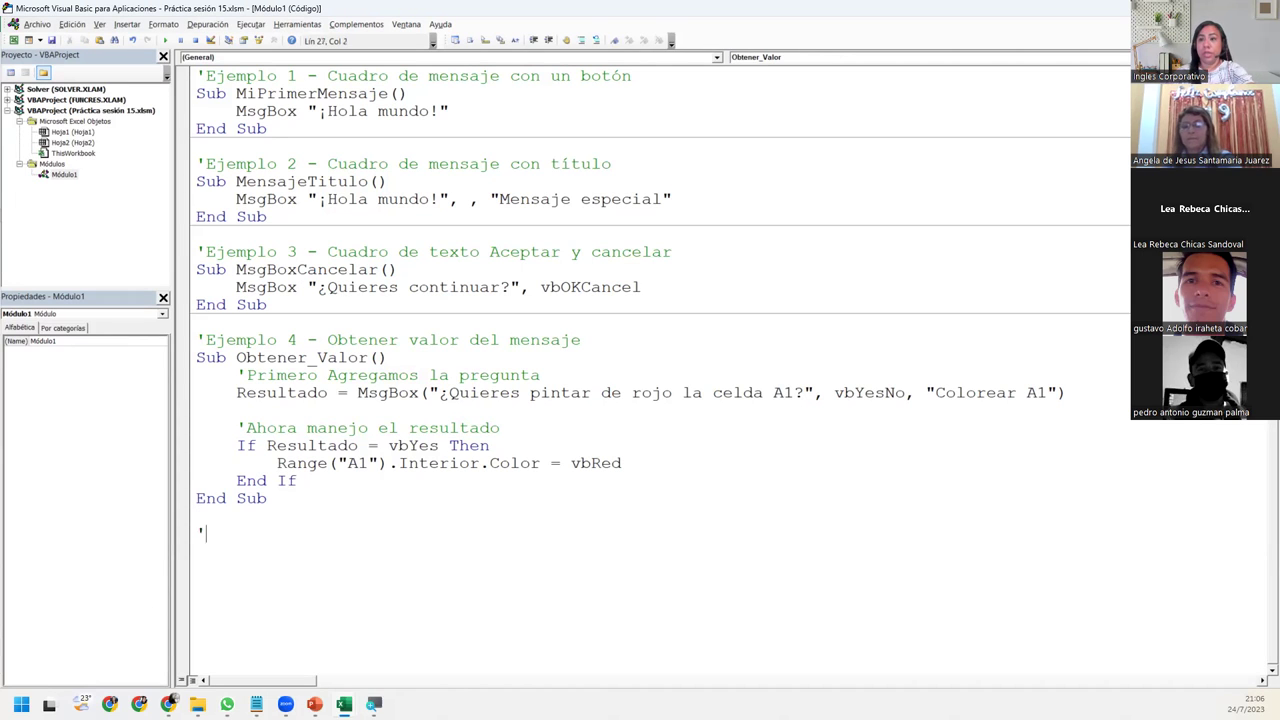
text(Maura Del CId)
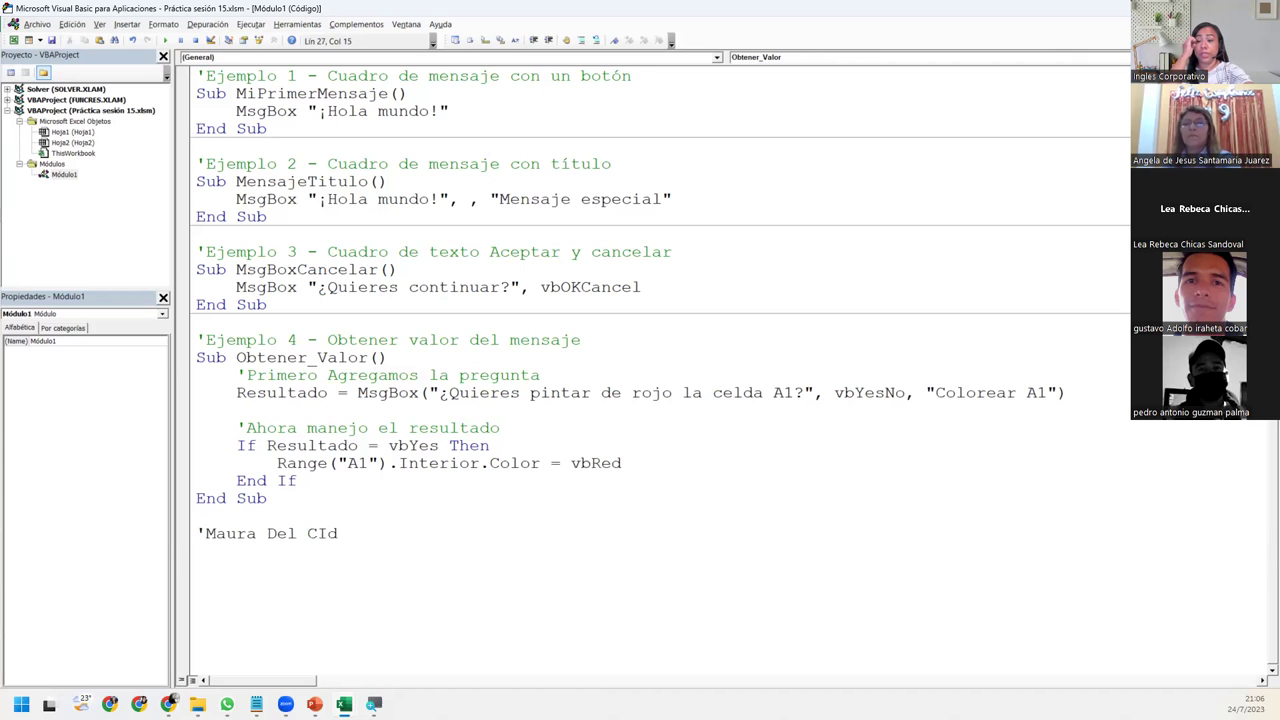
key(BackSpace)
key(BackSpace)
text(id)
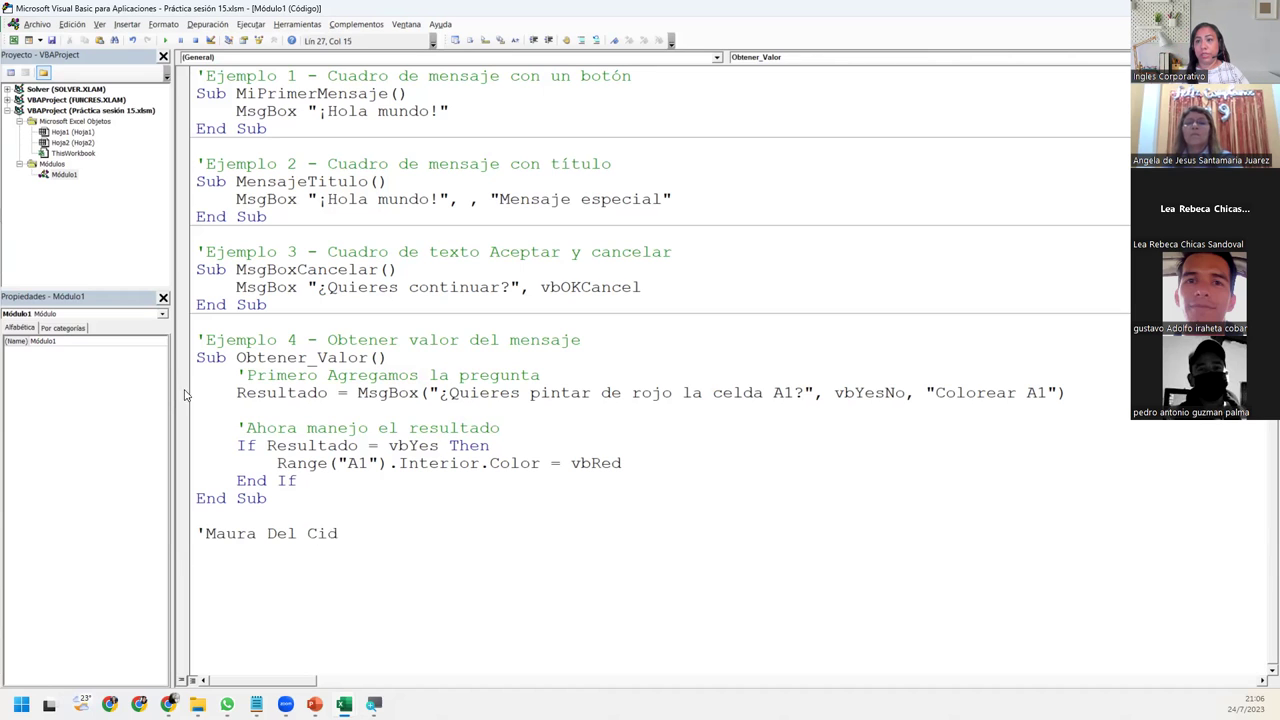
key(Return)
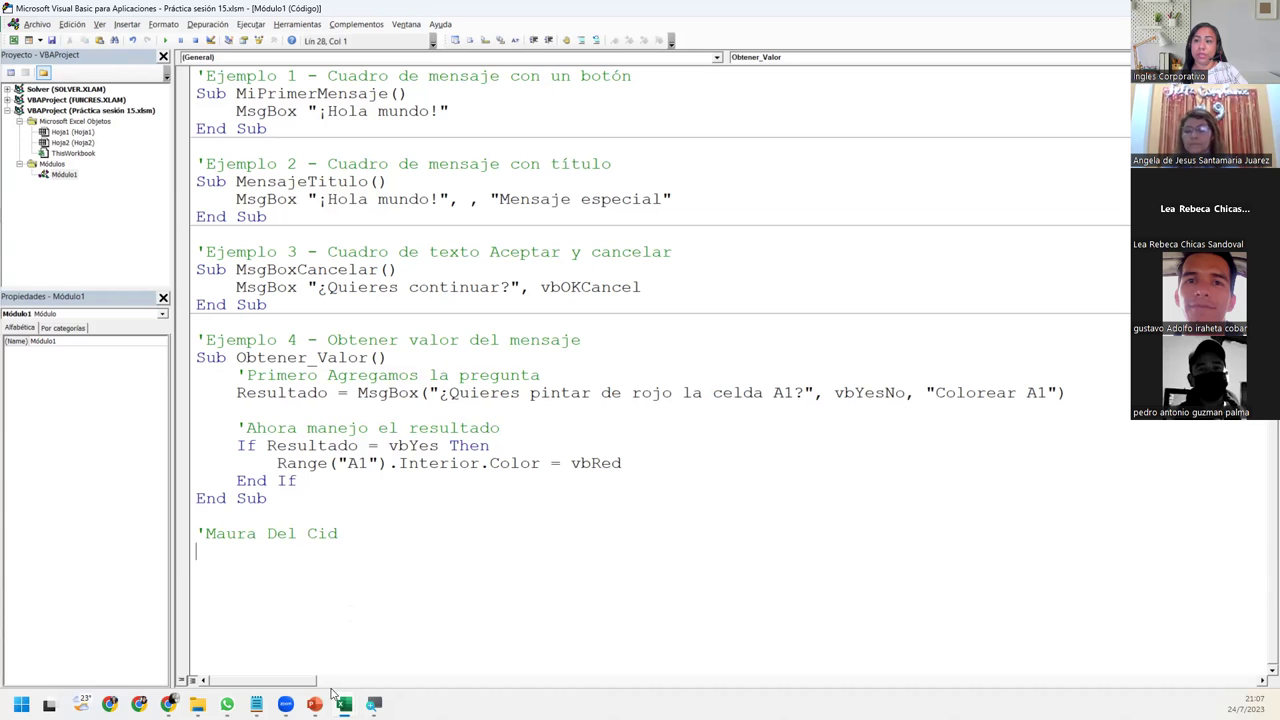
- Return to the slide show and advance two slides to CIERRE Y CONCLUSIONES
mouse_move(316, 700)
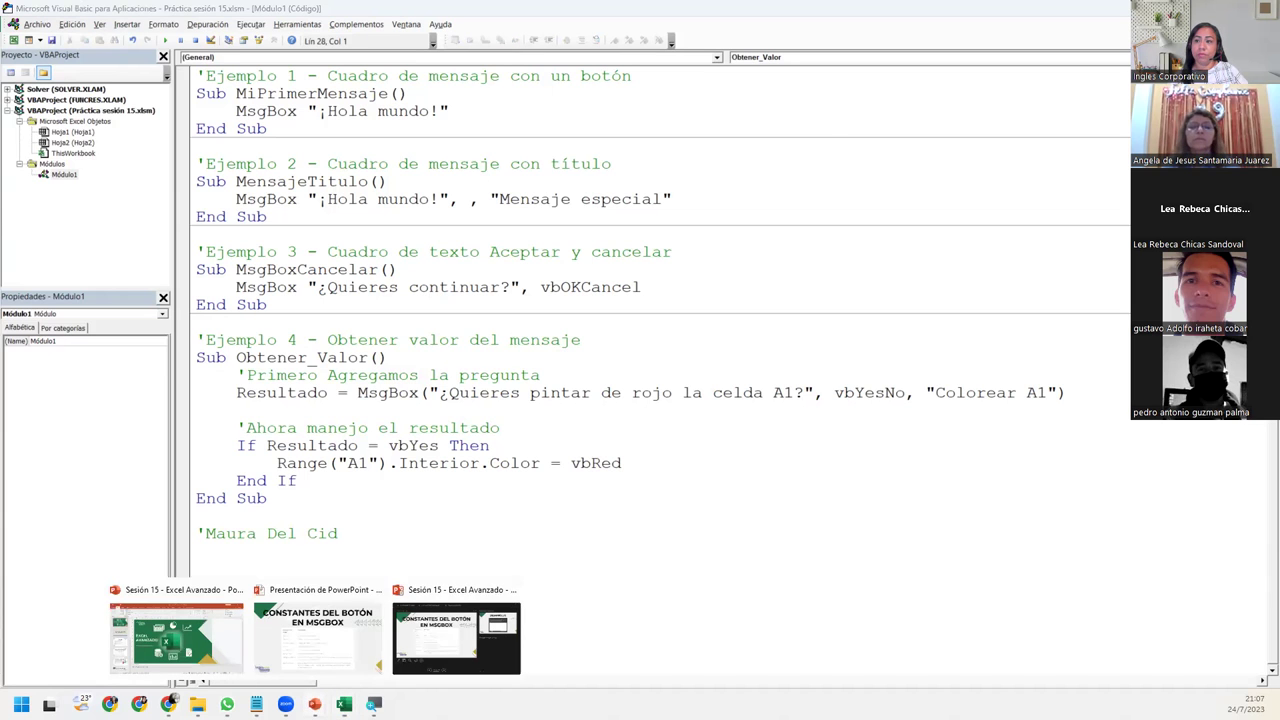
click(352, 640)
key(Right)
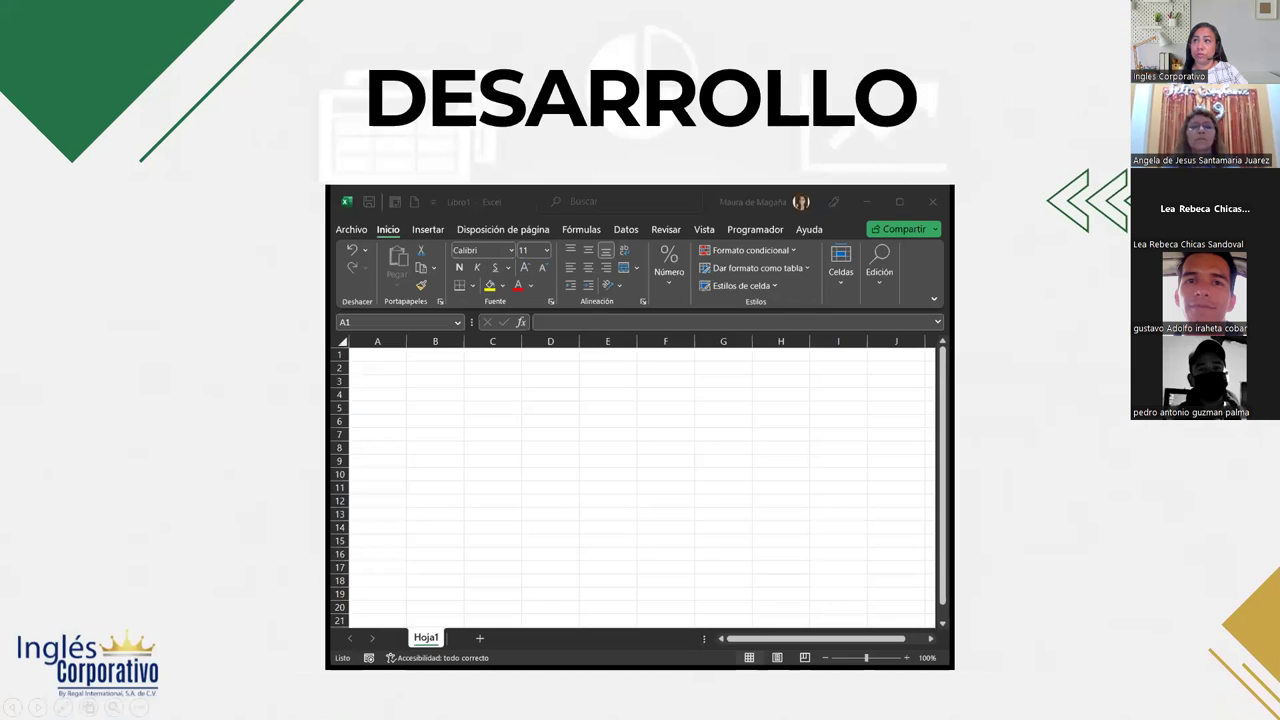
key(Right)
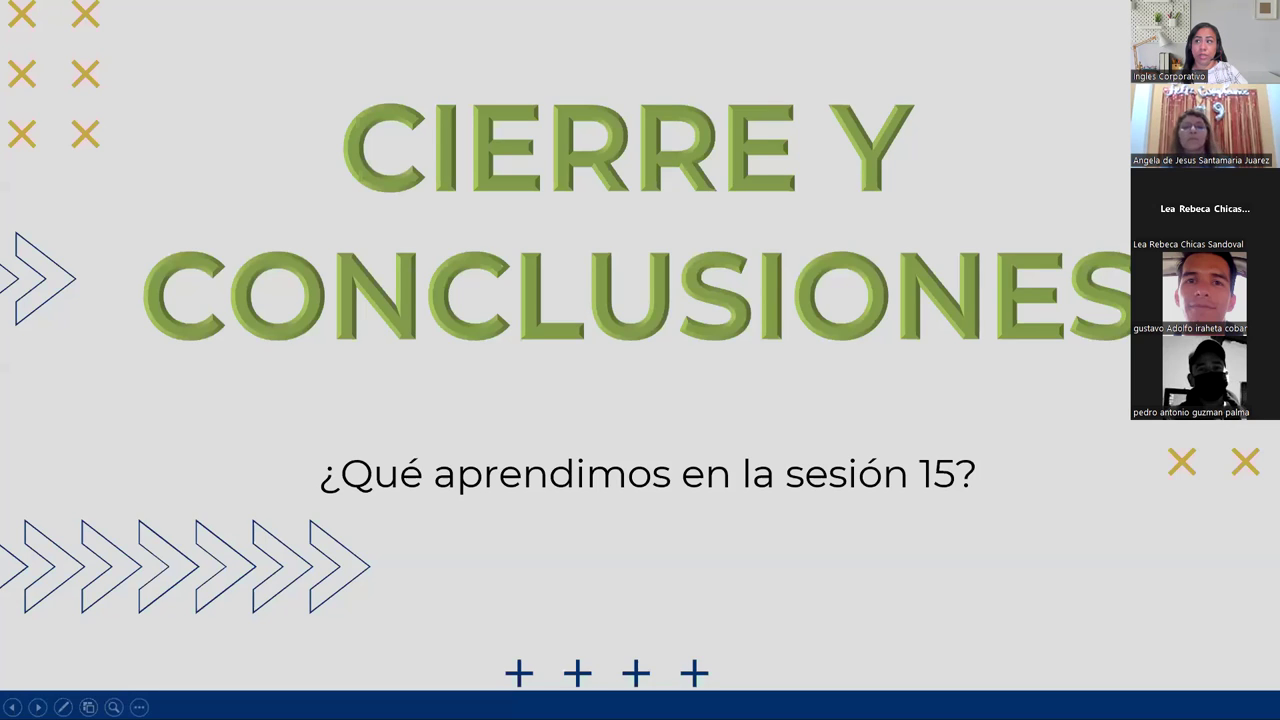